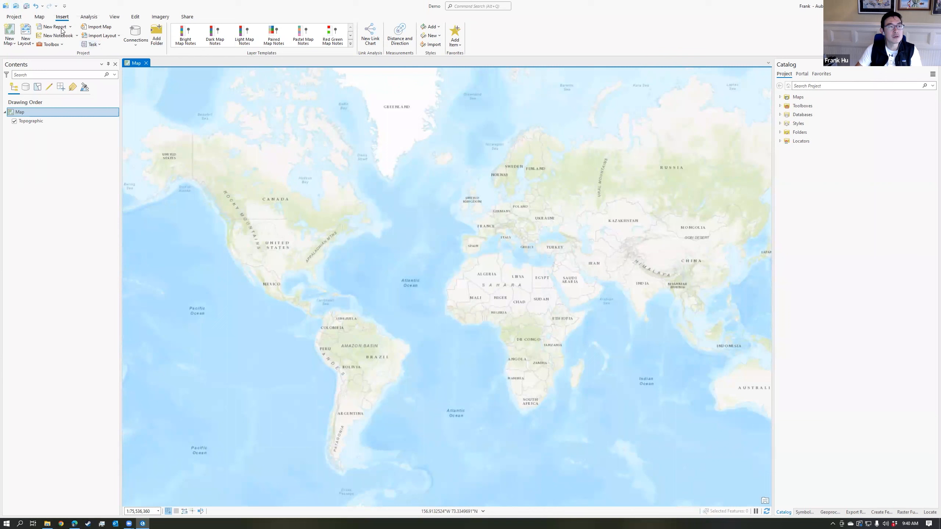
- Change the map's basemap to Imagery and bring the southeastern United States into view
left_click(45, 18)
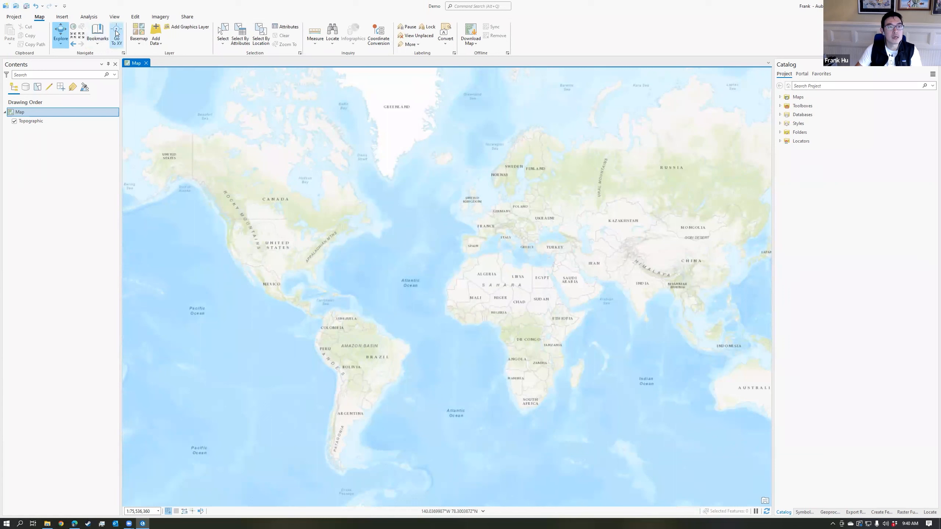
left_click(141, 44)
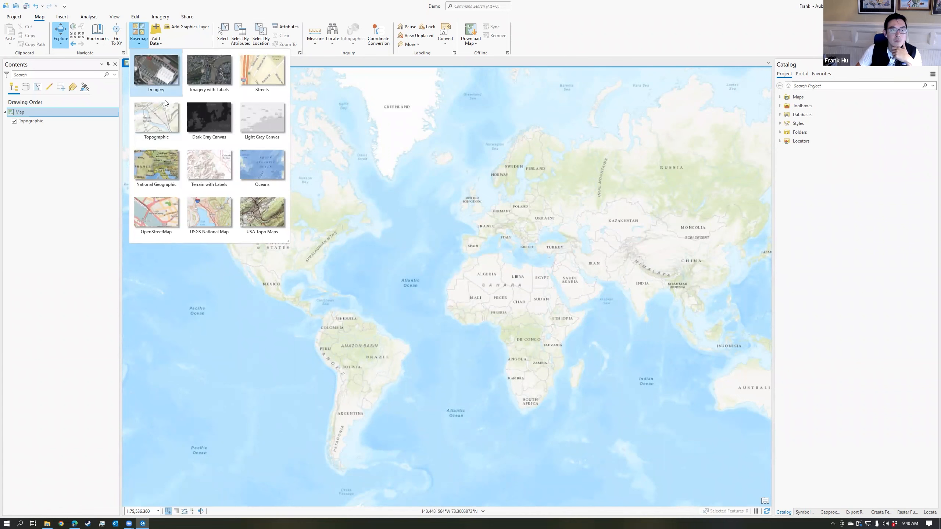
left_click(164, 82)
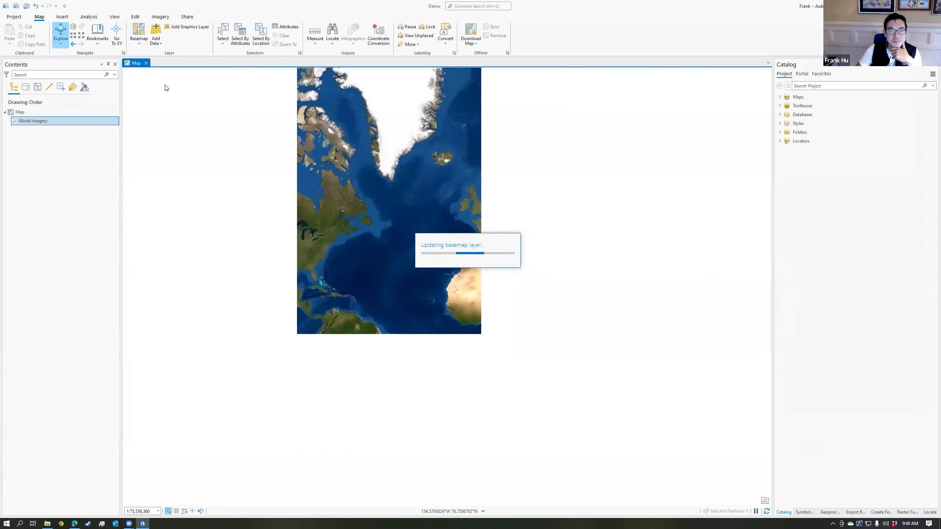
scroll(328, 306, "up", 4)
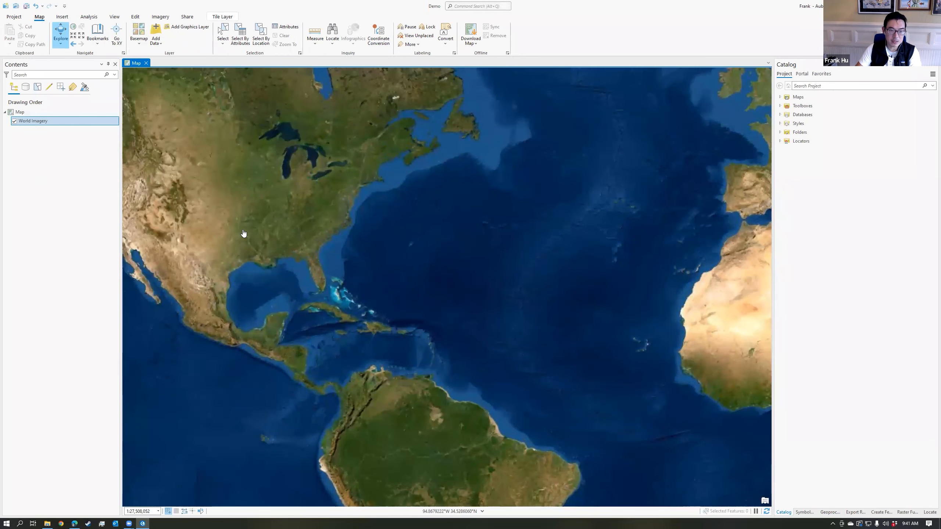
left_click(337, 252)
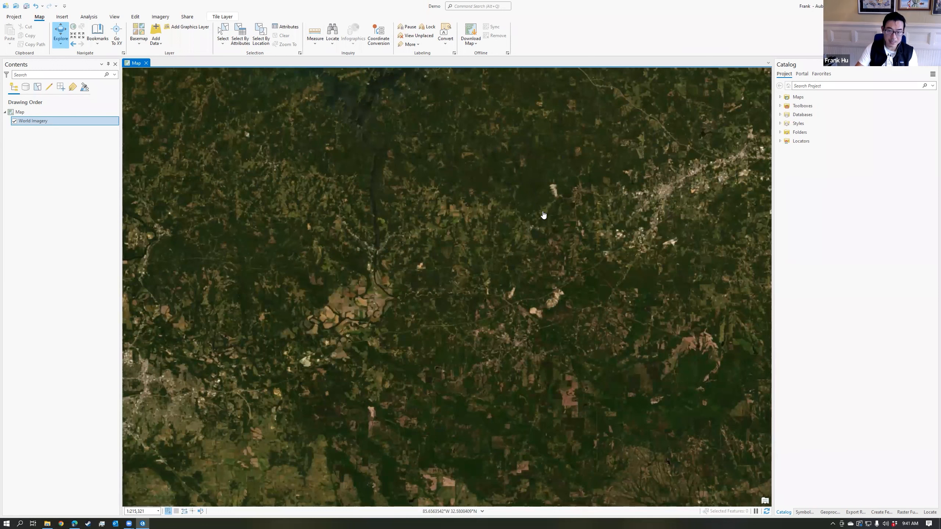
scroll(542, 222, "down", 6)
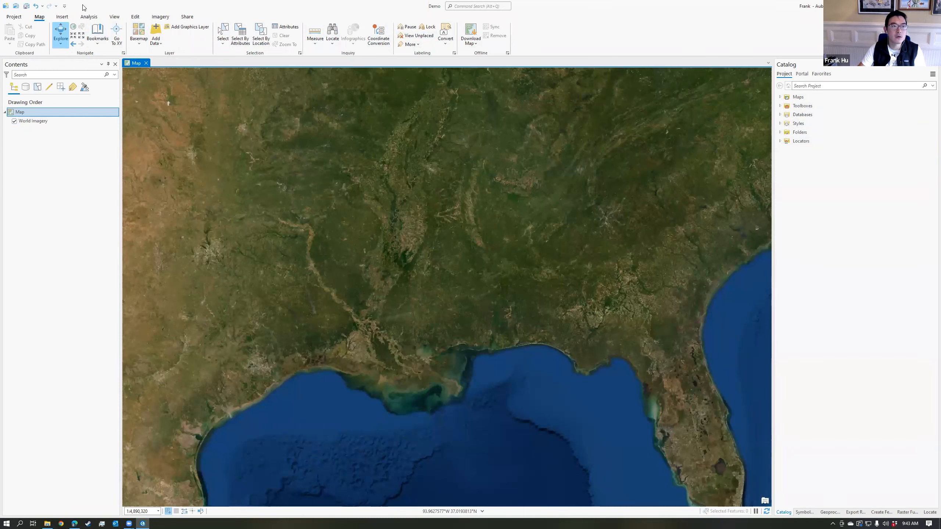
- Add a folder connection to the usa folder inside Dropbox's _GIS Data folder
left_click(114, 17)
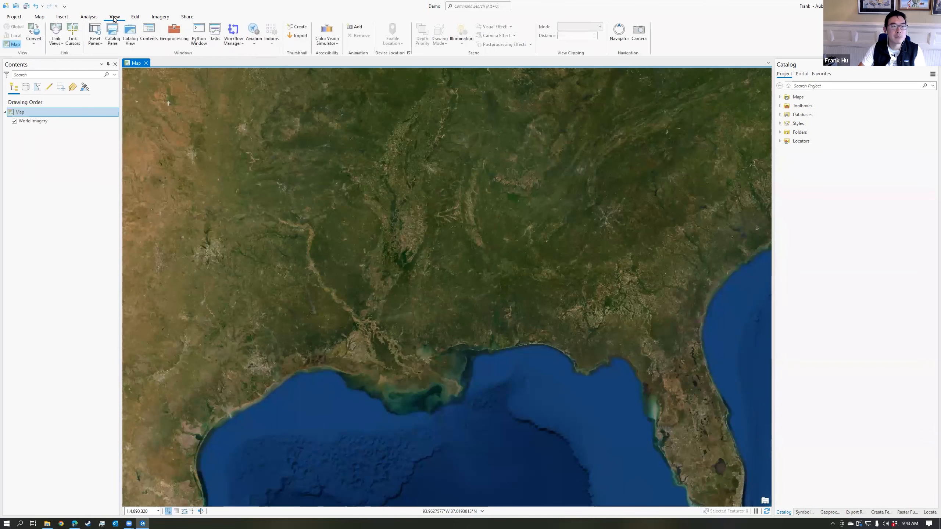
left_click(115, 37)
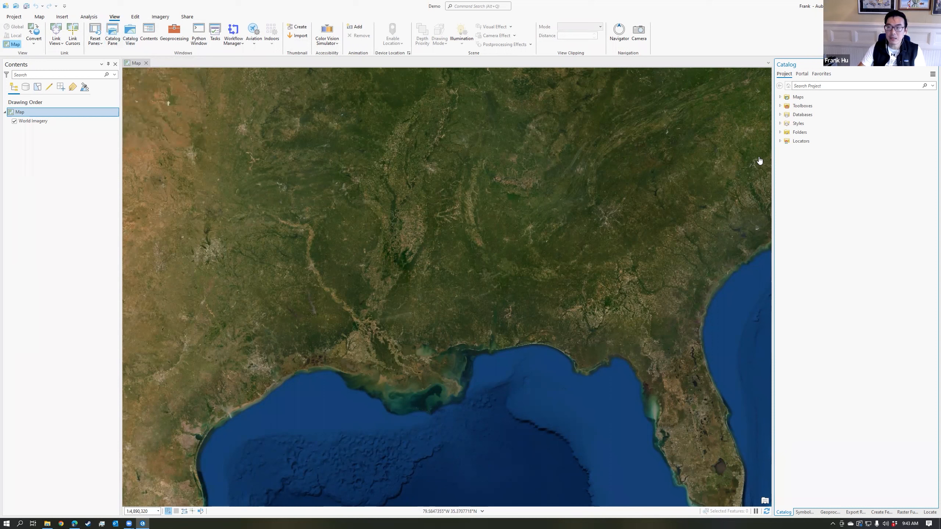
left_click(838, 106)
left_click(807, 132)
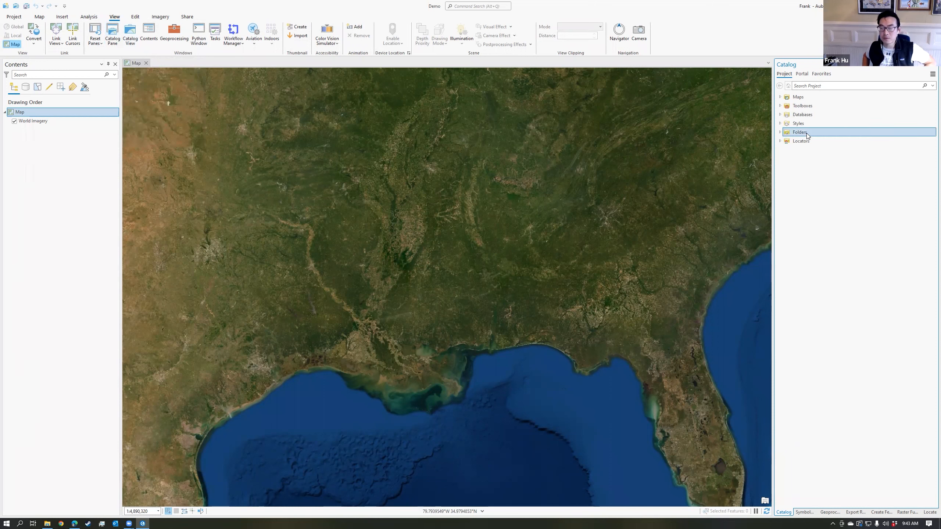
right_click(806, 133)
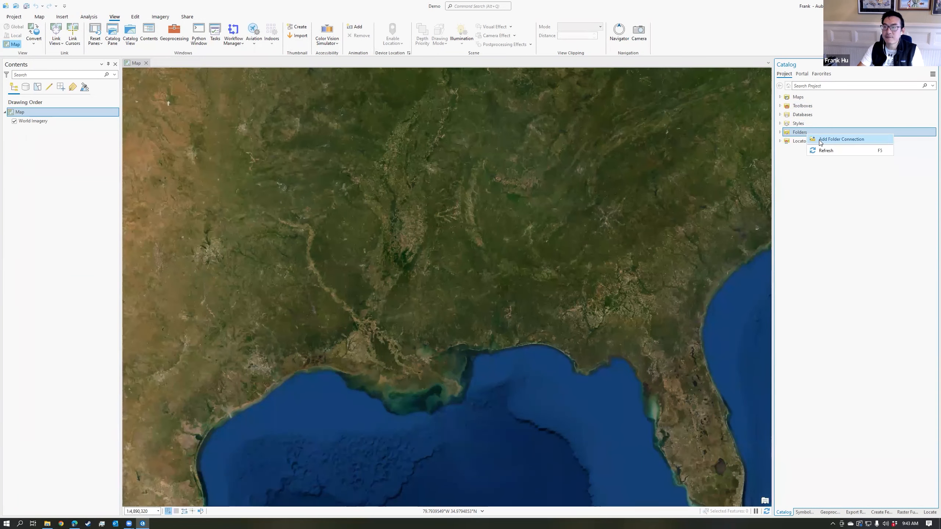
left_click(820, 142)
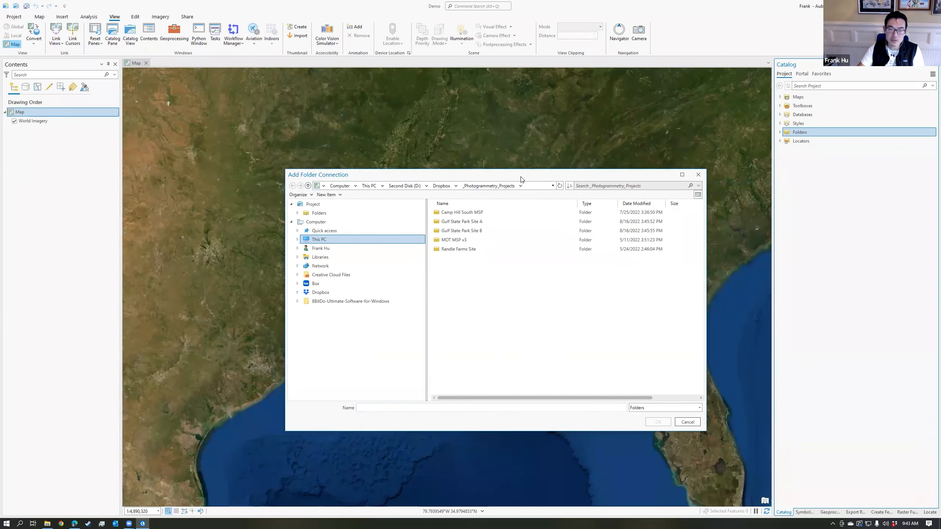
left_click(442, 186)
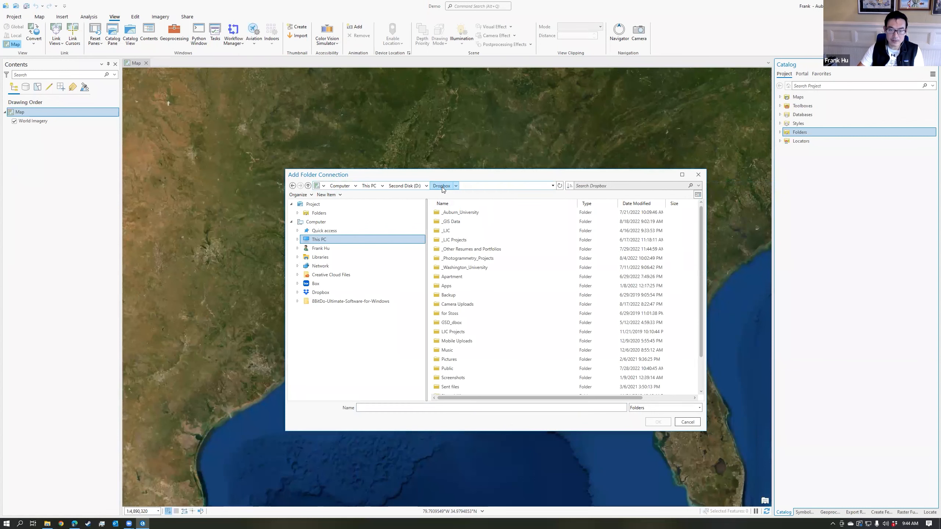
double_click(455, 223)
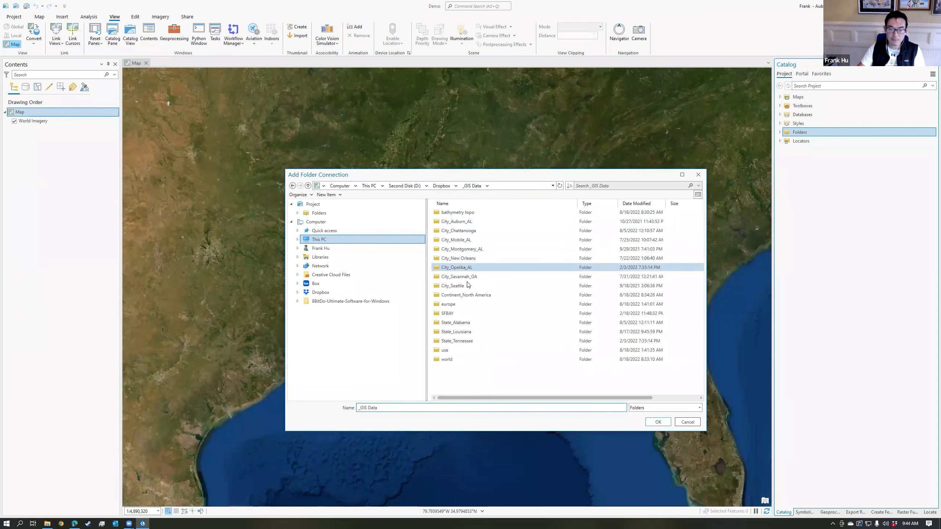
left_click(462, 353)
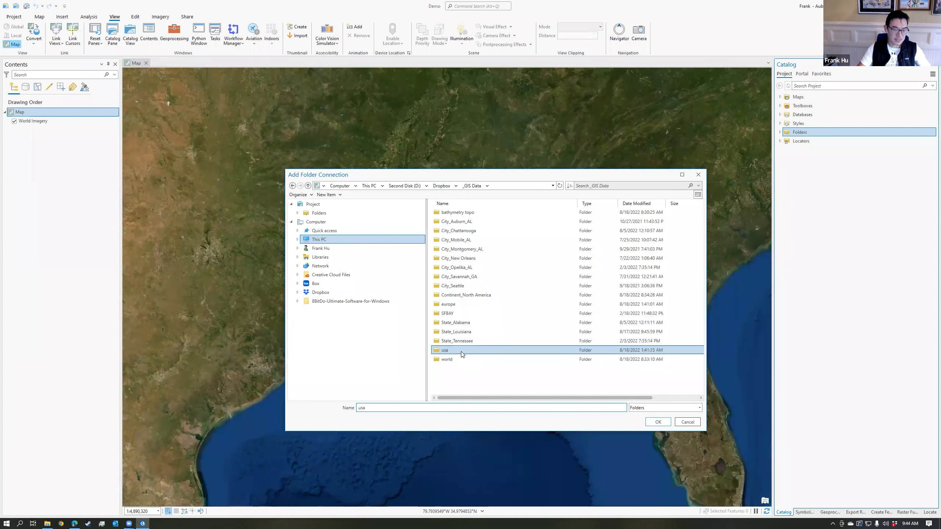
left_click(658, 422)
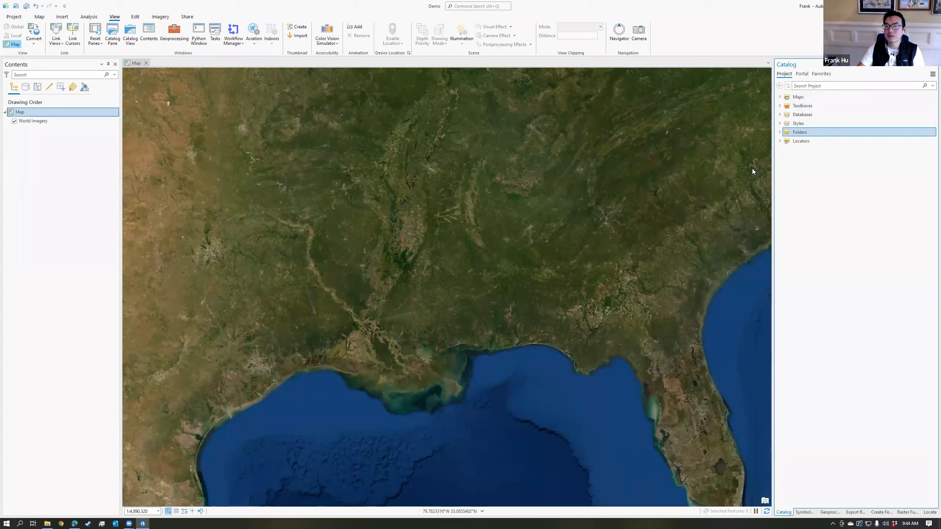
- Add the sm_cntry feature class from sm_cntry.gdb in the usa background folder to the map
left_click(780, 132)
left_click(801, 150)
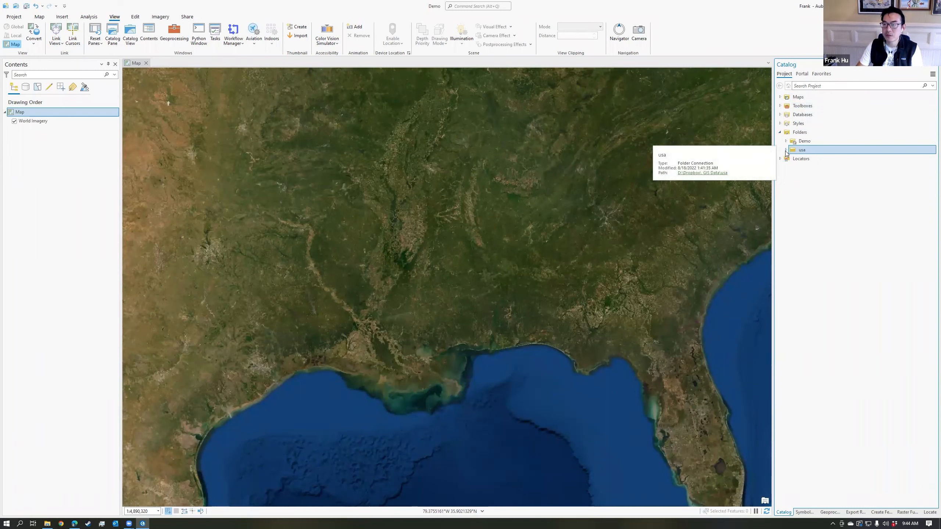
left_click(786, 150)
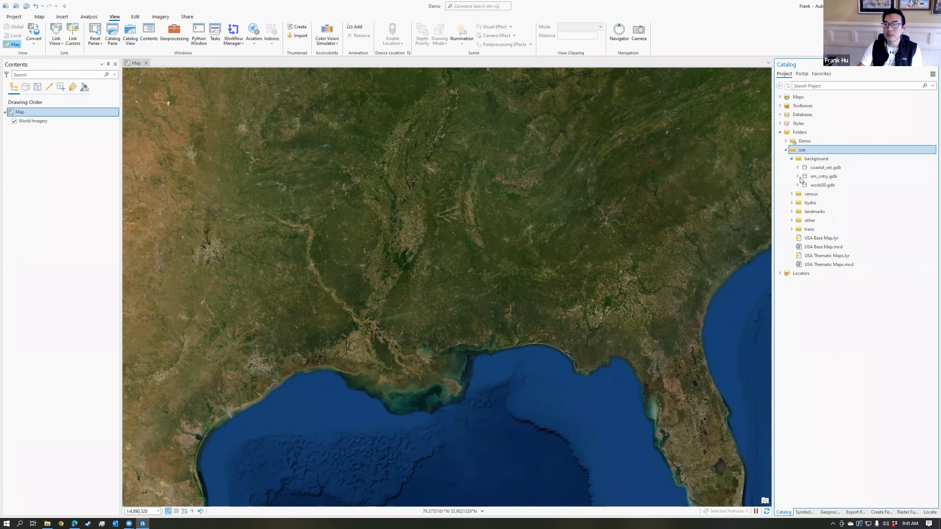
left_click(798, 177)
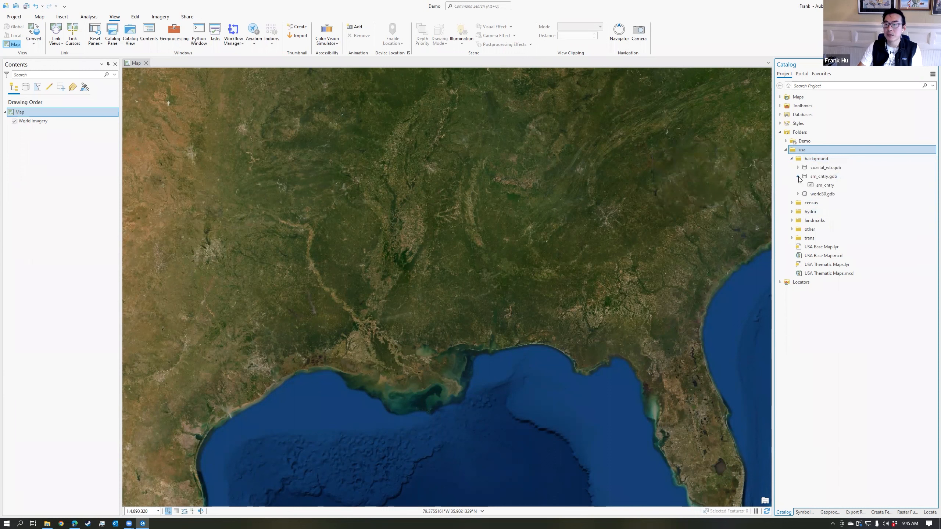
left_click(825, 185)
left_click_drag(825, 185, 693, 193)
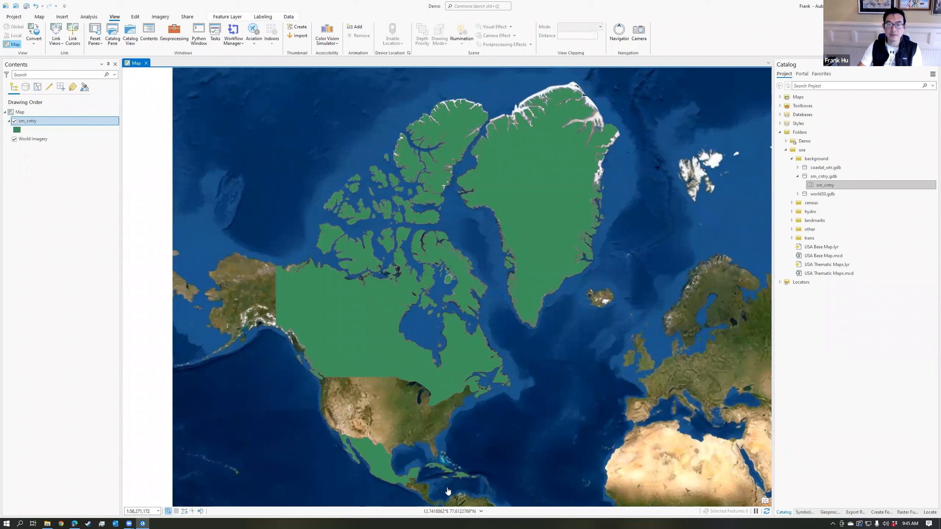
left_click_drag(461, 429, 484, 174)
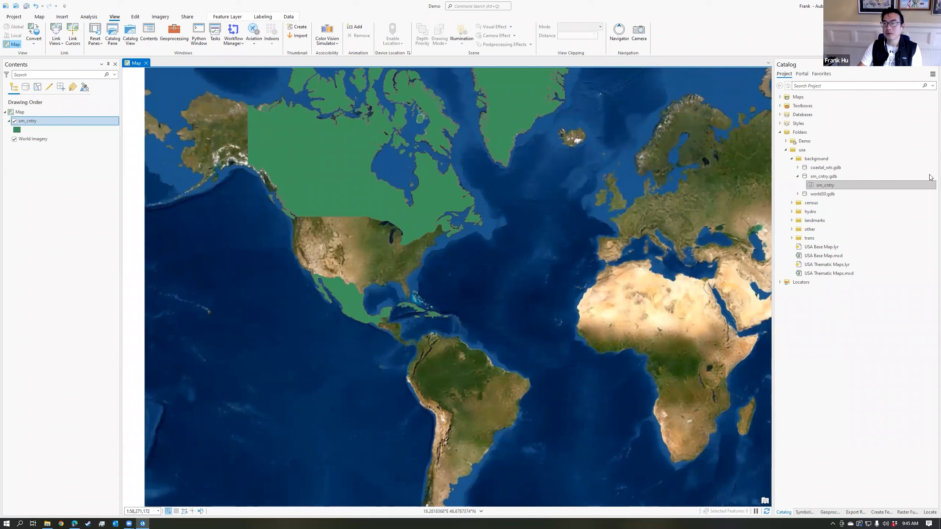
- Add the states feature class from states.gdb in the census folder to the map and show the contiguous United States
left_click(792, 203)
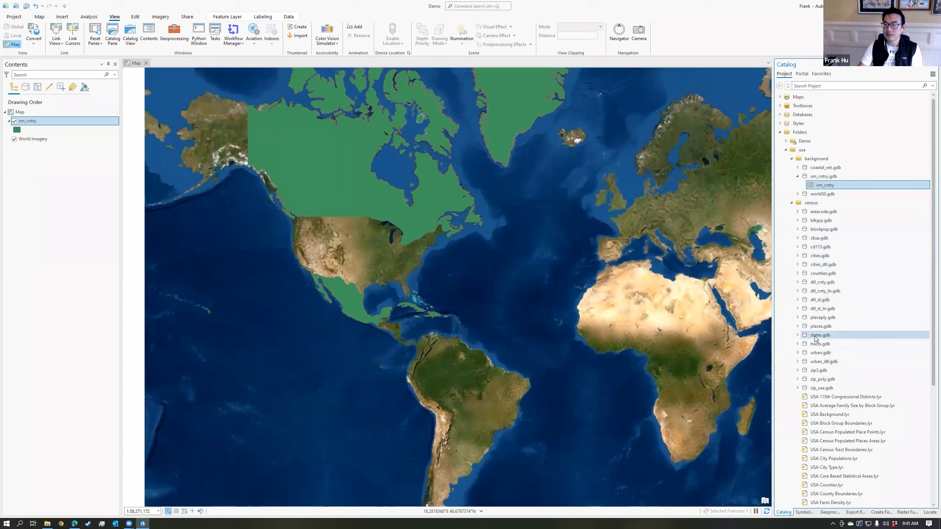
left_click(796, 336)
left_click(798, 336)
left_click_drag(821, 343, 657, 333)
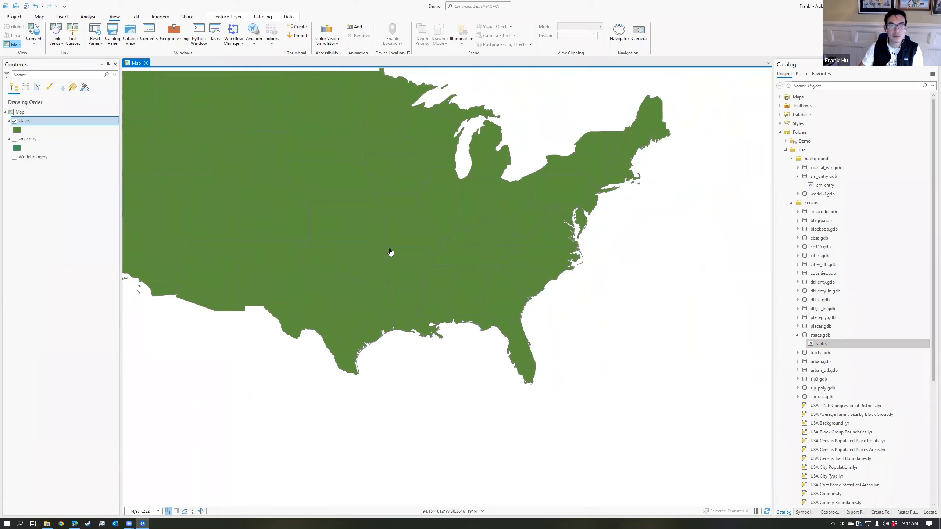
left_click_drag(390, 252, 433, 308)
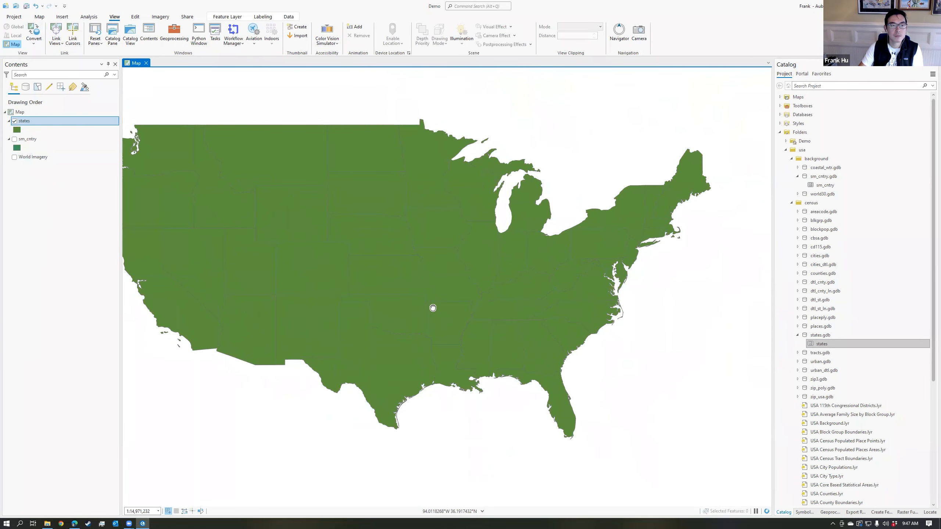
scroll(433, 308, "down", 1)
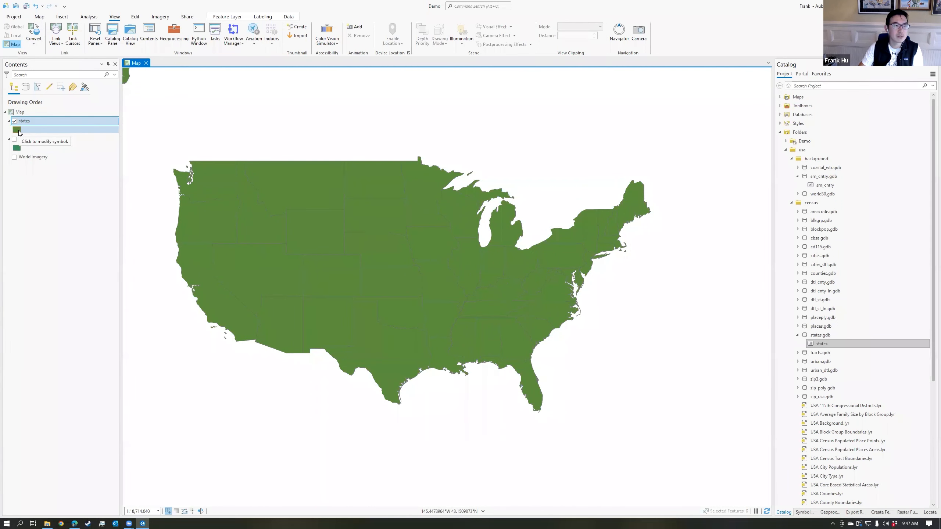
- Symbolize the states layer with no fill color and a black outline, and apply the change
left_click(18, 130)
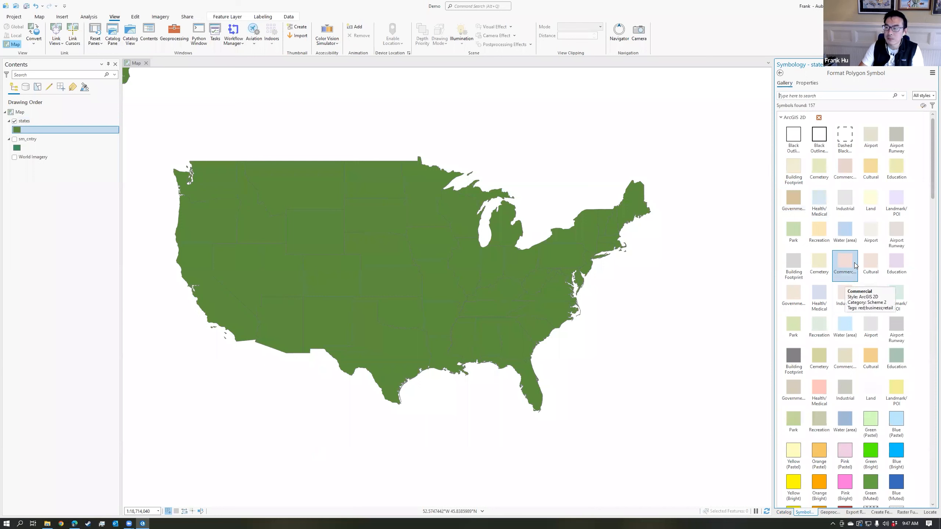
left_click(806, 83)
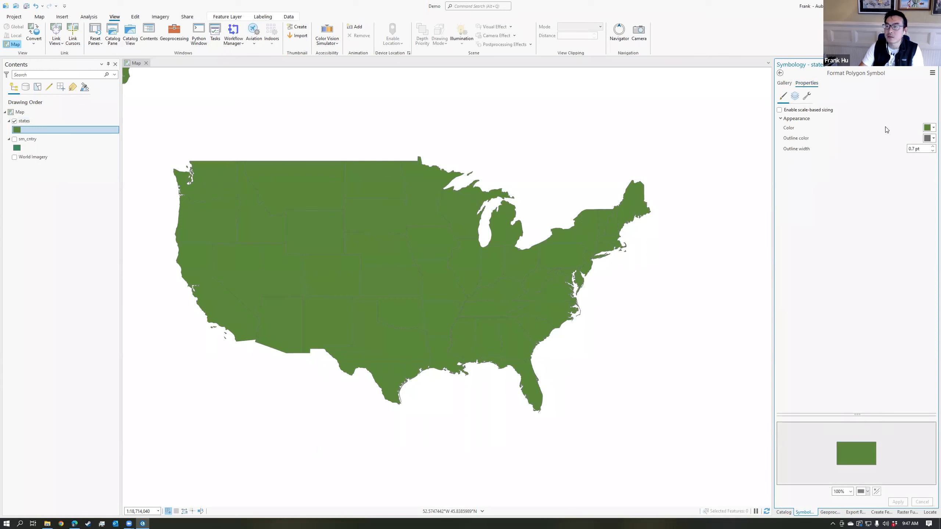
left_click(930, 128)
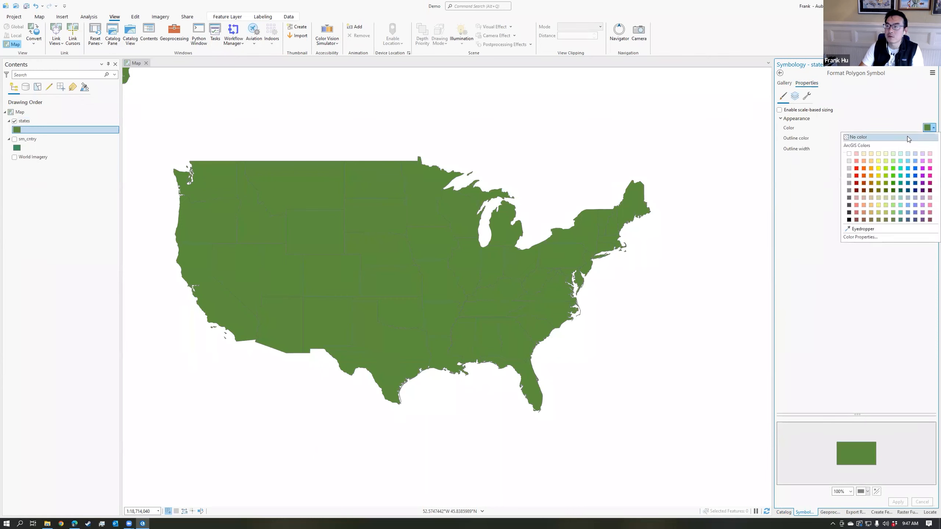
left_click(907, 136)
left_click(929, 139)
left_click(849, 231)
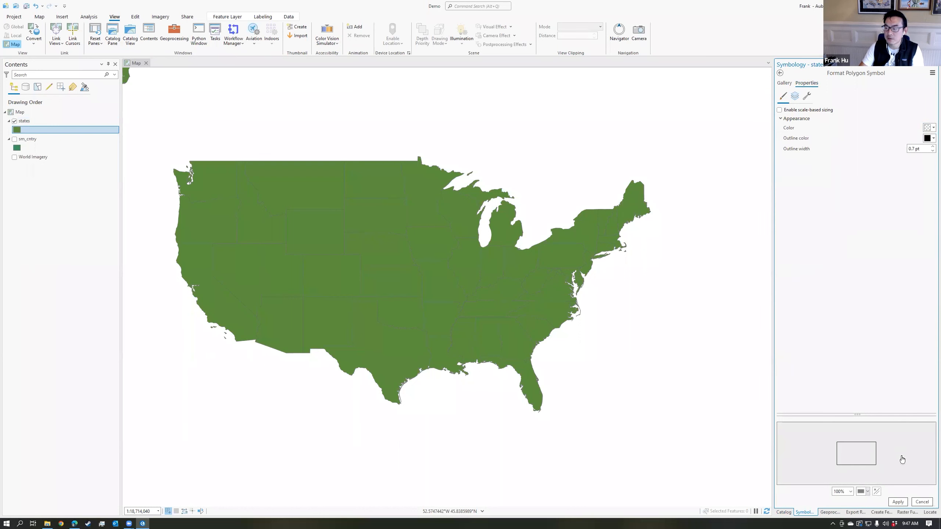
left_click(929, 128)
left_click(880, 126)
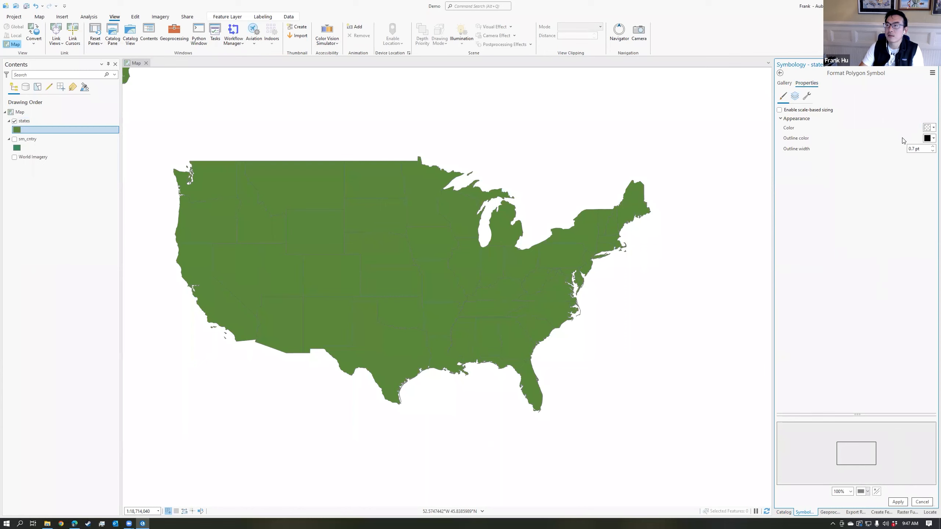
left_click(930, 138)
left_click(836, 321)
left_click(894, 501)
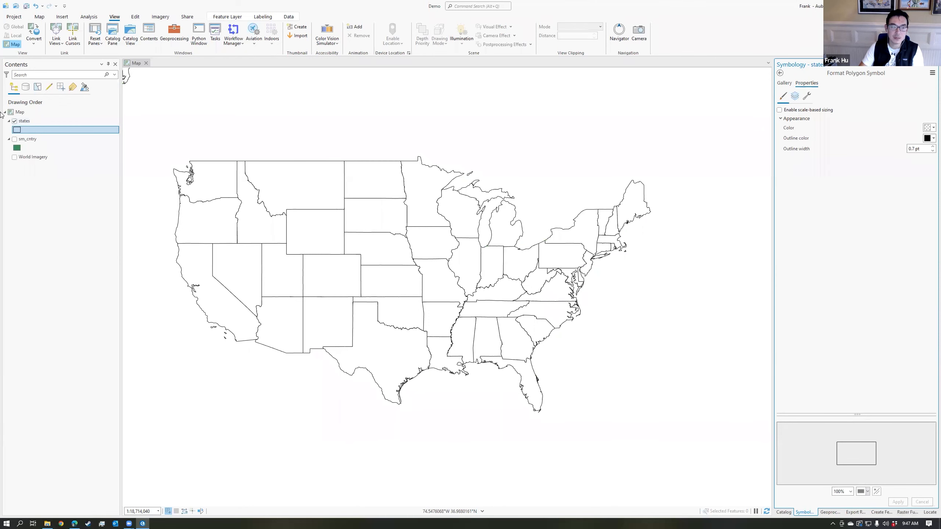
- Turn on the World Imagery layer beneath the state outlines
left_click(14, 157)
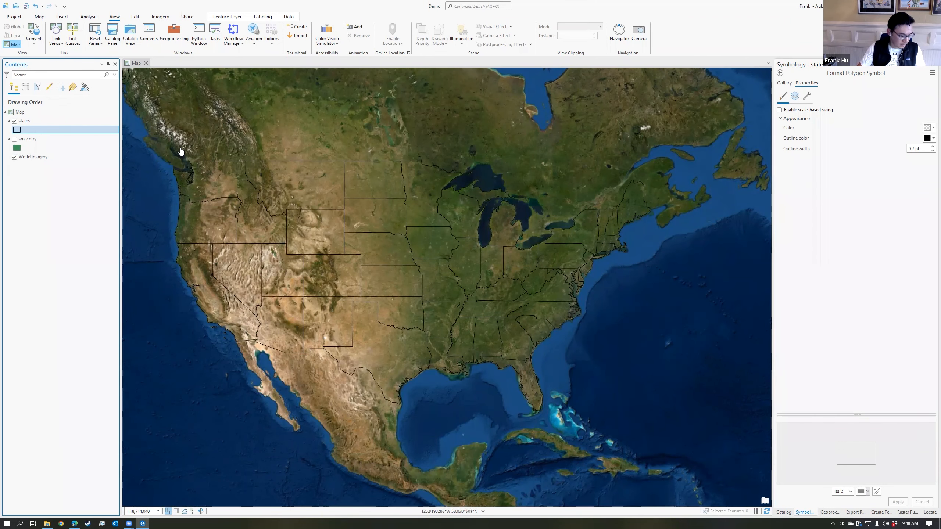
left_click_drag(272, 219, 280, 222)
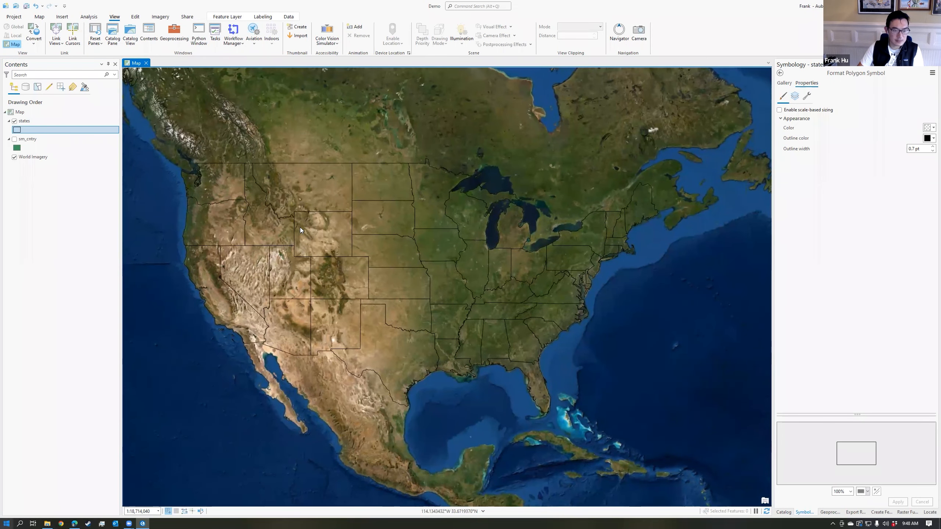
- Switch to the web browser and bring up the Geofabrik Download Server page of OpenStreetMap data extracts
mouse_move(74, 521)
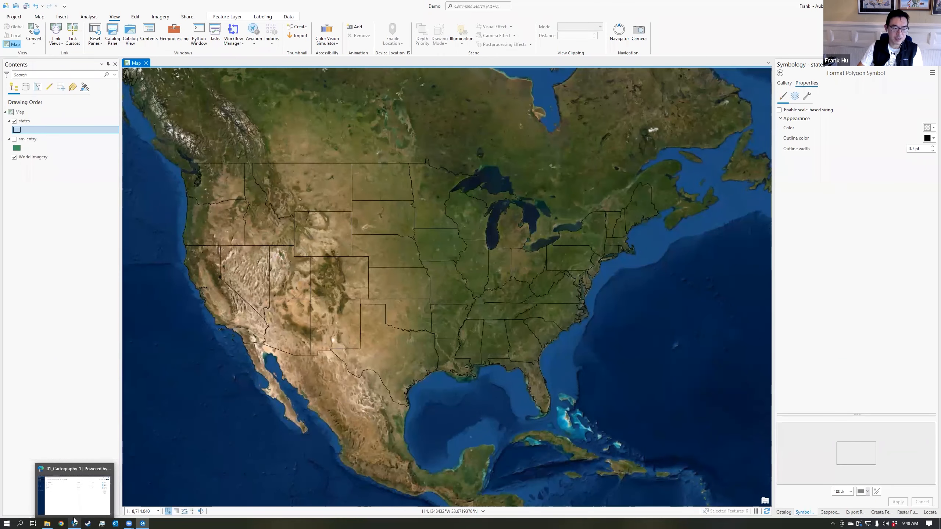
left_click(74, 522)
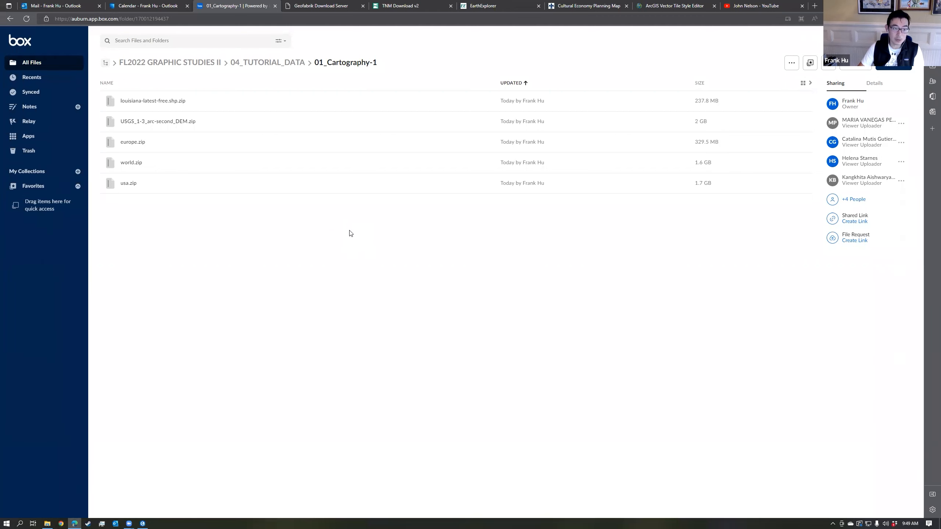
key("ctrl+Tab")
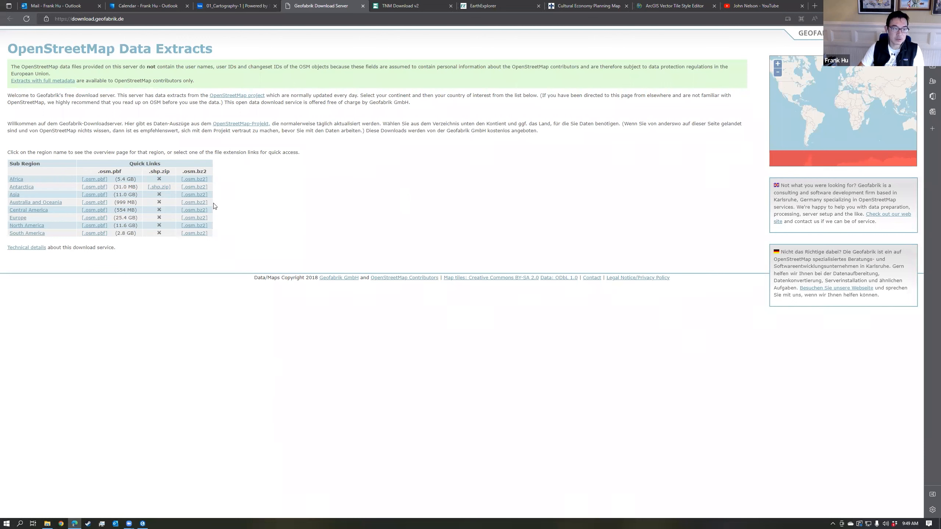
- Open the Louisiana download page in the United States of America section of the North America region
left_click(42, 228)
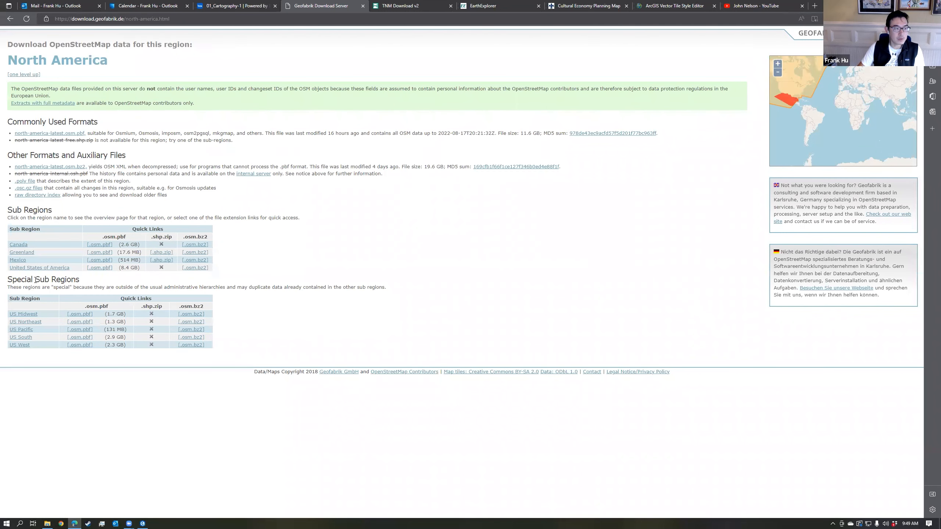
left_click(40, 270)
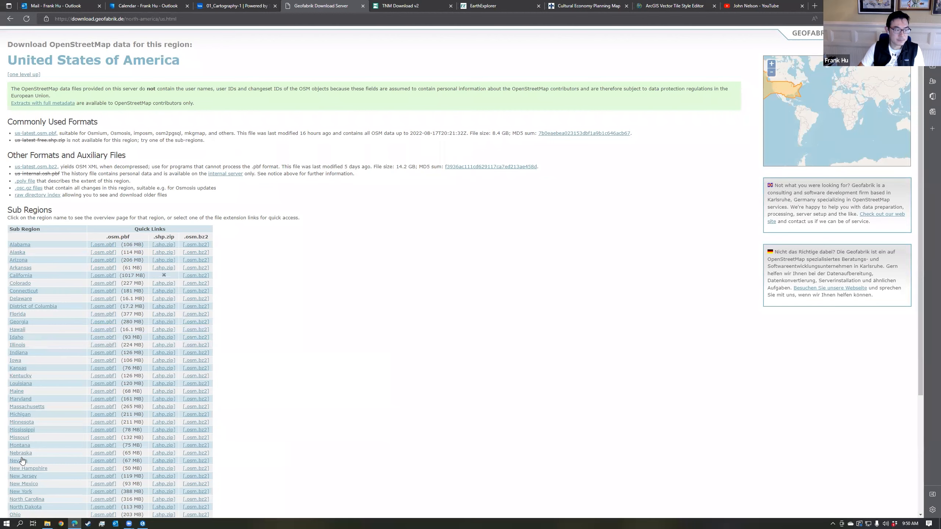
left_click(21, 383)
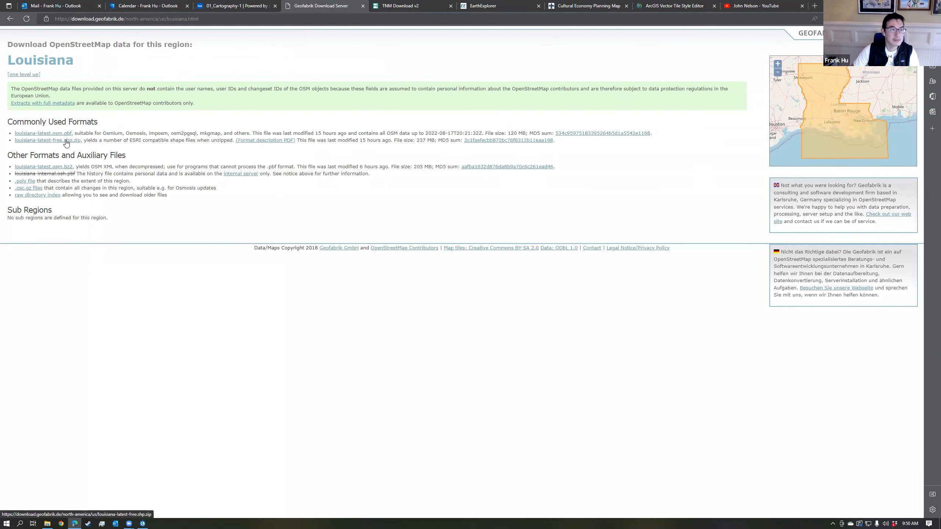
- Switch to ArcGIS Pro and add a folder connection to louisiana-latest-free.shp in the State_Louisiana folder
left_click(143, 524)
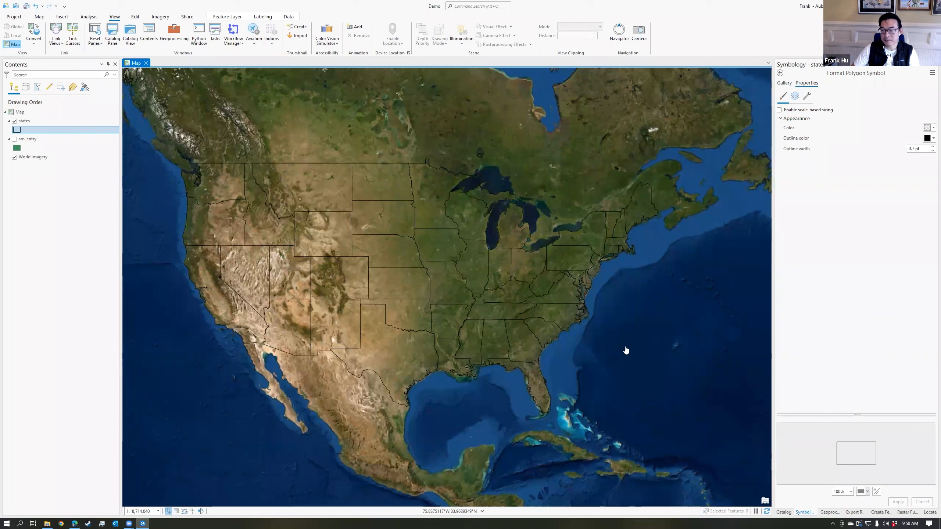
left_click(785, 513)
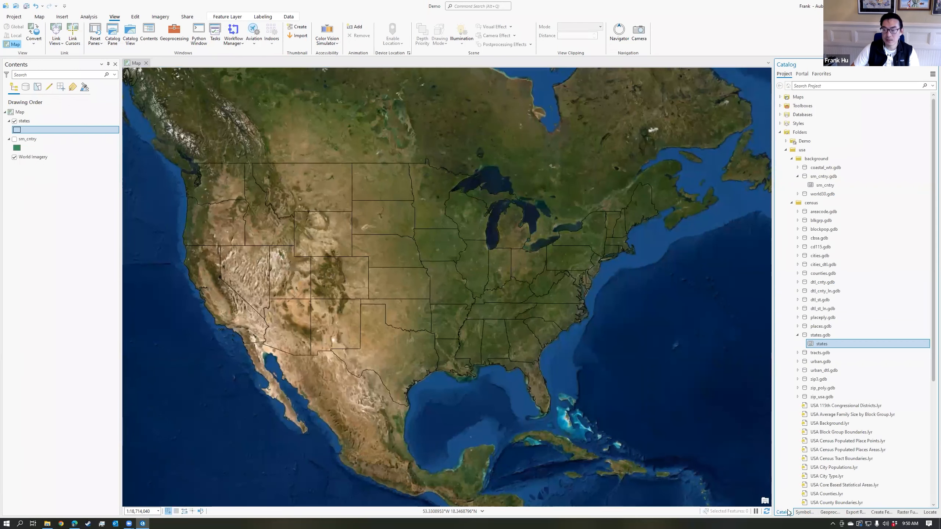
left_click(785, 150)
left_click(798, 135)
right_click(799, 136)
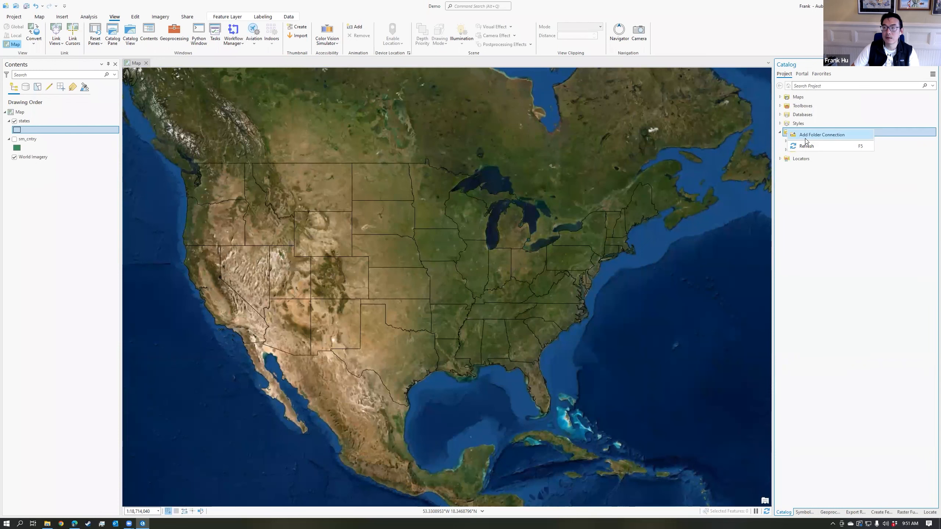
left_click(807, 137)
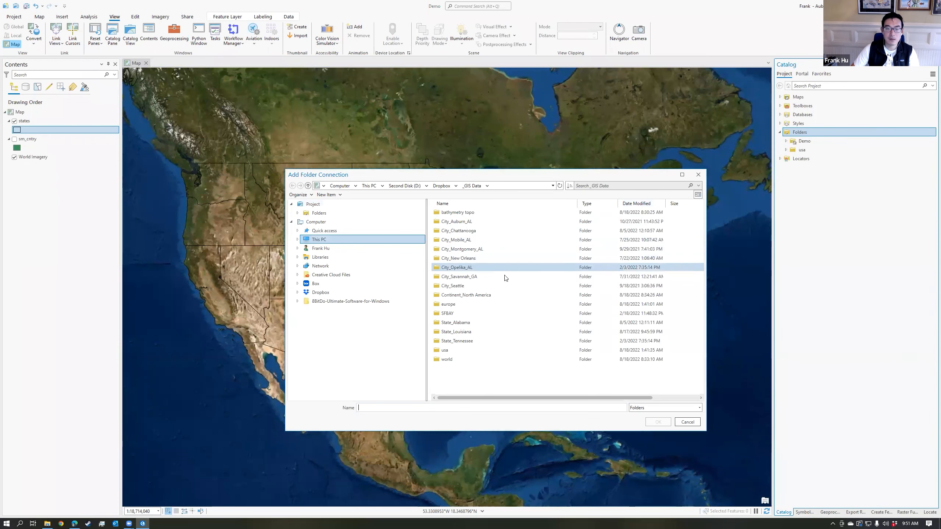
double_click(468, 332)
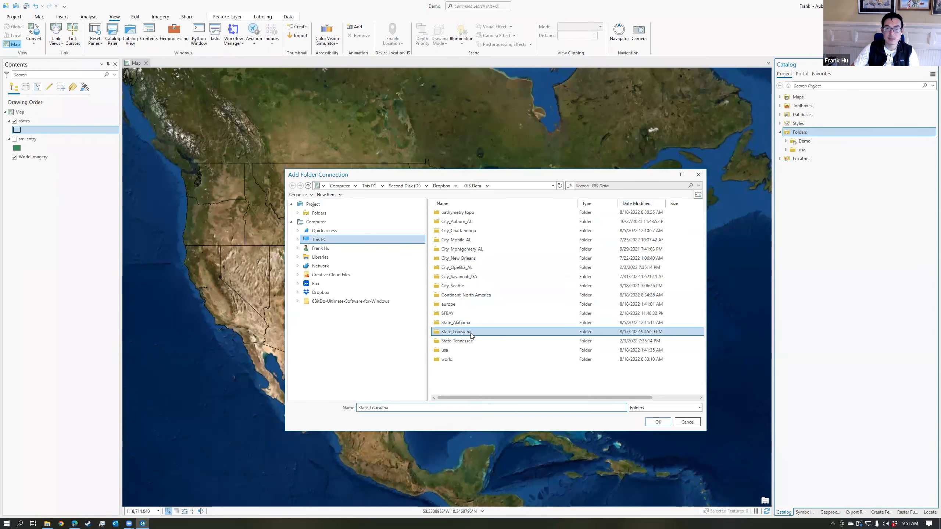
left_click(468, 222)
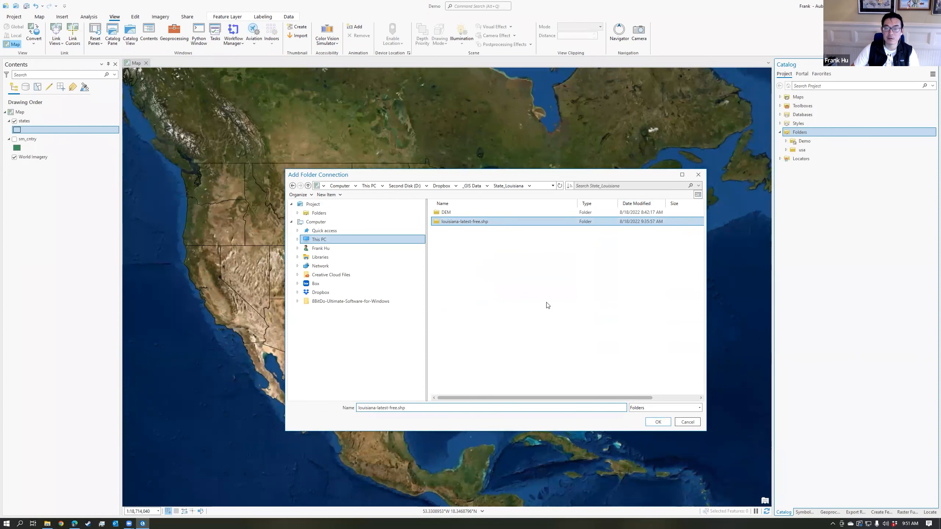
left_click(651, 422)
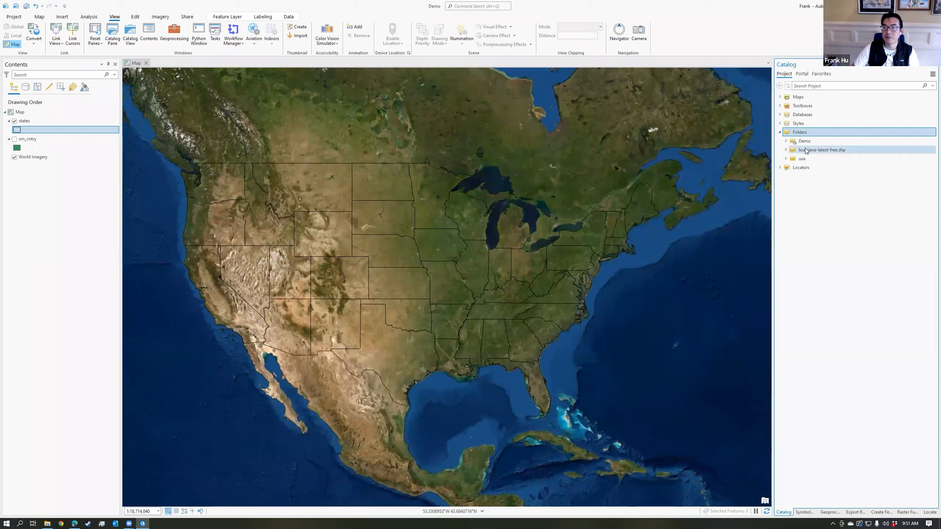
- Add gis_osm_water_a_free_1.shp from the louisiana-latest-free.shp folder to the map and show the New Orleans area
left_click(786, 150)
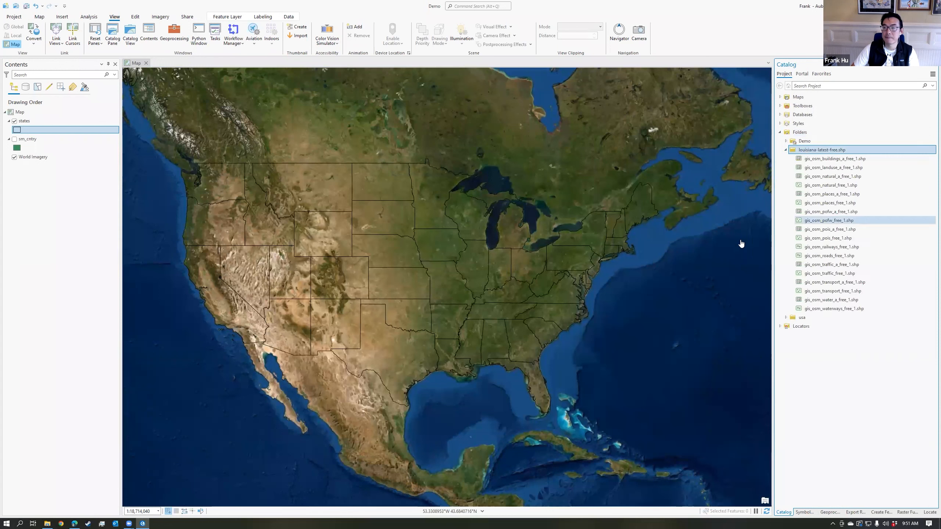
left_click(822, 301)
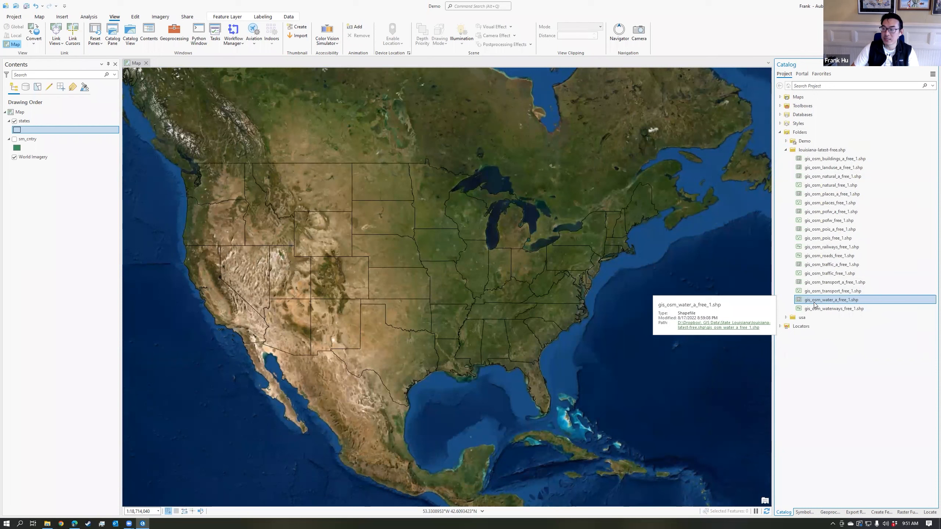
left_click_drag(819, 302, 436, 336)
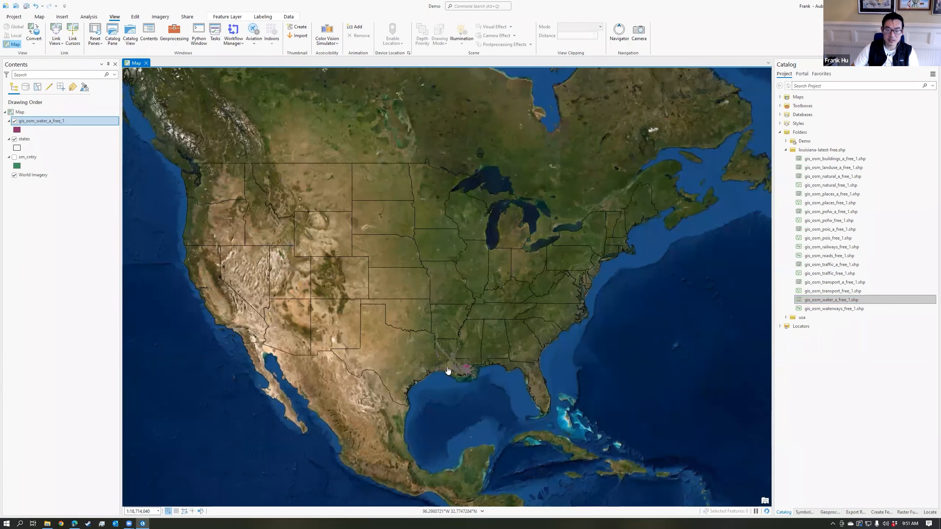
scroll(462, 373, "up", 2)
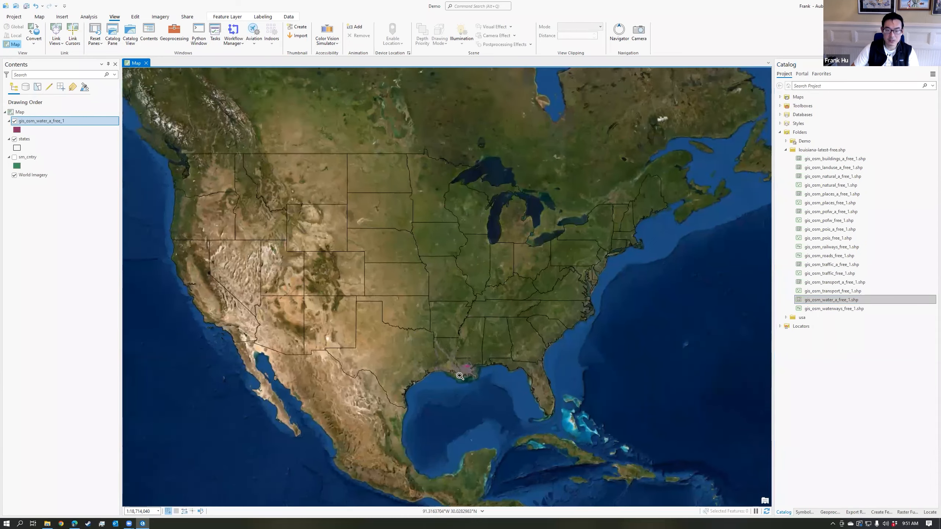
scroll(463, 394, "up", 5)
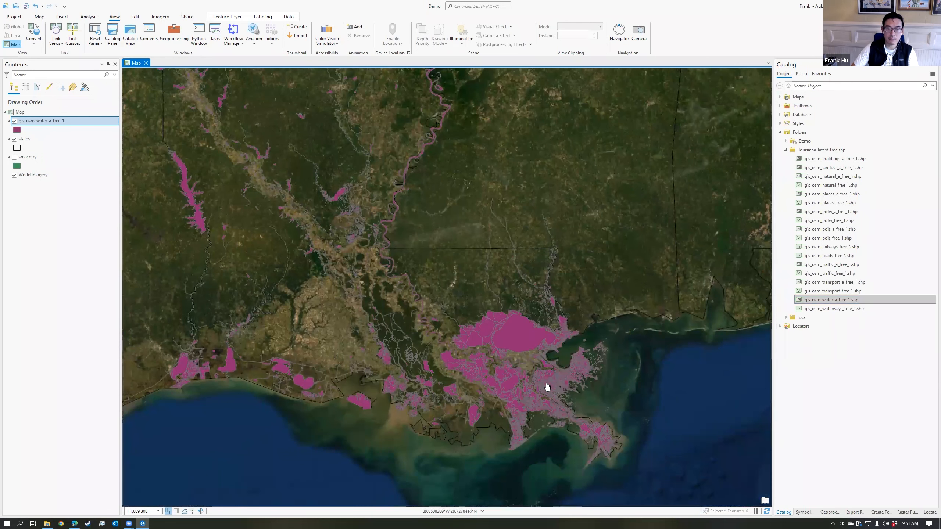
scroll(515, 378, "up", 3)
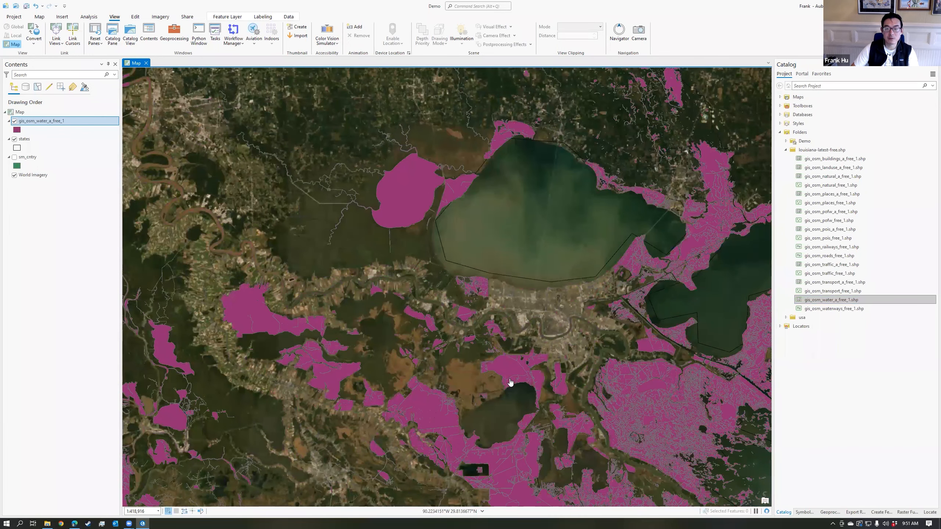
left_click_drag(574, 357, 536, 283)
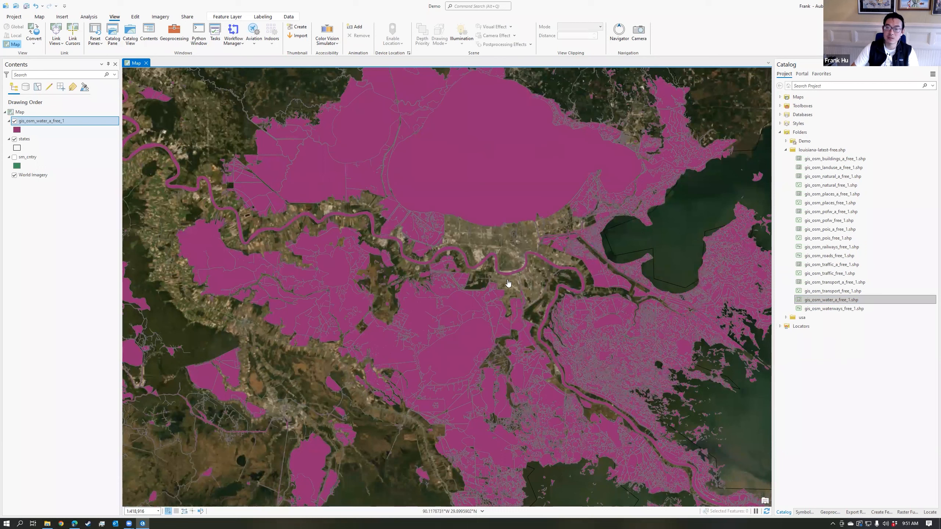
- Turn off the states layer and inspect the attributes of the large lake polygon north of New Orleans
left_click(14, 139)
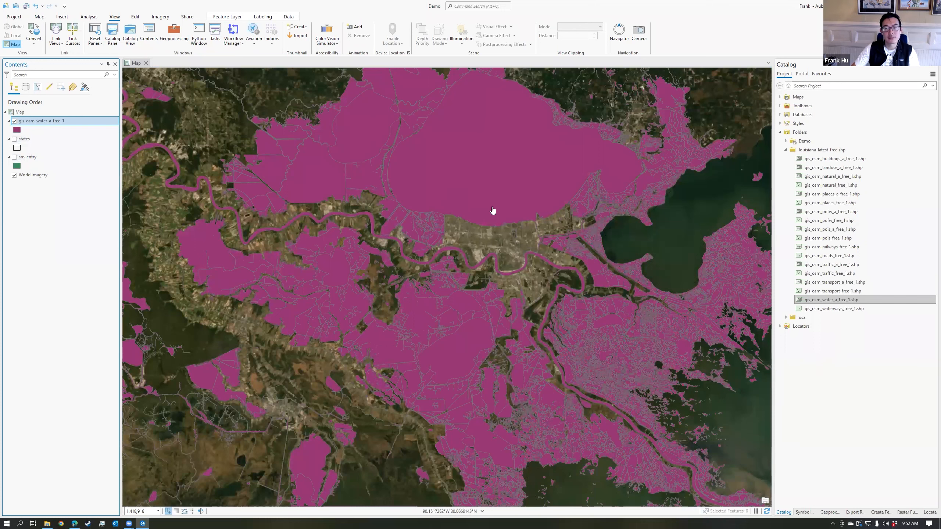
left_click(489, 179)
left_click(489, 179)
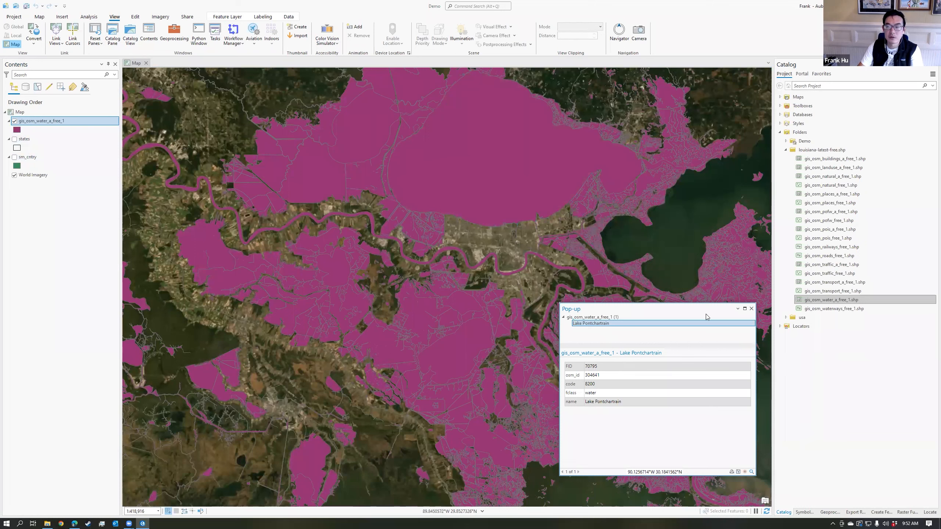
left_click(751, 308)
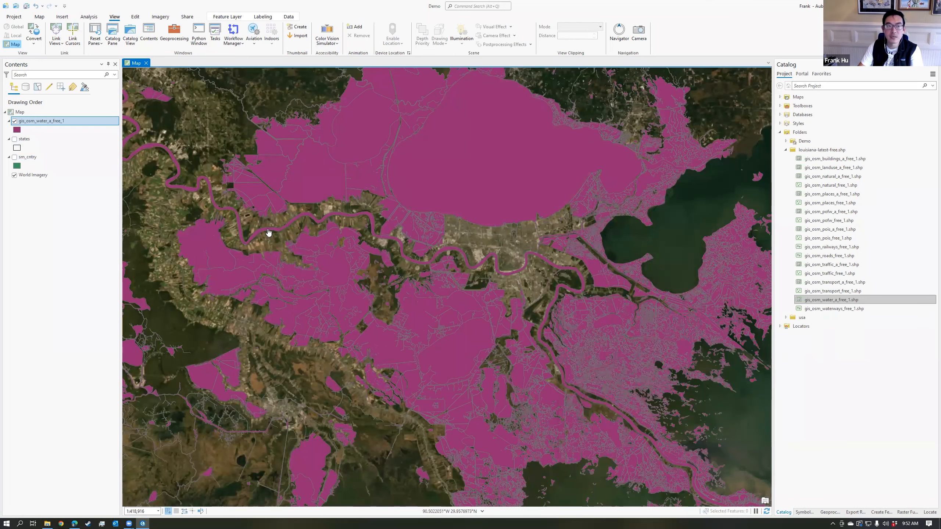
- Review the attribute table of the gis_osm_water_a_free_1 layer and close it
right_click(54, 123)
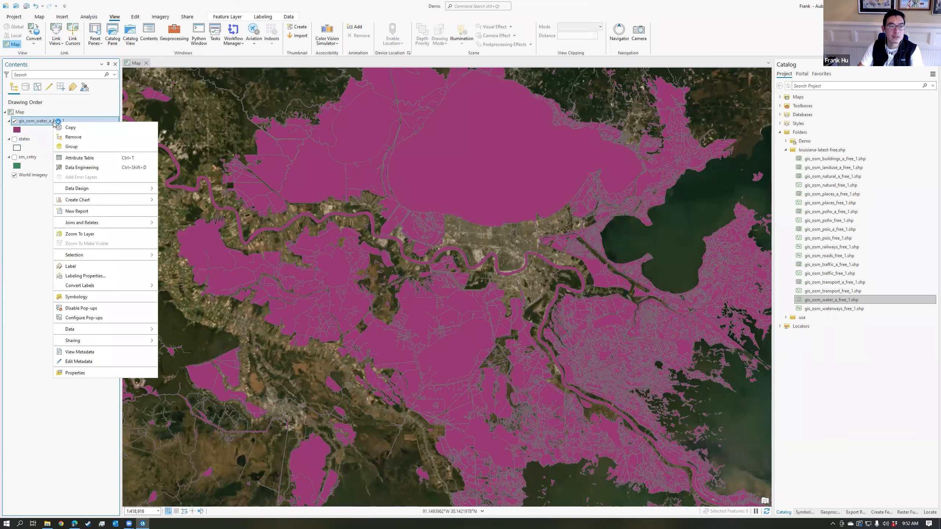
left_click(78, 159)
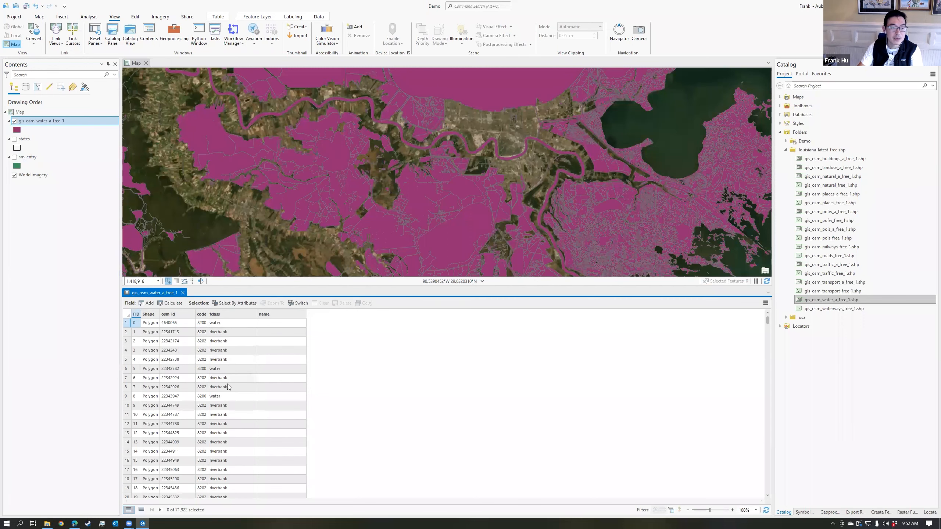
left_click(183, 293)
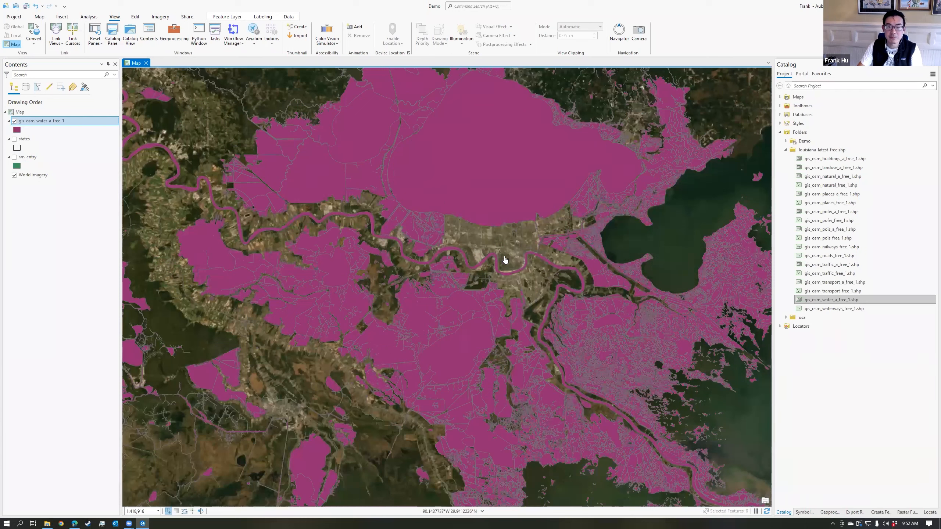
- Symbolize the gis_osm_water_a_free_1 layer with Unique Values based on the fclass field
right_click(45, 123)
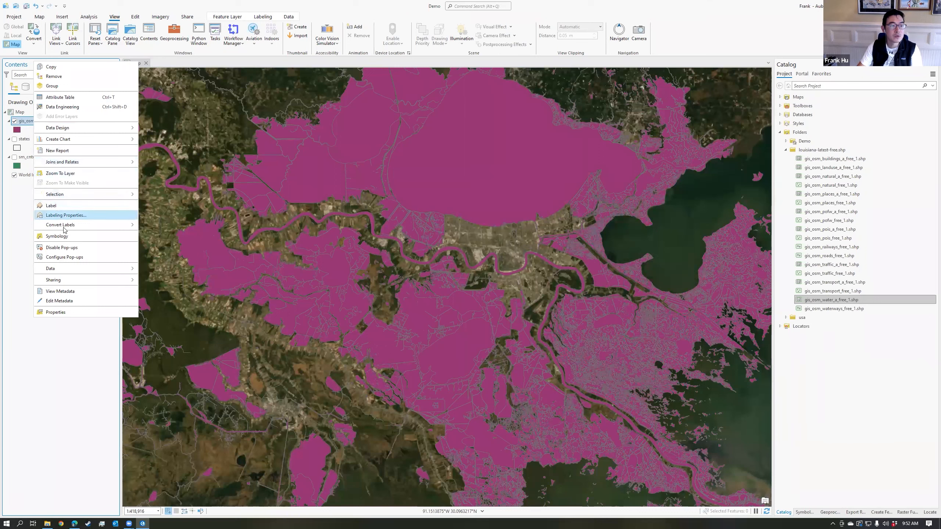
left_click(57, 236)
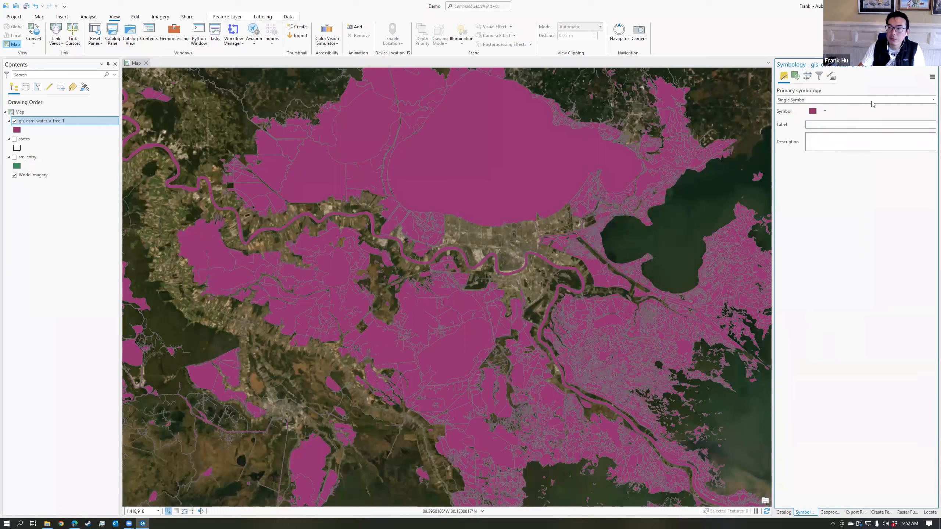
left_click(933, 100)
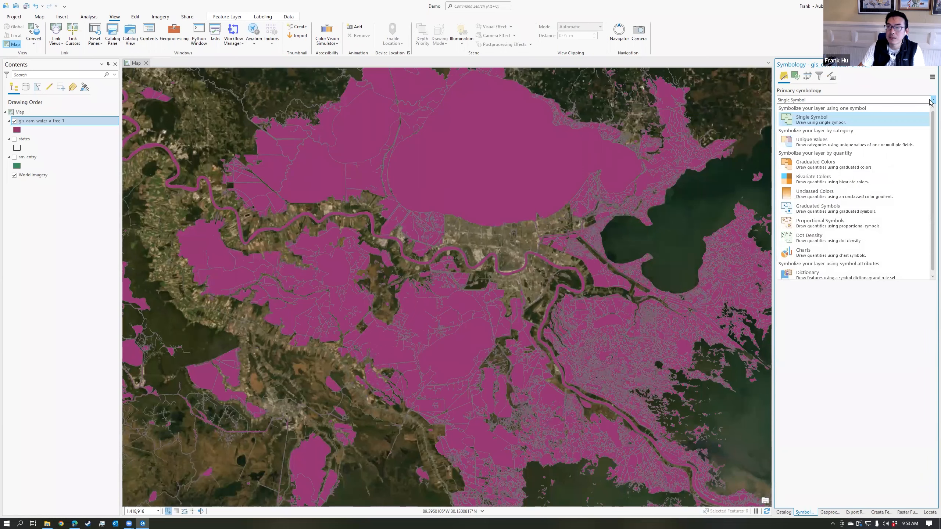
left_click(828, 145)
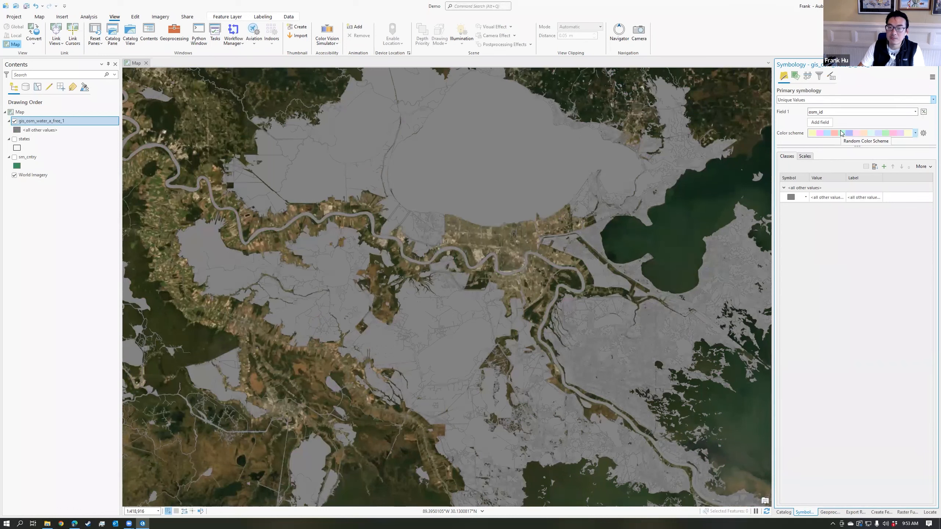
left_click(914, 113)
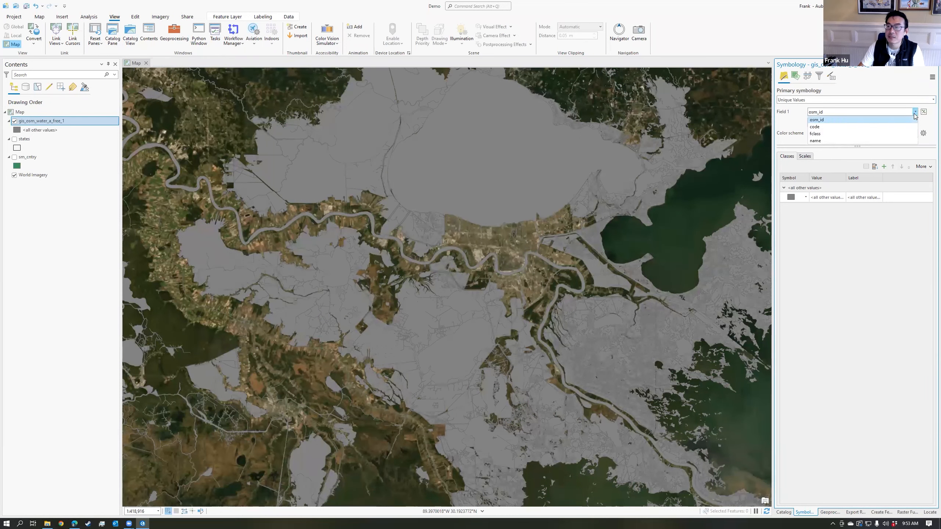
left_click(818, 134)
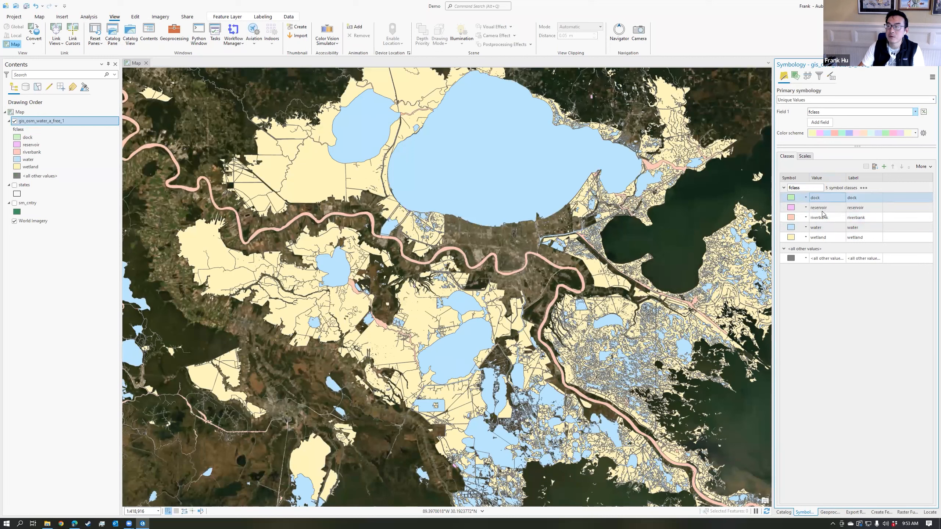
left_click(826, 241)
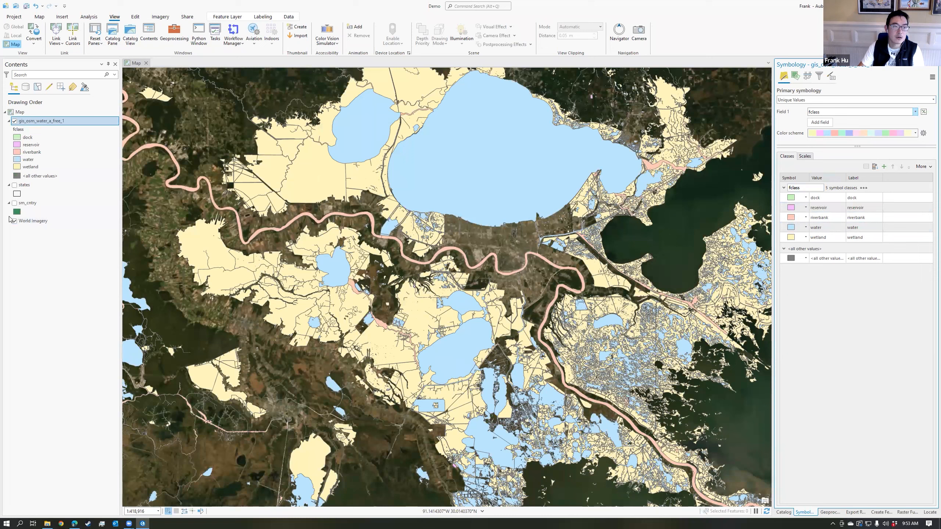
- Turn off the World Imagery layer and examine the dock and riverbank classes in the water layer's symbology
left_click(14, 221)
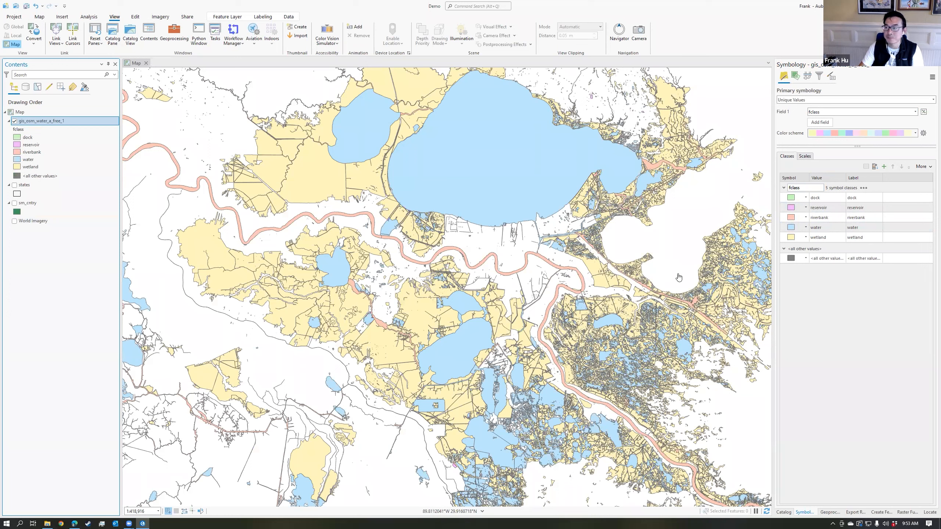
left_click(822, 199)
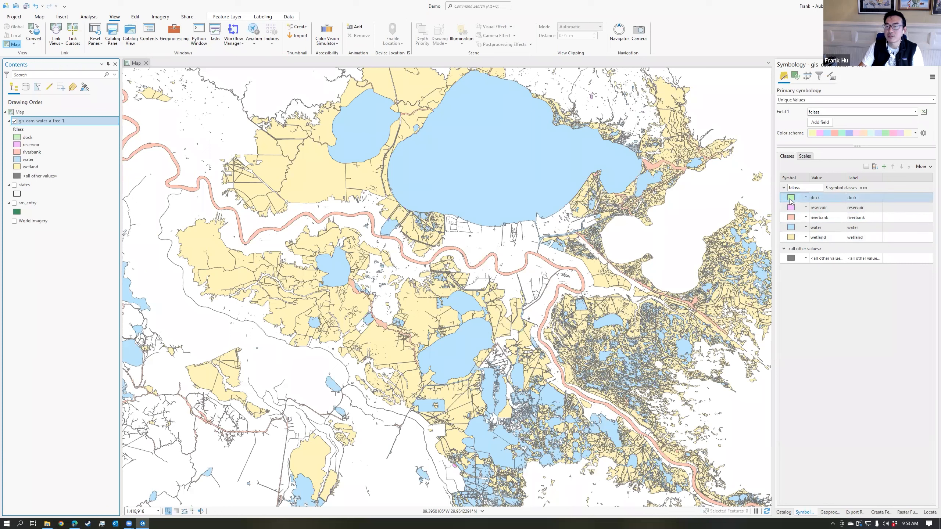
left_click(792, 221)
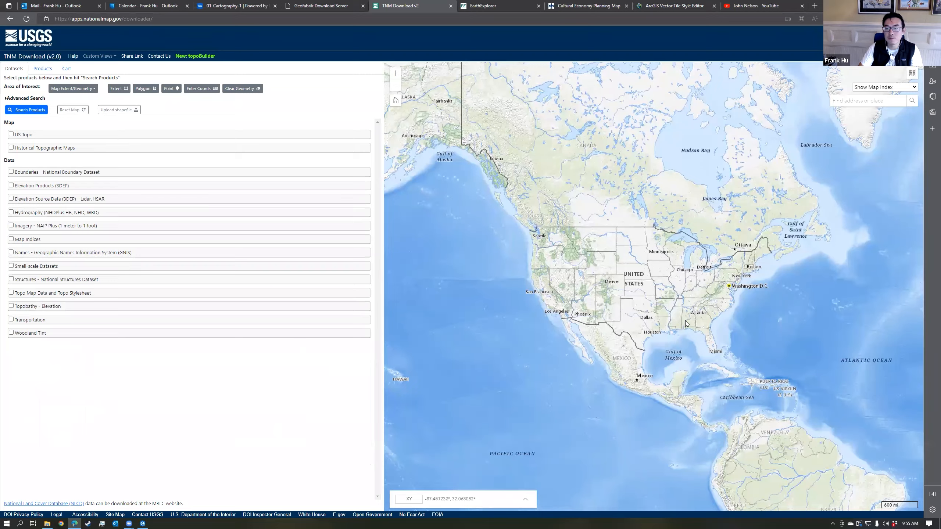
- Zoom the USGS TNM Download map in to Louisiana and its Gulf coast
mouse_move(692, 327)
left_mouse_down()
mouse_move(686, 334)
mouse_move(692, 326)
left_mouse_up()
scroll(662, 339, "up", 3)
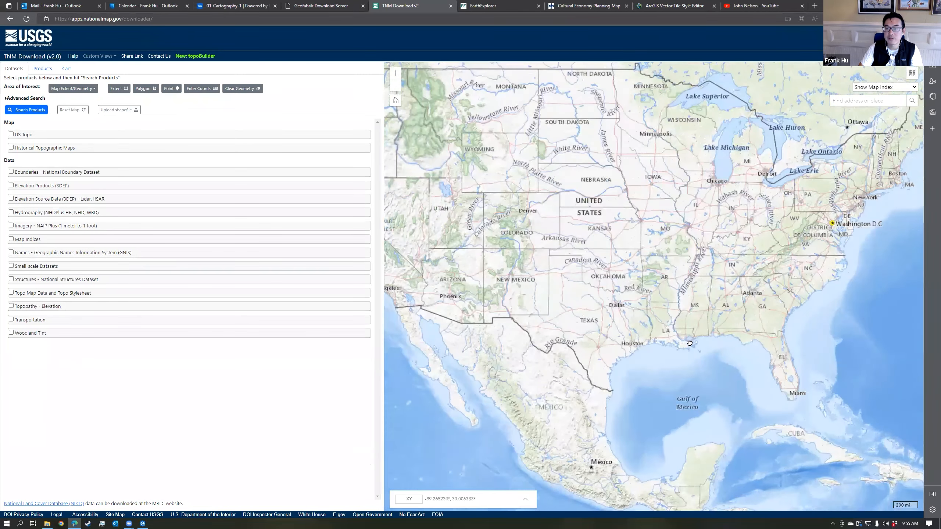
scroll(662, 339, "up", 2)
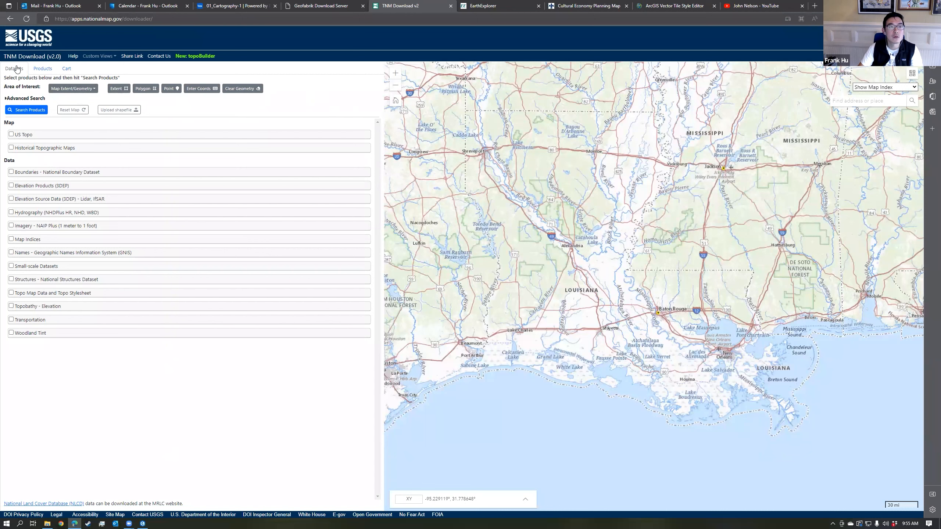
- Draw an area-of-interest extent over southern Louisiana and its Gulf coast, and select the Elevation Products (3DEP) dataset
left_click(118, 91)
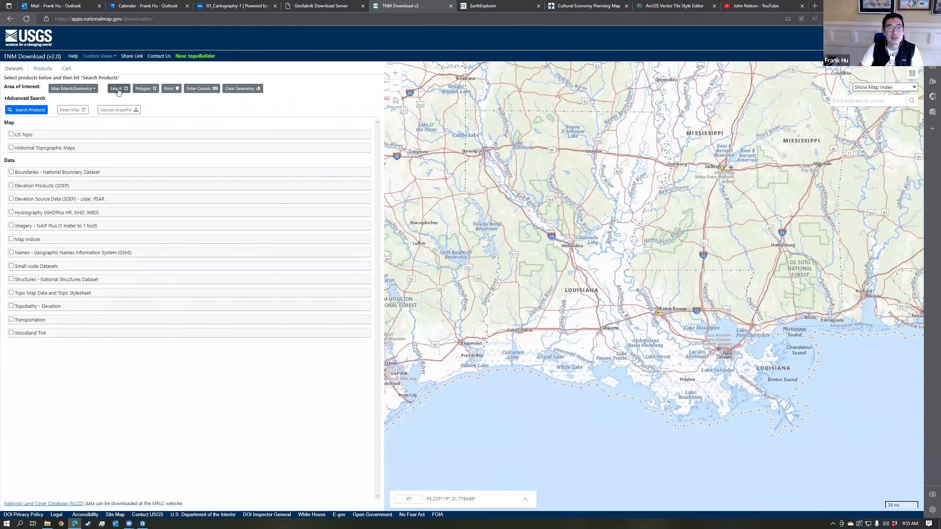
mouse_move(506, 233)
left_mouse_down()
mouse_move(683, 384)
mouse_move(831, 461)
left_mouse_up()
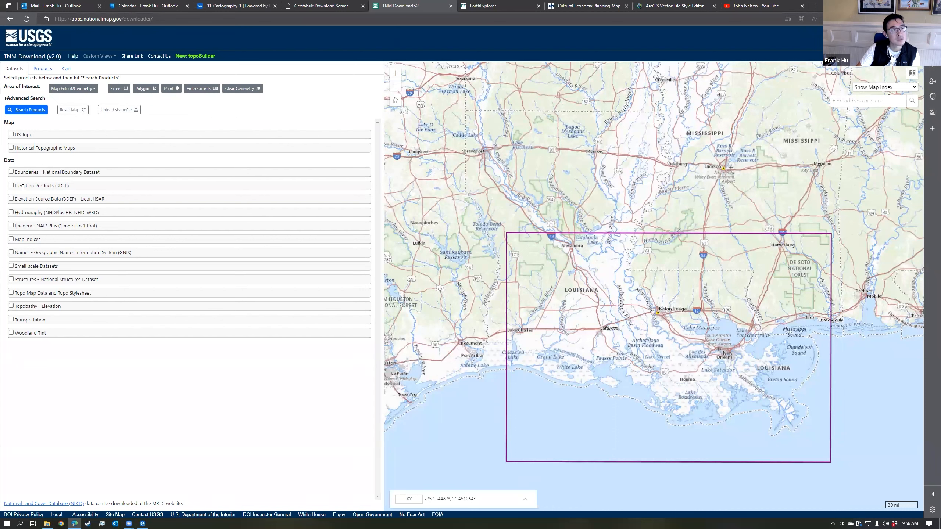
left_click(11, 186)
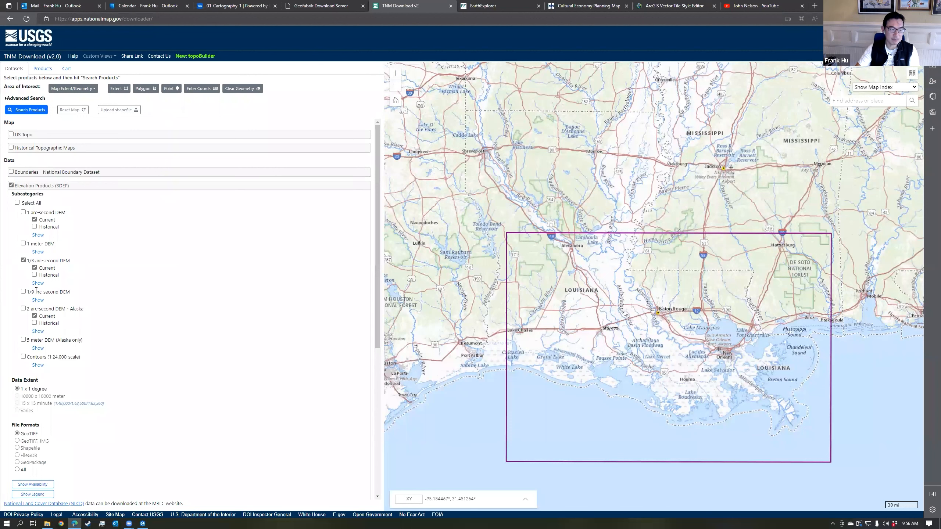
- Compare the available DEM resolutions, including the 1/3, 1/9 and 2 arc-second options
left_click_drag(28, 262, 35, 261)
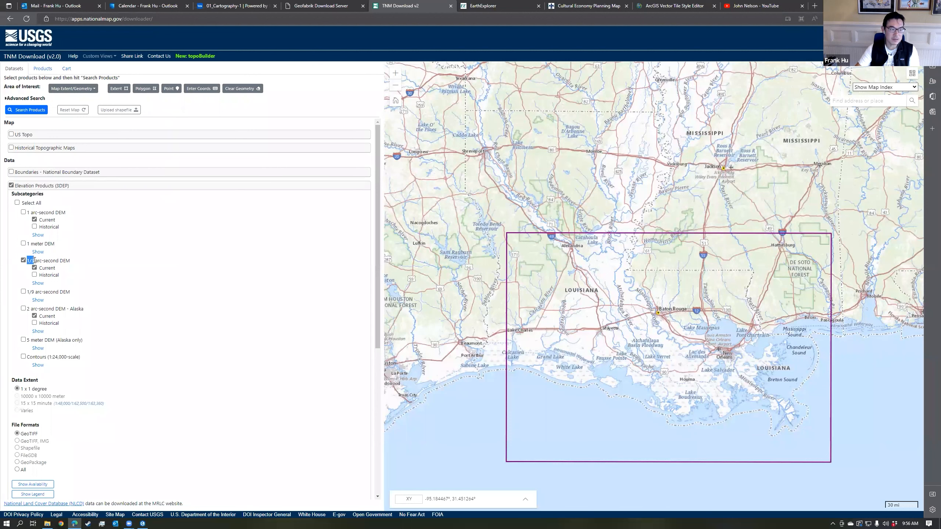
left_click(57, 261)
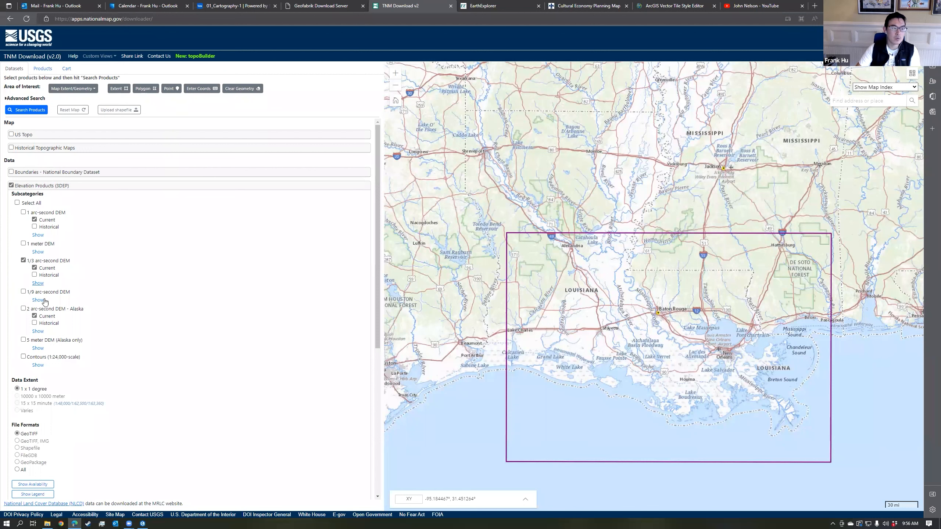
left_click_drag(27, 308, 37, 309)
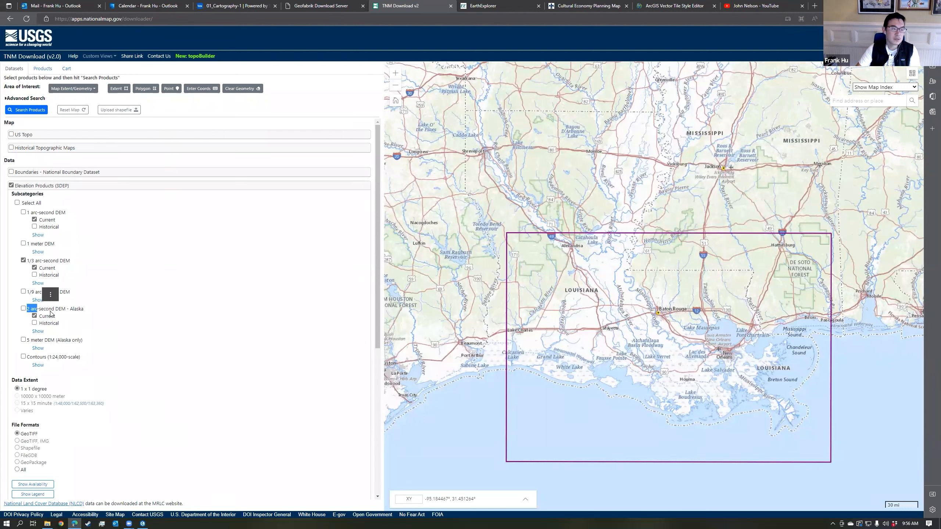
left_click(51, 314)
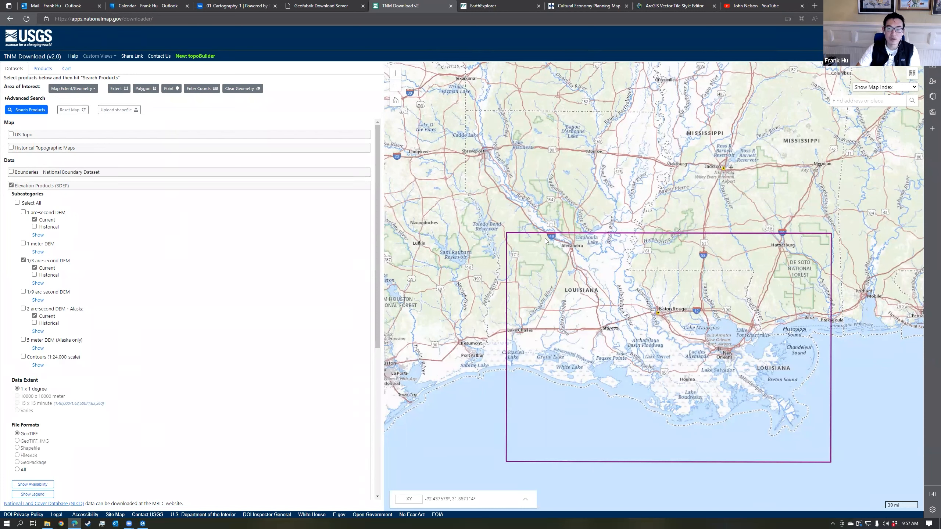
left_click_drag(35, 292, 27, 293)
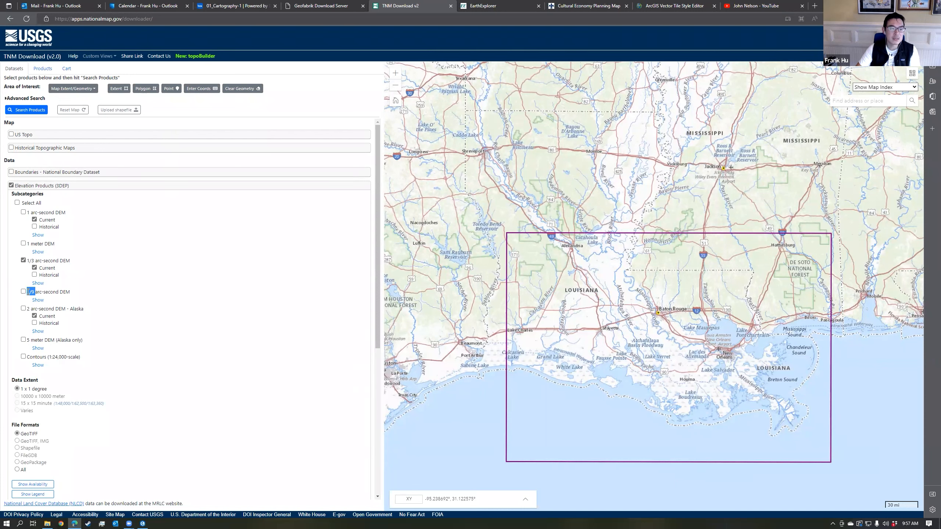
left_click(44, 295)
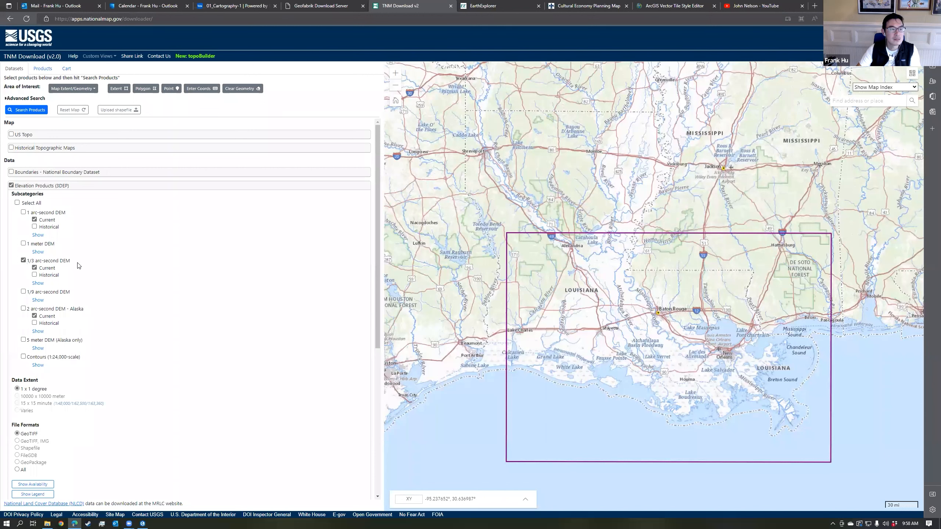
- Search for 1/3 arc-second DEM products in the drawn extent and review the tile footprints and download links
left_click(35, 113)
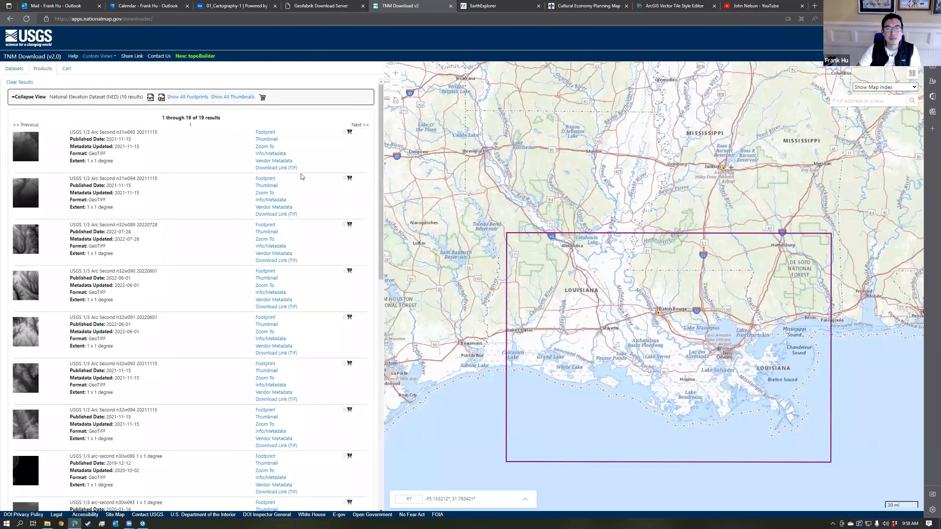
scroll(316, 295, "down", 2)
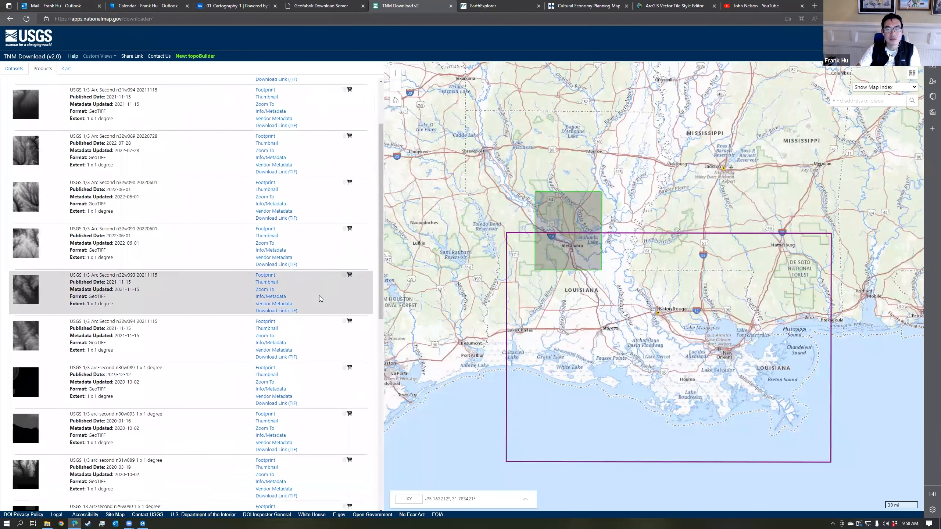
scroll(319, 296, "down", 1)
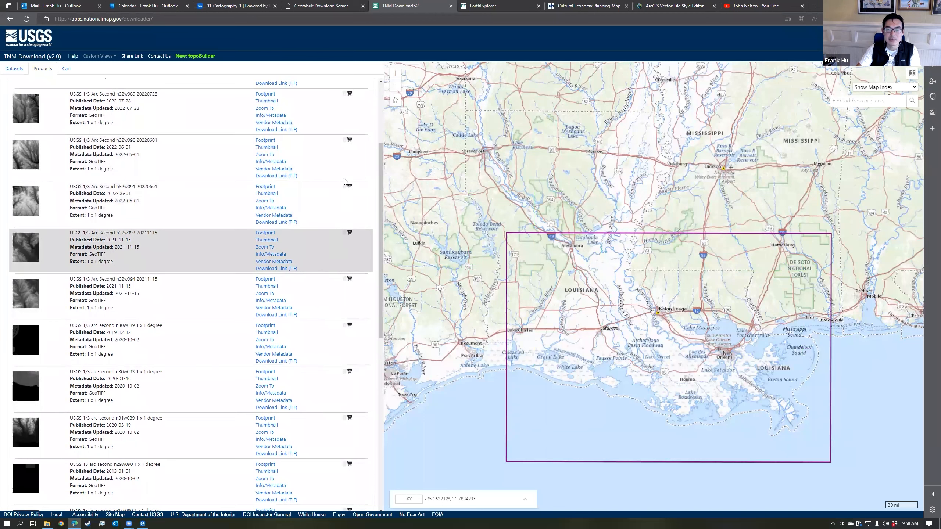
scroll(344, 128, "up", 3)
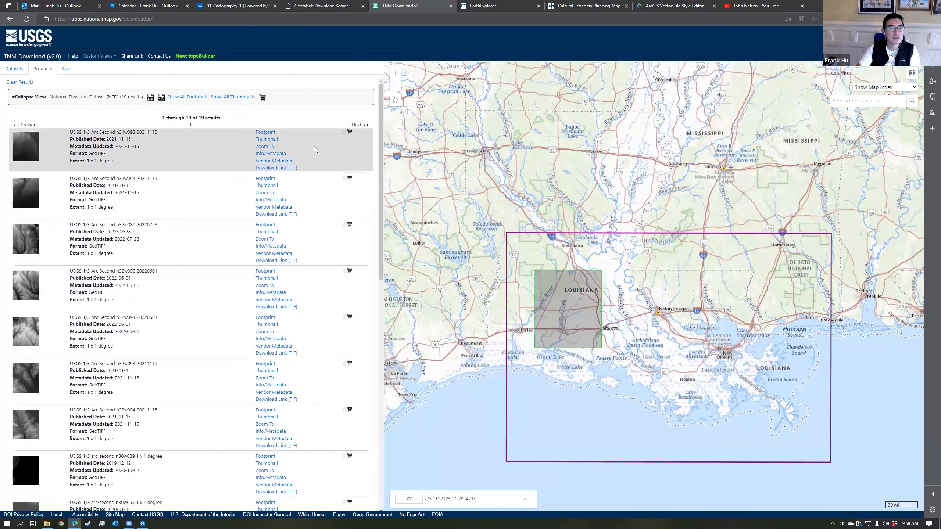
- Locate USGS_1-3_arc-second_DEM.zip in the 01_Cartography-1 folder on Box, and return to the TNM Download results
left_click(227, 6)
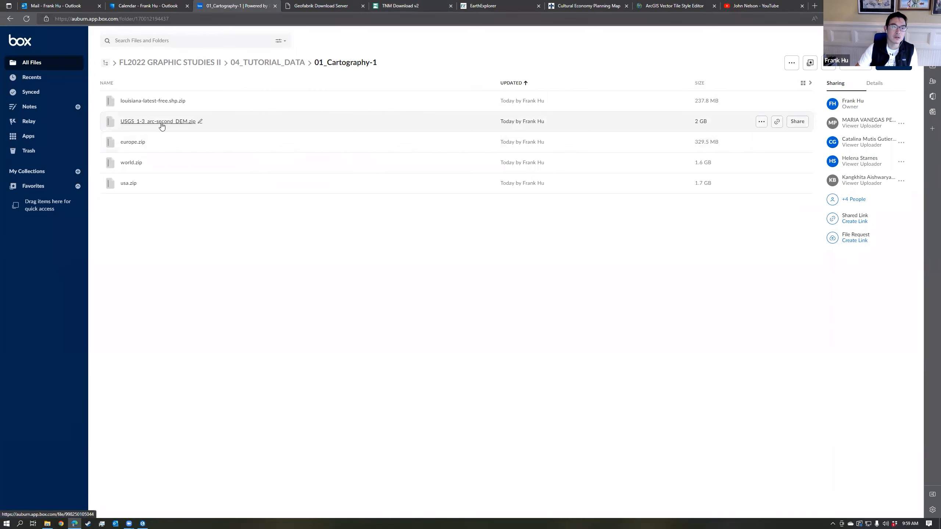
left_click(385, 6)
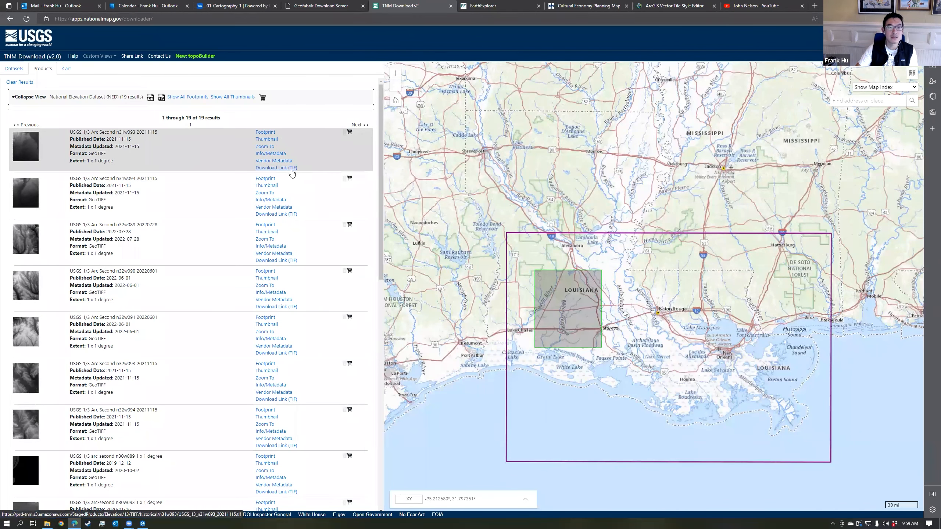
- Switch to ArcGIS Pro and add a folder connection to the DEM folder inside State_Louisiana
key("alt+Tab")
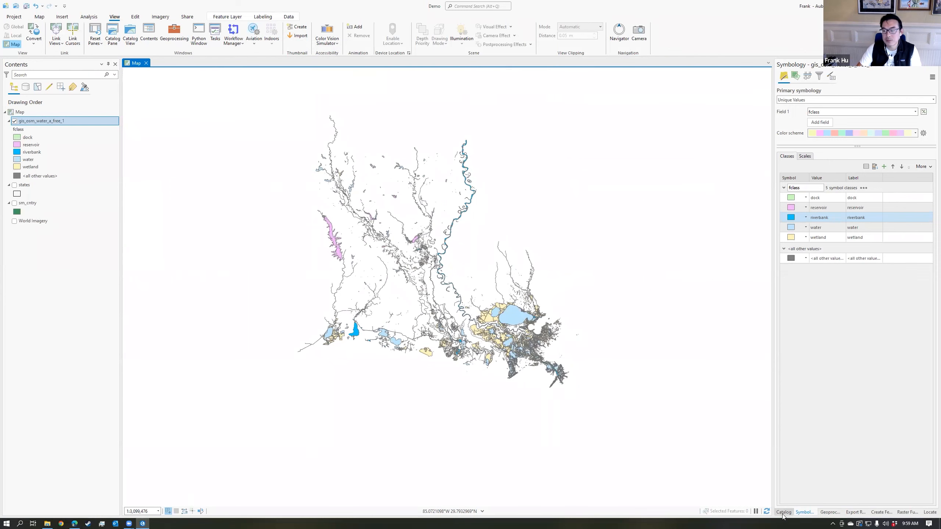
left_click(783, 514)
right_click(806, 134)
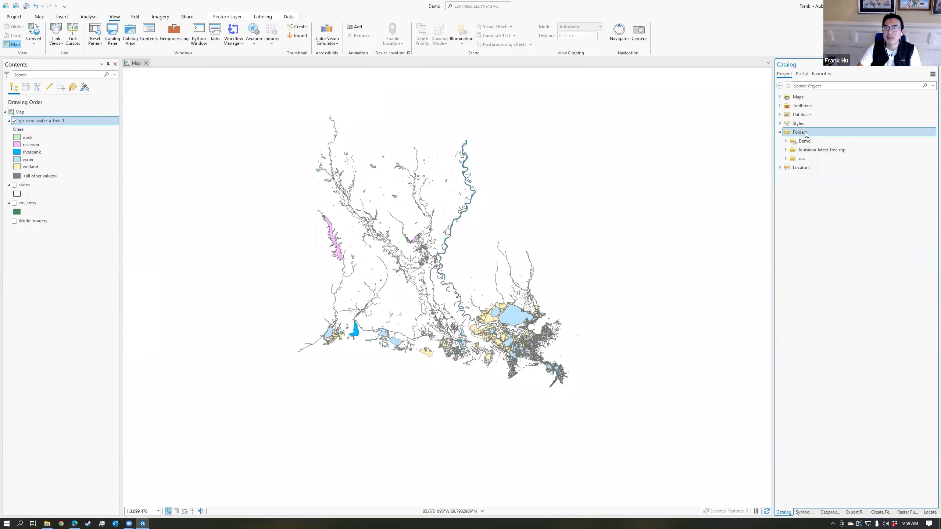
left_click(820, 141)
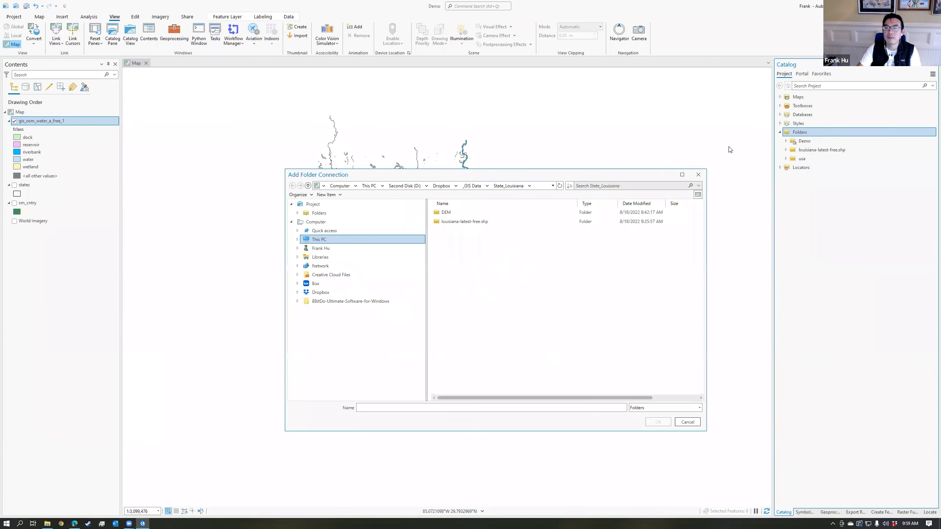
left_click(466, 215)
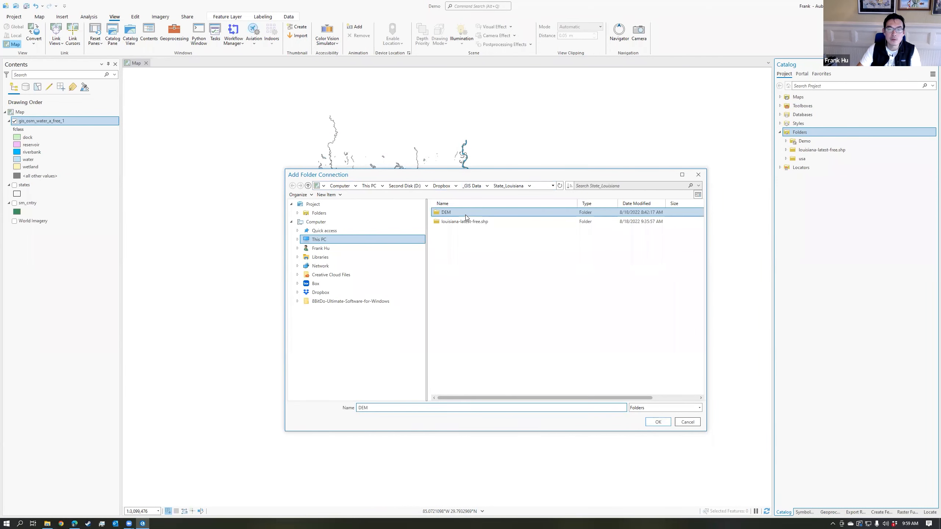
left_click(658, 423)
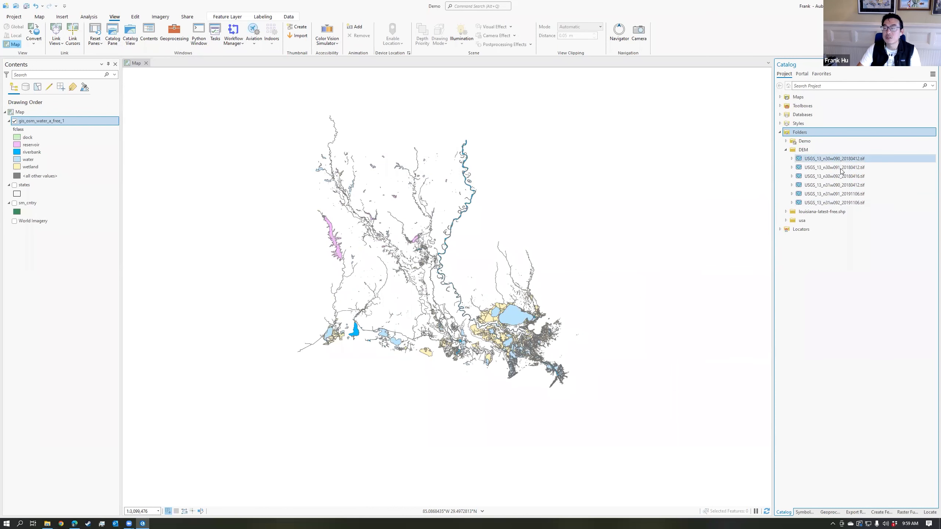
- Add the USGS_13_n30w090_20180412.tif raster from the DEM folder to the map
mouse_move(820, 164)
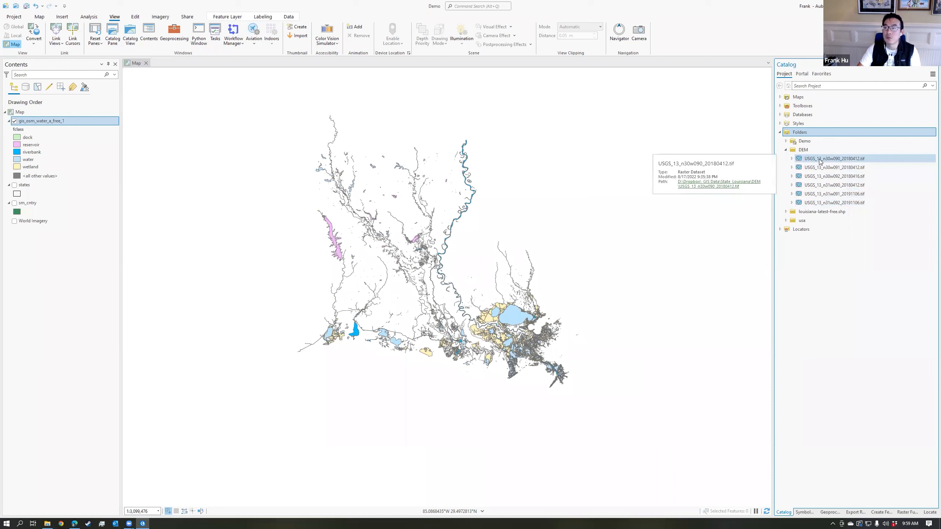
left_click_drag(816, 160, 617, 215)
scroll(616, 217, "down", 2)
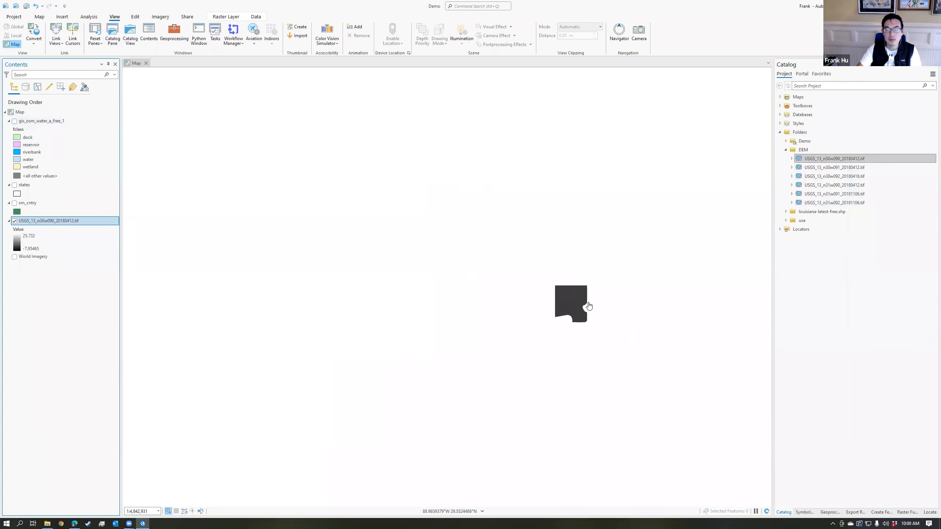
scroll(582, 302, "up", 5)
left_click_drag(563, 327, 563, 325)
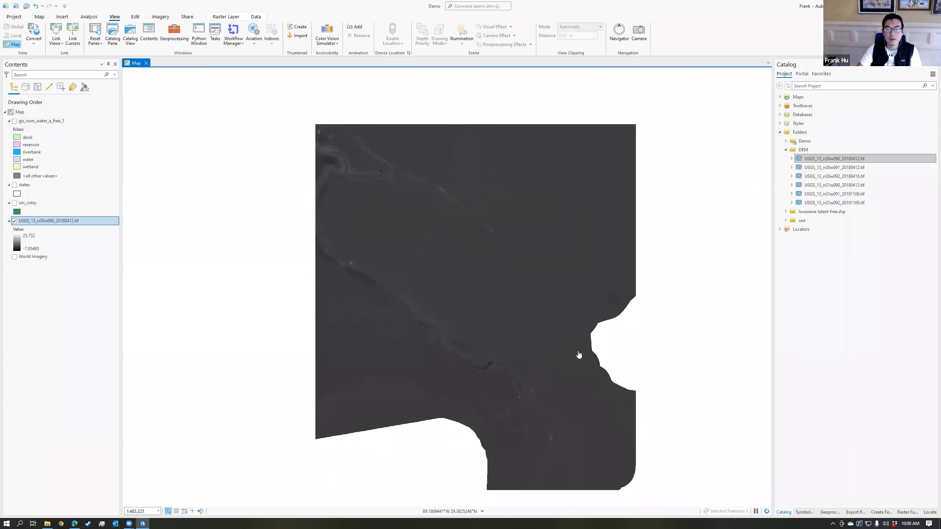
- Add the other five USGS DEM tiles (n30w091, n30w092, n31w090, n31w091 and n31w092) to the map and inspect their seams
left_click_drag(827, 171, 701, 167)
left_click_drag(309, 273, 566, 256)
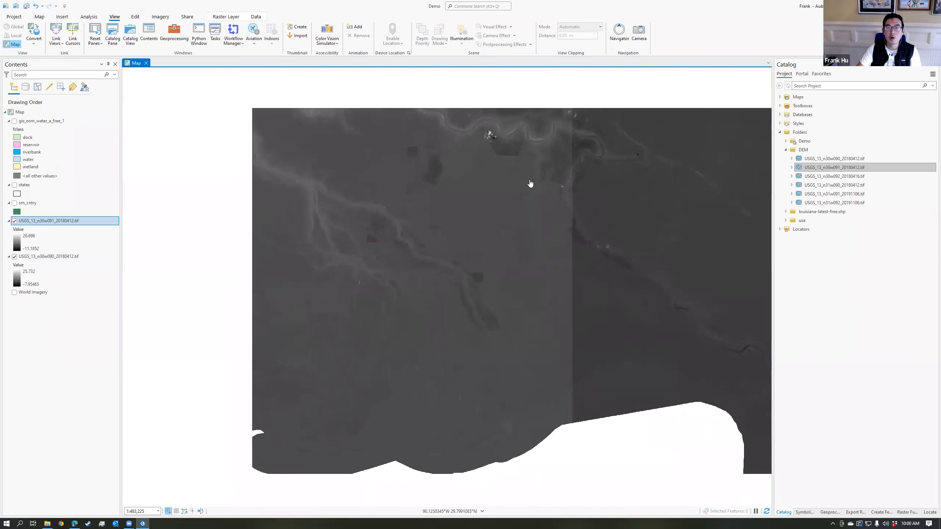
mouse_move(834, 176)
left_mouse_down()
mouse_move(845, 182)
mouse_move(630, 135)
left_mouse_up()
left_click_drag(845, 185, 632, 132)
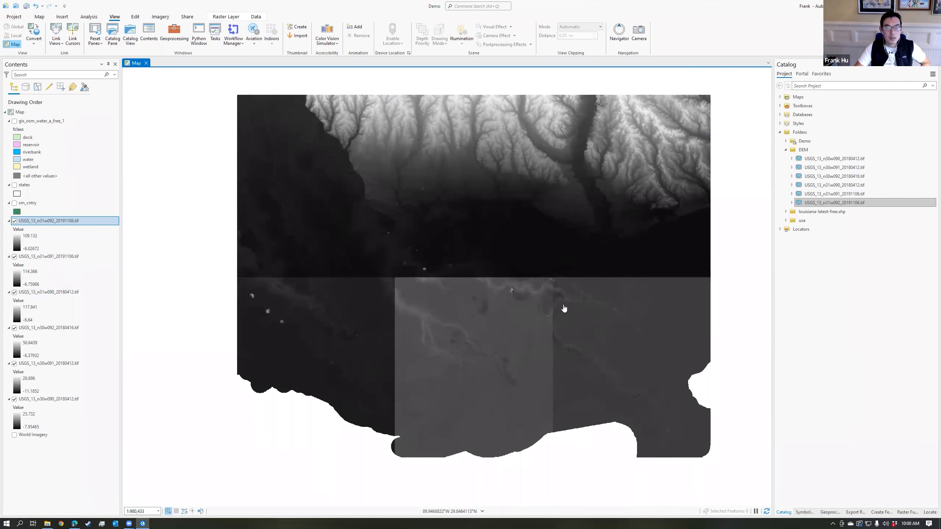
left_click_drag(544, 275, 532, 294)
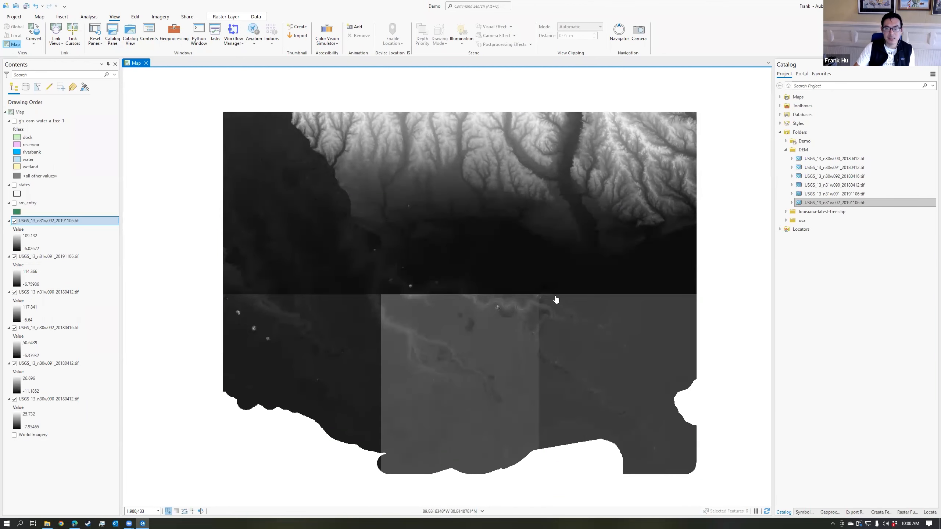
scroll(551, 307, "up", 4)
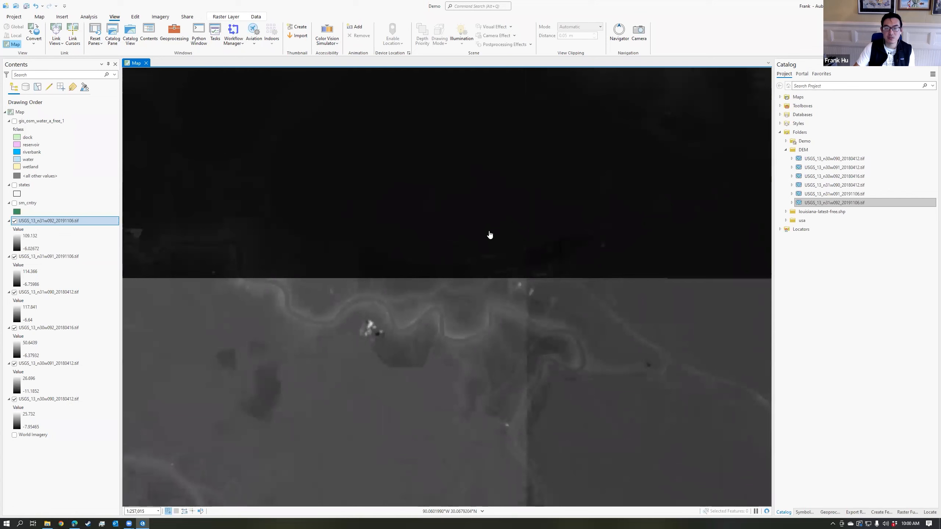
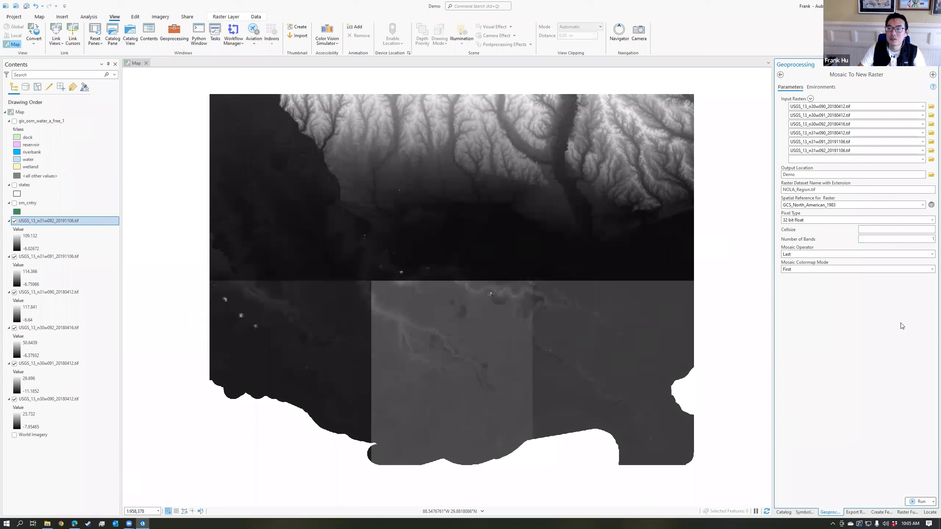
- Run Mosaic To New Raster on the six USGS tiles to produce NOLA_Region.tif in the Demo folder
left_click(920, 502)
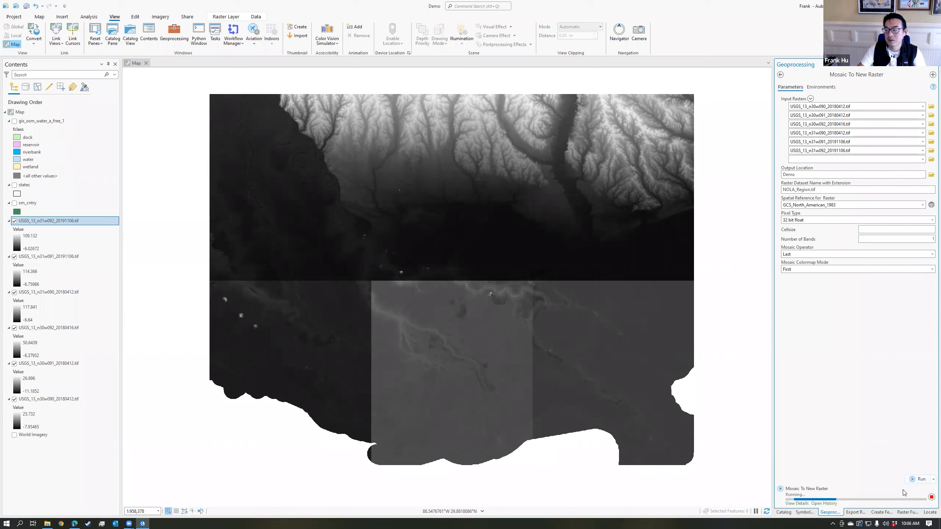
mouse_move(903, 493)
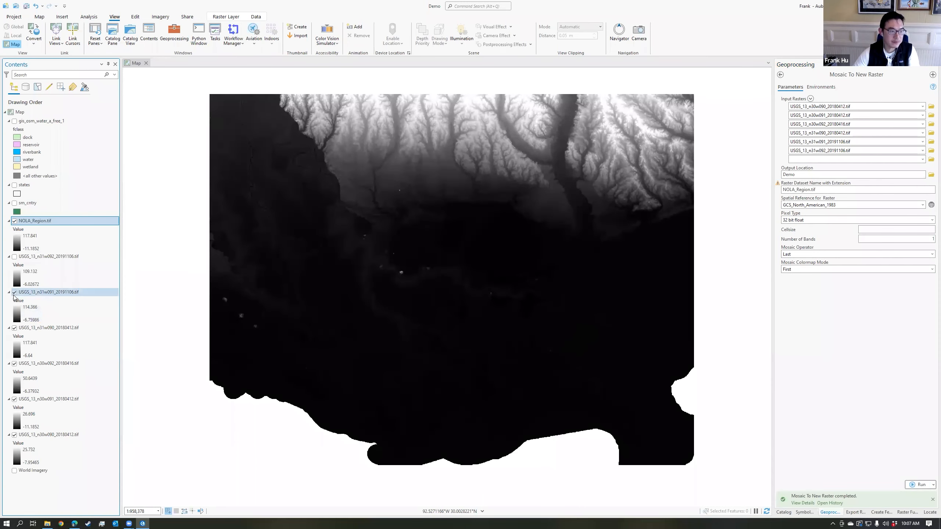
- Turn off the remaining USGS source tile layers and inspect the merged NOLA_Region.tif raster
left_click(14, 293)
left_click(14, 328)
left_click(15, 364)
left_click(15, 399)
left_click(15, 435)
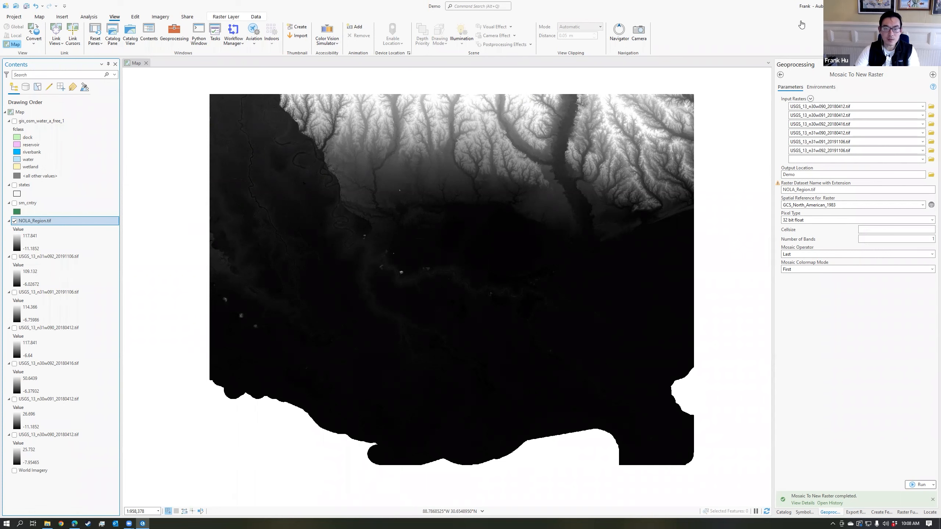
scroll(486, 274, "up", 2)
scroll(489, 272, "down", 1)
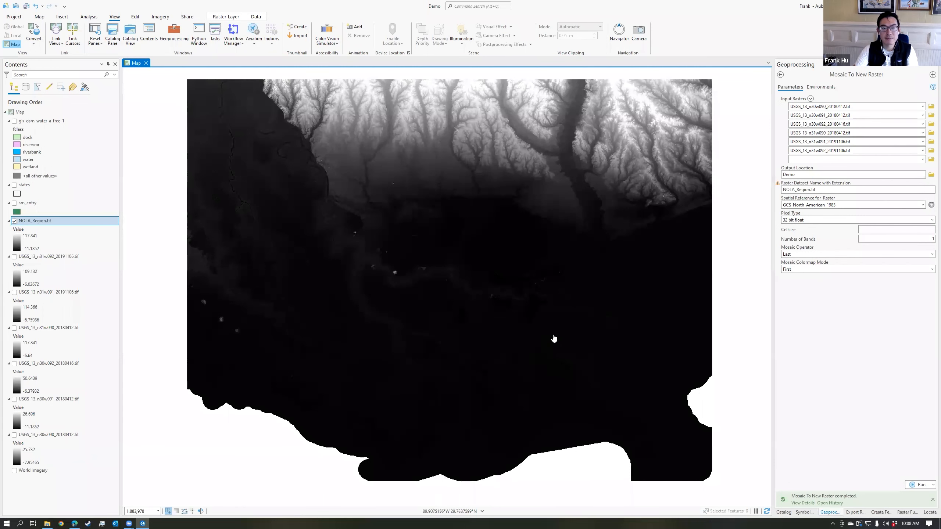
left_click_drag(550, 339, 538, 336)
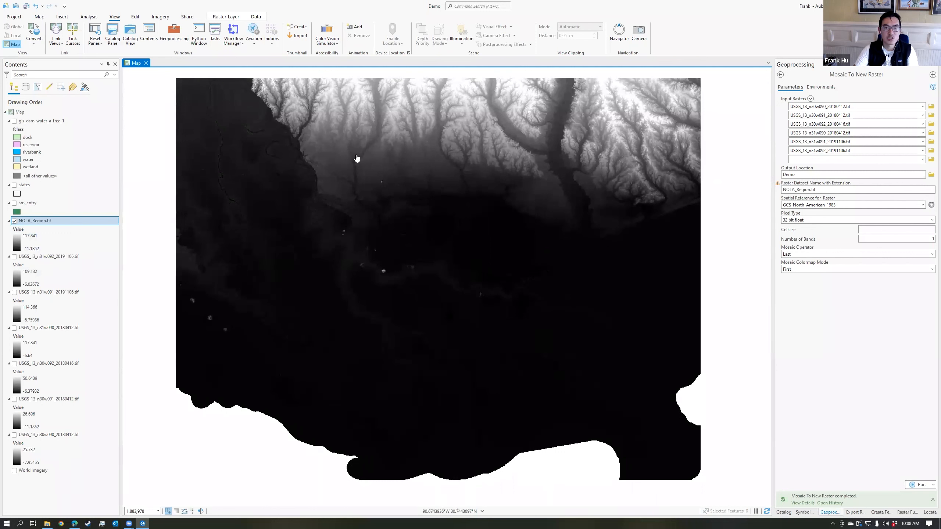
- Open the symbology of NOLA_Region.tif and apply the elevation color scheme running from pale pink through green and brown to cream
left_click(16, 245)
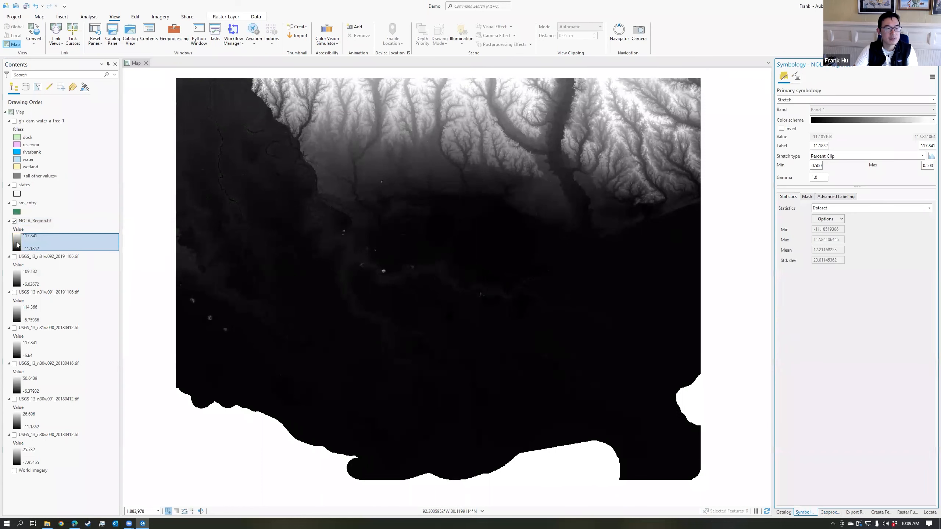
left_click(909, 120)
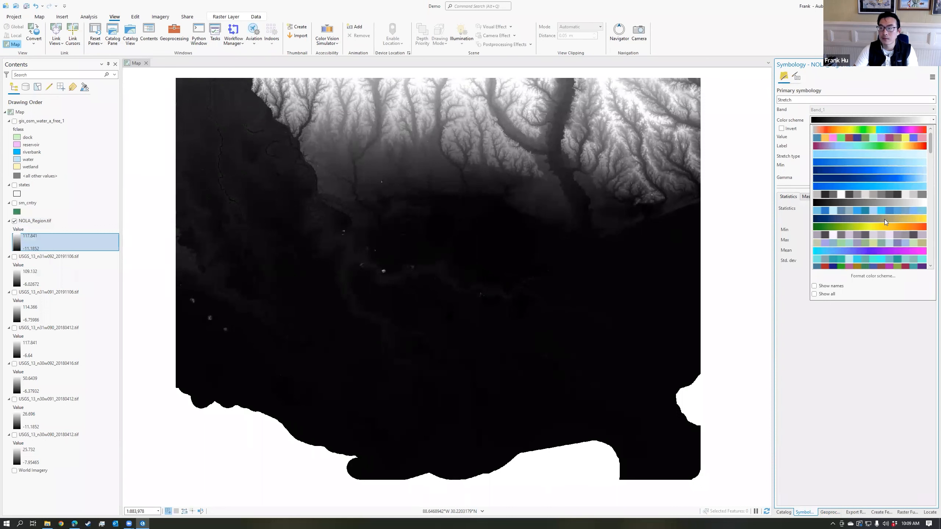
scroll(885, 219, "down", 1)
scroll(887, 222, "up", 2)
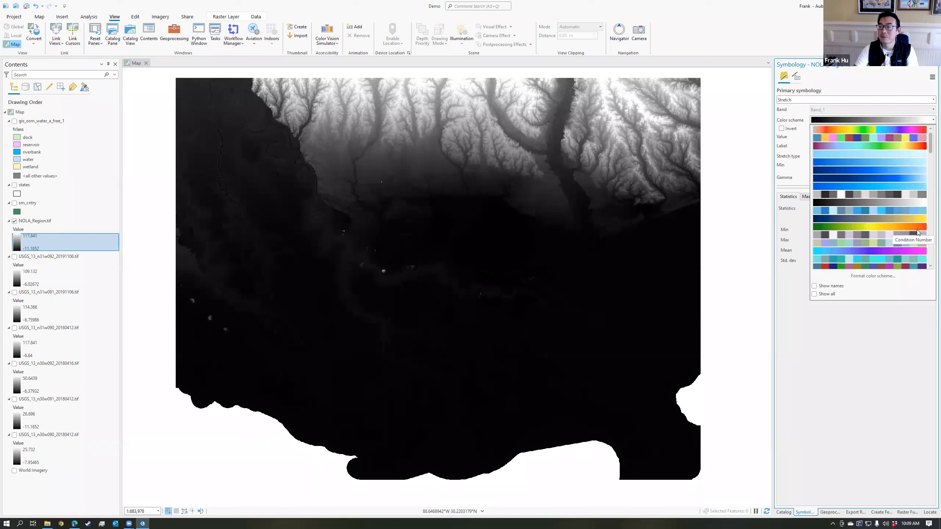
scroll(894, 214, "down", 4)
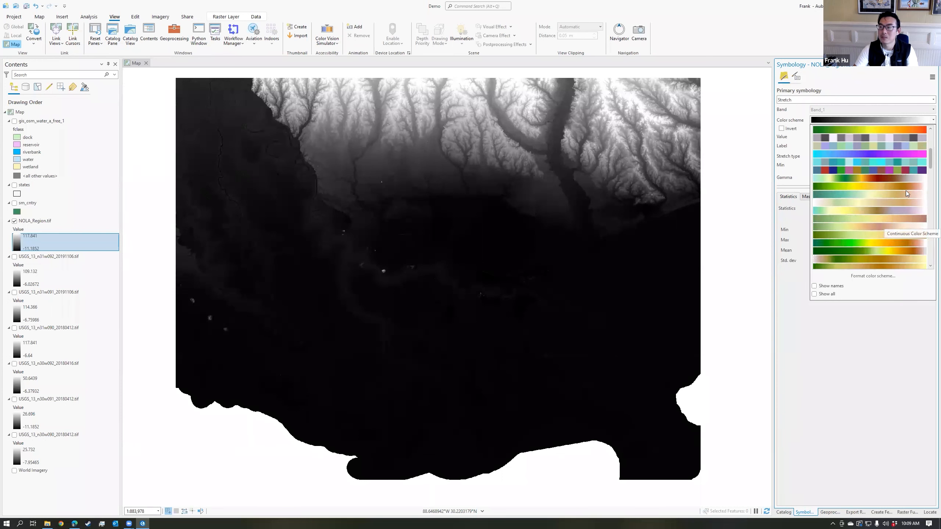
scroll(905, 190, "down", 1)
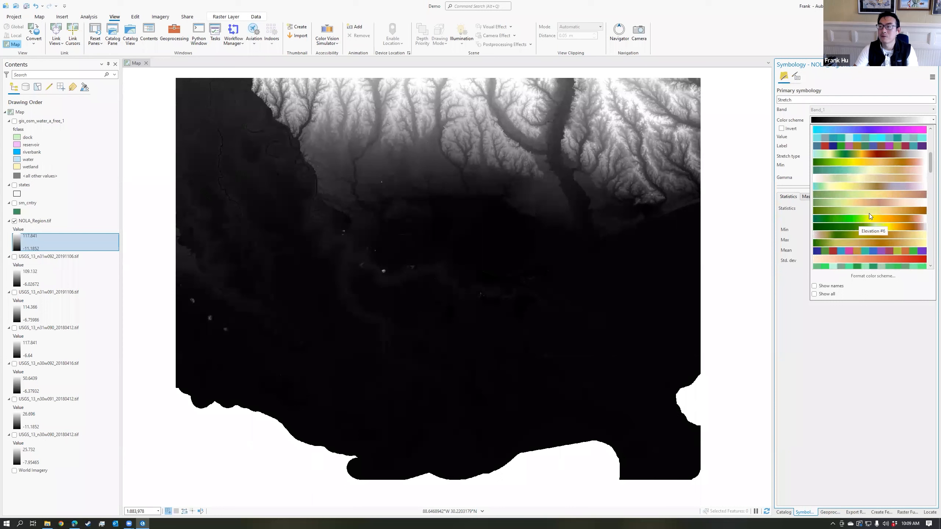
left_click(870, 237)
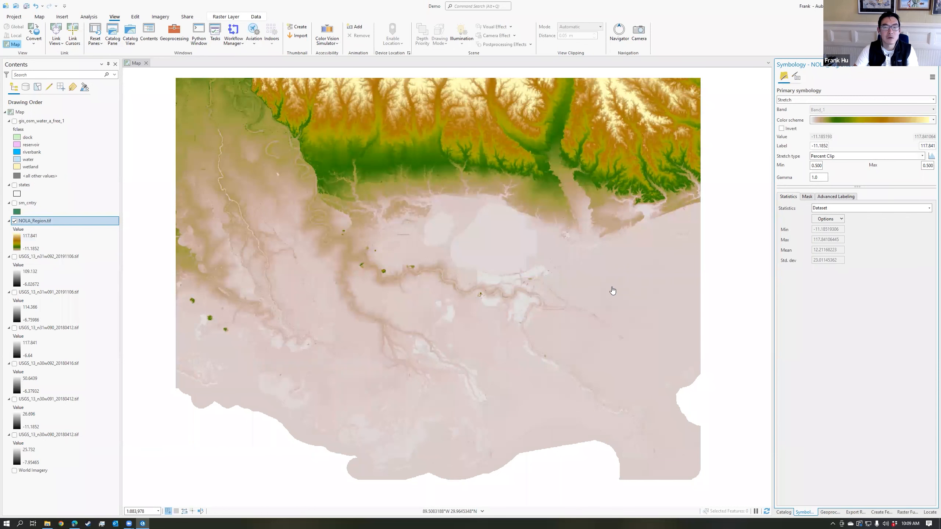
- Set the NOLA_Region.tif stretch type to Standard Deviation and its statistics source to DRA
left_click_drag(615, 294, 626, 286)
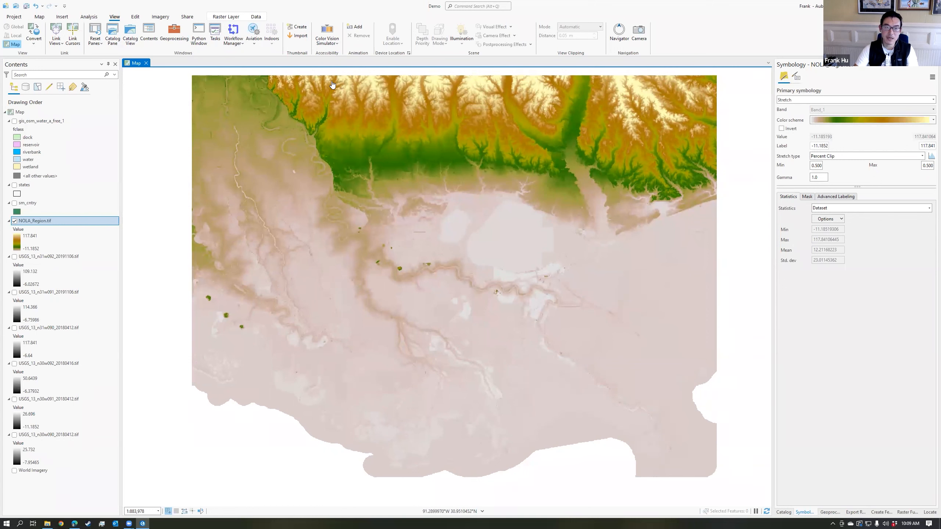
left_click_drag(675, 432, 676, 447)
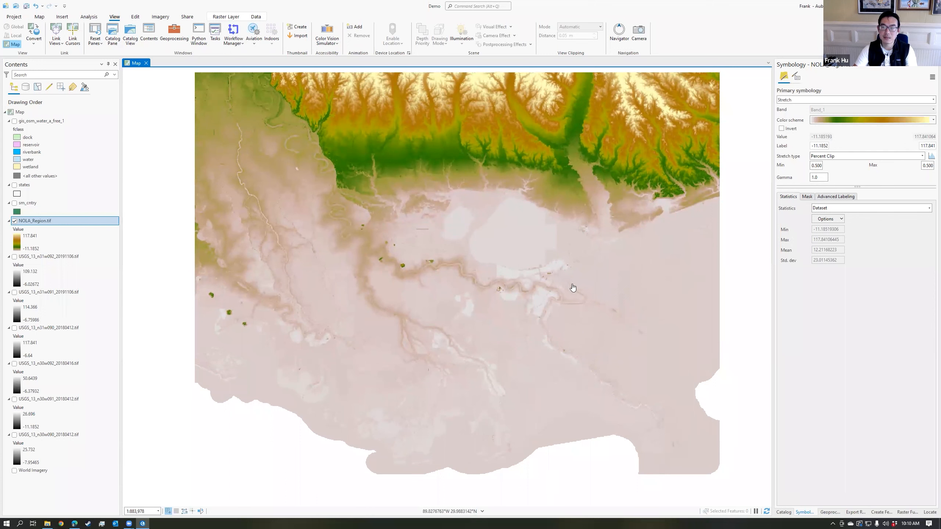
left_click(922, 156)
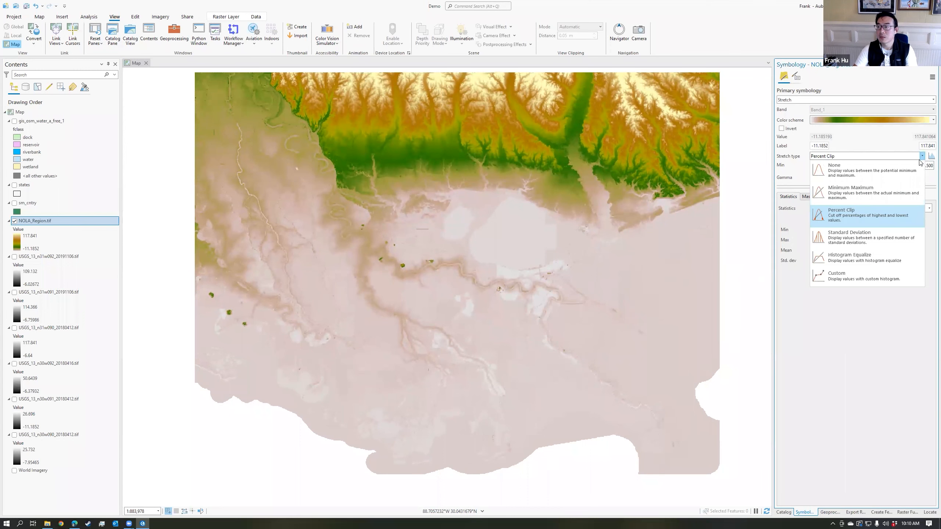
left_click(797, 161)
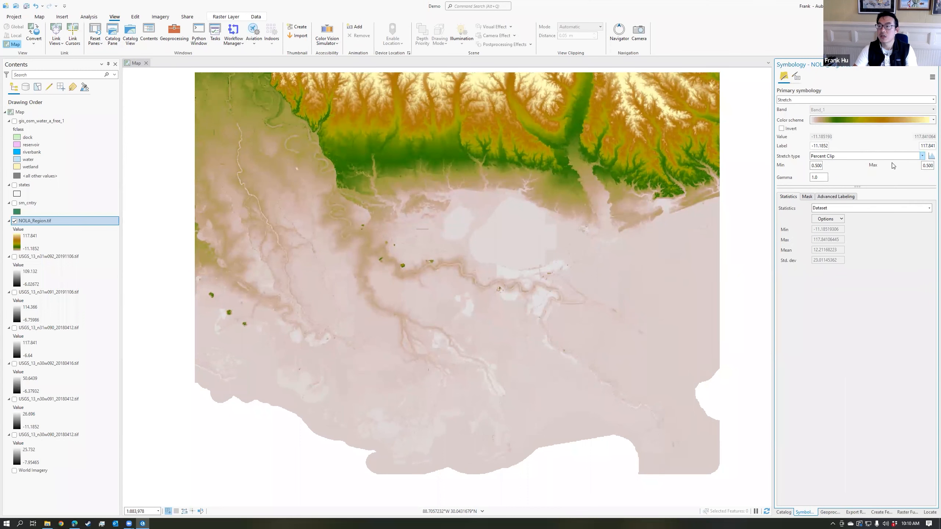
left_click(922, 156)
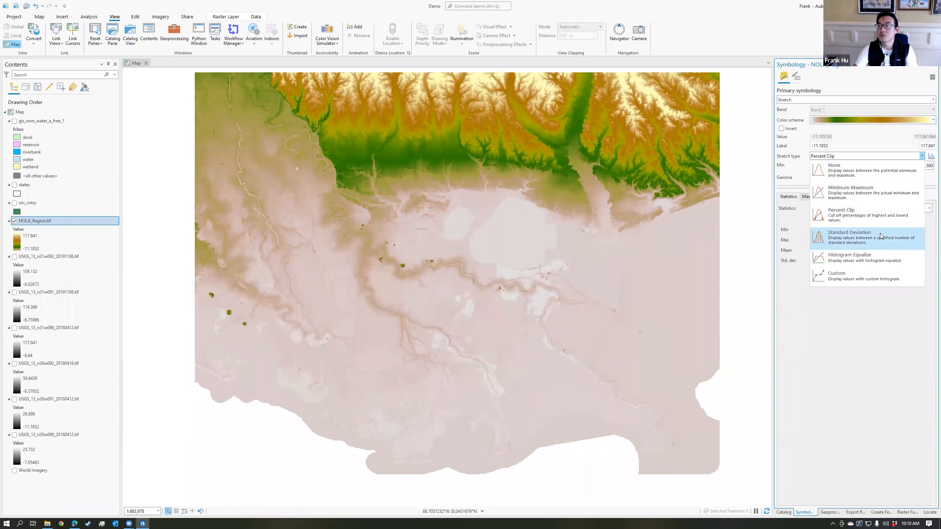
left_click(880, 233)
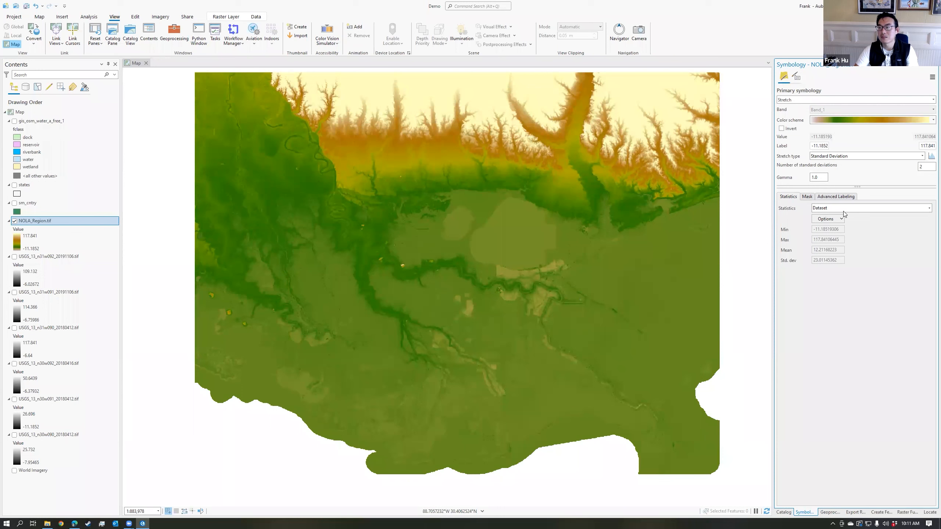
left_click(929, 209)
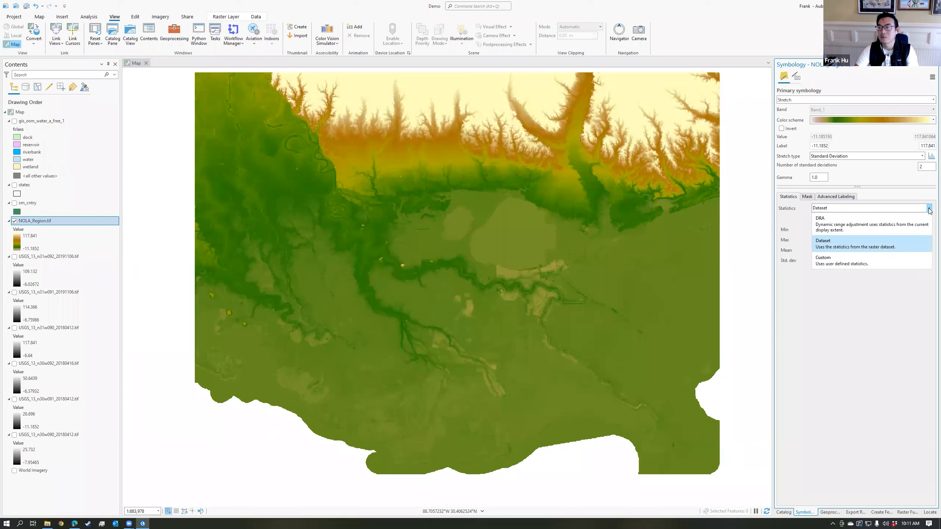
left_click(834, 222)
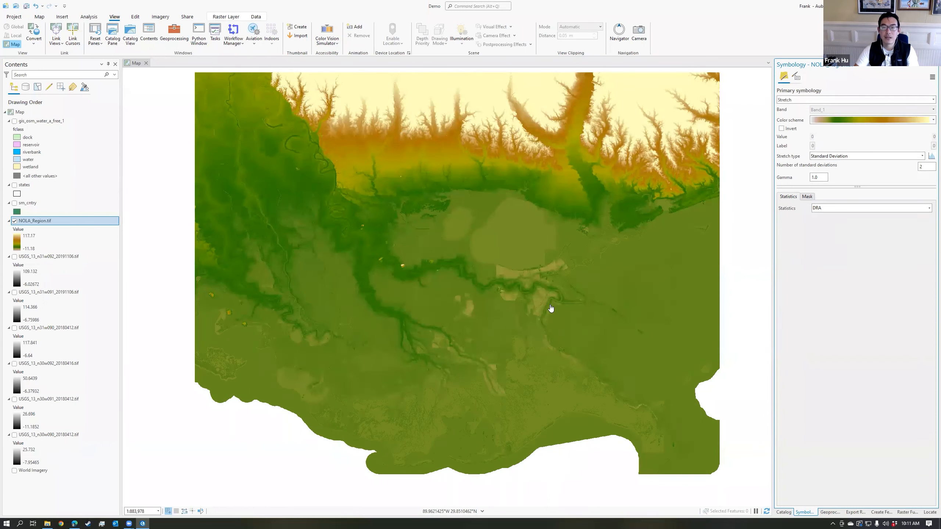
- Examine how the DRA stretch redraws the elevation at closer scales around New Orleans and the river bends
scroll(548, 298, "up", 1)
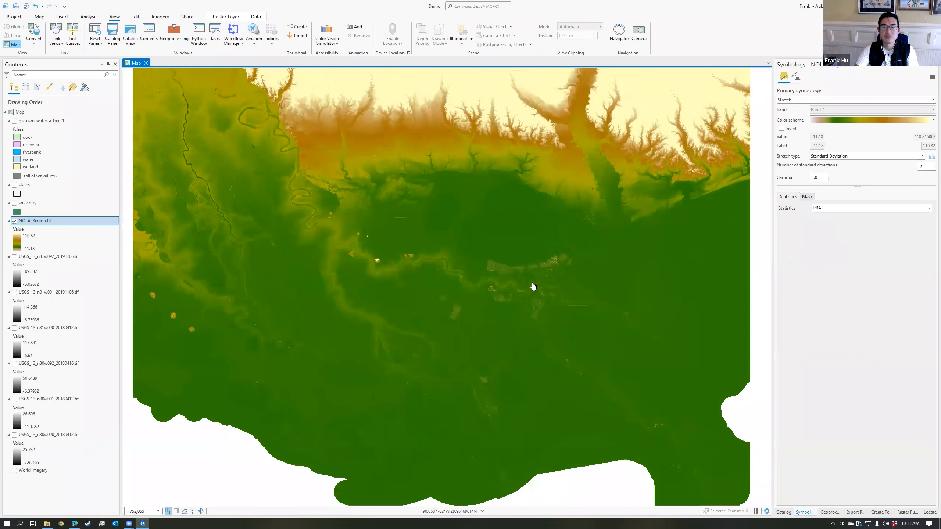
scroll(539, 293, "up", 1)
scroll(534, 290, "up", 1)
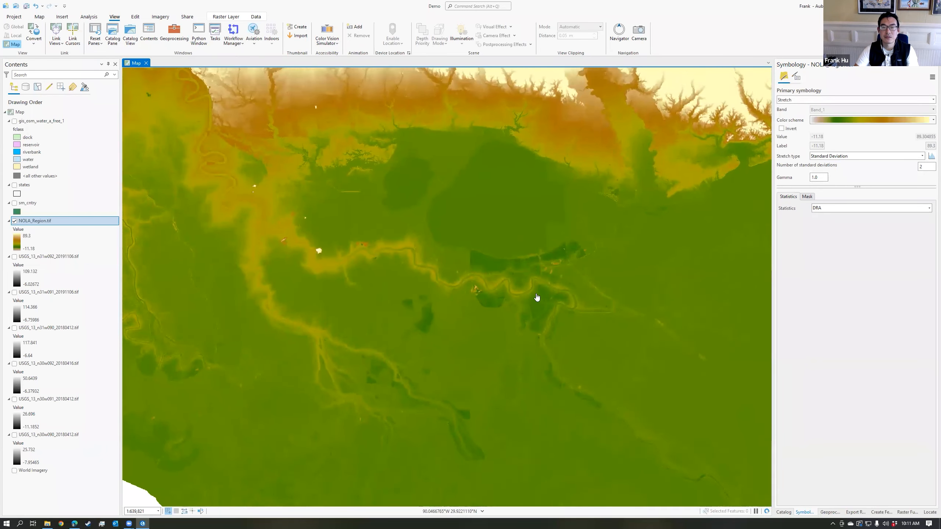
scroll(541, 302, "up", 1)
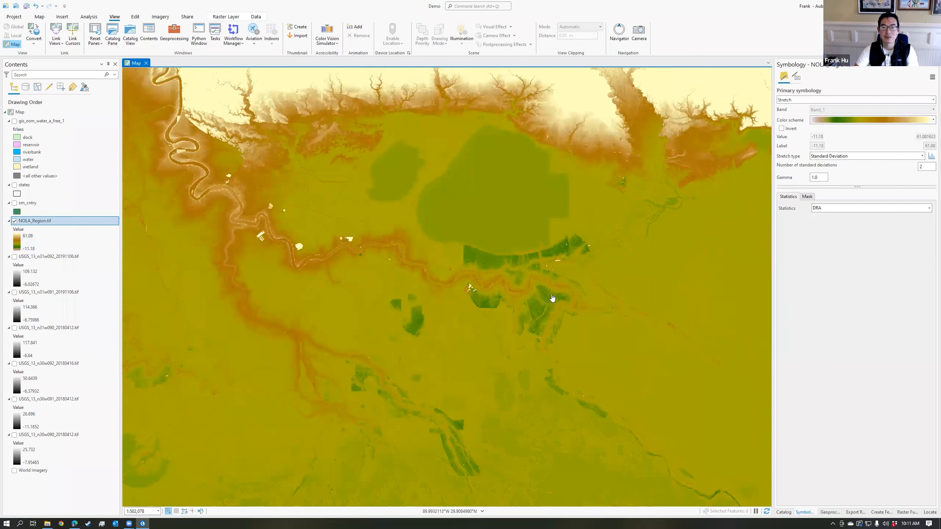
scroll(552, 298, "up", 2)
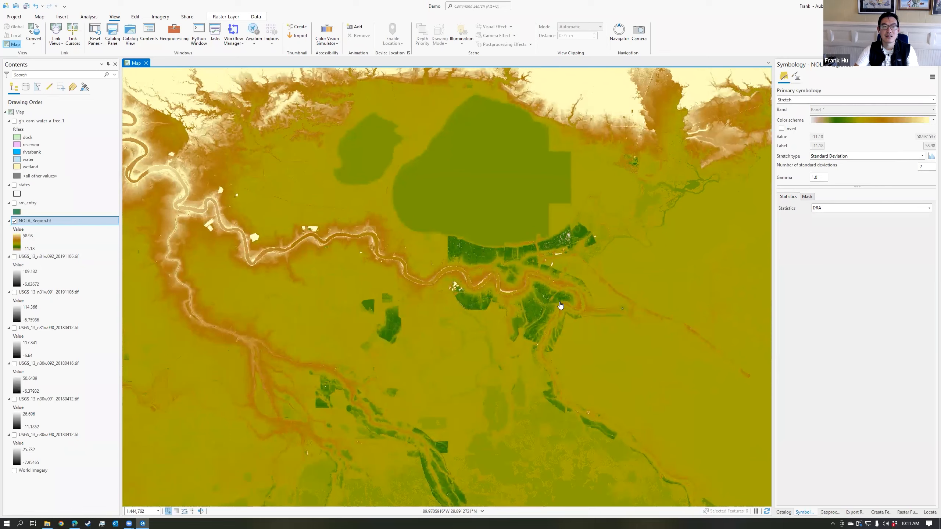
scroll(570, 307, "up", 1)
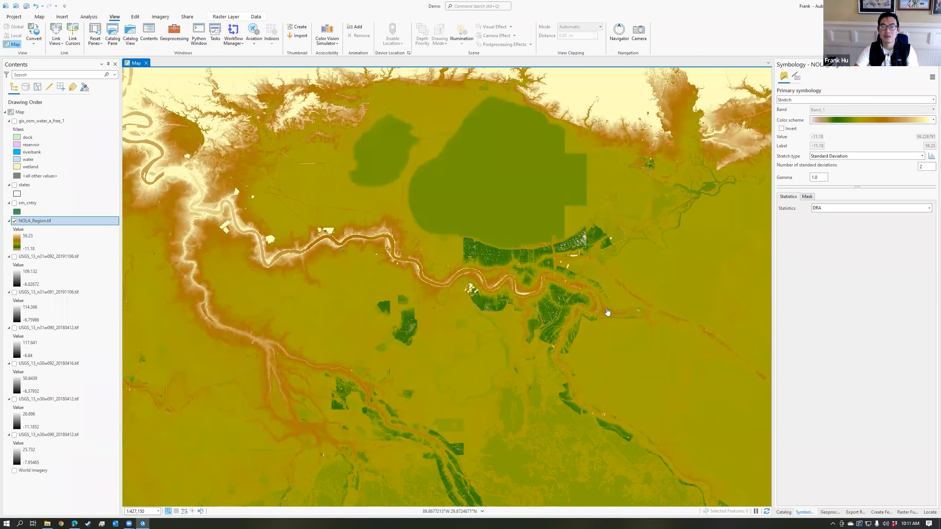
scroll(638, 227, "up", 4)
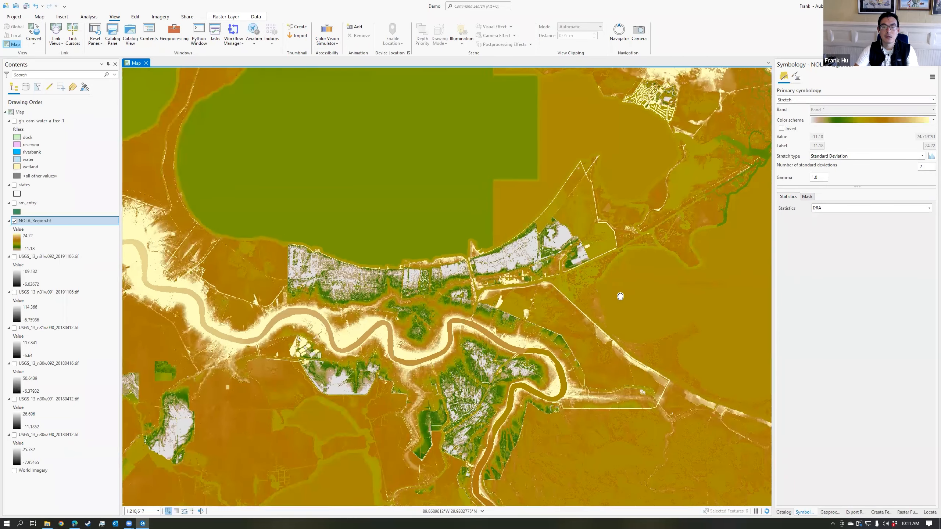
left_click_drag(620, 296, 625, 274)
scroll(624, 274, "up", 2)
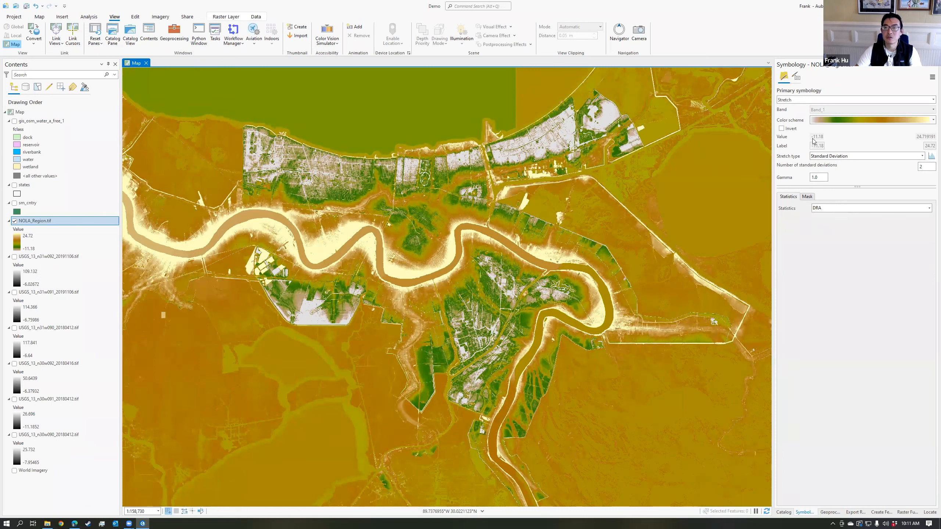
- Change the NOLA_Region.tif color scheme to the diverging red-yellow-blue ramp, with red for the lowest elevations
left_click(859, 125)
scroll(873, 222, "up", 2)
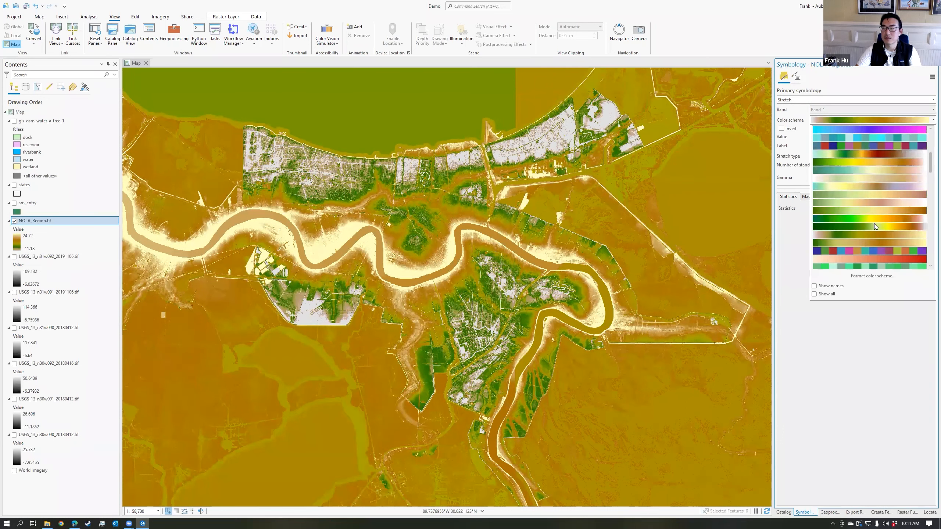
left_click_drag(931, 166, 927, 252)
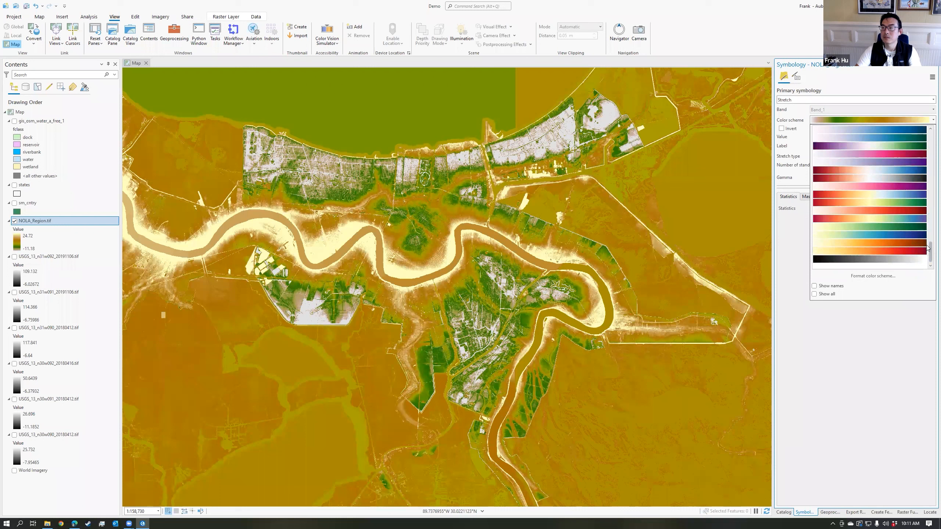
left_click(915, 193)
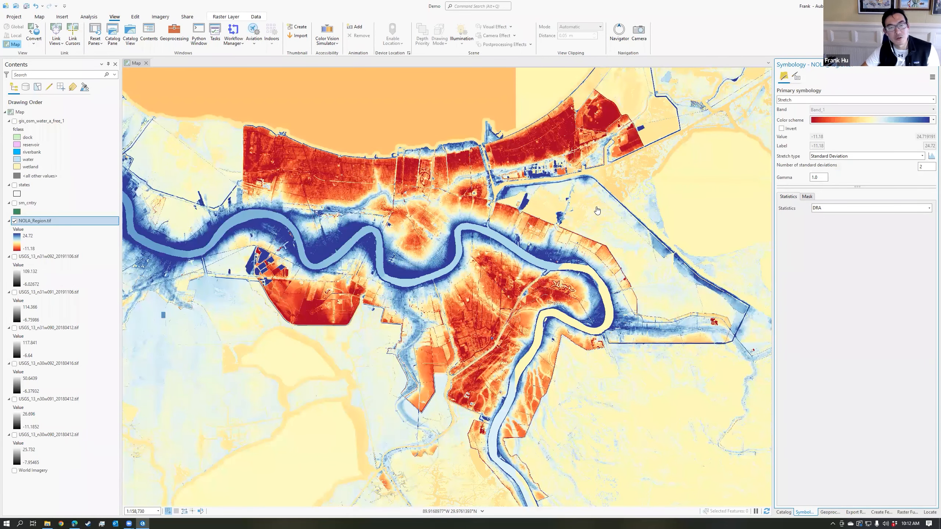
- Examine the elevation contrast between New Orleans' low-lying areas, the river and the lakeshore at several map scales
scroll(597, 225, "down", 2)
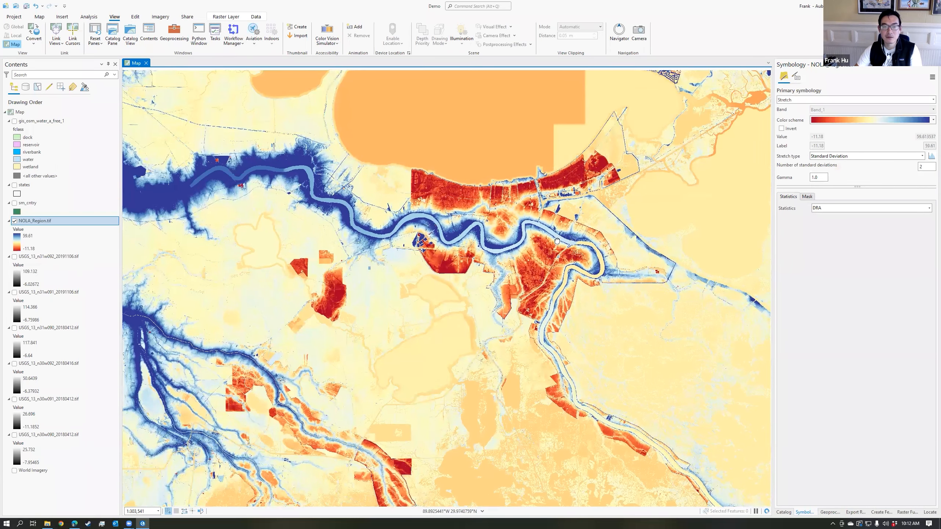
left_click_drag(610, 214, 526, 243)
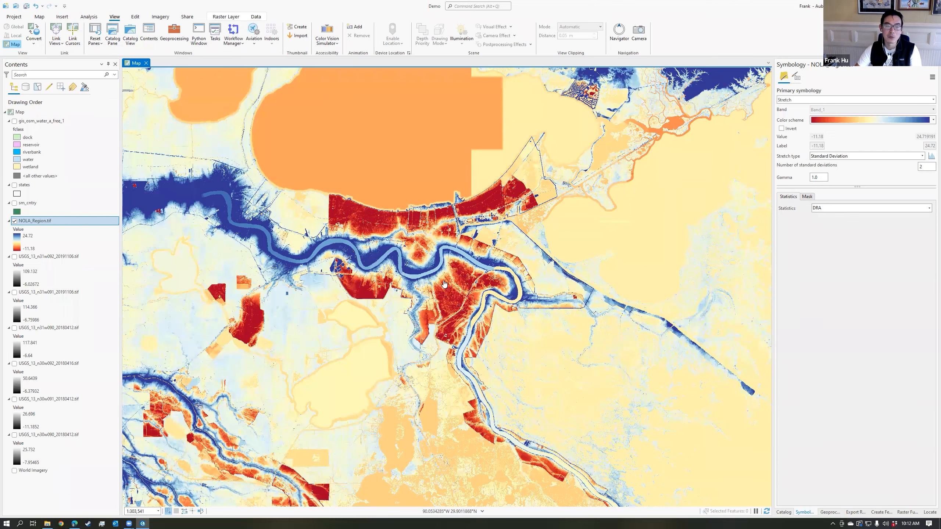
scroll(376, 259, "up", 2)
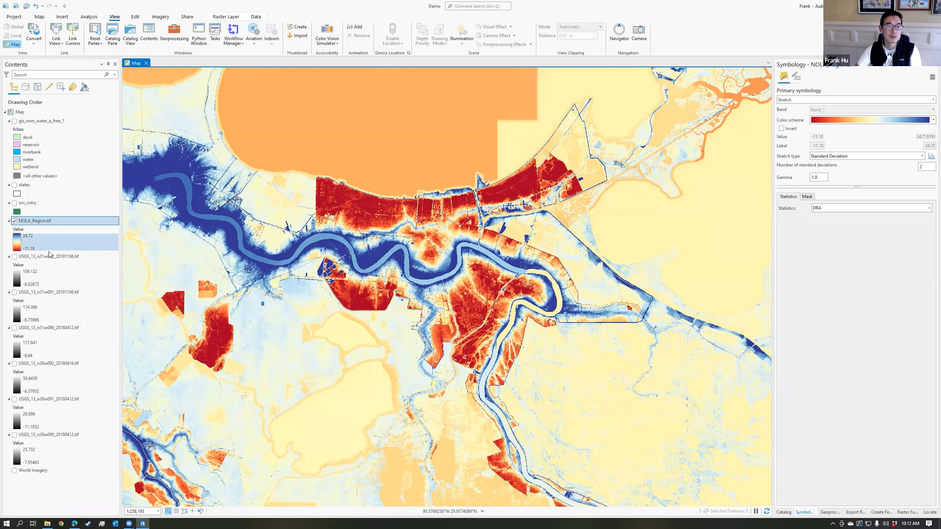
scroll(441, 274, "up", 3)
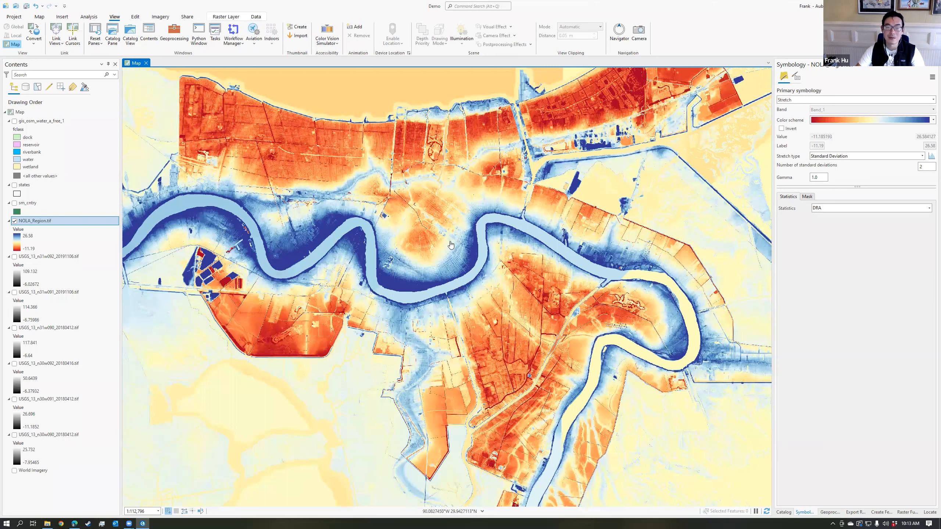
scroll(454, 254, "down", 2)
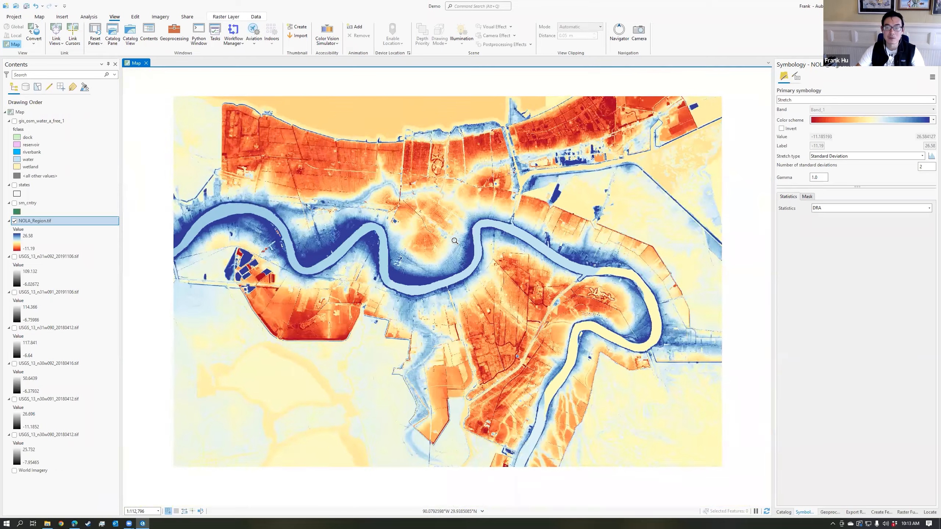
scroll(470, 235, "down", 2)
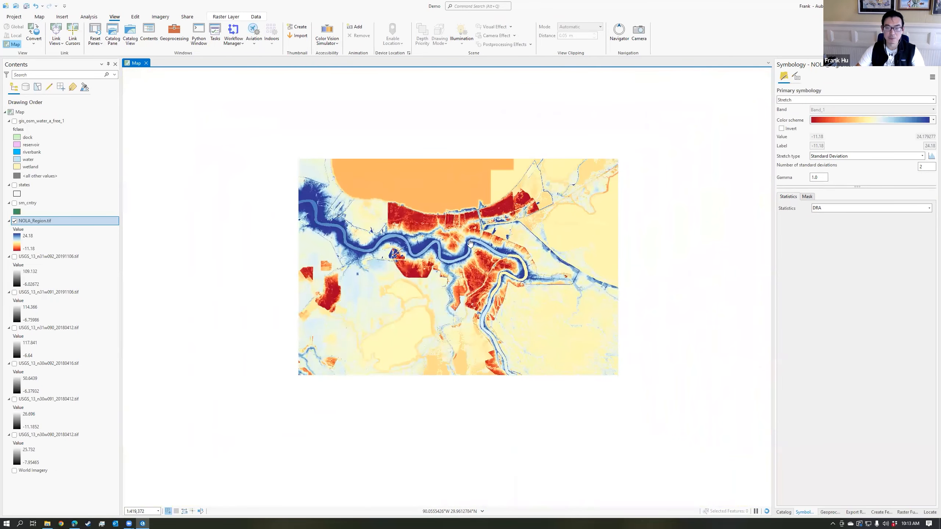
scroll(465, 240, "down", 1)
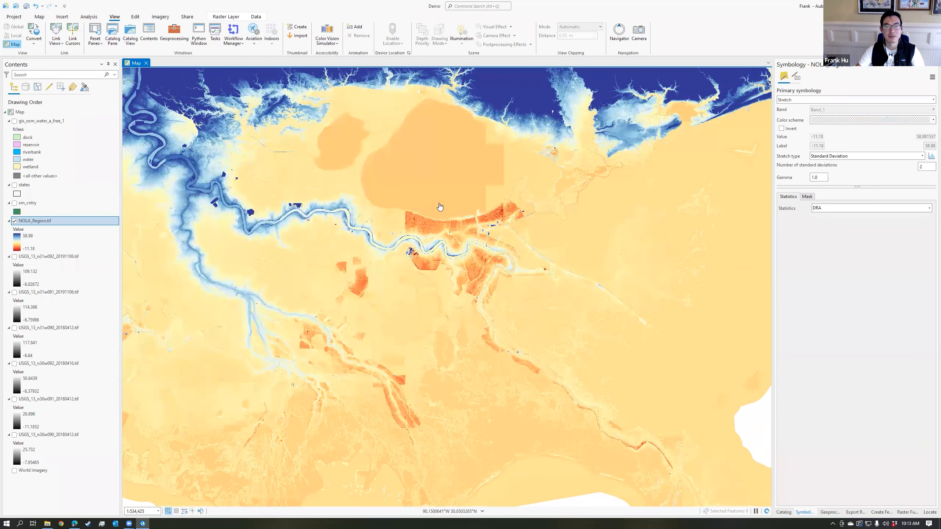
left_click_drag(450, 220, 455, 230)
scroll(455, 230, "up", 1)
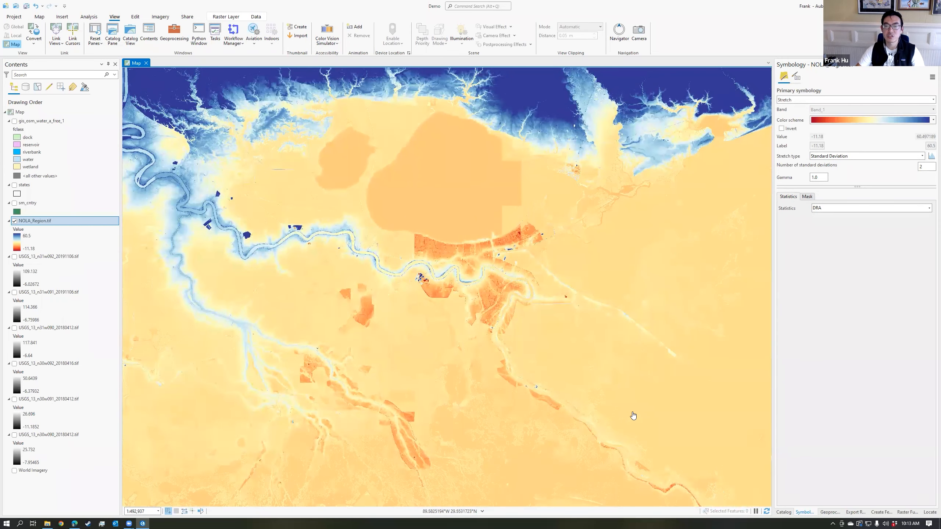
scroll(592, 357, "up", 2)
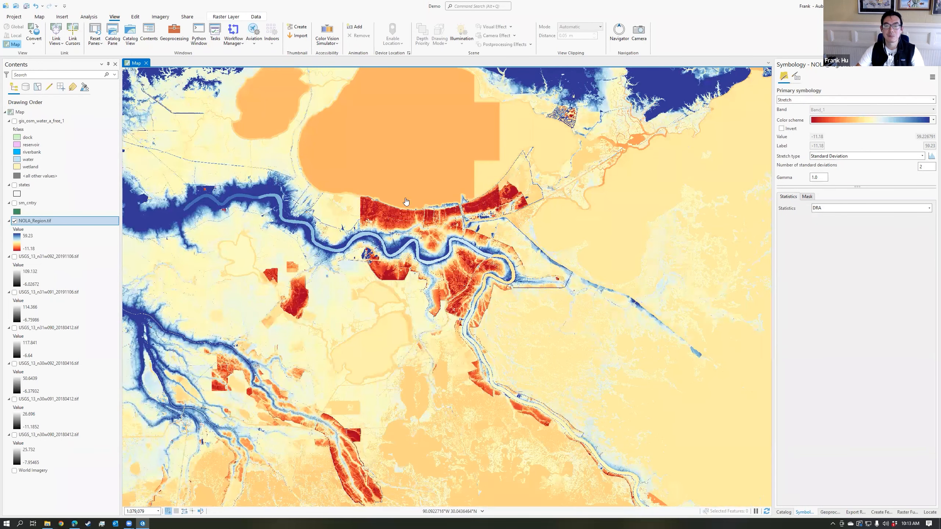
scroll(356, 225, "up", 5)
left_click_drag(503, 144, 493, 214)
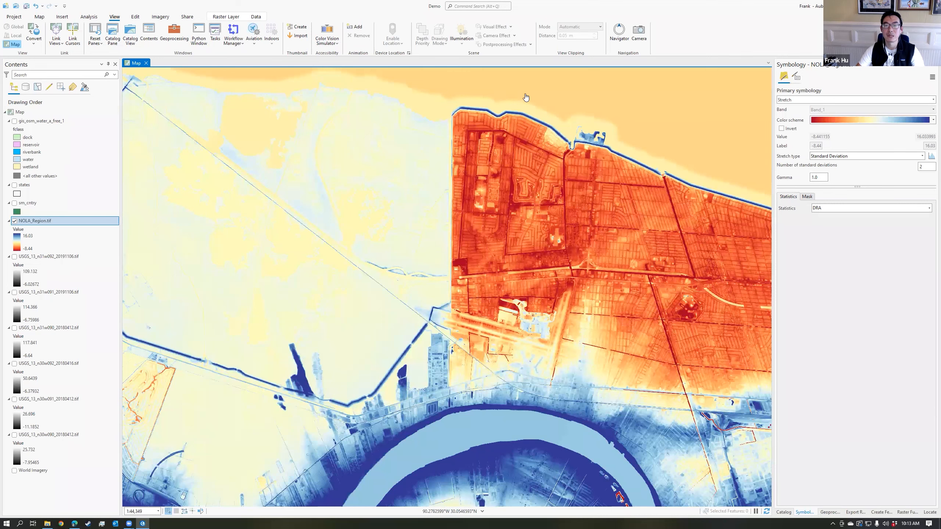
scroll(538, 264, "down", 3)
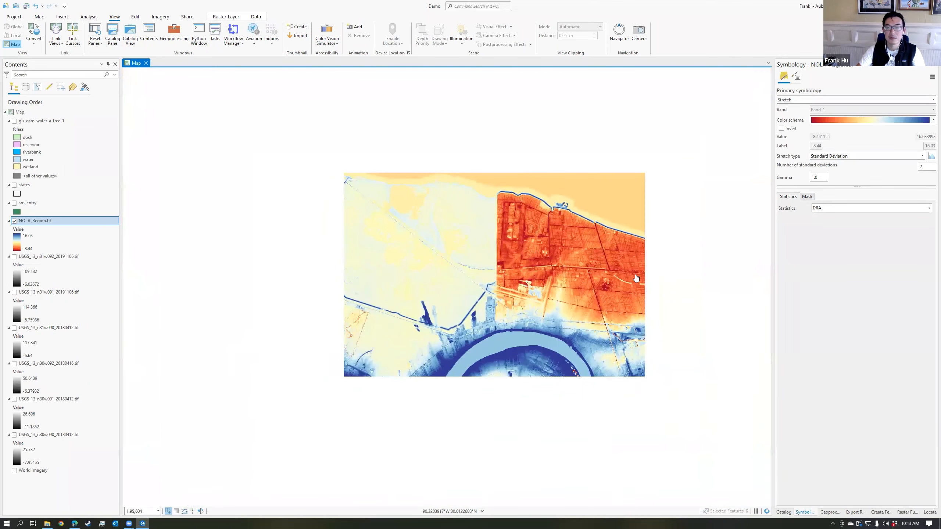
- Set the NOLA_Region.tif stretch statistics source to Dataset and compare the elevation colors across the whole raster
left_click_drag(761, 328, 535, 257)
scroll(500, 258, "down", 3)
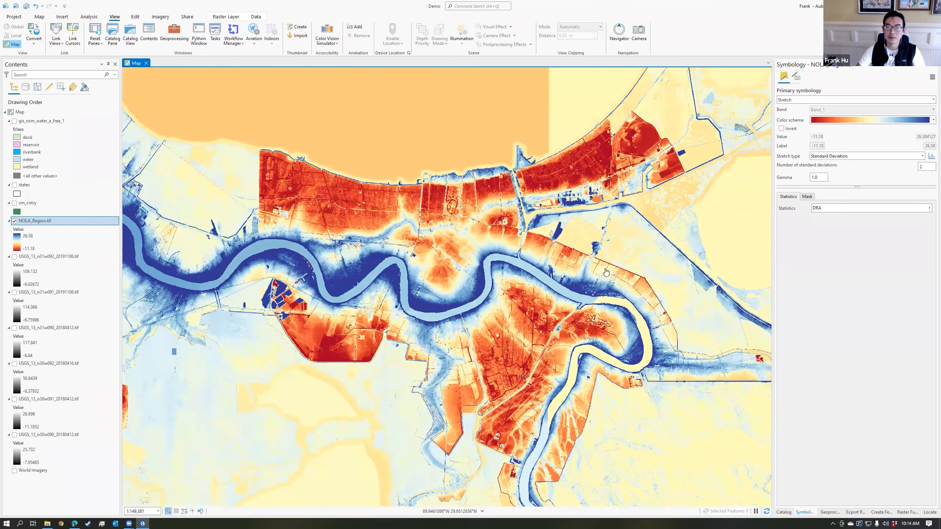
left_click_drag(606, 273, 592, 239)
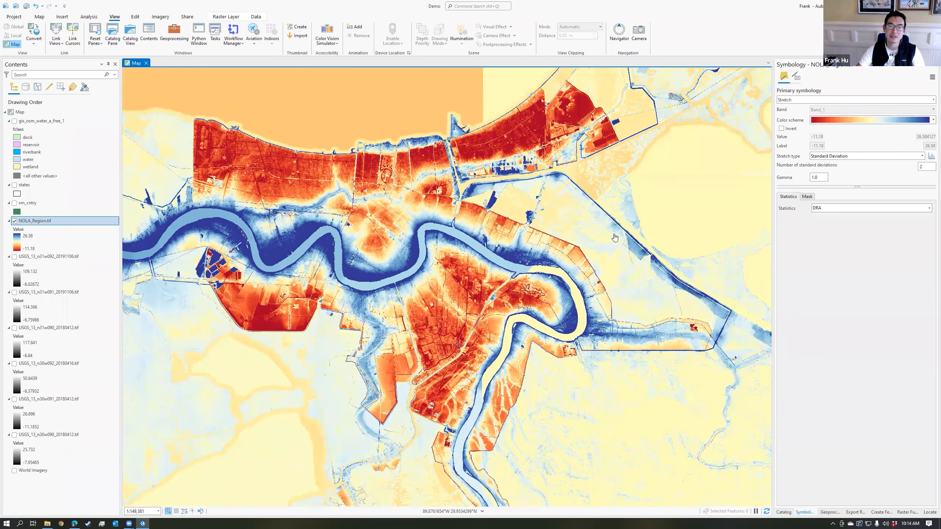
left_click(865, 210)
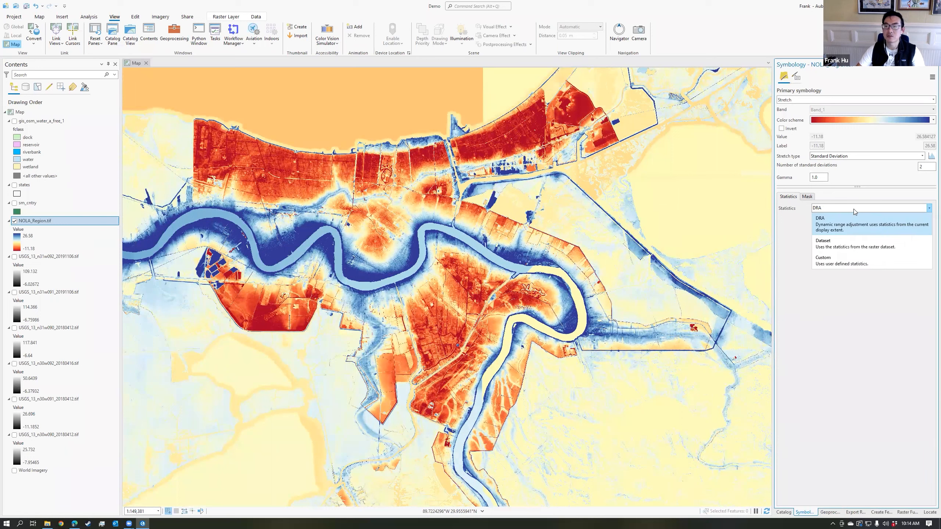
left_click(854, 209)
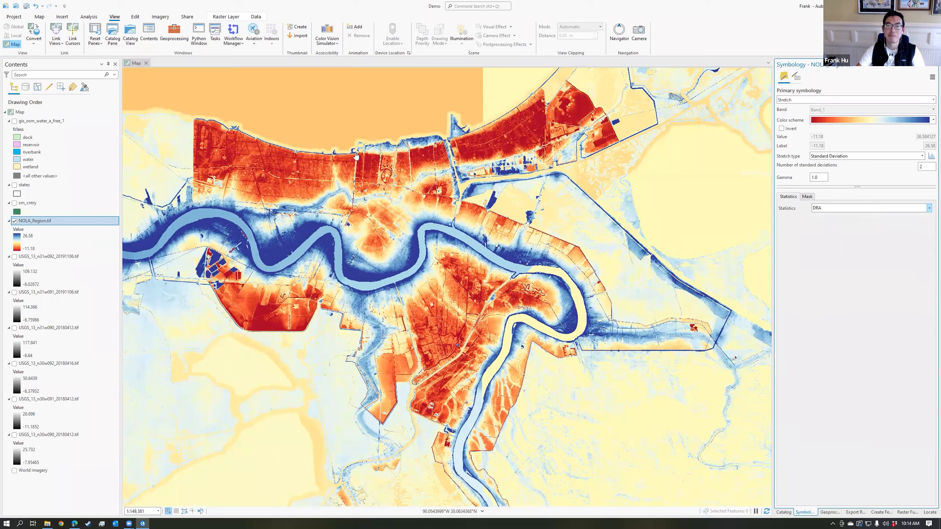
left_click(833, 211)
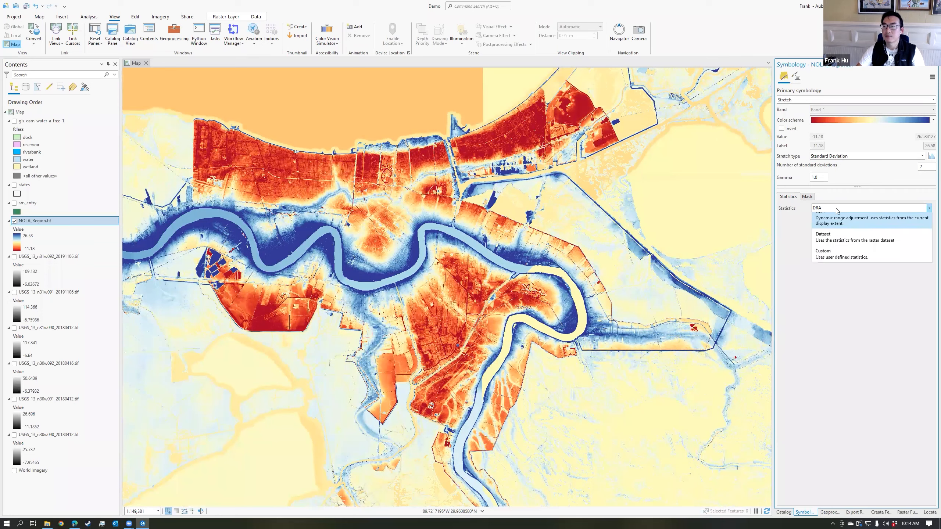
left_click(842, 247)
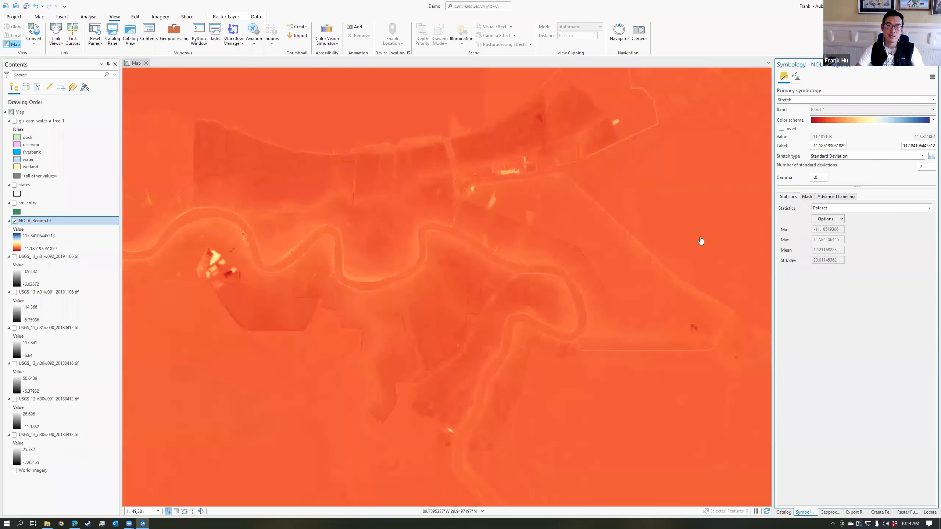
scroll(548, 254, "down", 5)
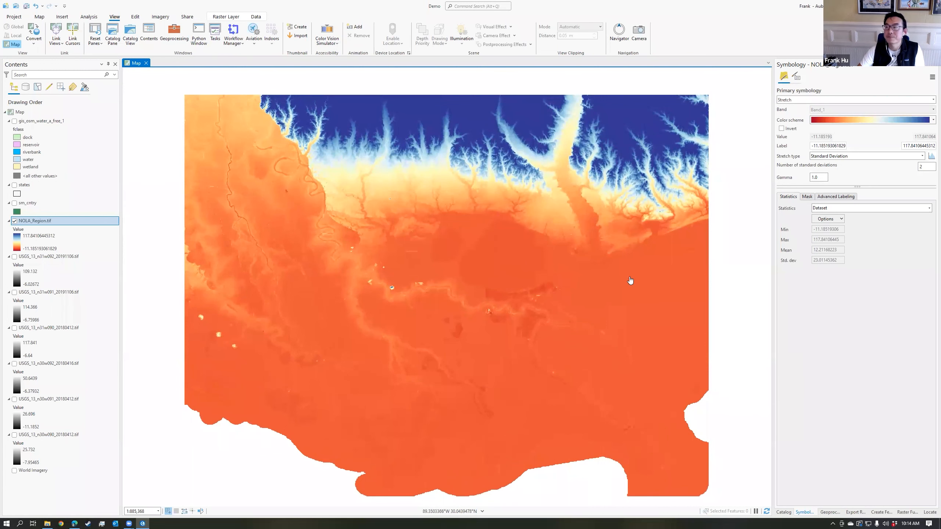
left_click_drag(504, 273, 478, 254)
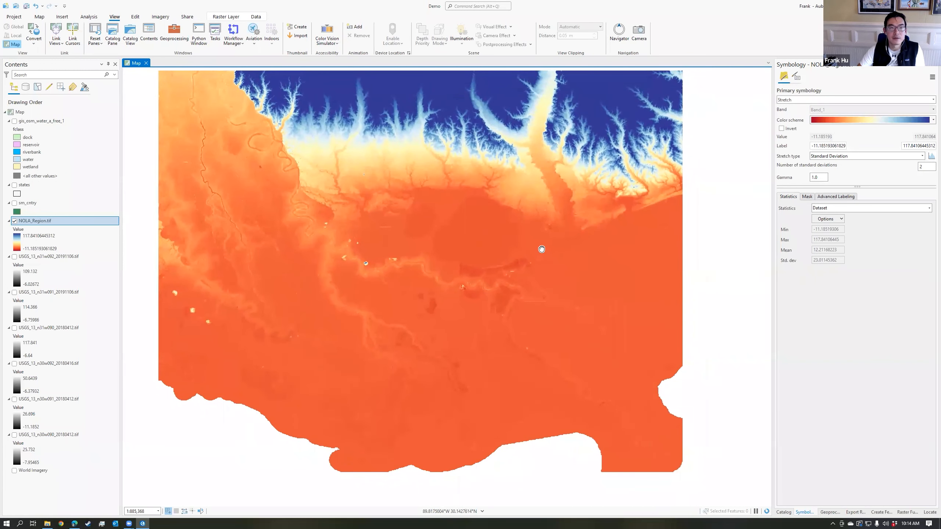
left_click_drag(542, 249, 543, 253)
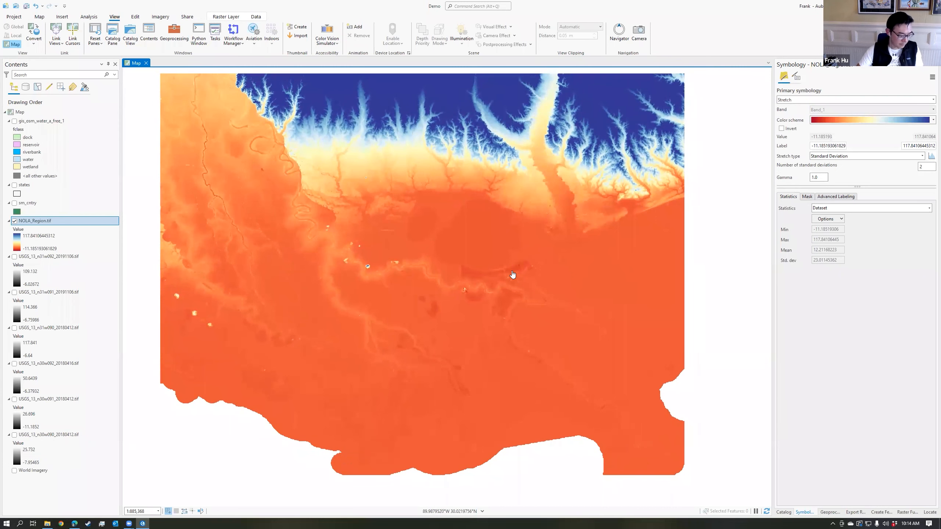
- Switch to the browser, bring up the USGS EarthExplorer page and enlarge its window to show the full world map
key("alt+Tab")
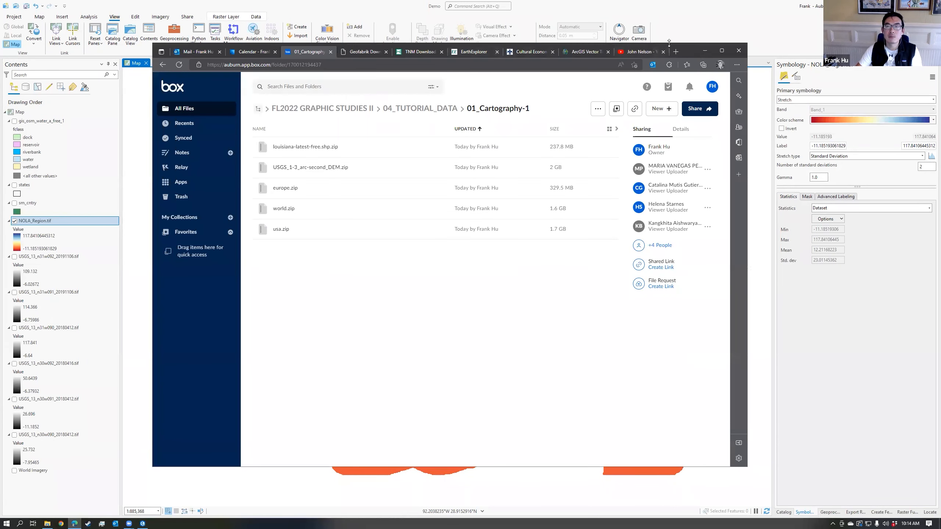
left_click_drag(678, 43, 700, 43)
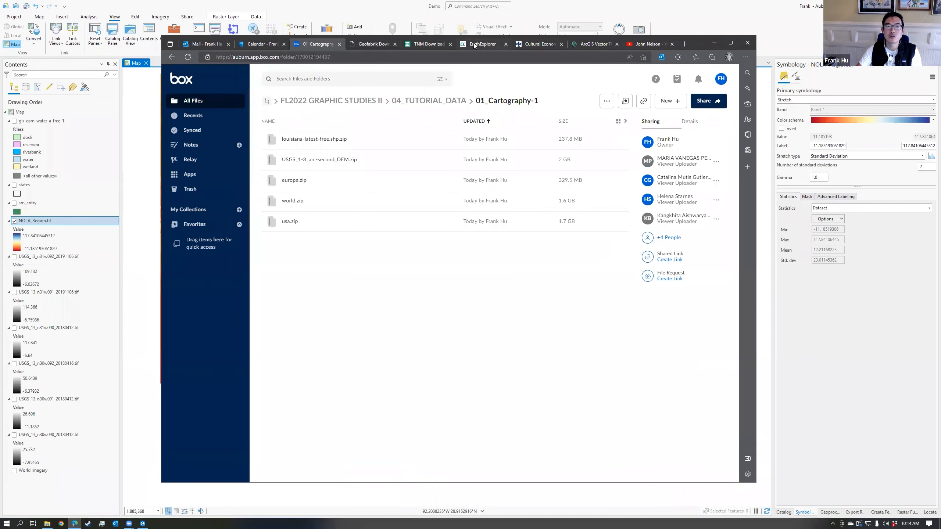
left_click(477, 45)
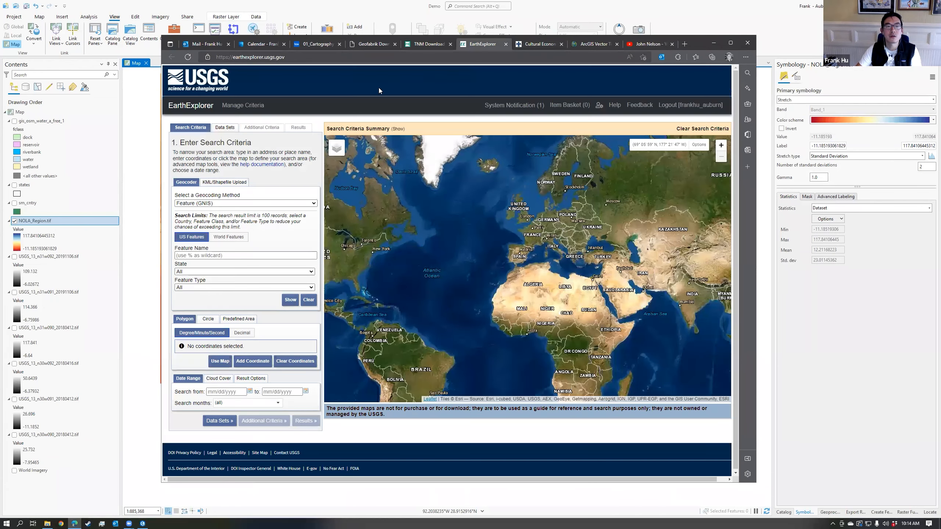
left_click(303, 59)
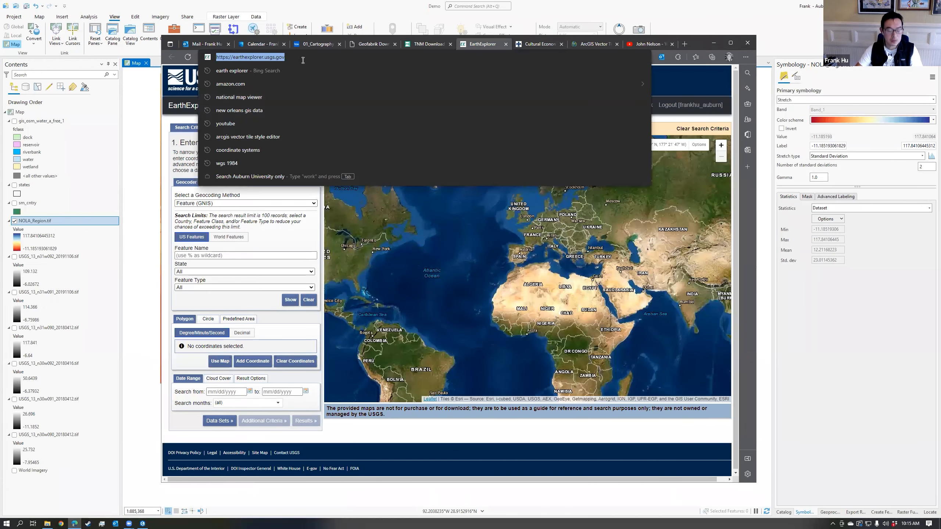
left_click(501, 13)
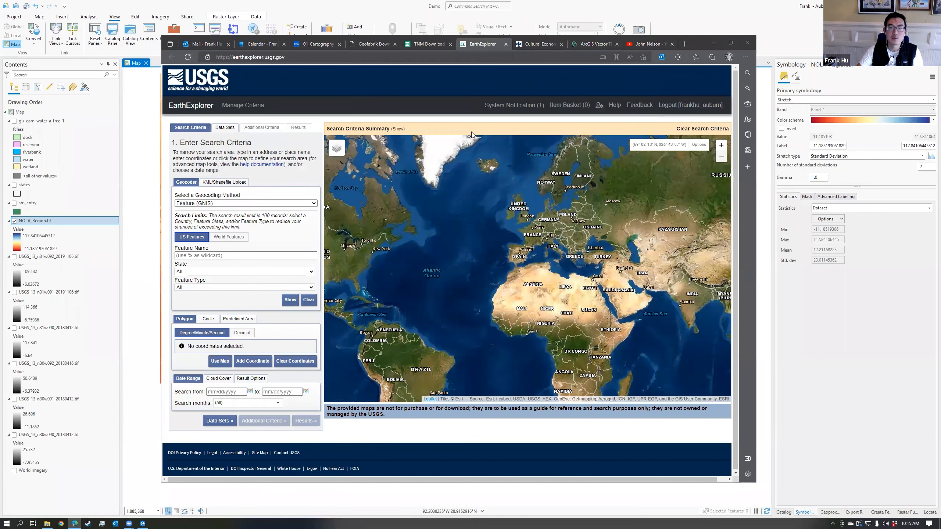
left_click_drag(694, 40, 677, 27)
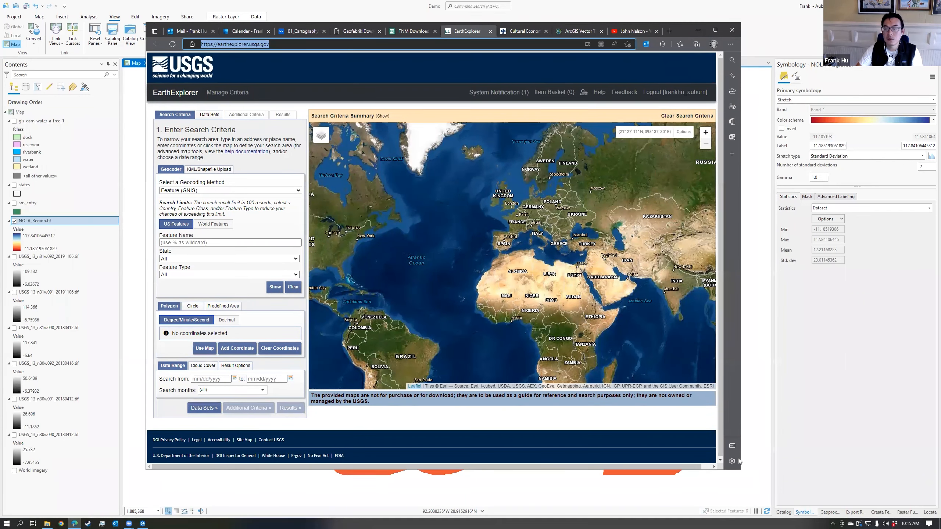
left_click_drag(742, 470, 881, 496)
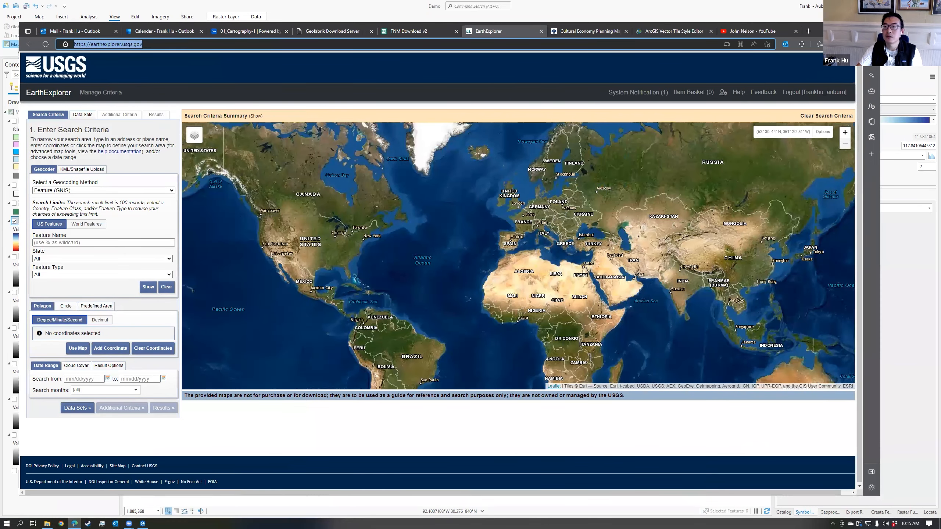
left_click_drag(880, 22, 930, 6)
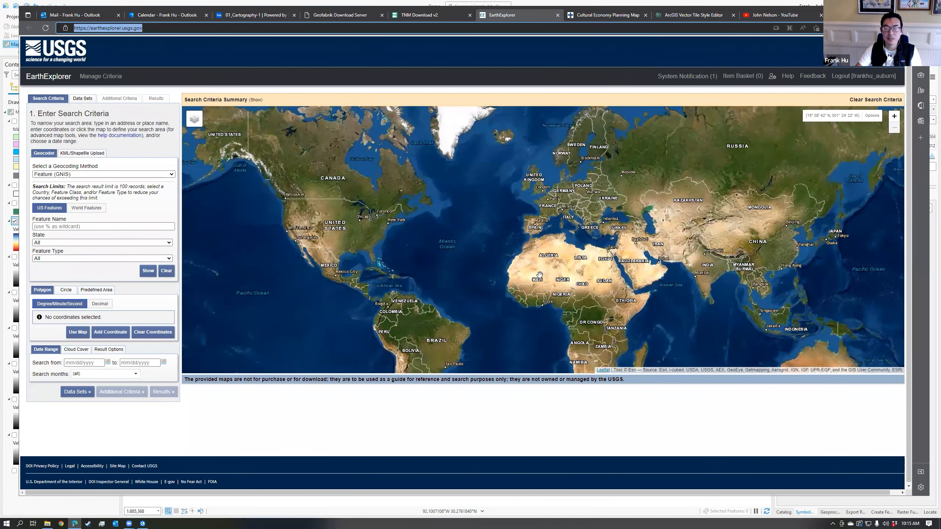
- Draw a four-corner search polygon on the EarthExplorer map around the United States, Mexico and the Caribbean
left_click_drag(681, 272, 769, 145)
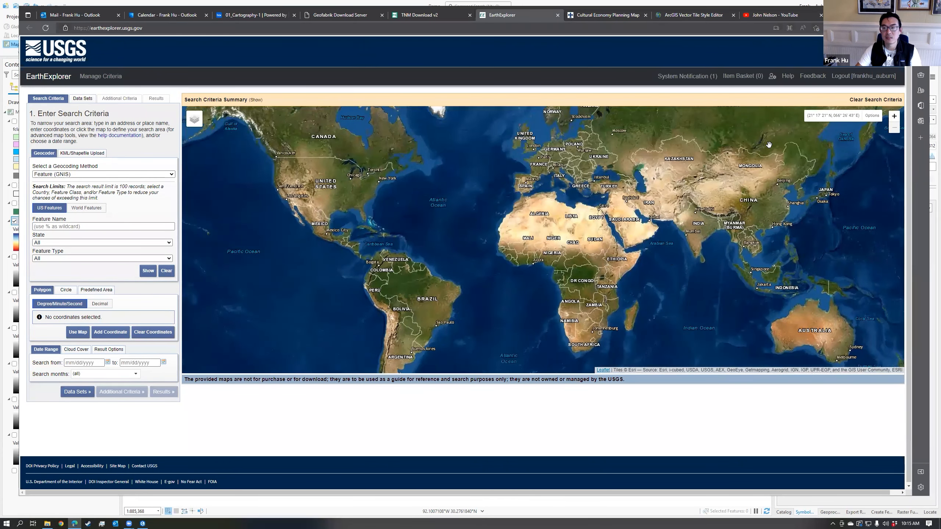
left_click_drag(479, 227, 542, 273)
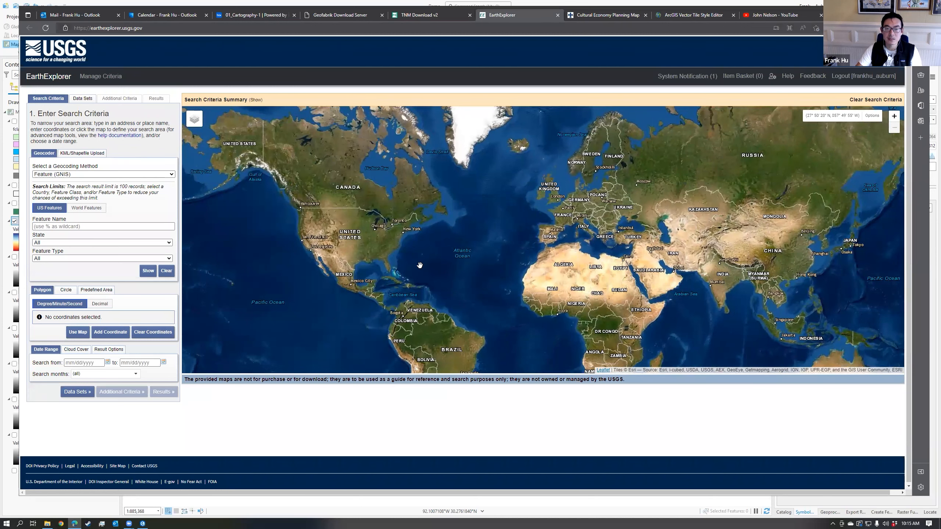
left_click_drag(430, 263, 451, 256)
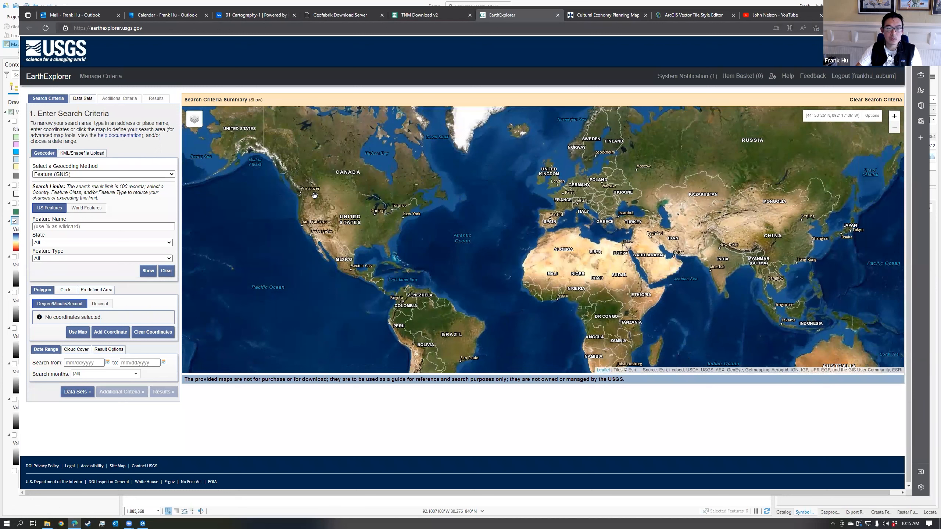
left_click(273, 170)
left_click(451, 171)
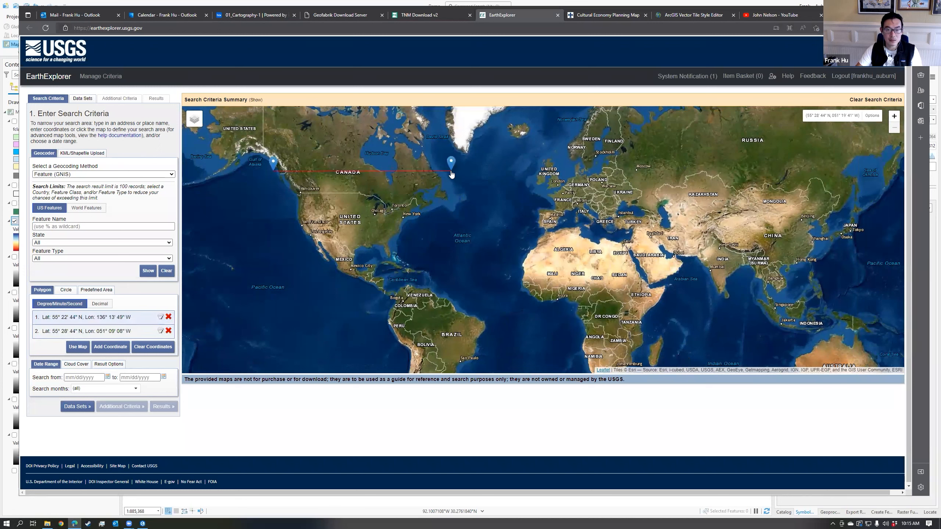
left_click(463, 299)
left_click(275, 299)
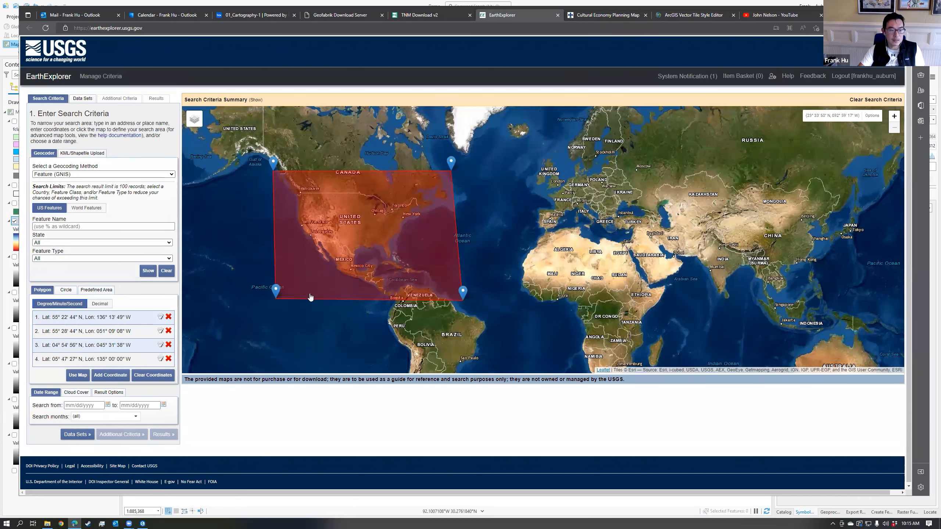
- Choose the GTOPO30 digital elevation data set and search for its tiles within the polygon
left_click(903, 12)
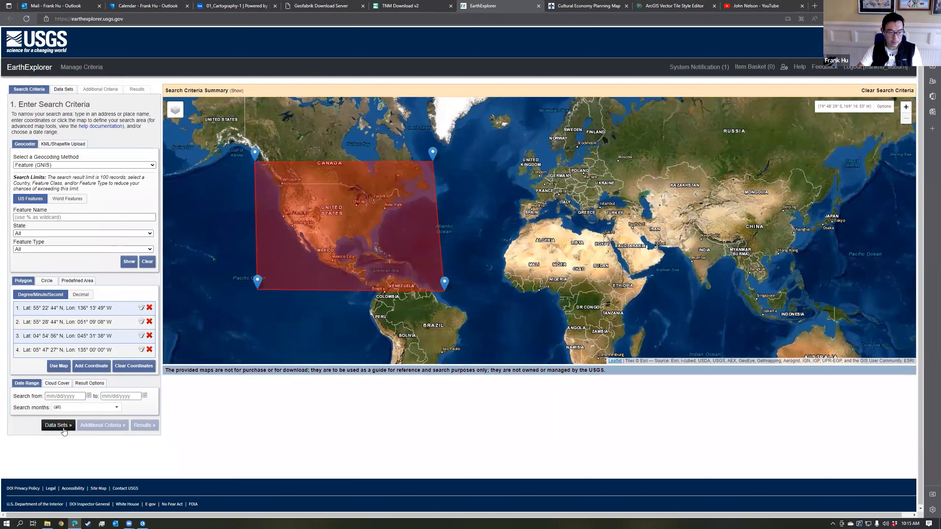
left_click(59, 426)
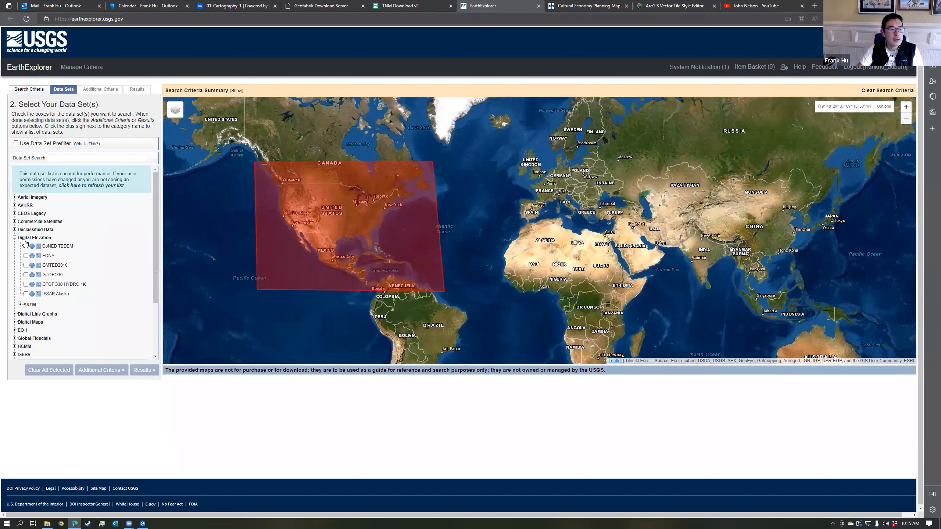
scroll(35, 306, "down", 2)
scroll(39, 321, "up", 1)
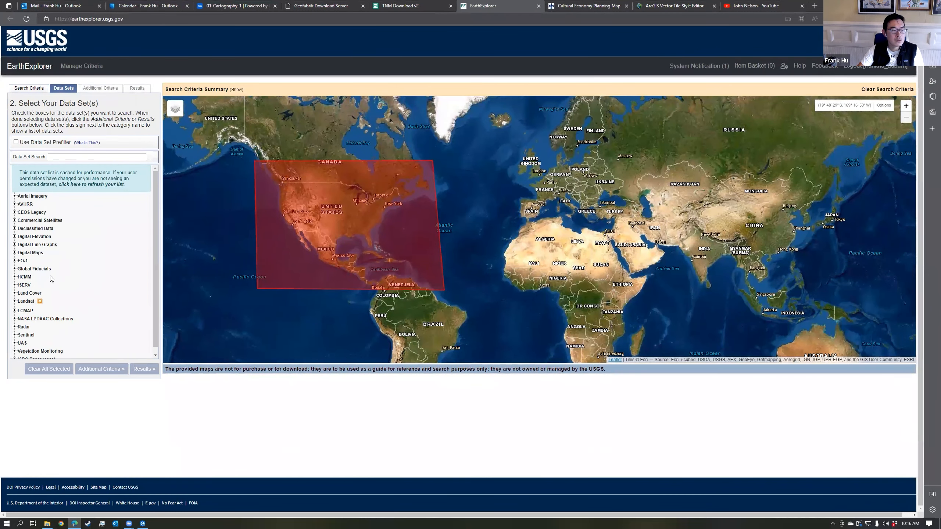
left_click(14, 237)
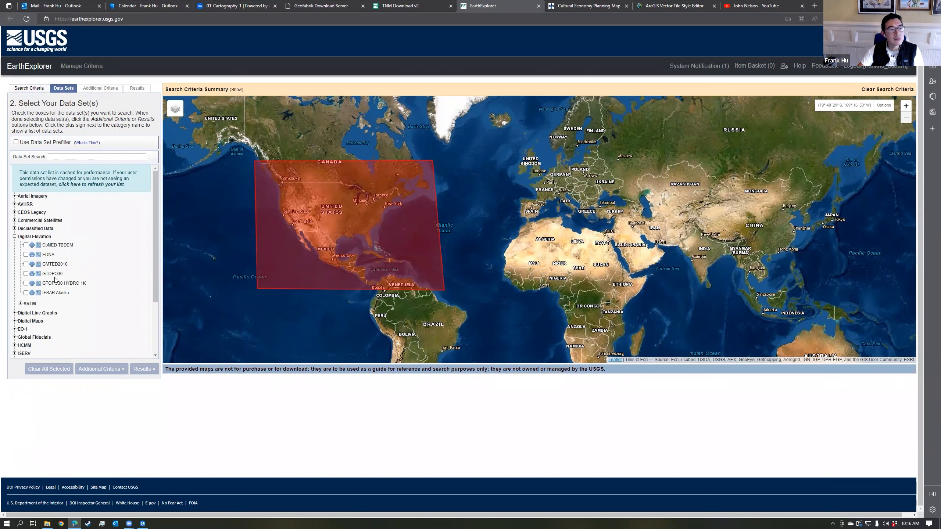
left_click(25, 273)
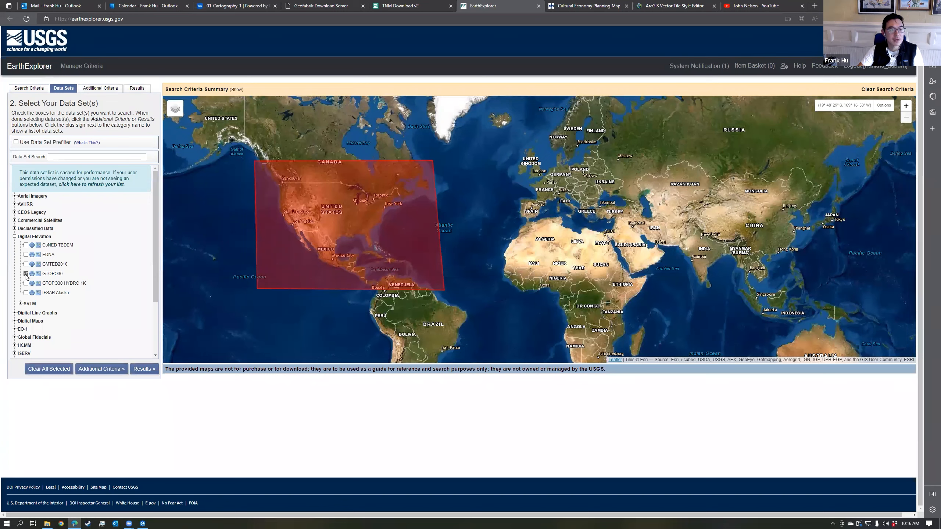
left_click(143, 368)
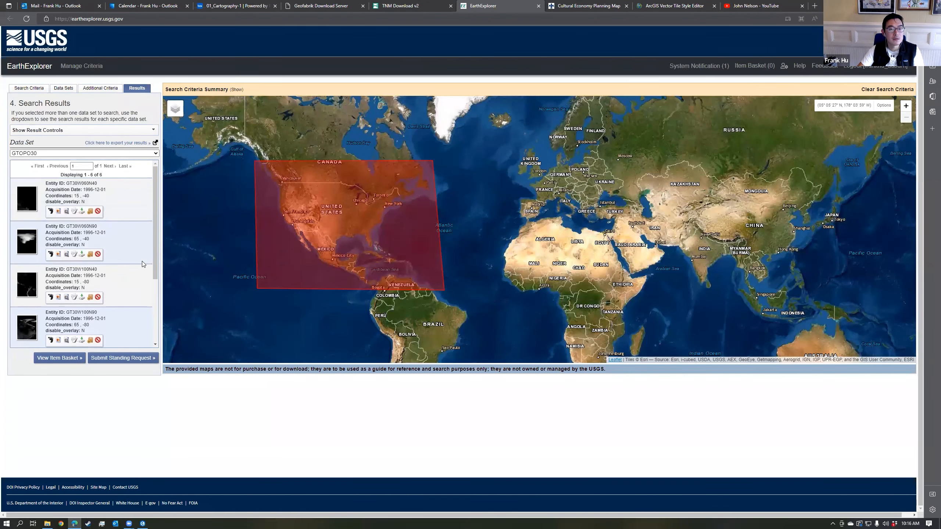
- Preview the coverage of GTOPO30 tiles GT30W060N90 and GT30W100N40 on the map
left_click(51, 212)
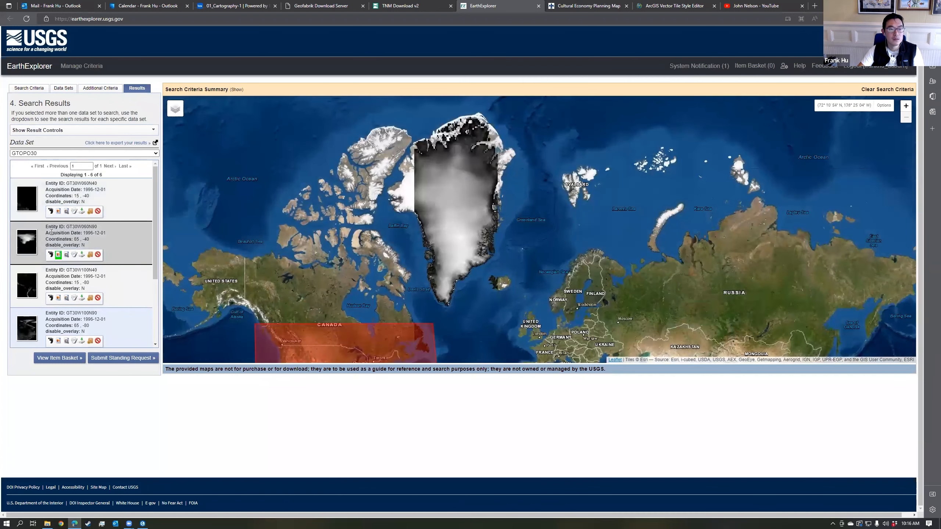
left_click(58, 255)
left_click(58, 298)
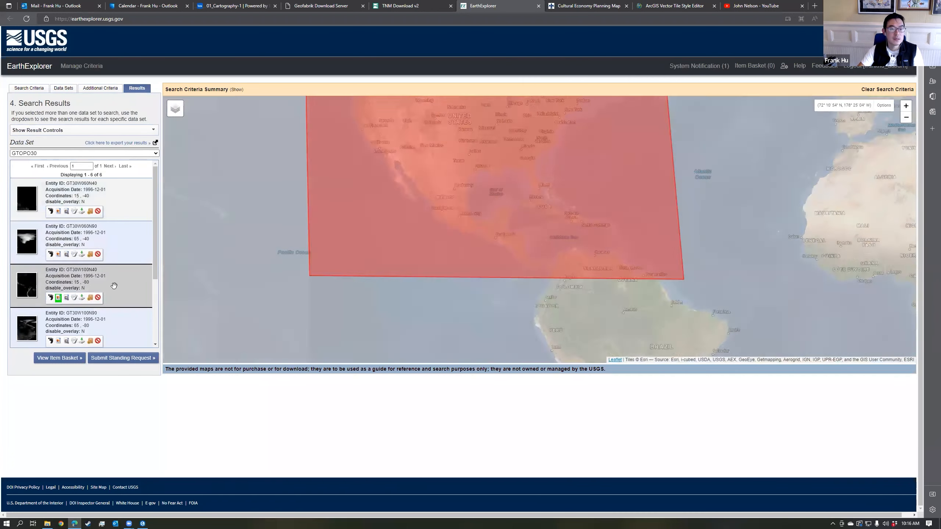
left_click(50, 299)
left_click(51, 299)
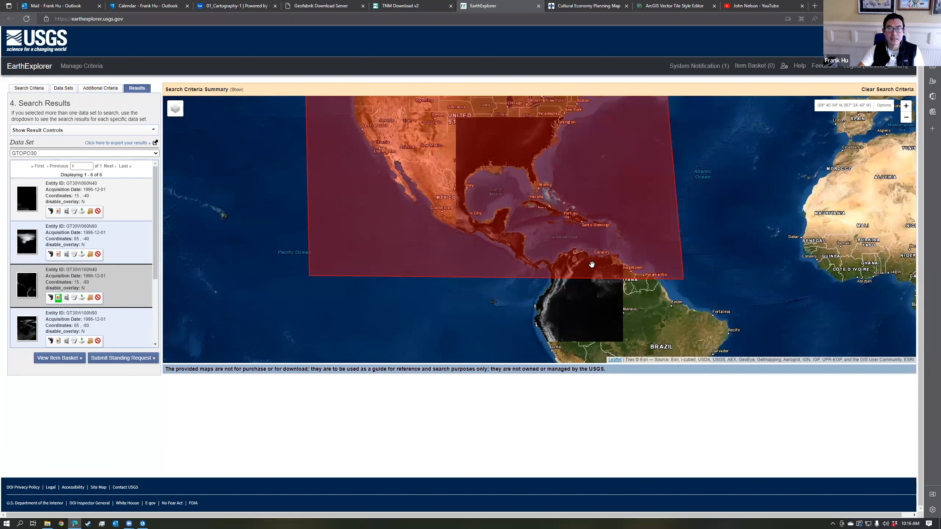
- Review the download options for tile GT30W100N40 and the contents of gtopo_northamerica.zip in Box, closing both without downloading
left_click(81, 298)
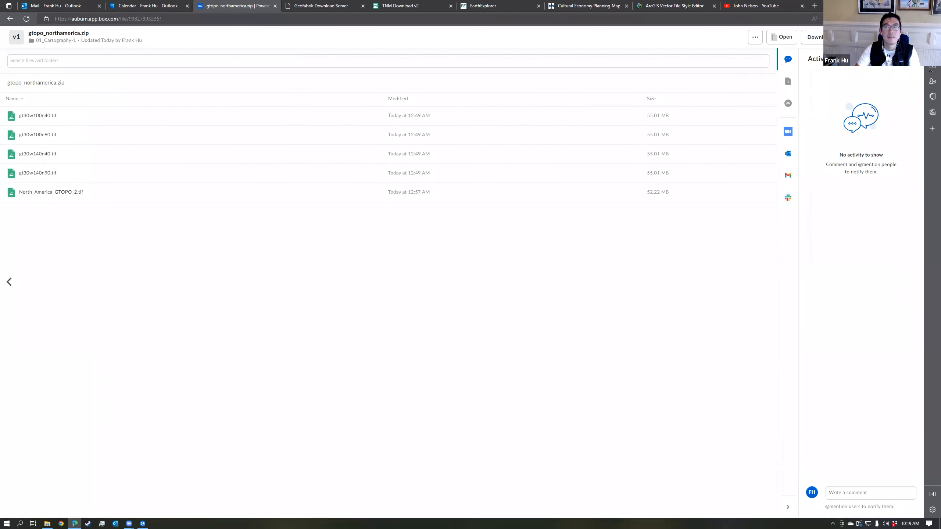
left_click(912, 38)
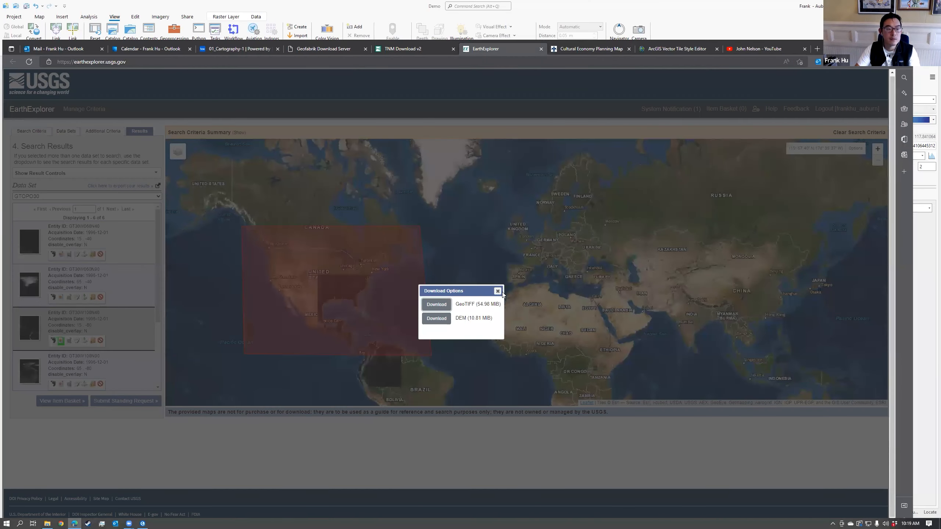
left_click(498, 292)
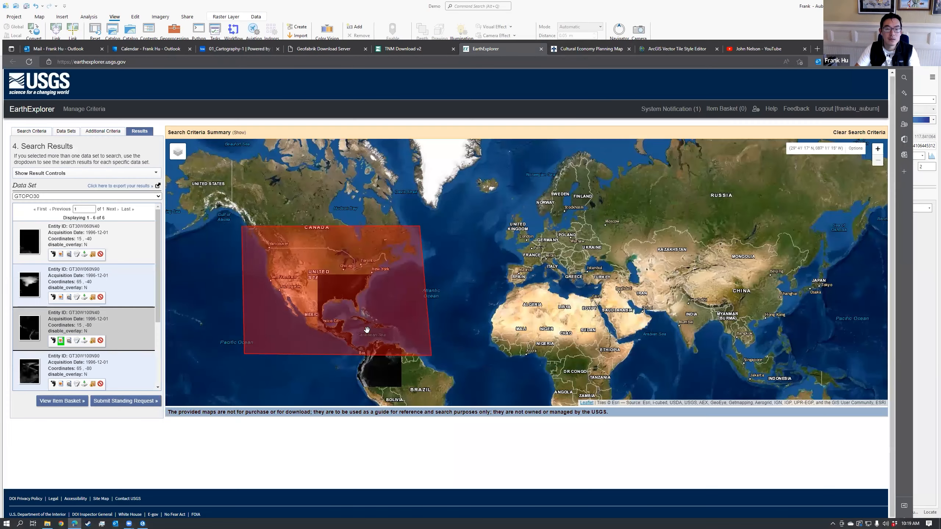
- Return to ArcGIS Pro and show the World Imagery basemap instead of NOLA_Region.tif, framing the Gulf Coast
left_click(869, 48)
left_click_drag(486, 246, 491, 287)
scroll(492, 281, "down", 6)
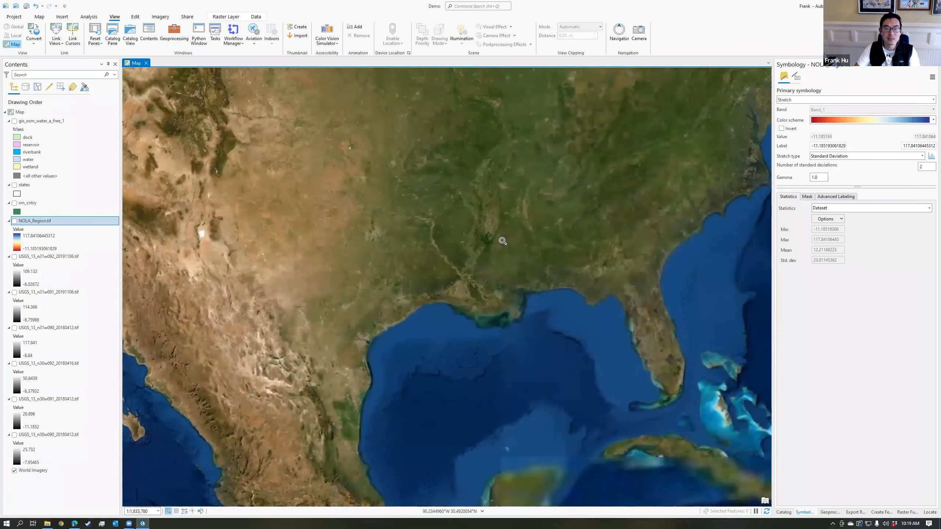
- Examine the World Imagery basemap at continental and global extents, comparing the Americas with other continents before returning to the Gulf Coast
scroll(492, 260, "down", 3)
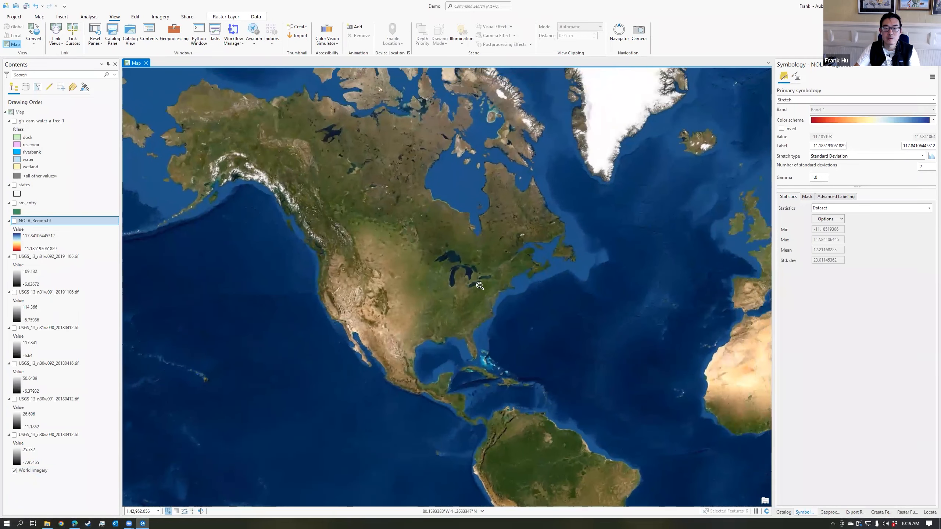
left_click_drag(484, 269, 424, 245)
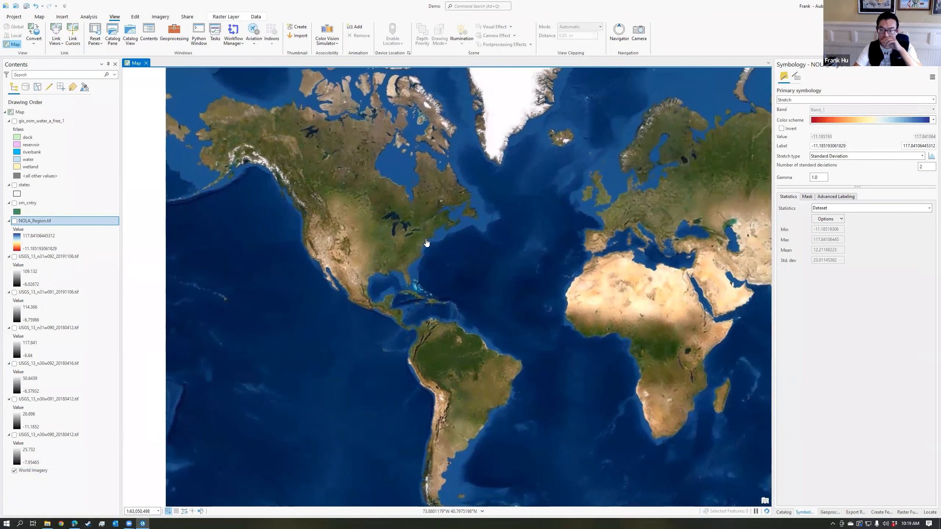
scroll(412, 228, "down", 2)
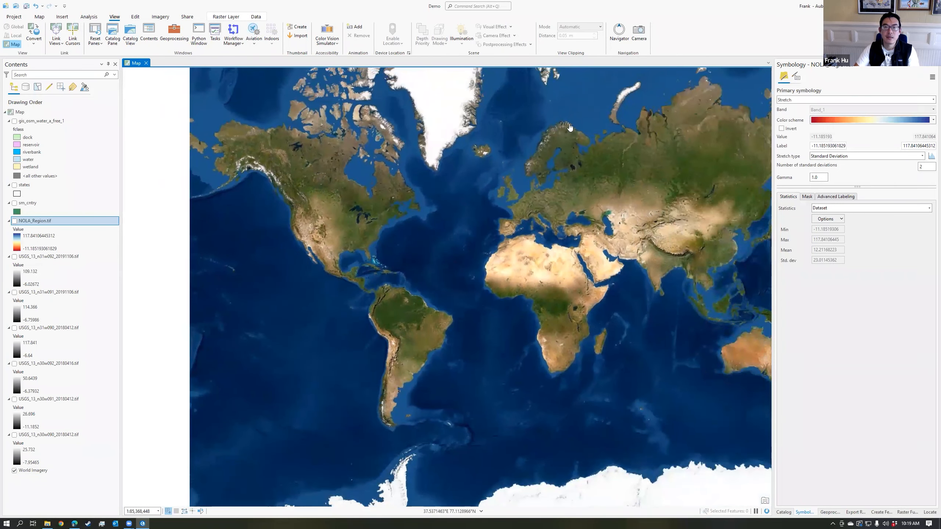
left_click_drag(630, 183, 576, 195)
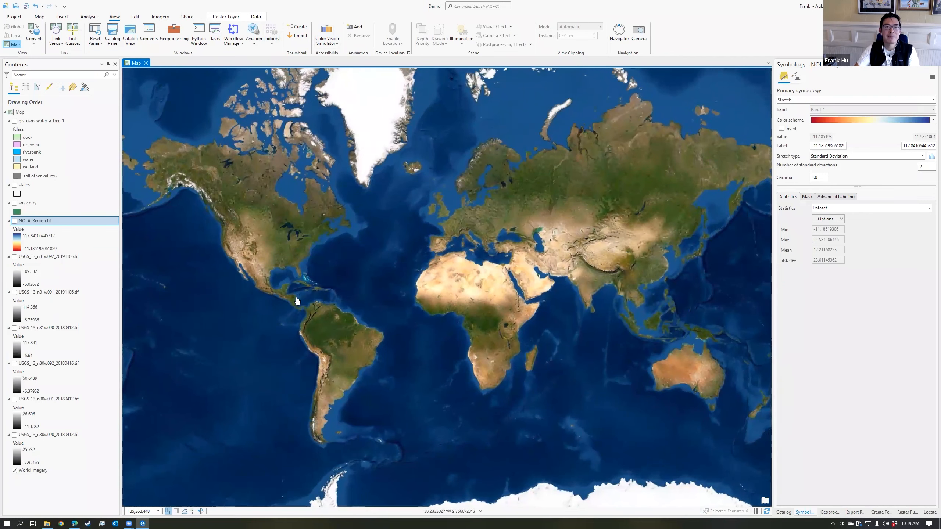
left_click_drag(285, 253, 315, 262)
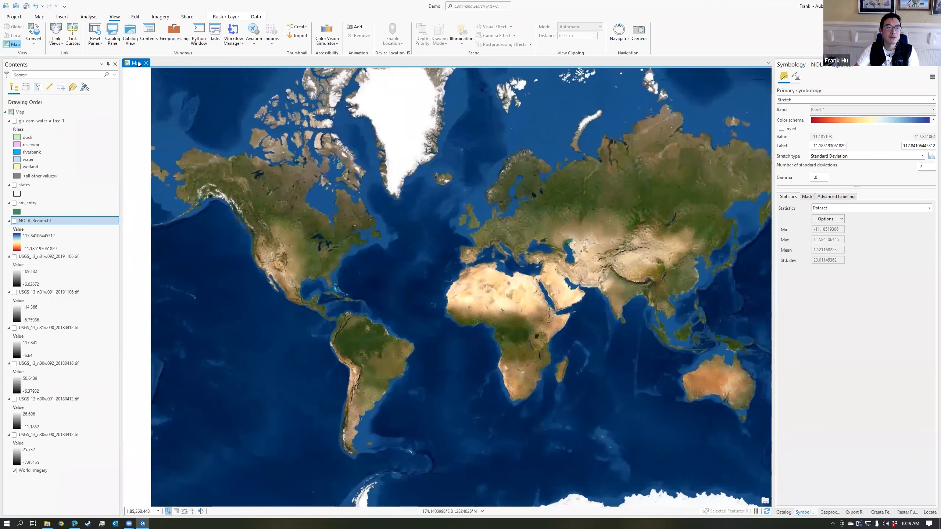
scroll(312, 292, "up", 5)
left_click_drag(341, 264, 375, 337)
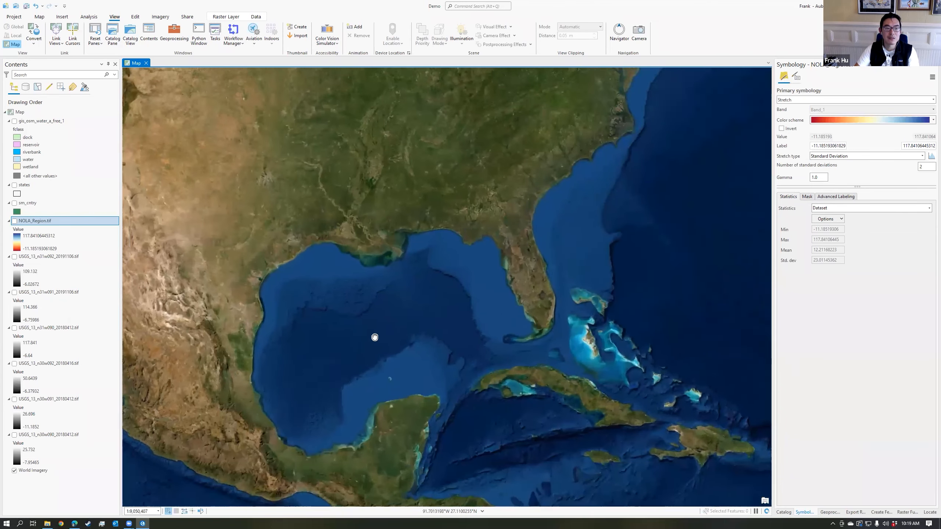
scroll(371, 319, "up", 1)
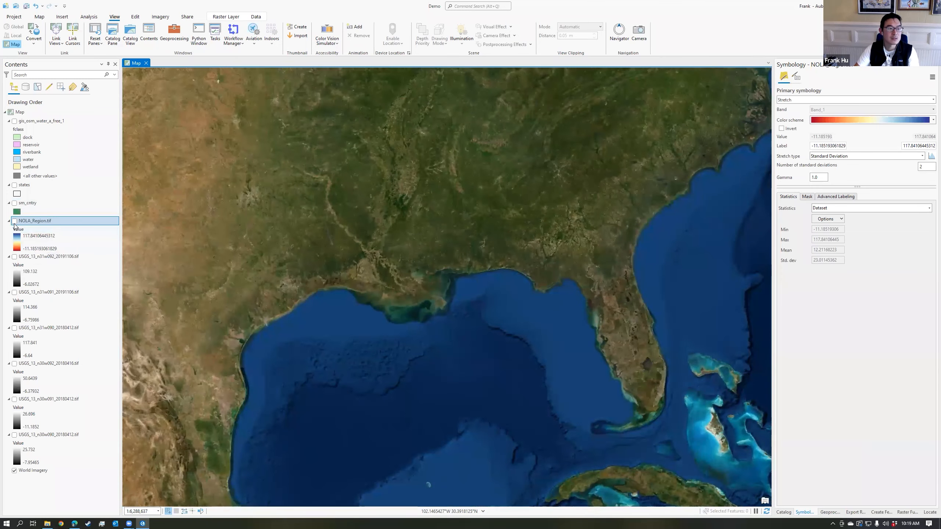
- Show the NOLA_Region.tif layer again and frame its full extent over the World Imagery basemap
left_click(15, 220)
scroll(382, 293, "up", 4)
left_click_drag(662, 289, 596, 301)
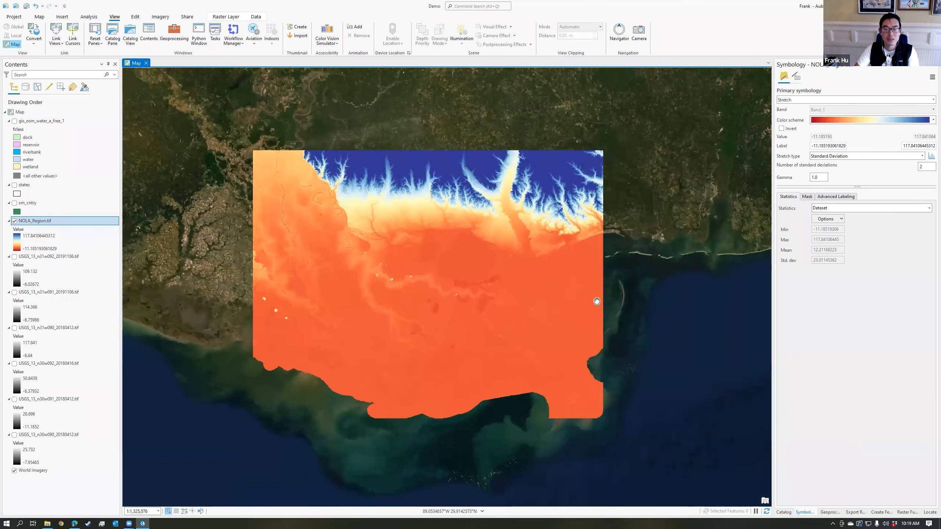
scroll(560, 297, "up", 1)
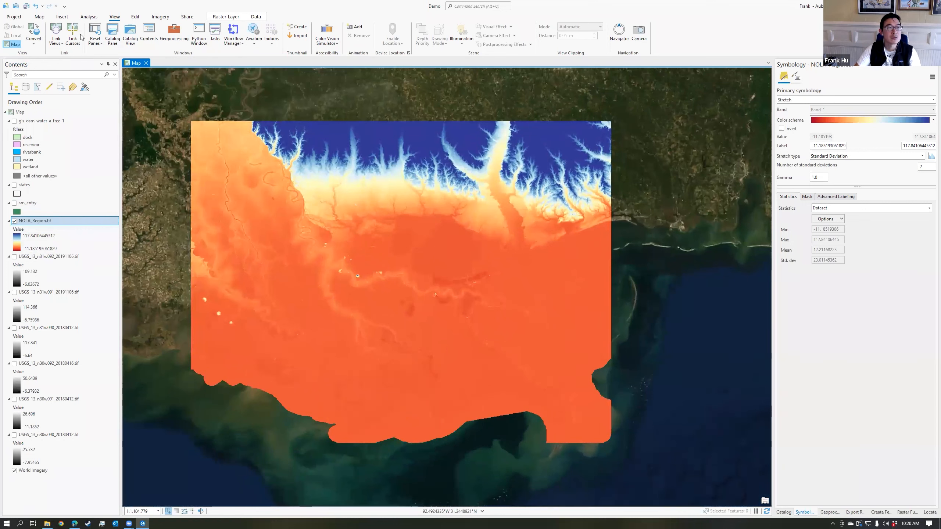
- Insert a new map into the project and frame North America in it
left_click(62, 17)
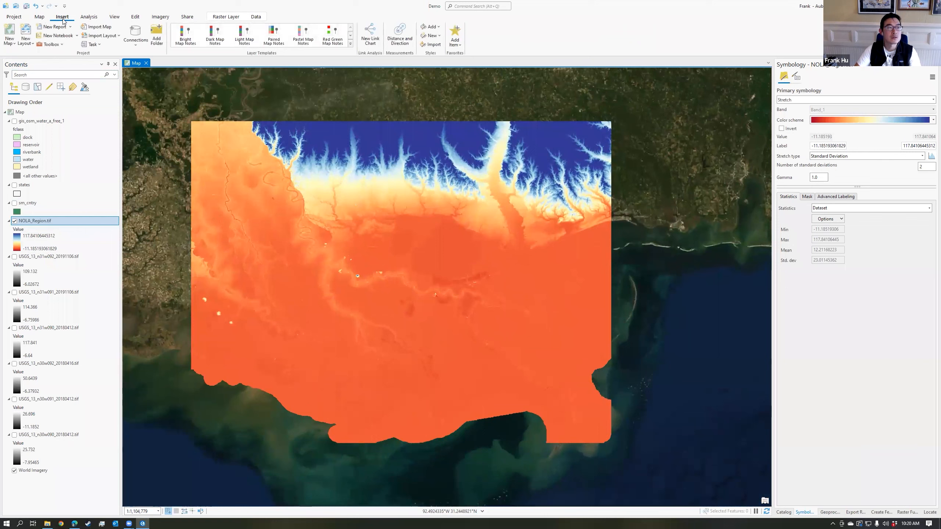
left_click(10, 33)
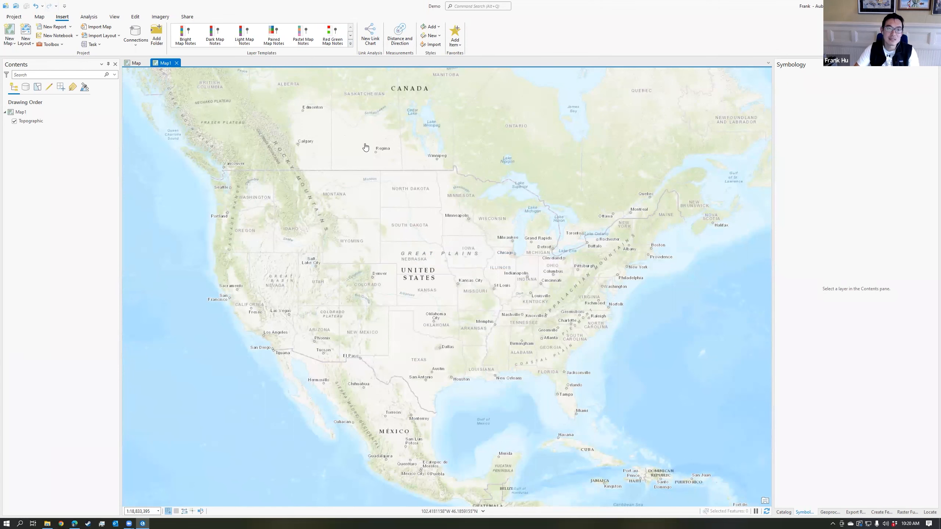
scroll(441, 300, "down", 3)
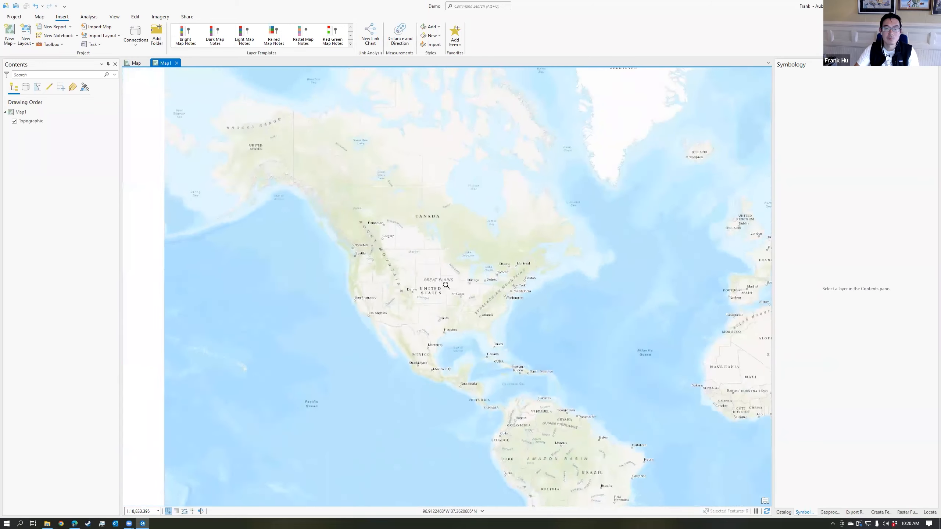
- Collapse the DEM folder and add a project folder connection to Continent_North America inside _GIS Data
left_click(783, 512)
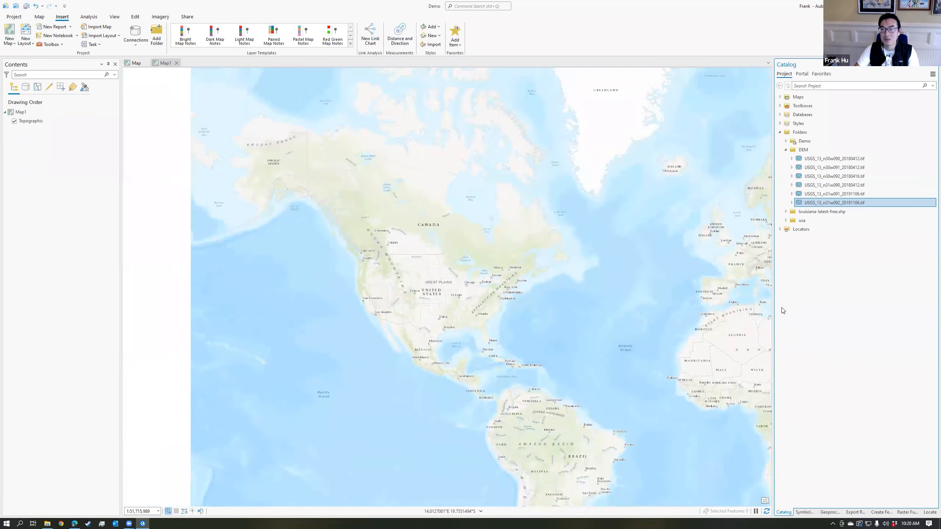
left_click(786, 149)
left_click(802, 132)
left_click(803, 134)
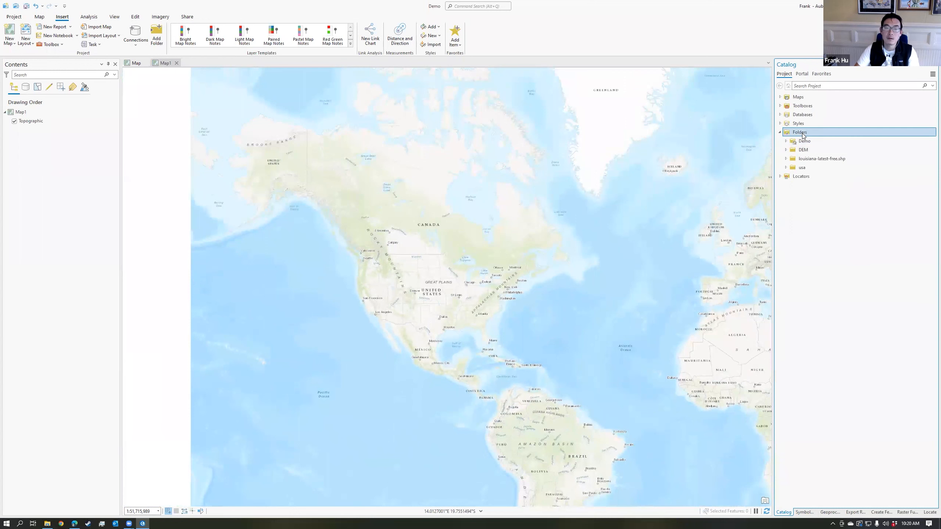
right_click(802, 135)
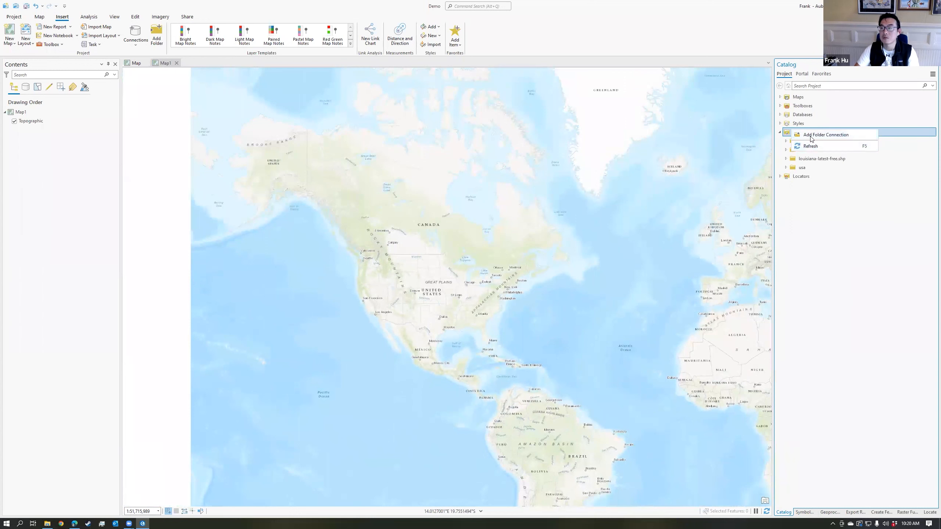
left_click(820, 140)
left_click(476, 186)
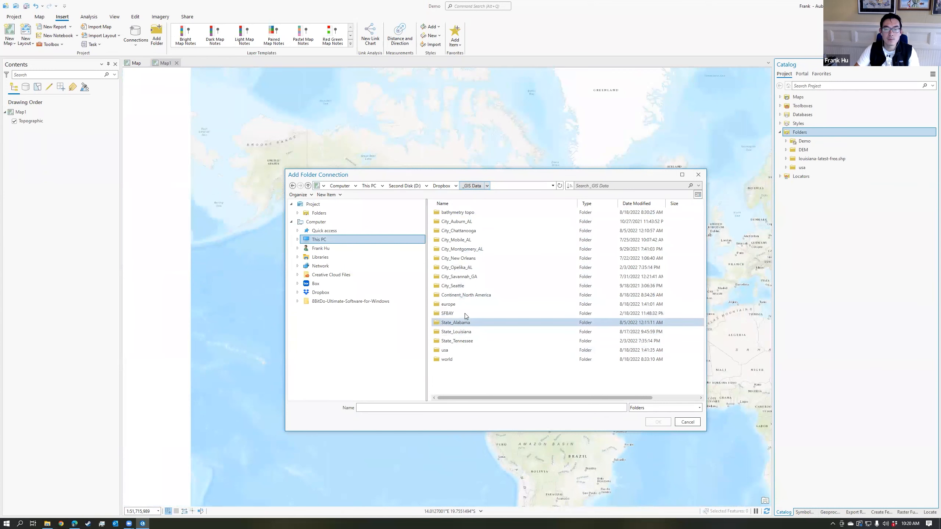
left_click(466, 297)
double_click(465, 296)
key("Return")
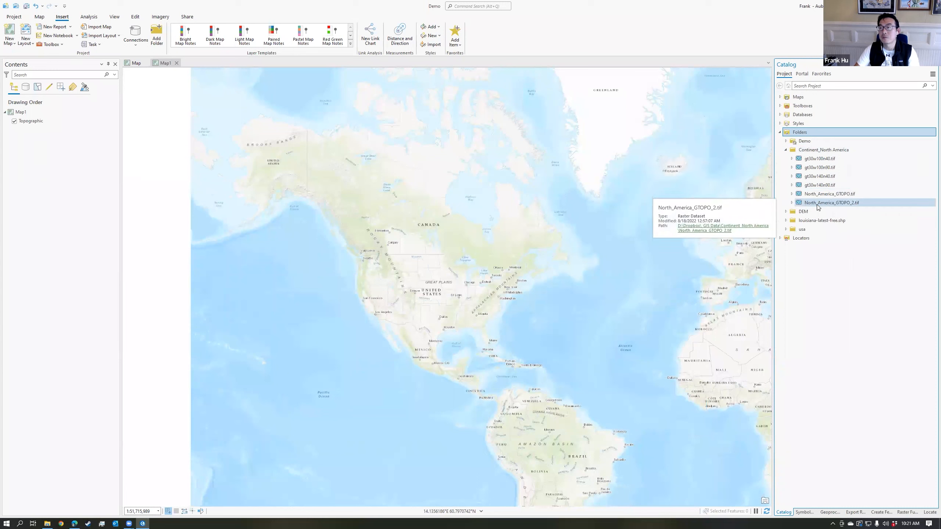
- Check the original New Orleans map, then add the North_America_GTOPO_2.tif raster to the new map, Map1
left_click(843, 204)
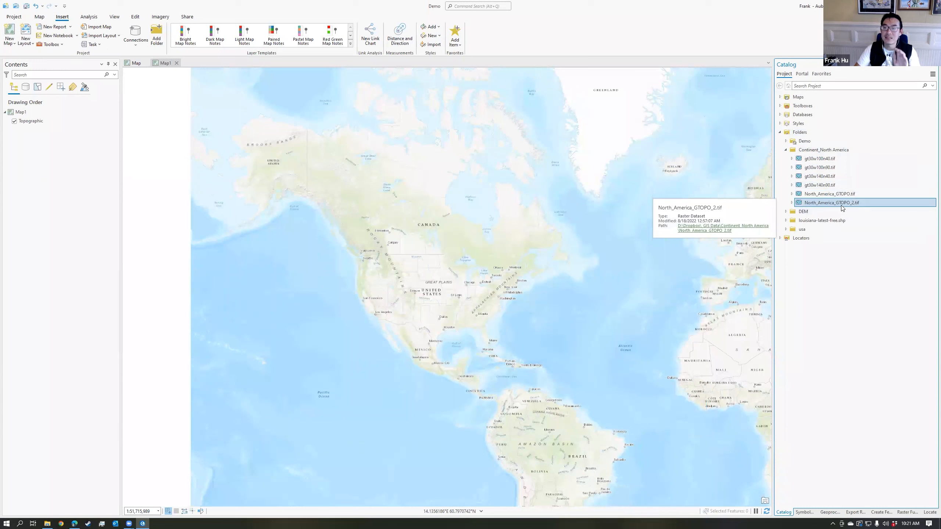
left_click(136, 62)
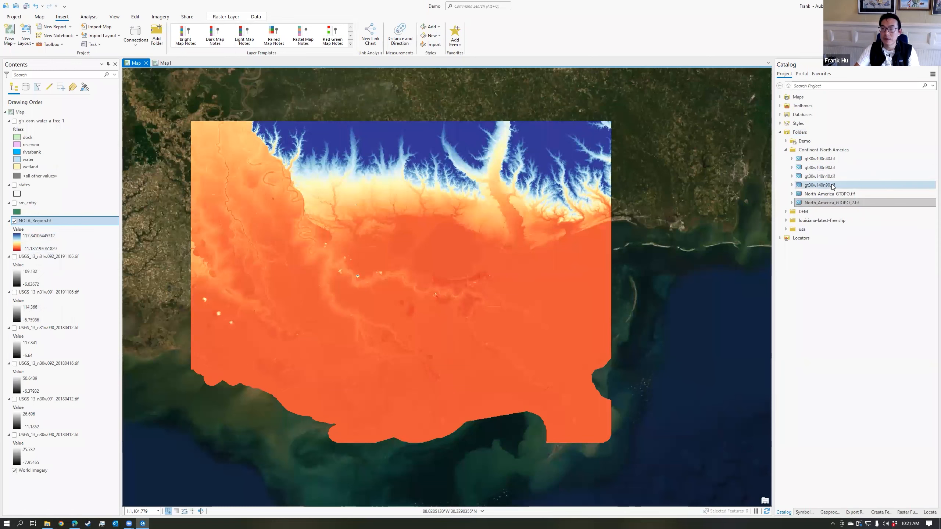
key("ctrl+Tab")
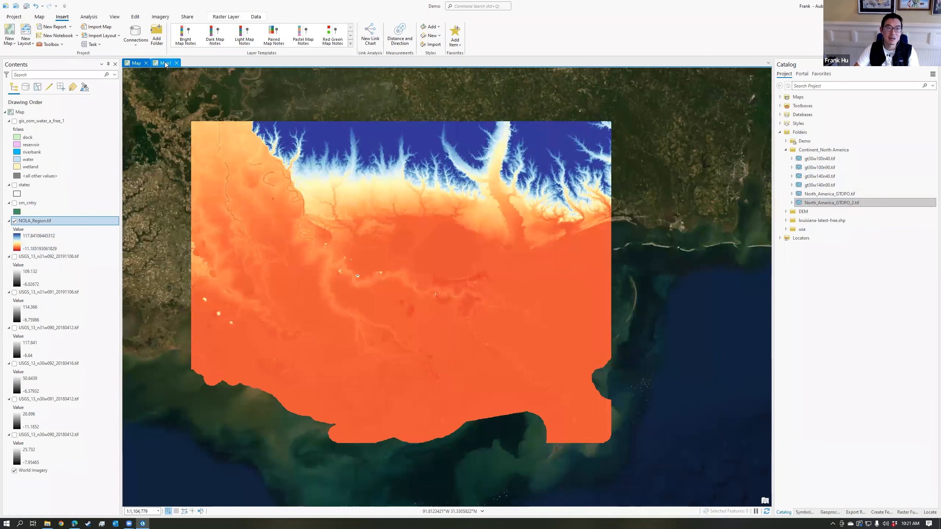
left_click_drag(832, 202, 618, 239)
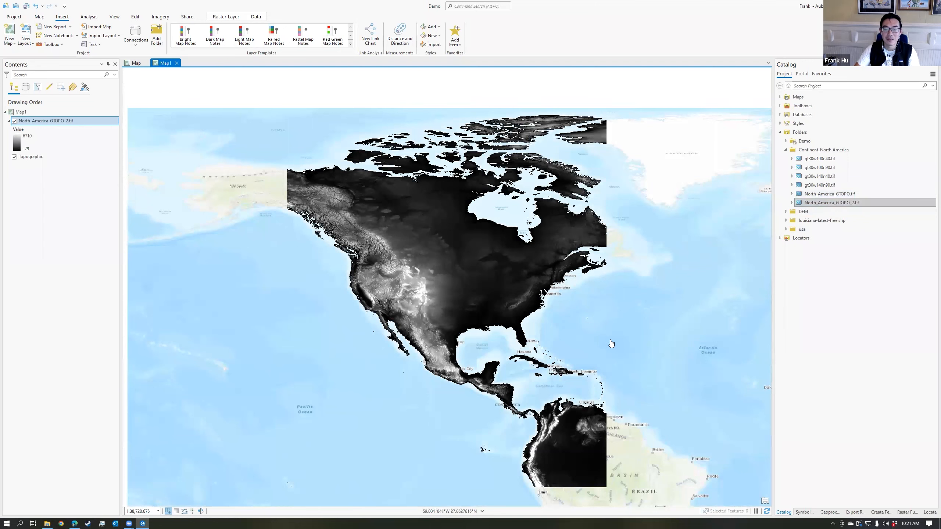
- Apply a pale pink, green, brown and cream elevation color scheme to the North_America_GTOPO_2.tif layer
left_click_drag(611, 344, 592, 280)
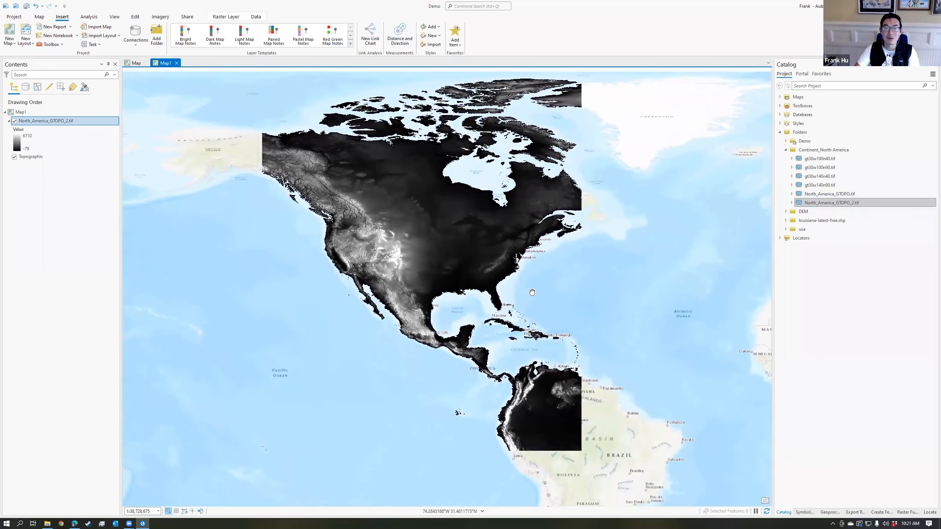
left_click_drag(532, 292, 550, 306)
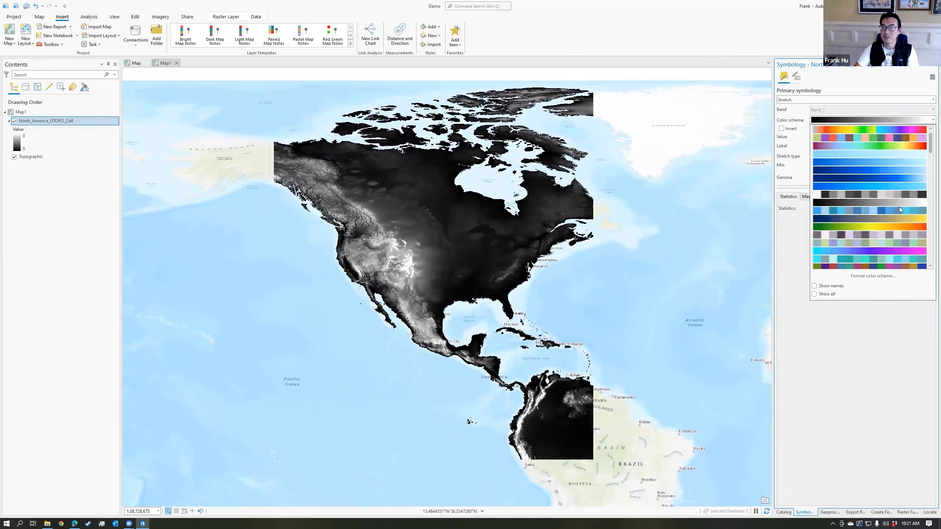
scroll(897, 218, "down", 2)
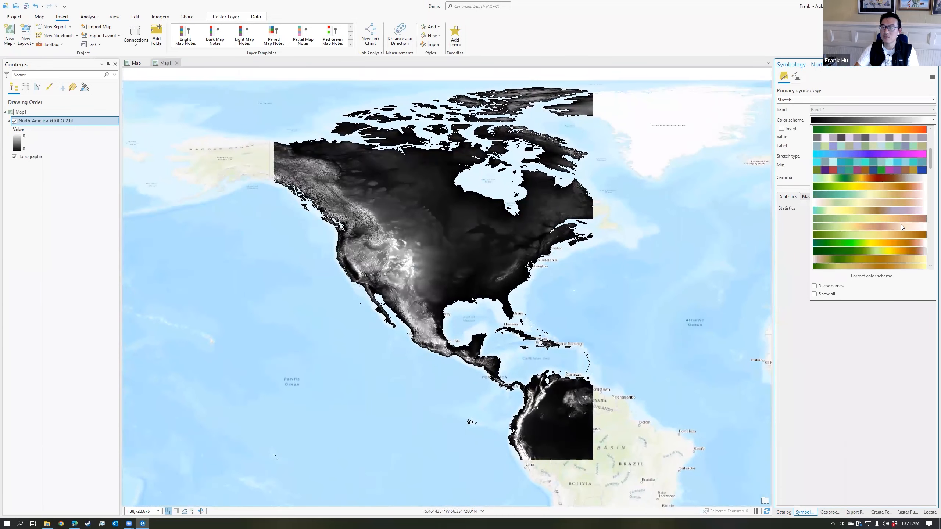
left_click(857, 260)
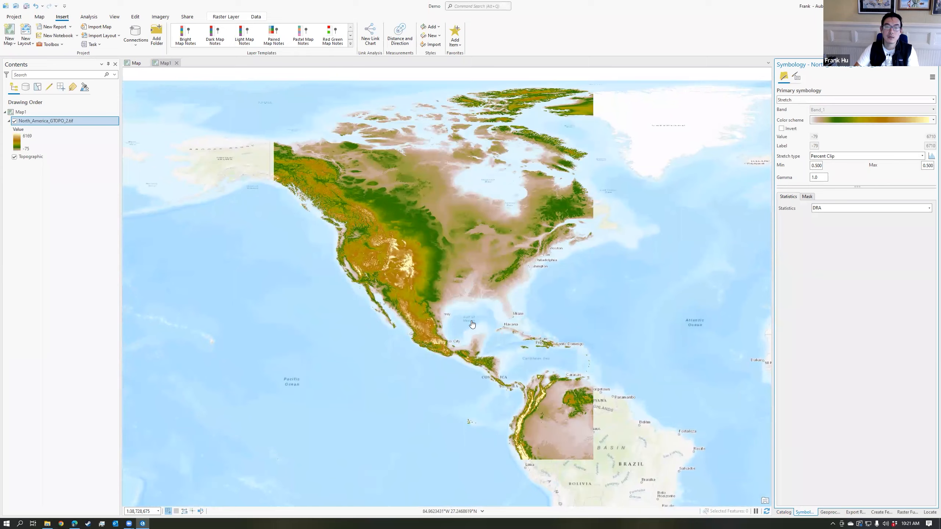
- Examine the GTOPO elevation shading across the southern United States, closing in on the Louisiana coast and lower Mississippi valley
scroll(481, 298, "up", 3)
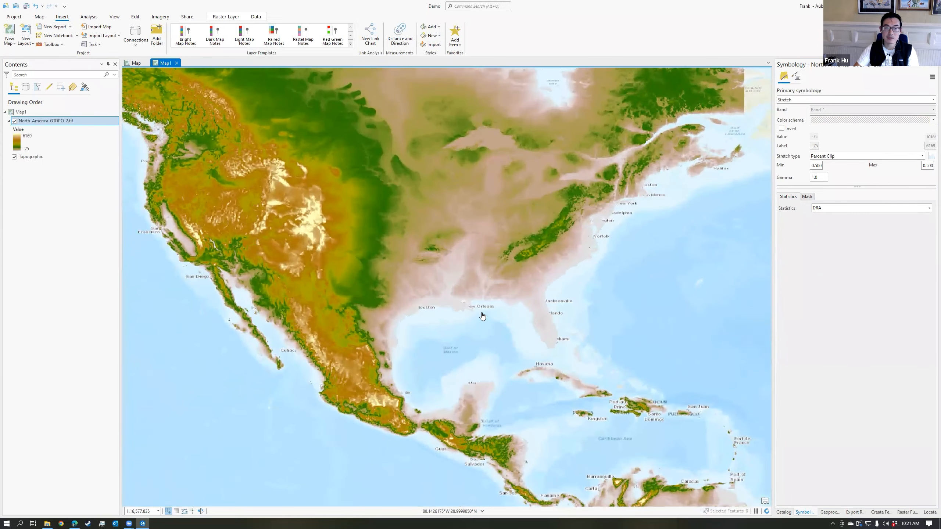
scroll(476, 282, "up", 2)
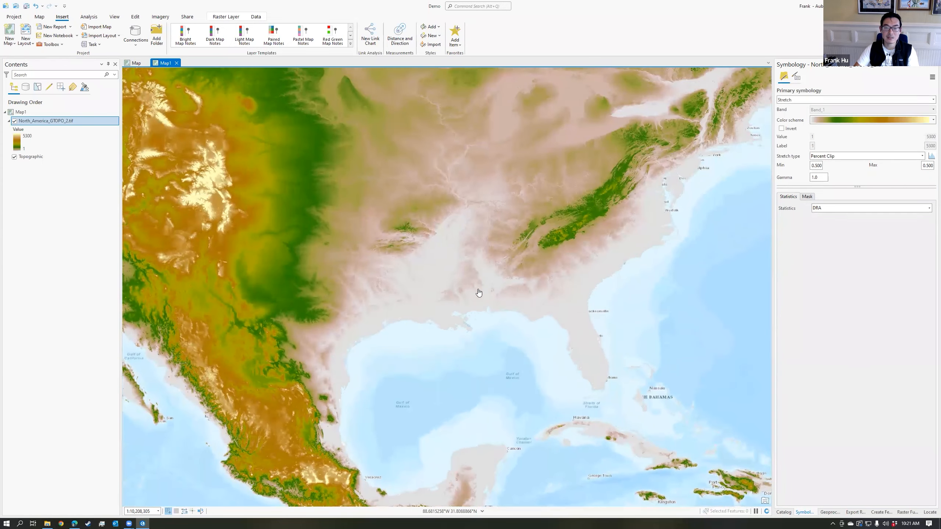
left_click_drag(479, 295, 523, 295)
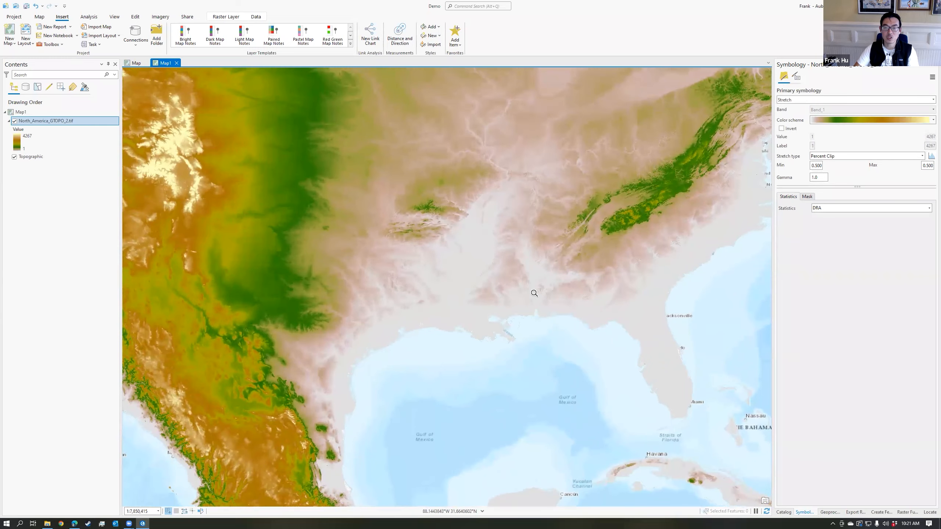
scroll(533, 299, "up", 2)
scroll(551, 299, "up", 1)
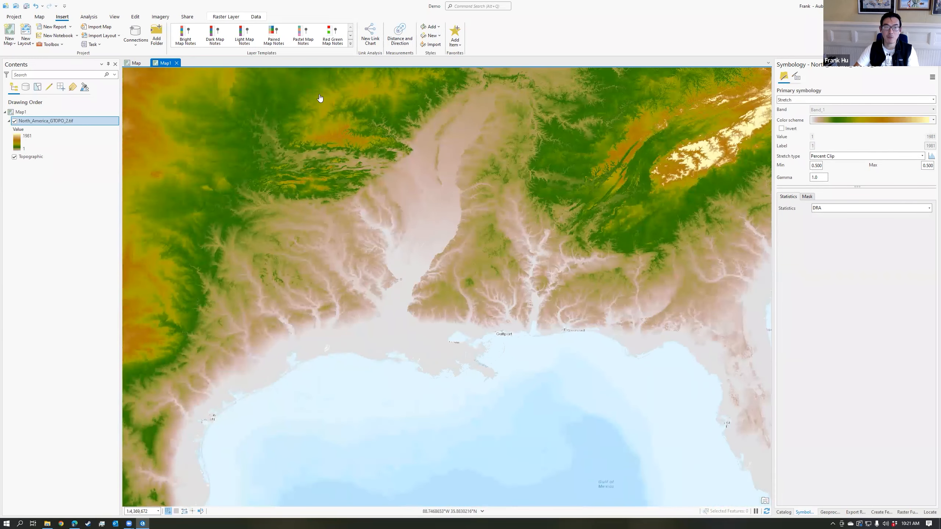
left_click_drag(489, 241, 454, 252)
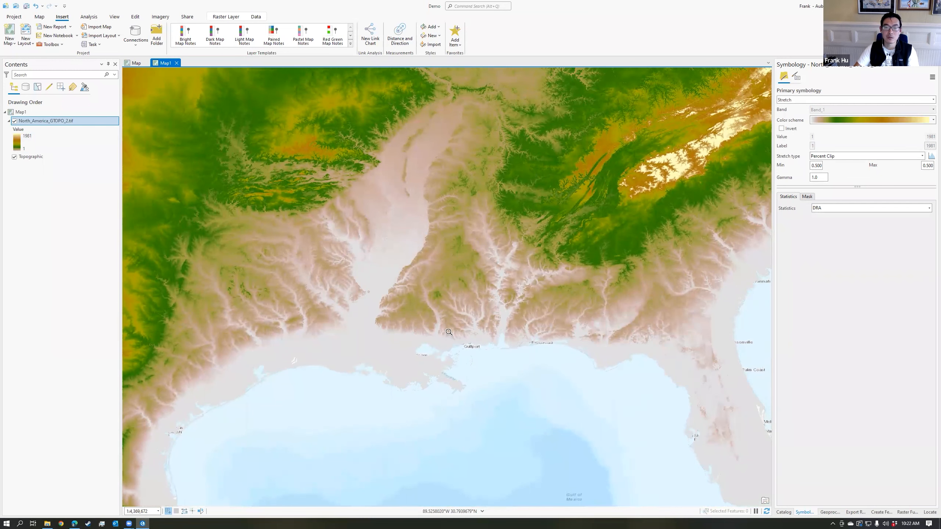
scroll(449, 332, "up", 2)
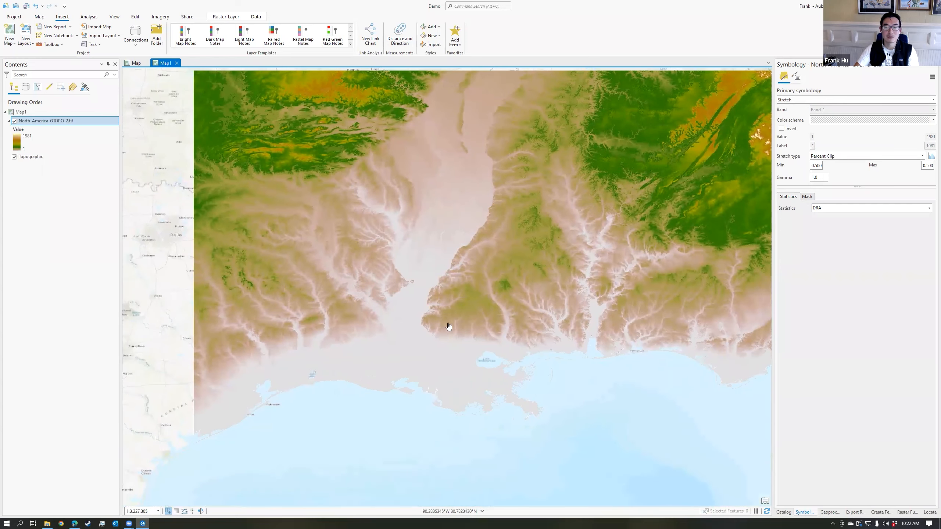
scroll(449, 326, "up", 1)
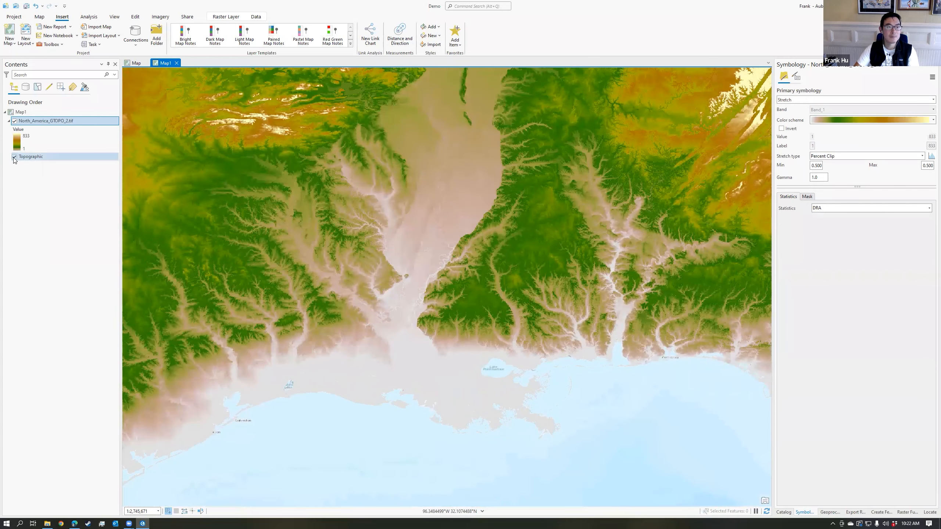
- Hide the Topographic basemap in Map1 so only the elevation raster is displayed along the Gulf Coast
left_click(14, 157)
scroll(513, 326, "up", 1)
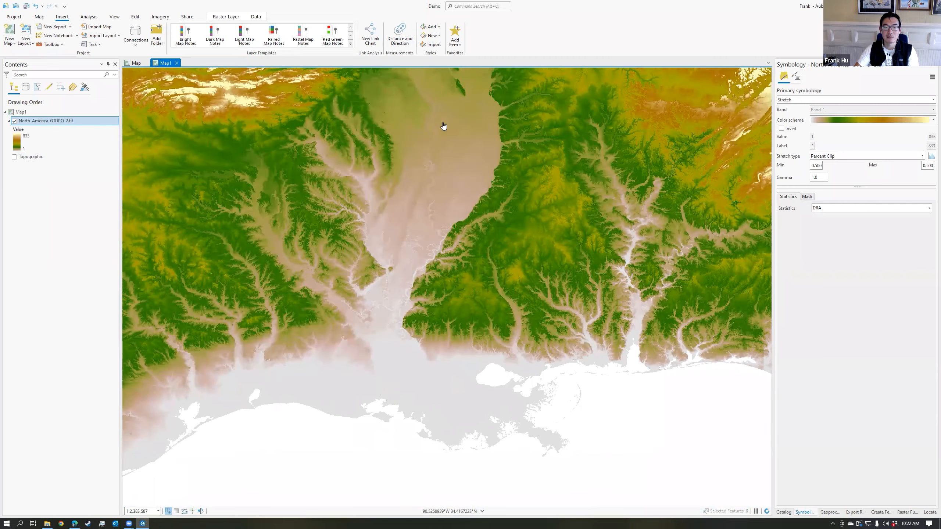
scroll(493, 380, "down", 1)
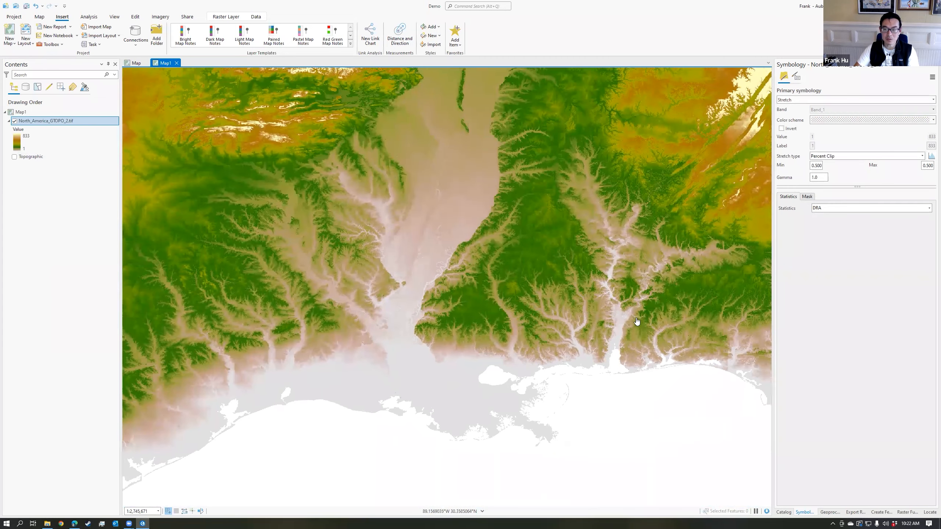
- Examine the elevation raster across the Appalachian Mountains and the southeastern United States at several scales
left_click_drag(664, 289, 456, 389)
left_click_drag(599, 329, 495, 369)
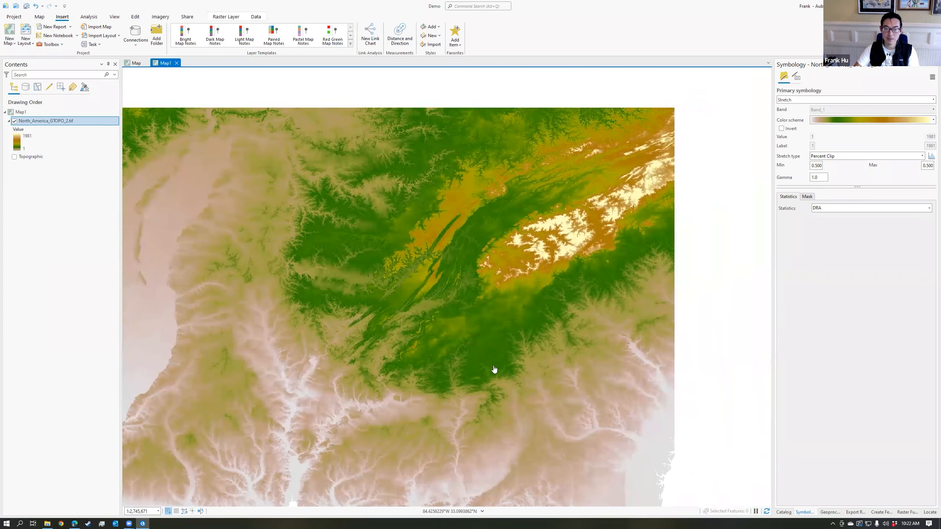
scroll(549, 319, "down", 3)
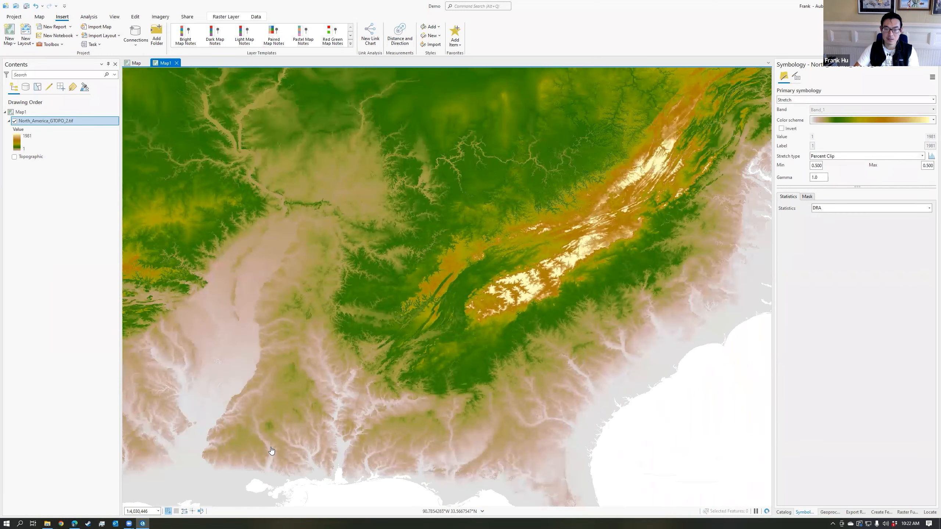
left_click_drag(579, 335, 493, 333)
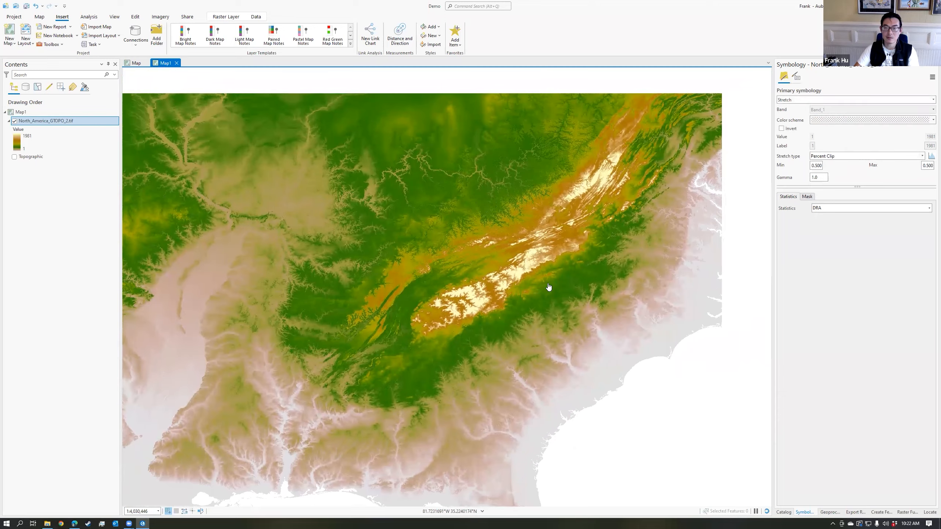
left_click_drag(549, 288, 548, 330)
left_click_drag(453, 354, 530, 338)
scroll(537, 331, "down", 1)
scroll(537, 331, "down", 3)
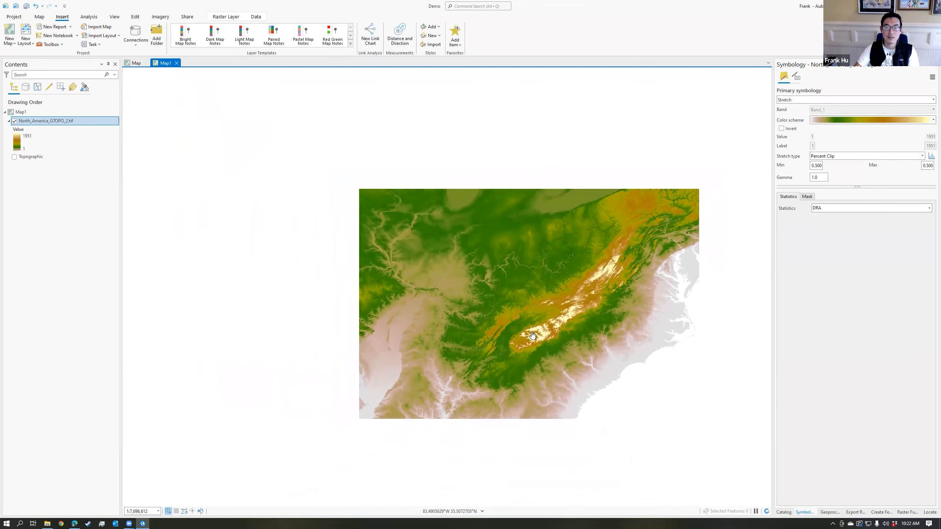
- Show the World Imagery basemap beneath the North America elevation raster
scroll(464, 372, "down", 1)
scroll(482, 382, "down", 3)
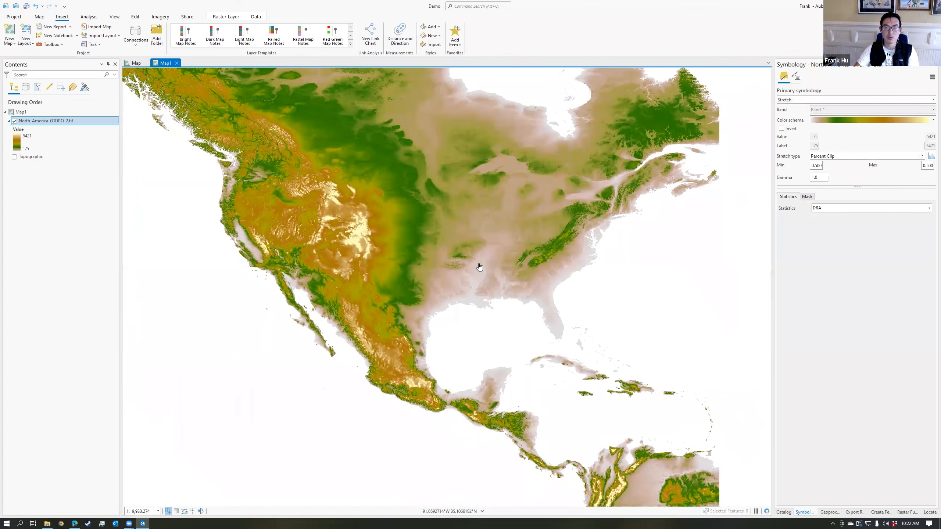
left_click_drag(479, 267, 476, 299)
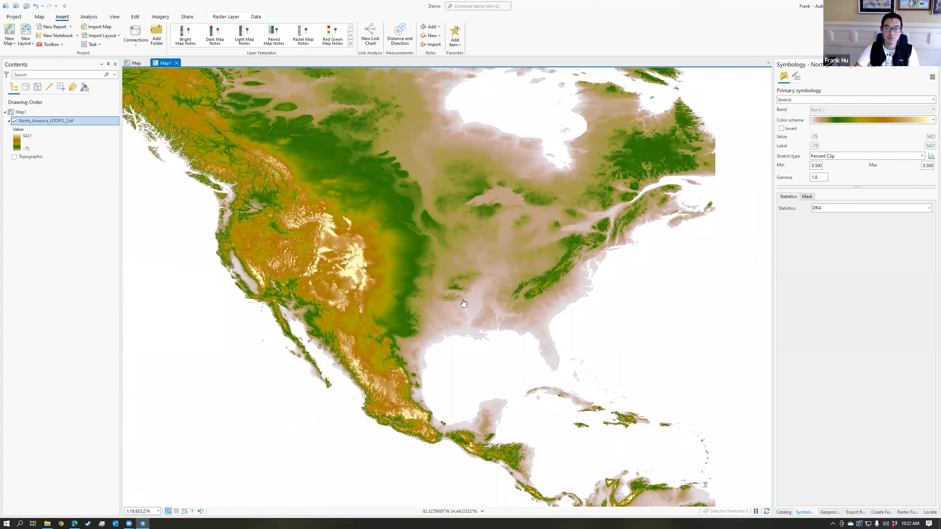
left_click_drag(498, 334, 505, 358)
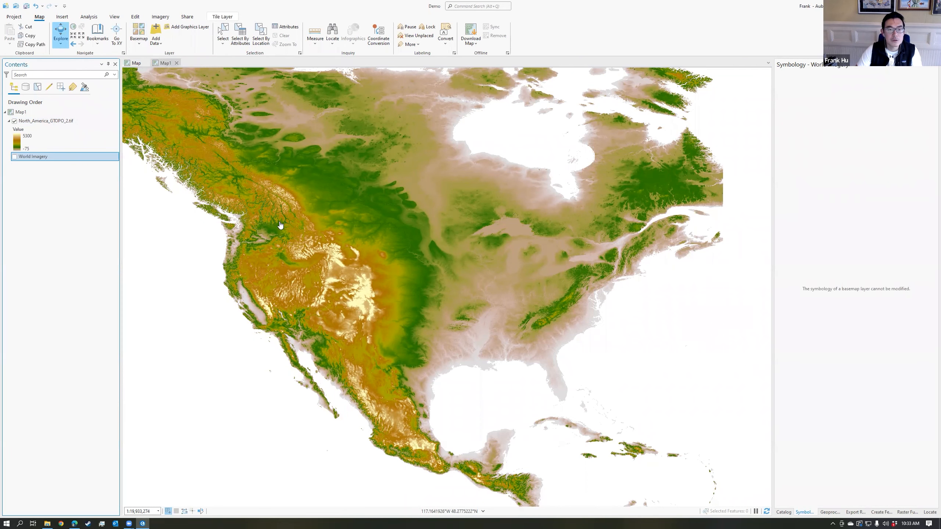
scroll(282, 219, "down", 5)
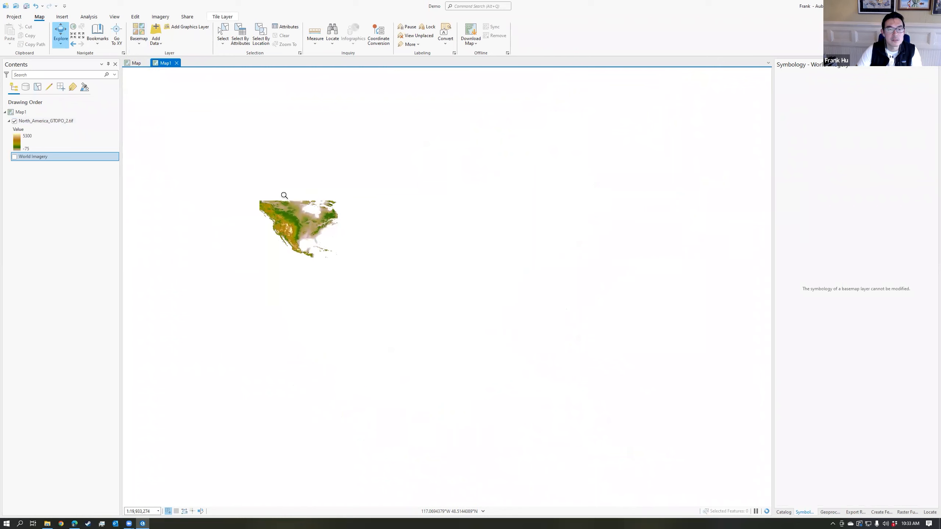
scroll(287, 226, "up", 1)
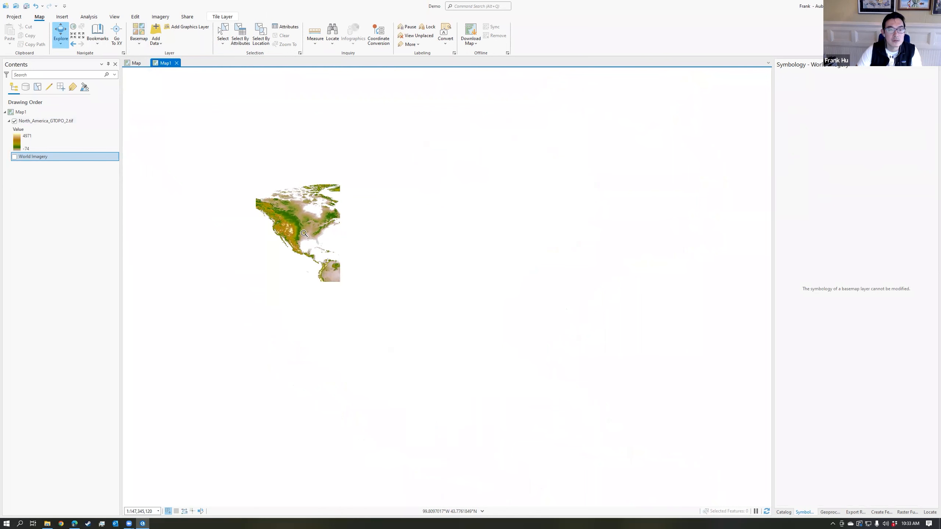
scroll(304, 233, "up", 3)
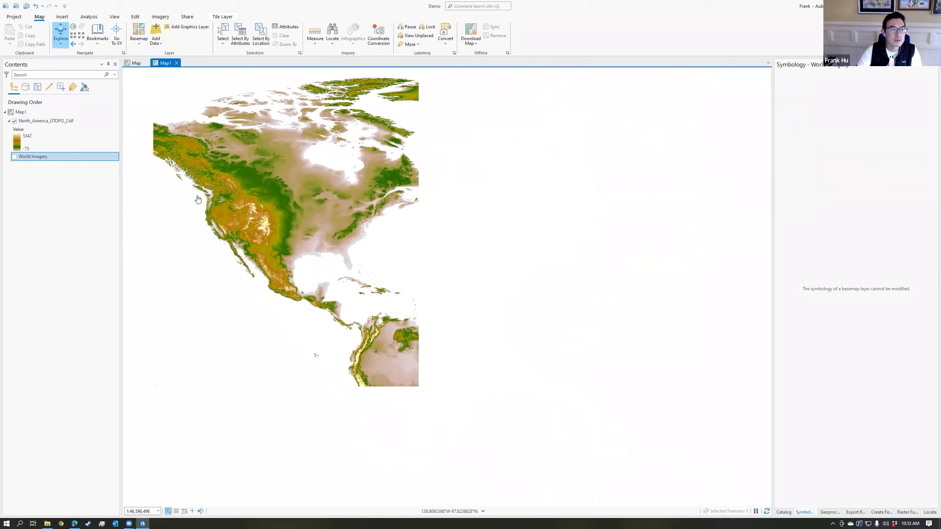
left_click(14, 157)
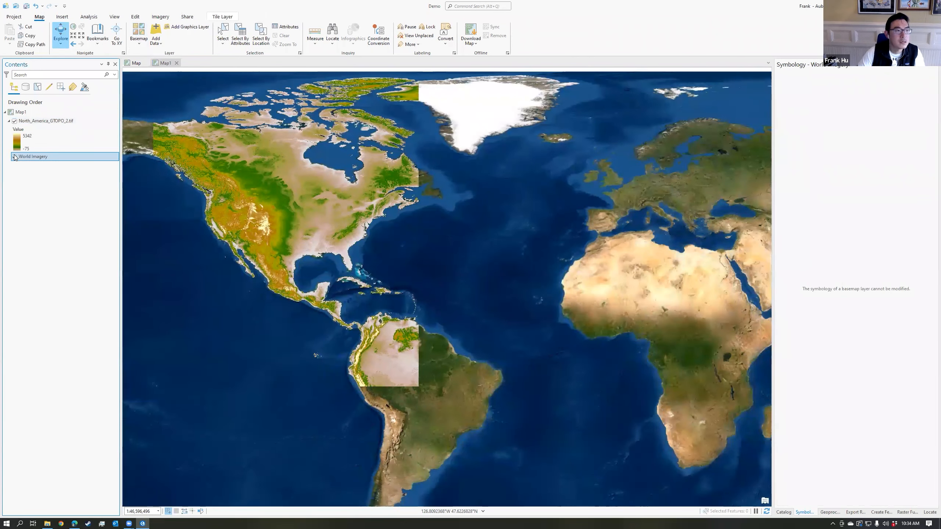
- Set the coordinate system of Map1 to The World from Space, found by searching for "space"
double_click(23, 113)
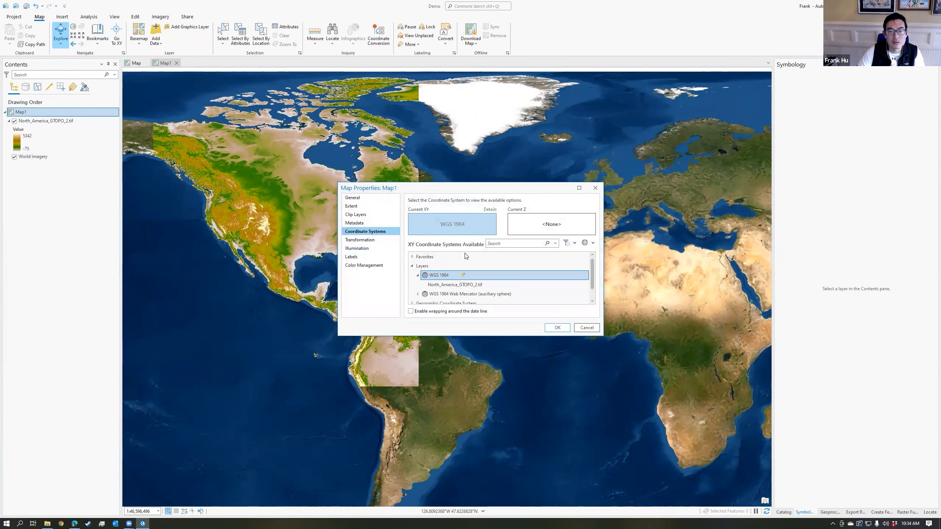
left_click(500, 244)
type("space")
key("Return")
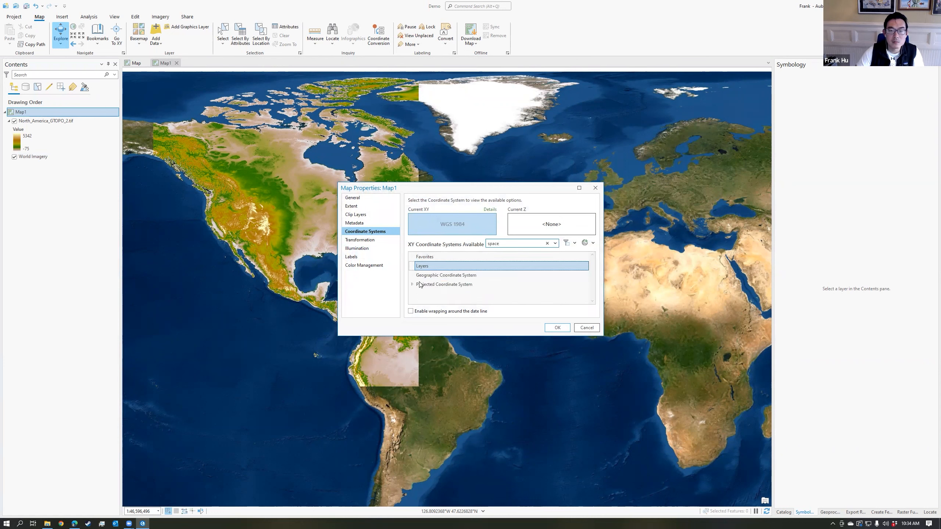
left_click(417, 294)
left_click(444, 299)
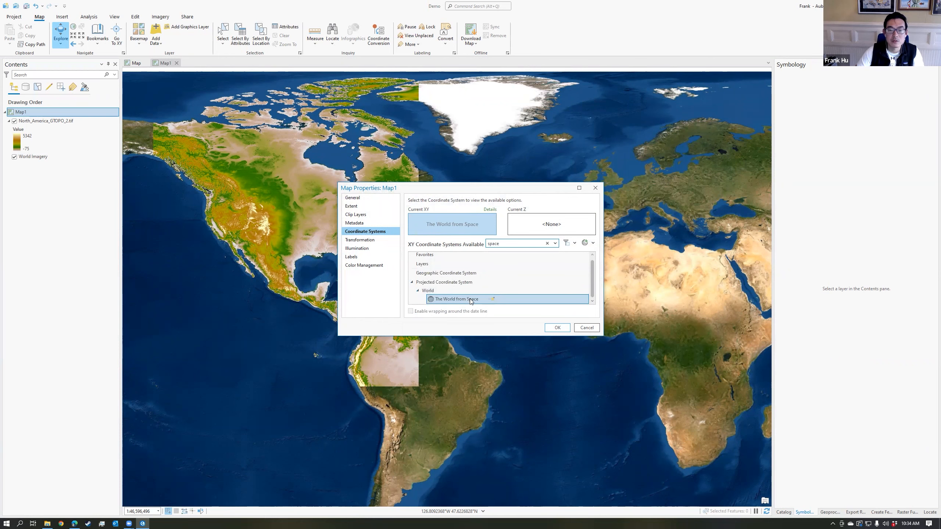
left_click(551, 328)
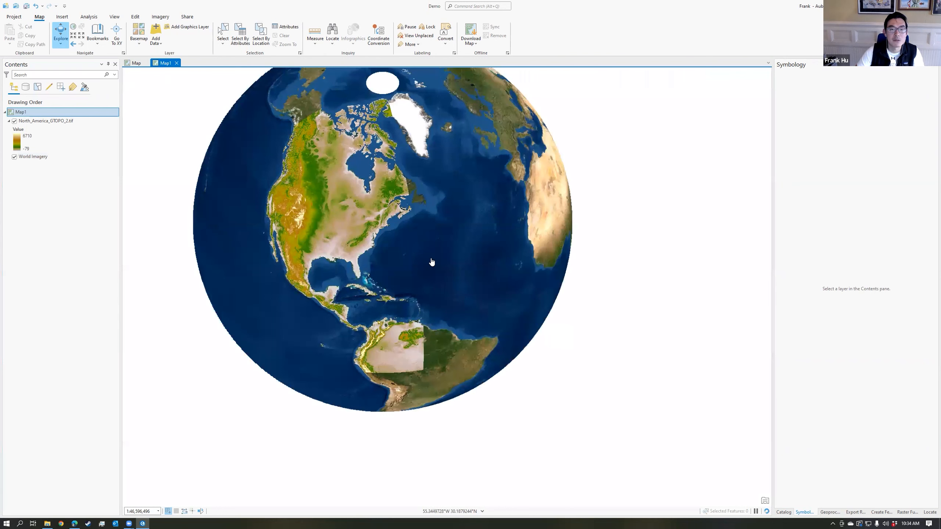
left_click_drag(466, 296, 465, 298)
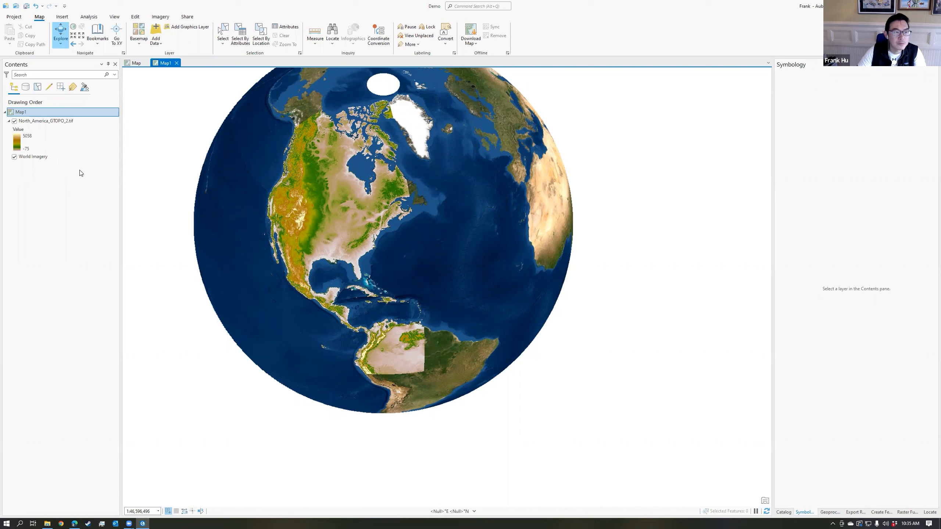
- Apply a modified copy of The World from Space to Map1 with longitude of center -96.9 and latitude of center 35.7
double_click(65, 112)
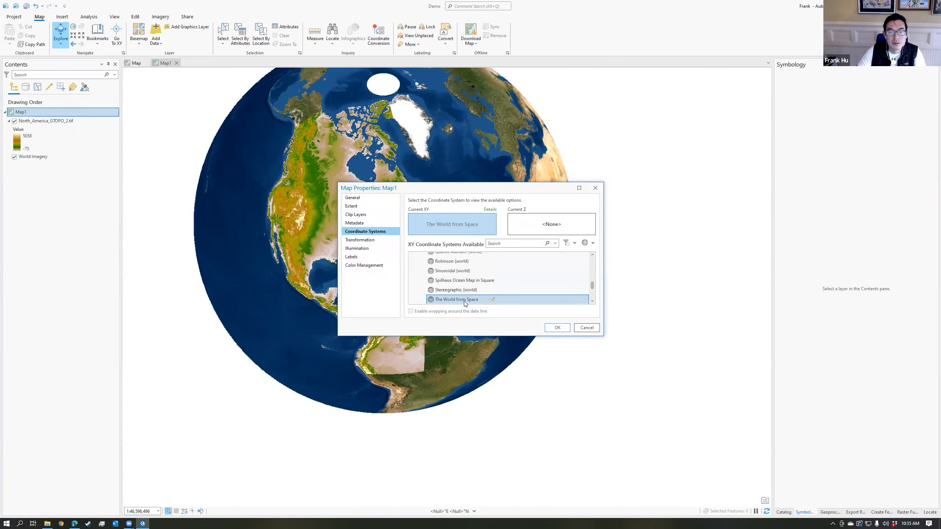
right_click(467, 300)
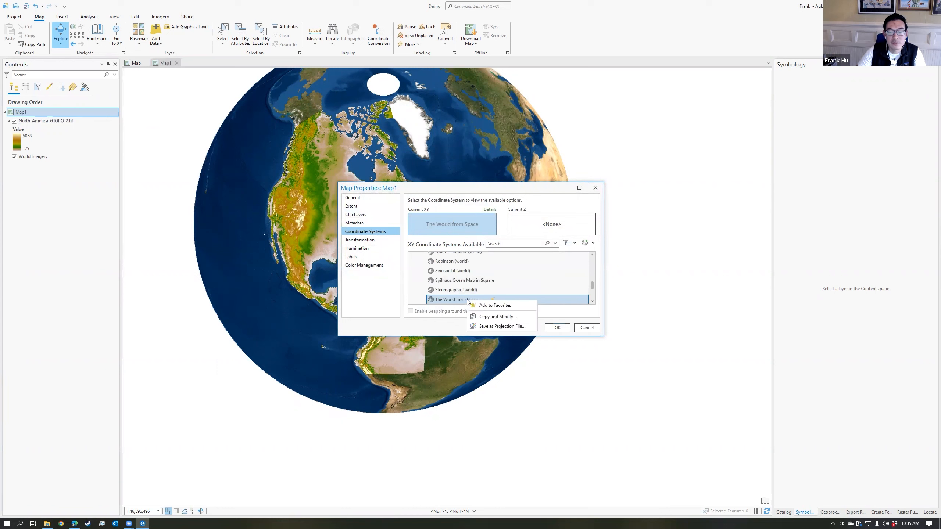
left_click(483, 317)
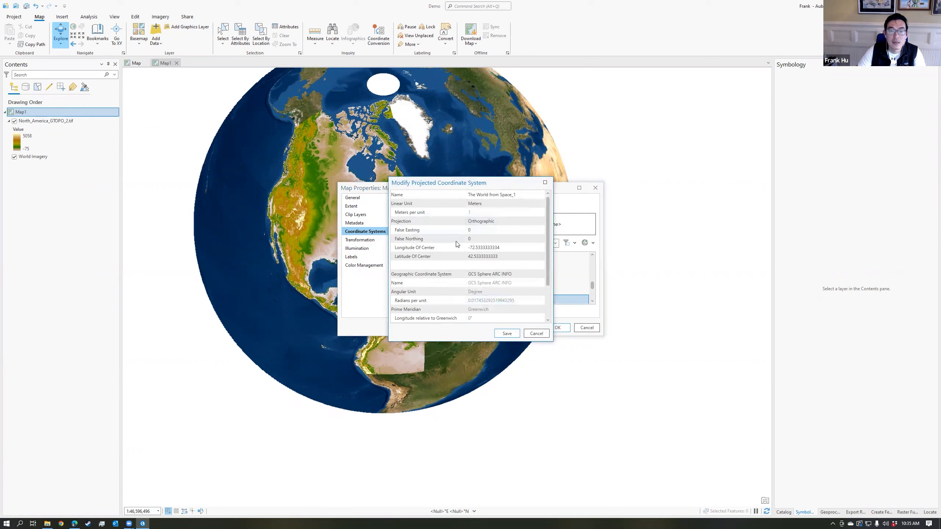
left_click(507, 249)
left_click(503, 248)
left_click(505, 257)
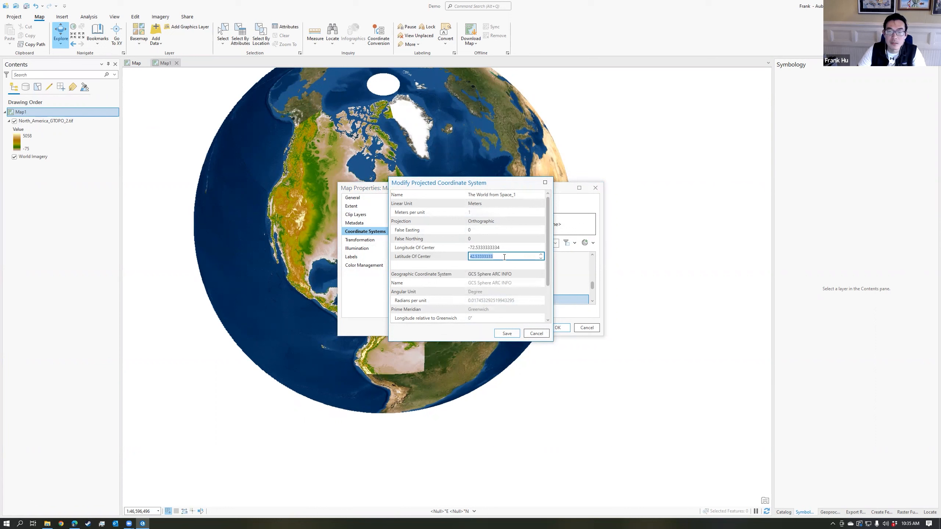
left_click(505, 248)
type("-96.9")
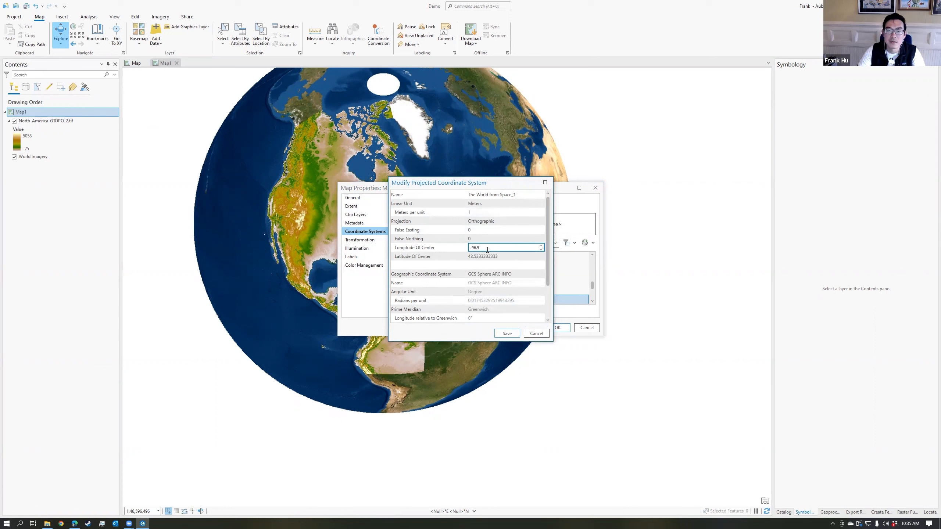
left_click(507, 256)
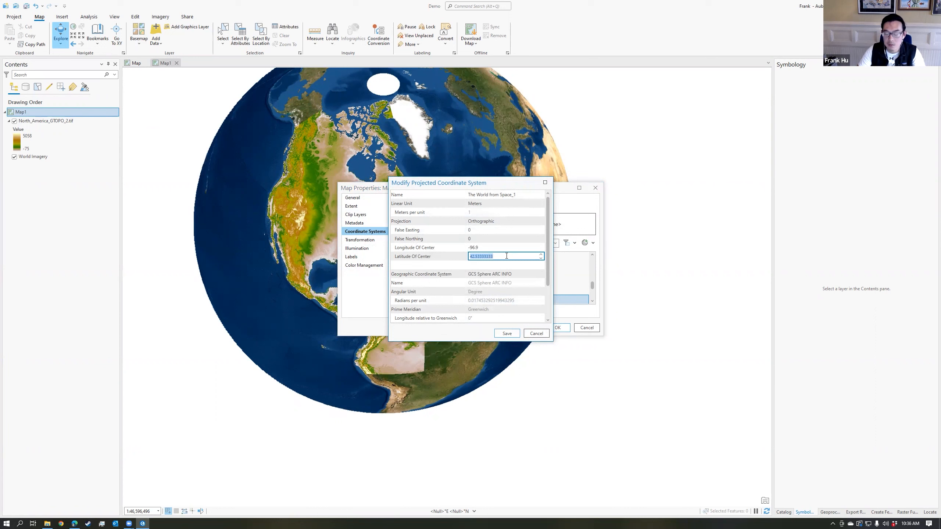
type("35.7")
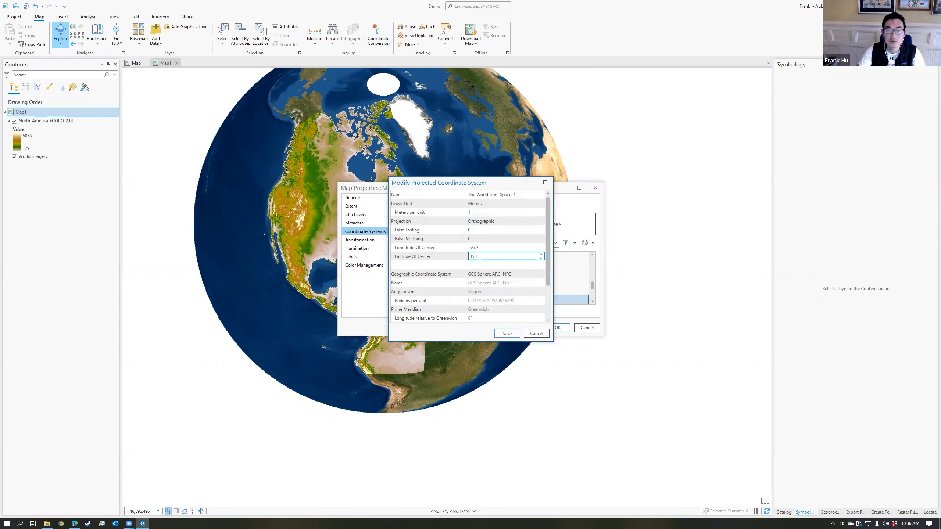
left_click(508, 334)
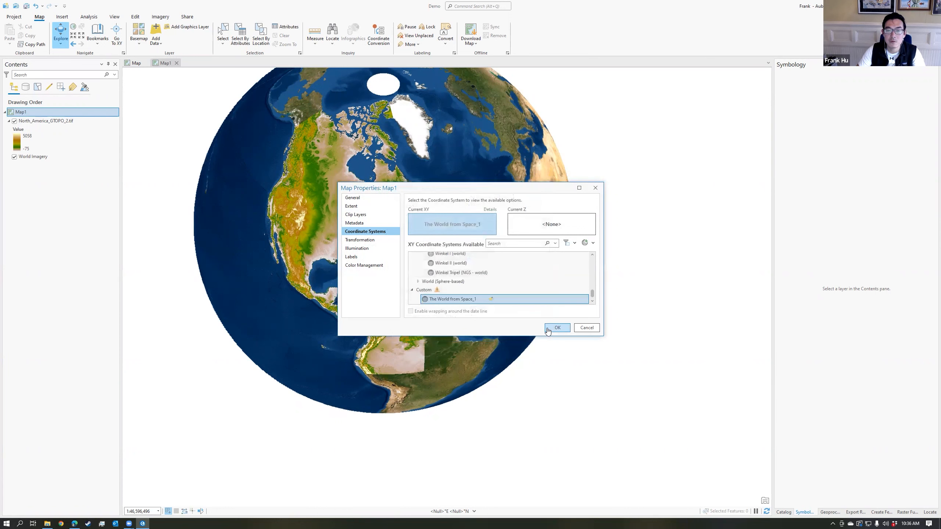
left_click(548, 328)
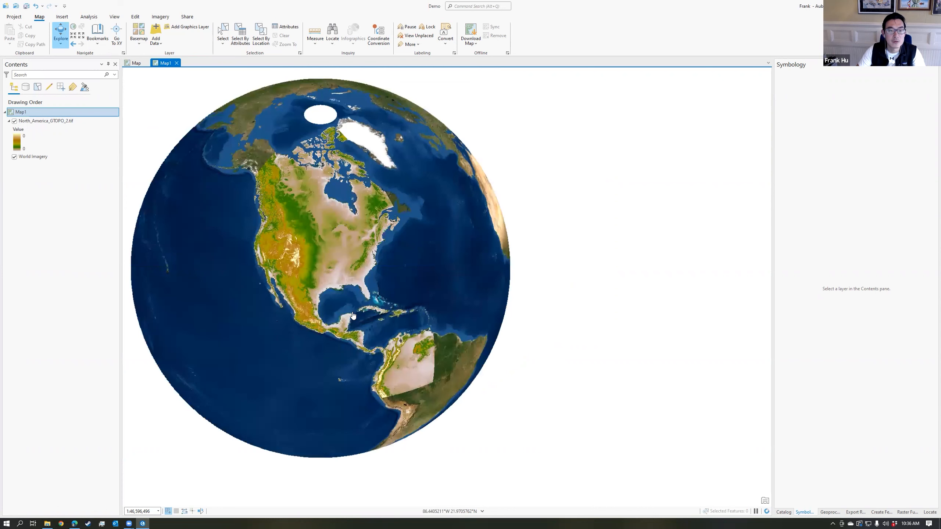
- Examine the elevation raster on the recentred globe, from the Louisiana Gulf coast up to the whole United States
left_click_drag(285, 283, 418, 289)
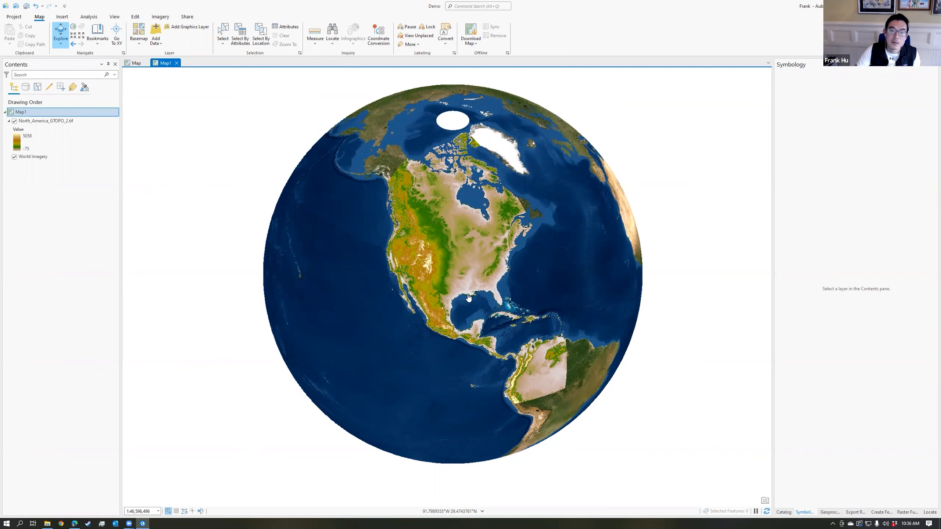
scroll(474, 301, "up", 2)
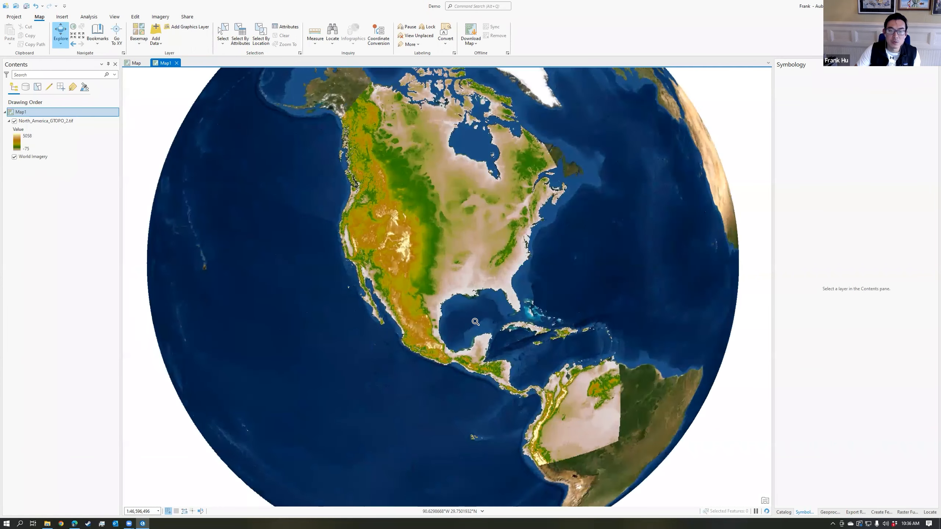
scroll(474, 312, "up", 5)
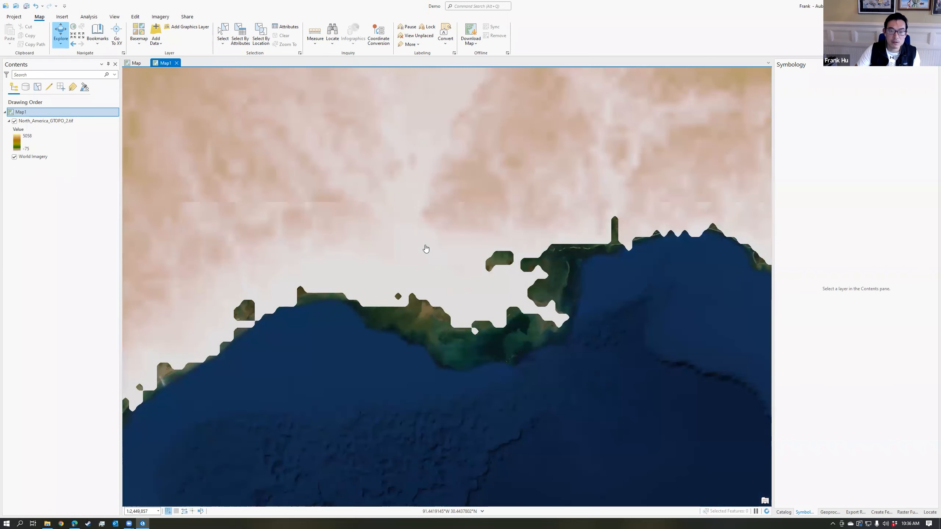
scroll(426, 249, "up", 1)
scroll(426, 249, "down", 1)
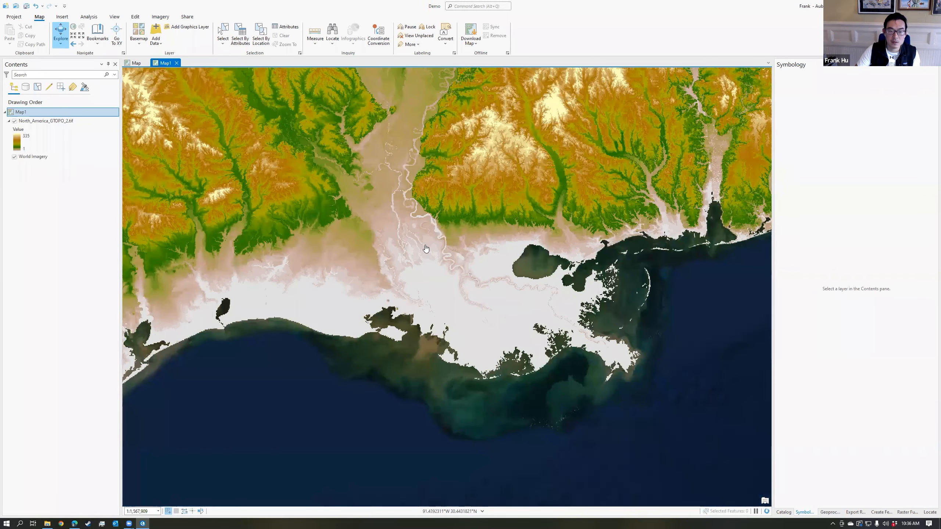
scroll(427, 249, "up", 1)
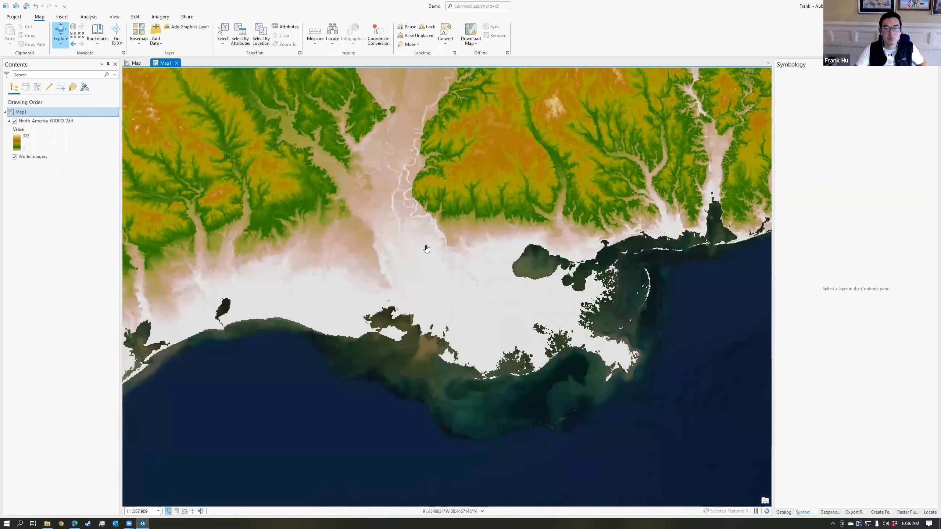
scroll(457, 230, "down", 5)
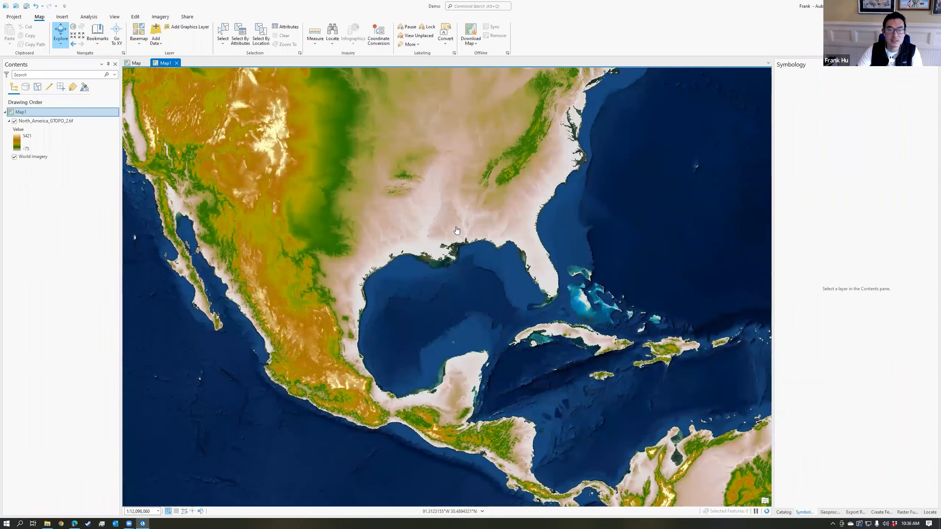
left_click_drag(462, 278, 534, 452)
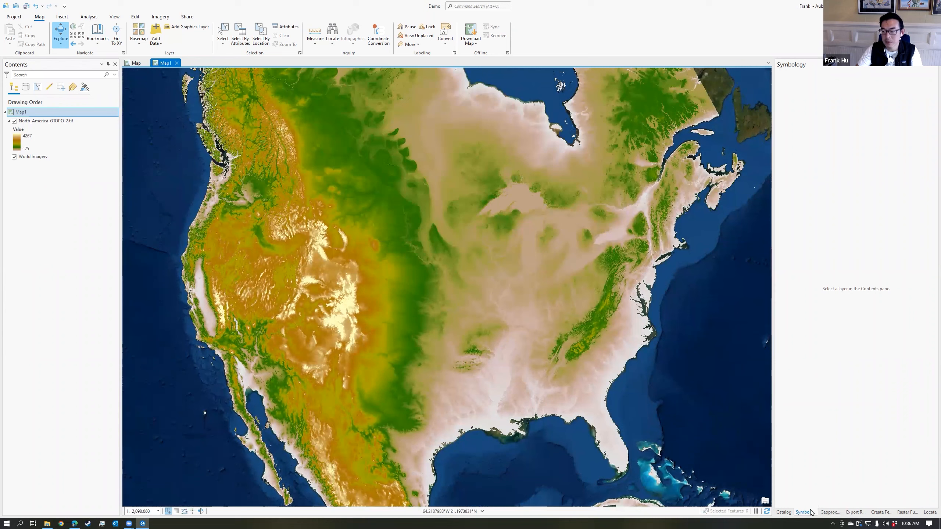
- Find the 3D Analyst HillShade geoprocessing tool and set its input raster to North_America_GTOPO_2.tif
left_click(830, 513)
left_click(781, 74)
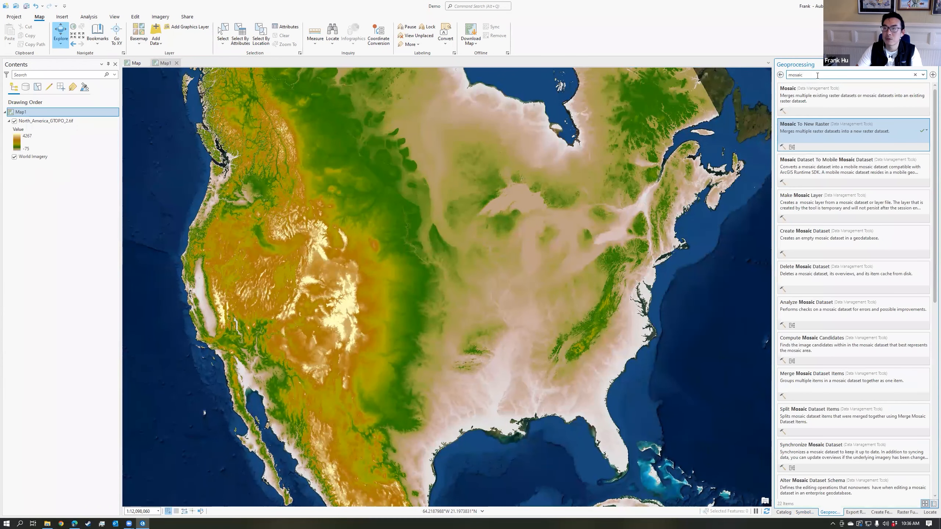
type("hillshade")
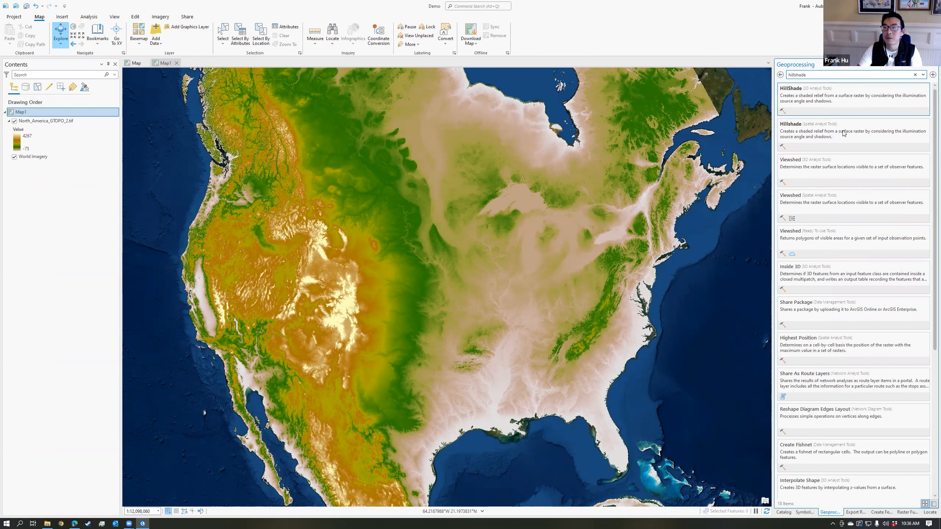
left_click(834, 103)
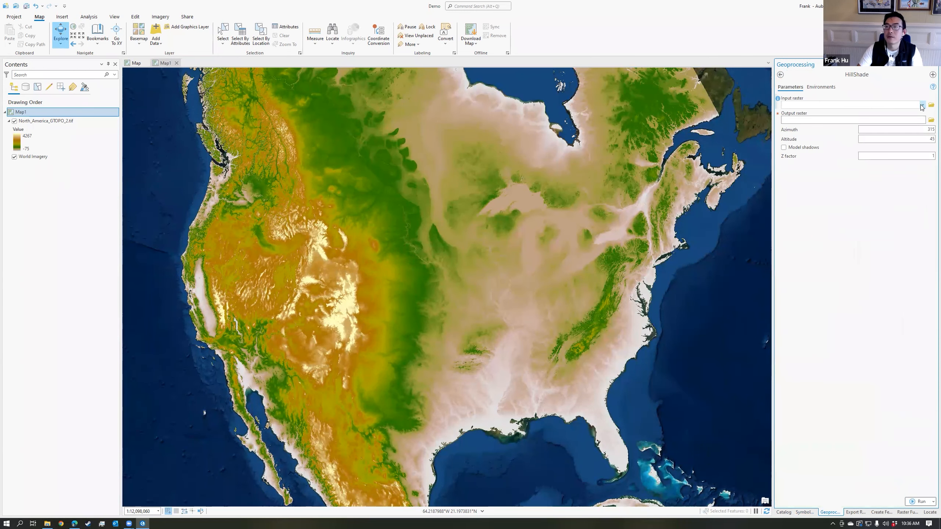
left_click(922, 105)
left_click(834, 114)
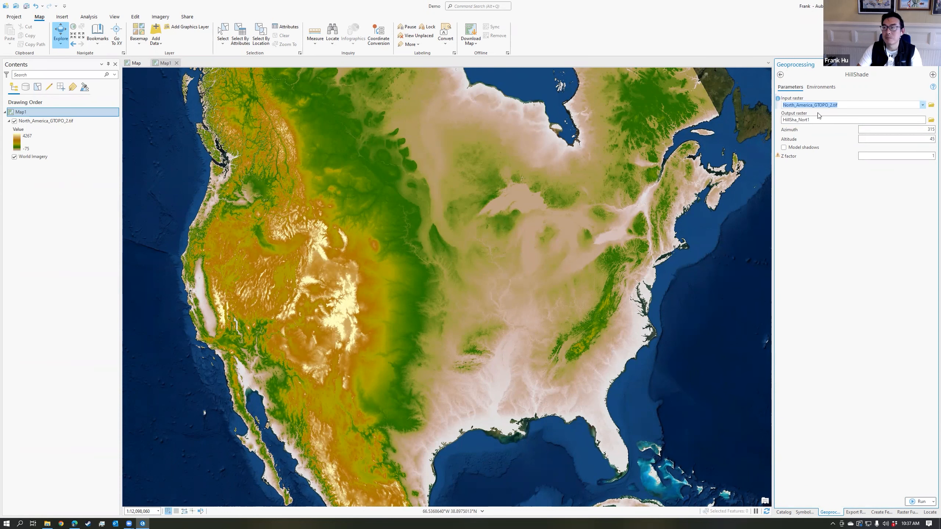
- Save the output raster as hillshade_demo.tif in the Demo project folder and run the HillShade tool
left_click(931, 120)
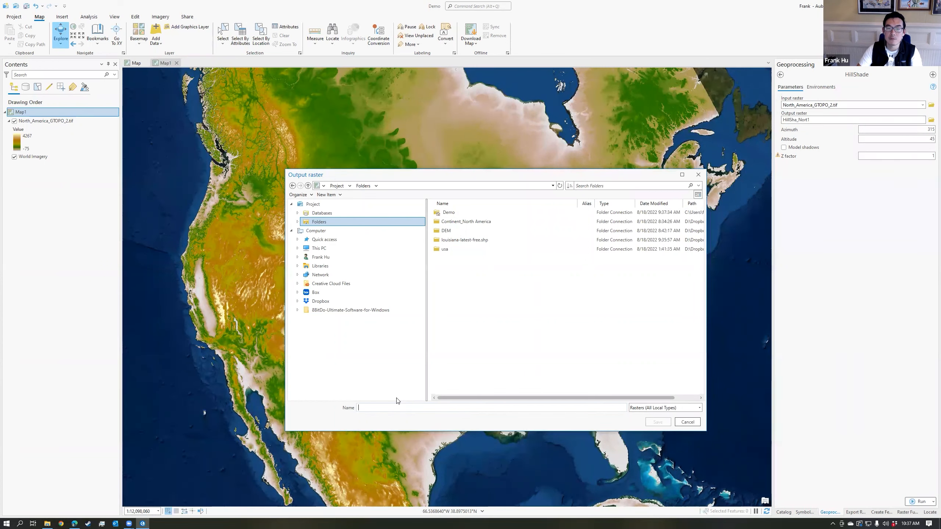
left_click(500, 213)
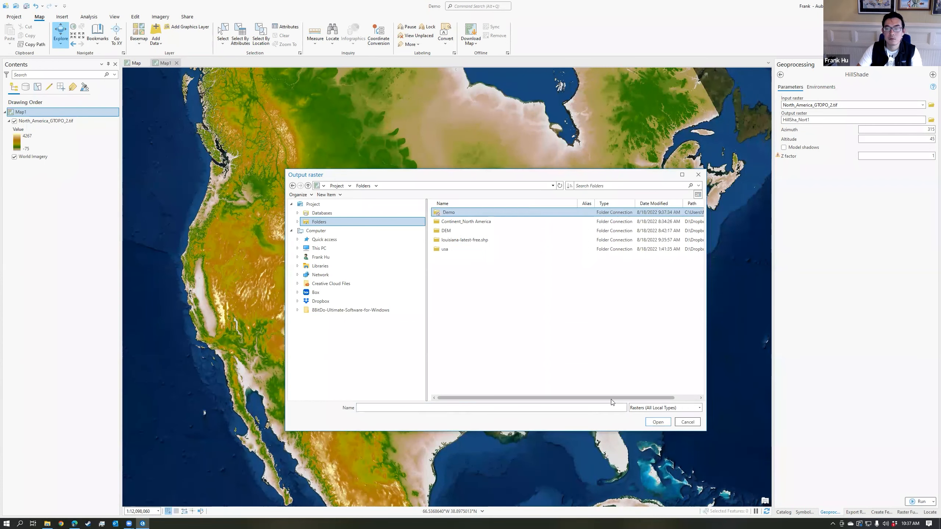
left_click(653, 423)
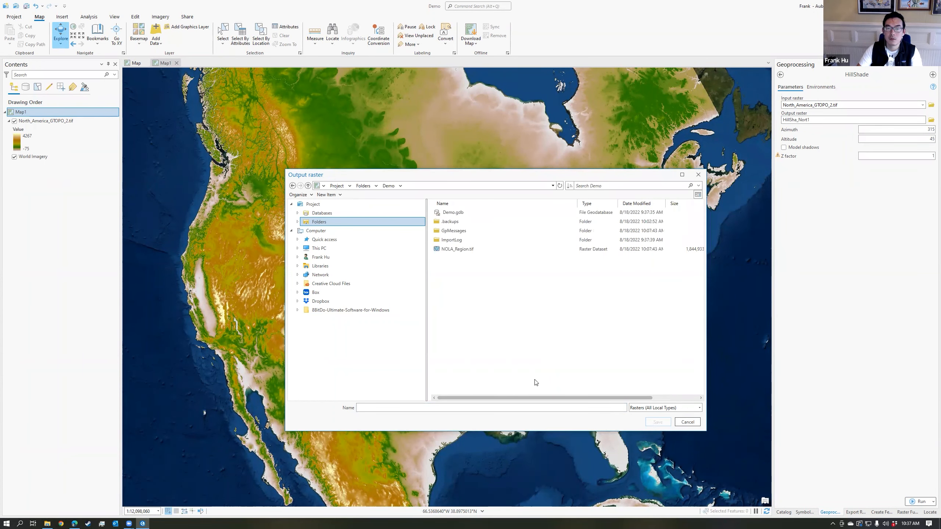
type("hillshade_dem")
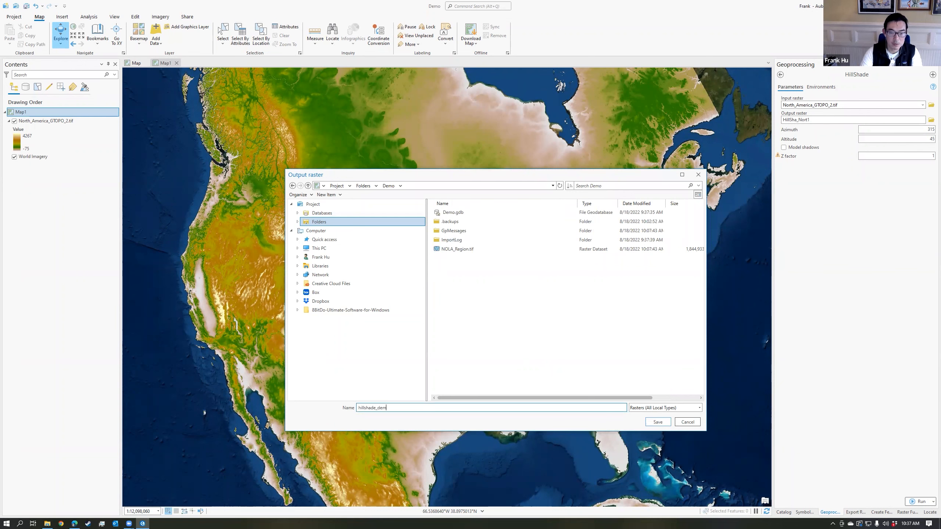
type("o.tif")
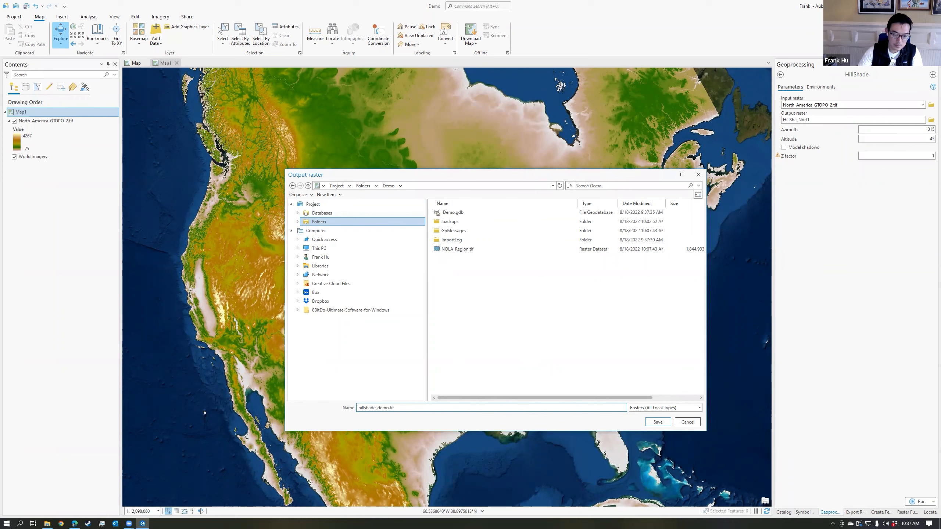
key("Return")
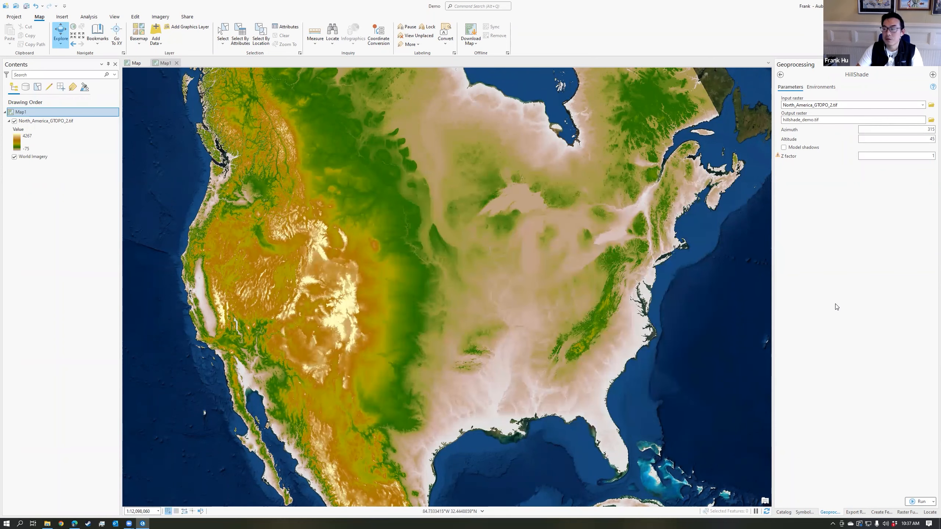
left_click(920, 501)
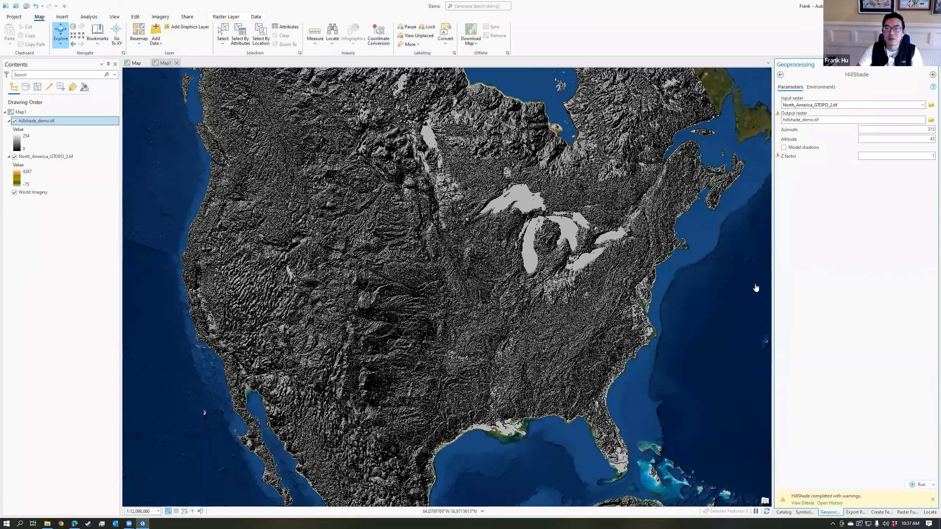
- Inspect the hillshade down to the Gulf of Mexico and turn off the hillshade_demo.tif layer
left_click(666, 293)
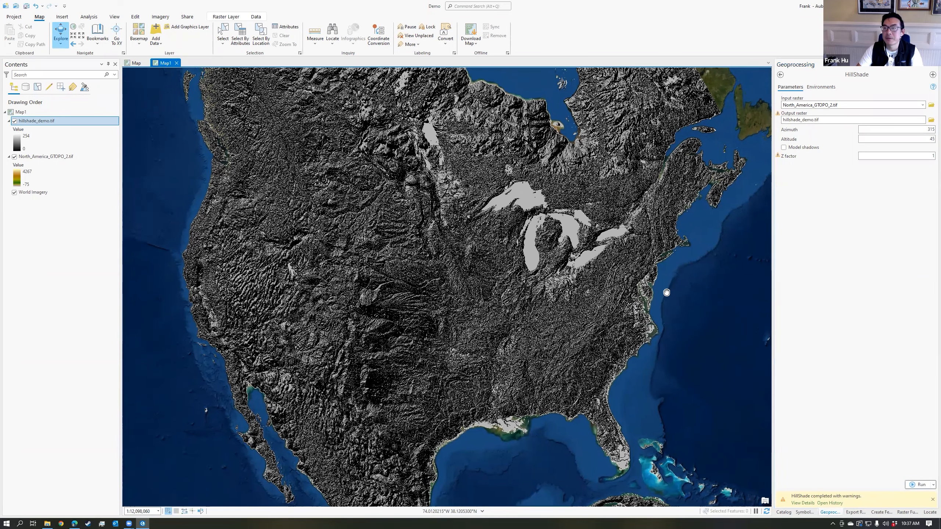
left_click_drag(667, 292, 634, 203)
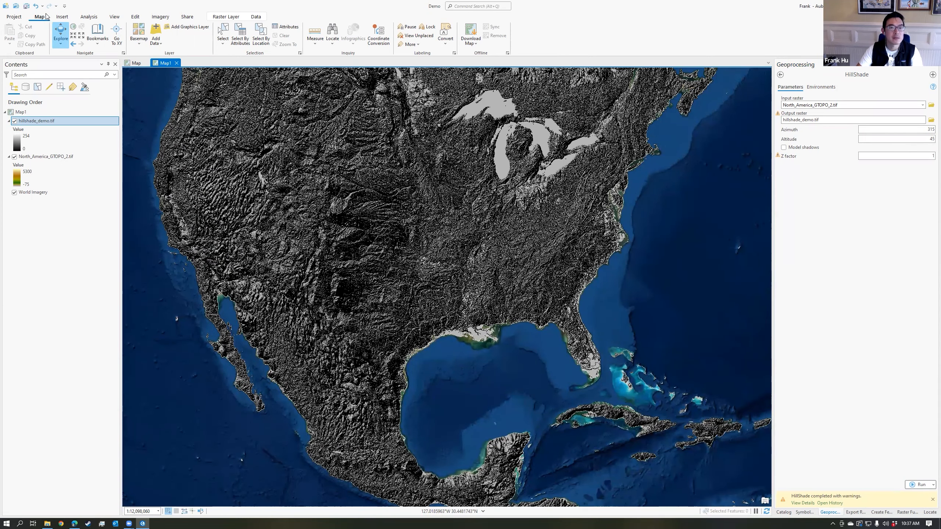
left_click(15, 120)
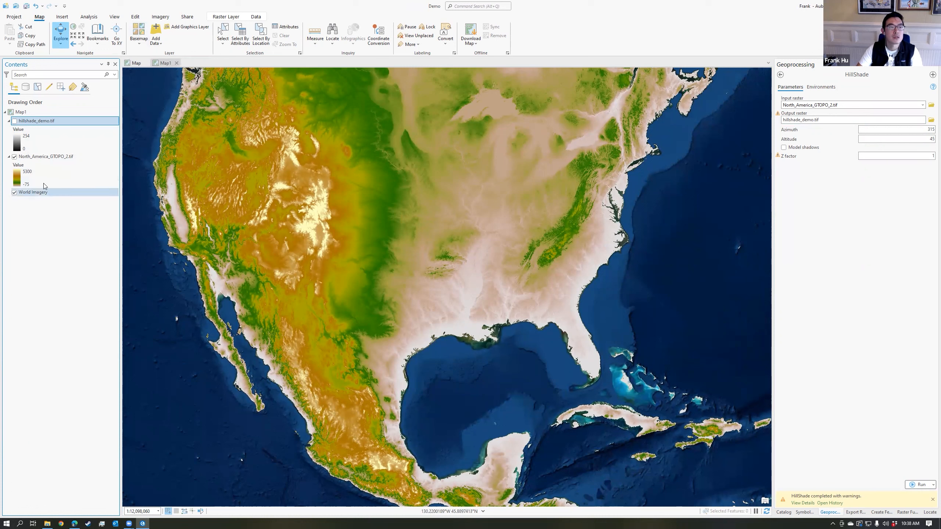
- Create a hillshade layer from North_America_GTOPO_2.tif with the Hillshade surface raster function, keeping the Traditional type
left_click(53, 158)
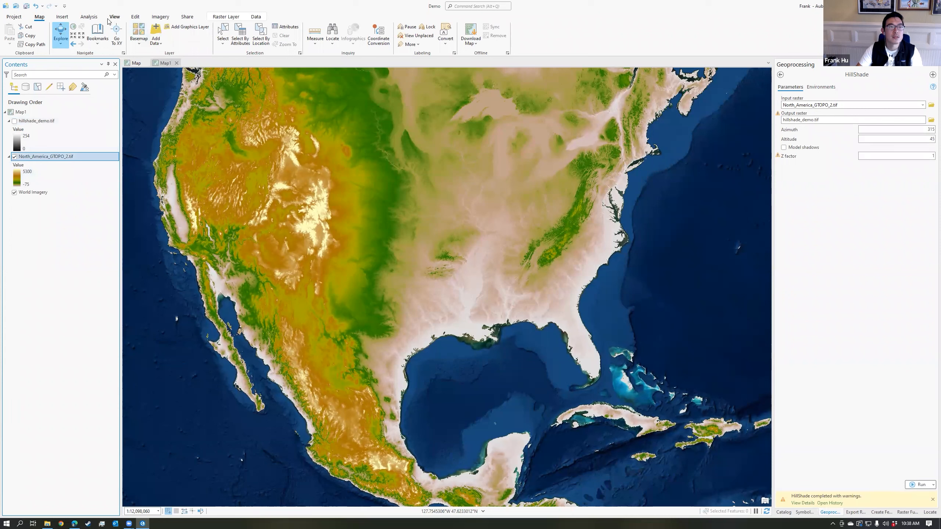
left_click(89, 17)
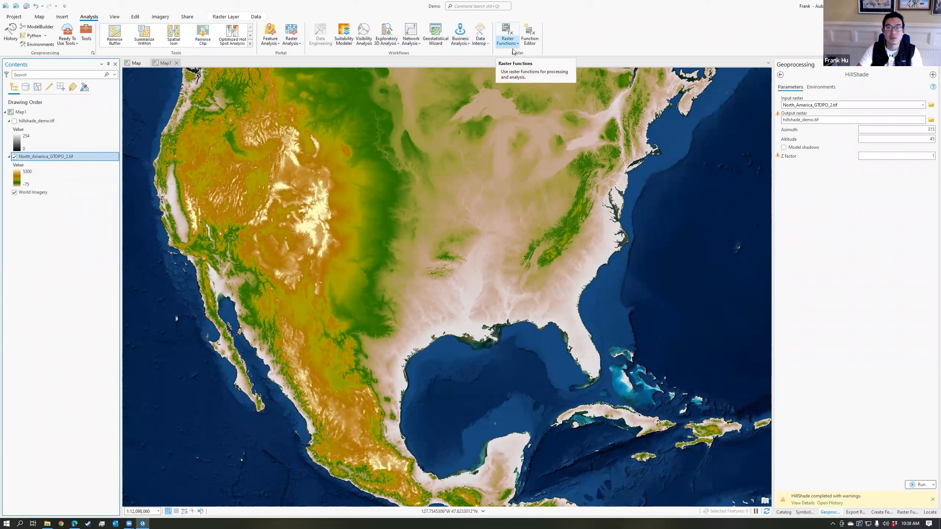
left_click(512, 32)
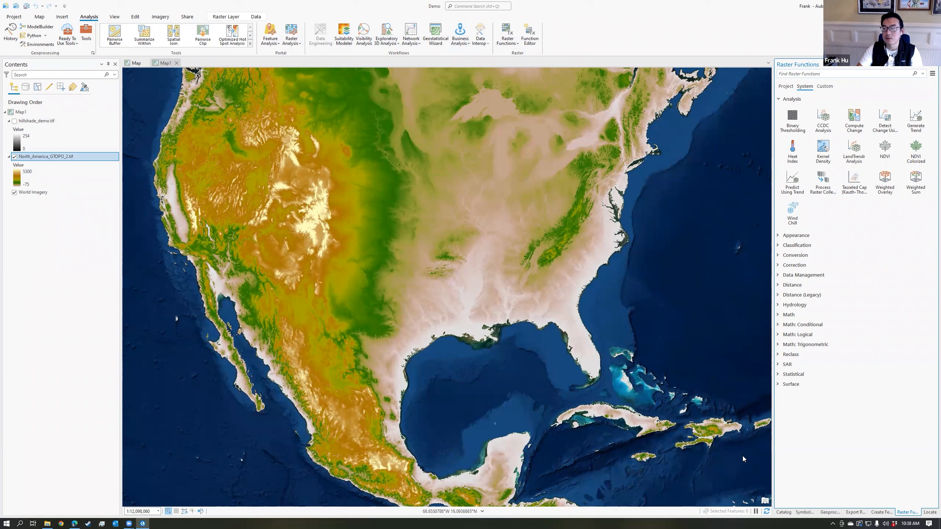
left_click(782, 385)
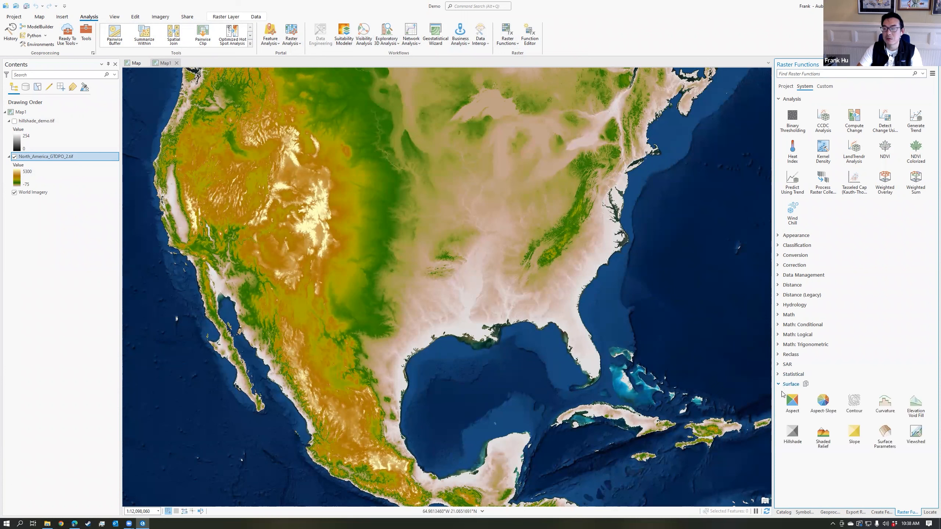
left_click(793, 434)
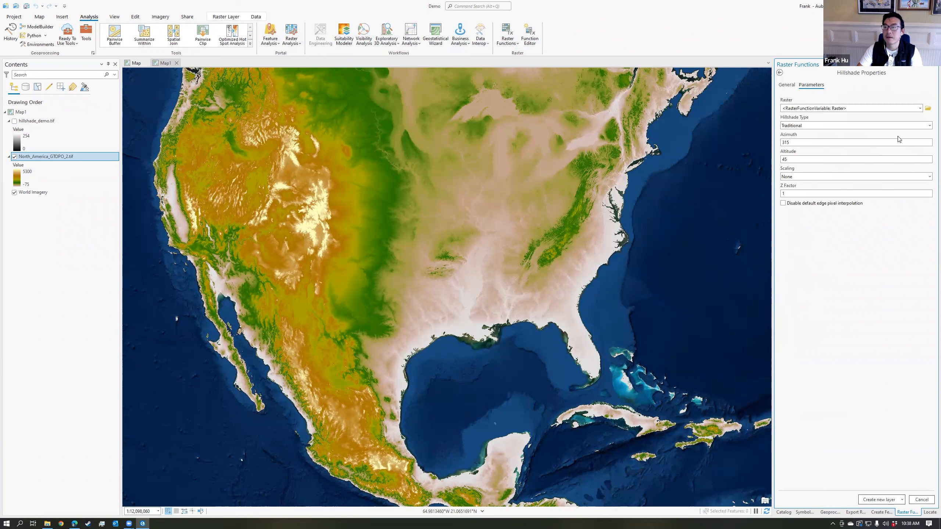
left_click(920, 108)
left_click(847, 123)
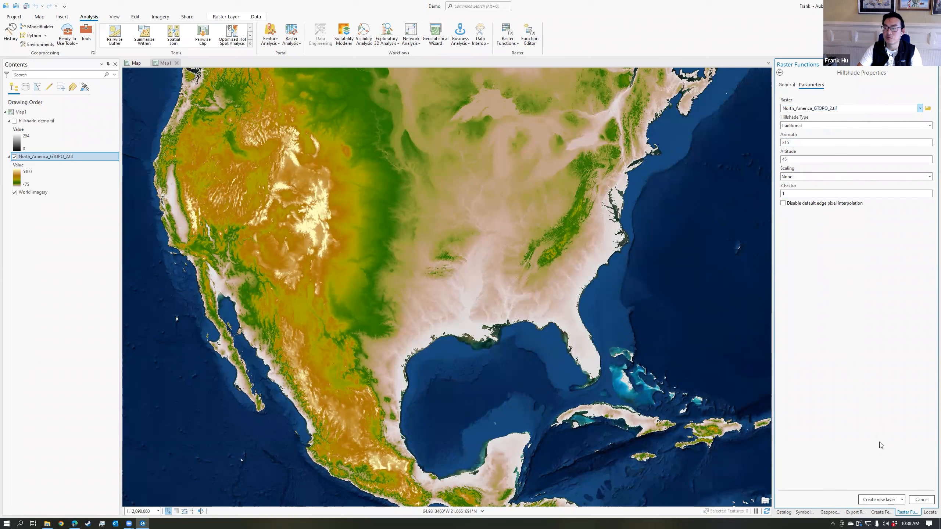
left_click(880, 501)
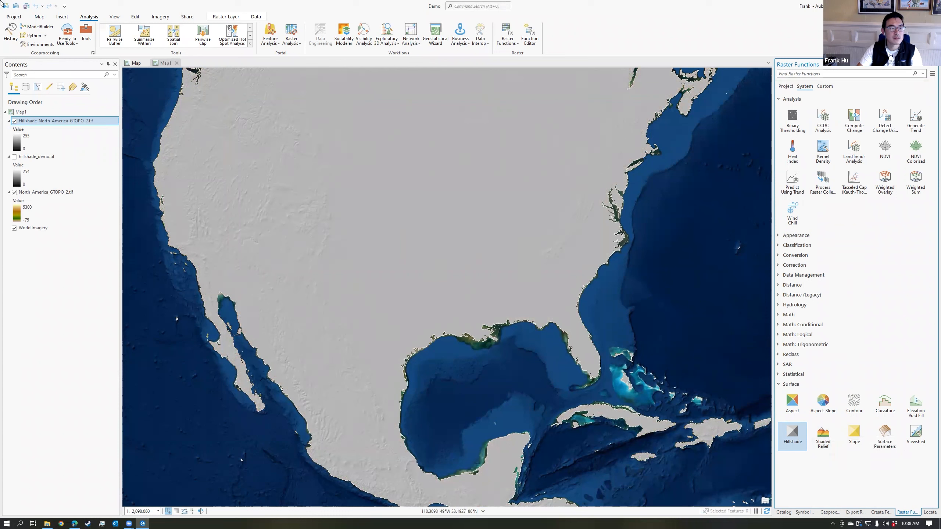
- Set the stretch statistics of the Hillshade_North_America_GTOPO_2.tif layer to DRA and inspect the relief of the southeastern United States
left_click(20, 143)
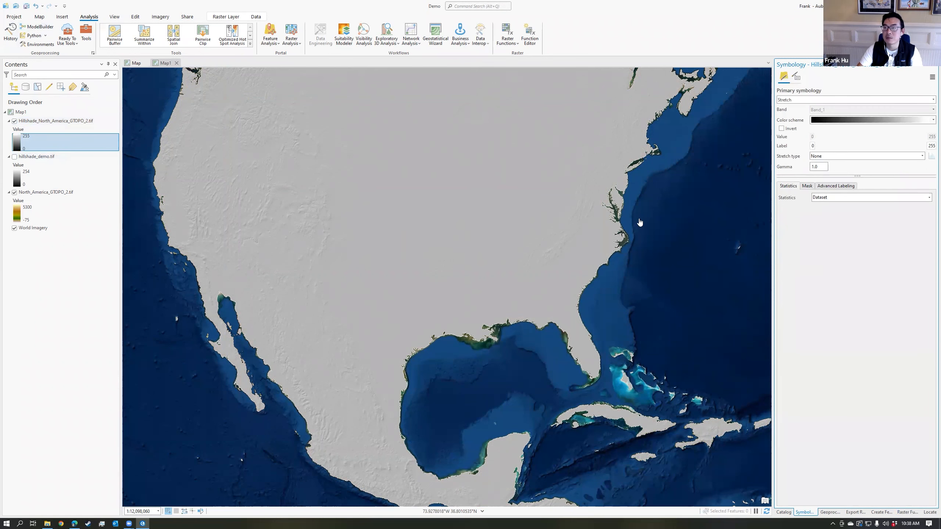
left_click(831, 198)
left_click(833, 214)
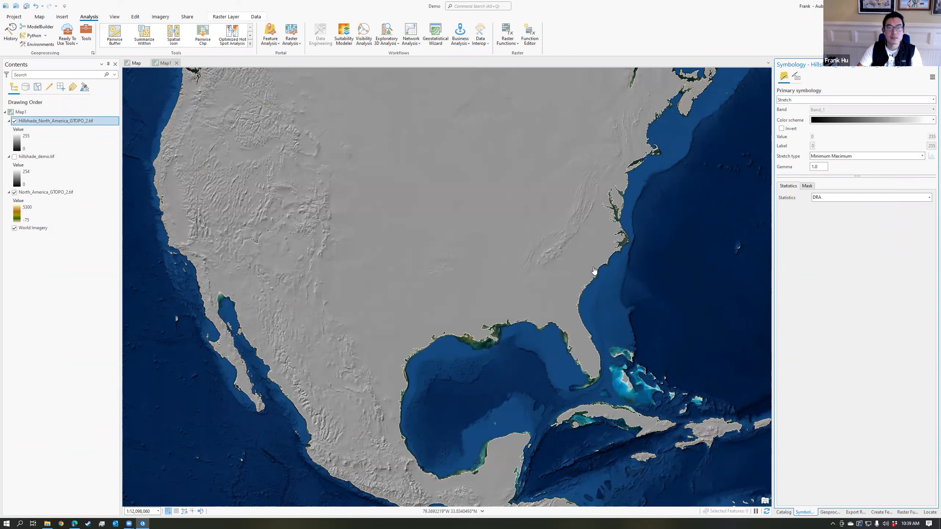
scroll(487, 298, "up", 2)
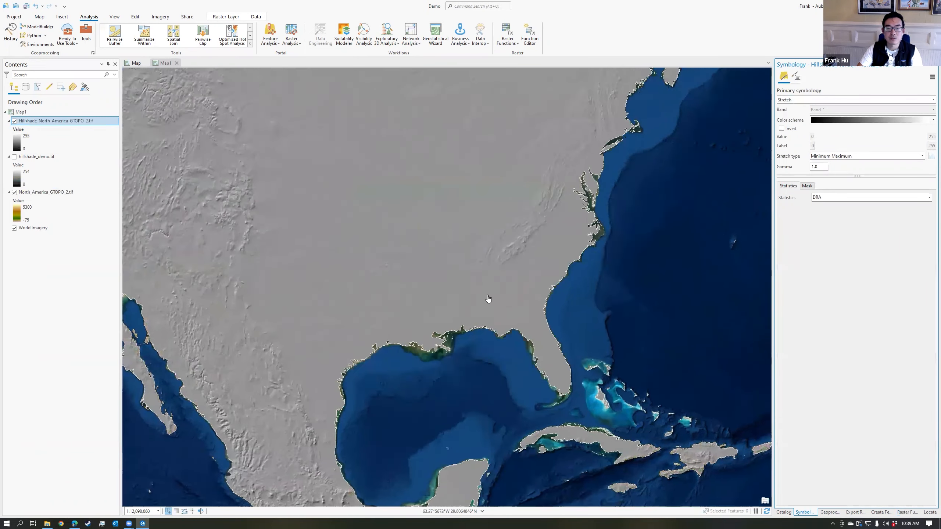
scroll(341, 292, "up", 2)
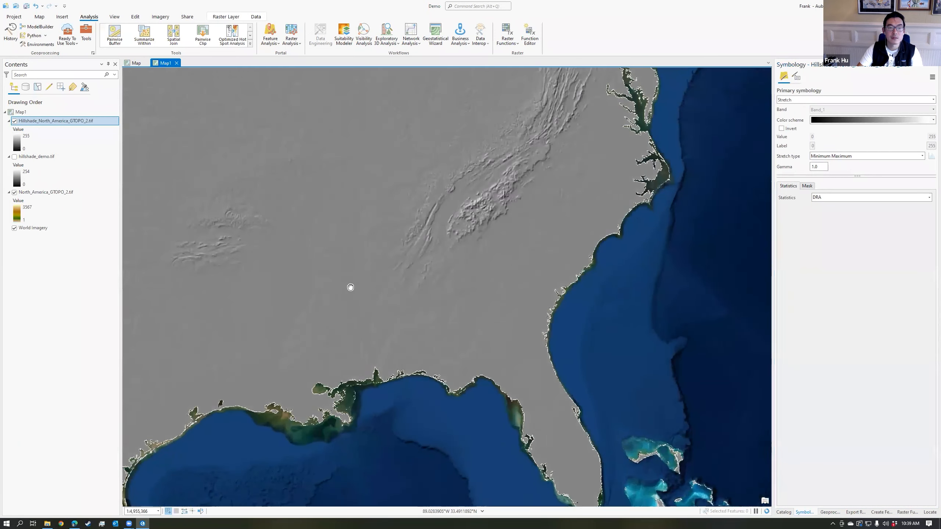
left_click_drag(348, 288, 460, 288)
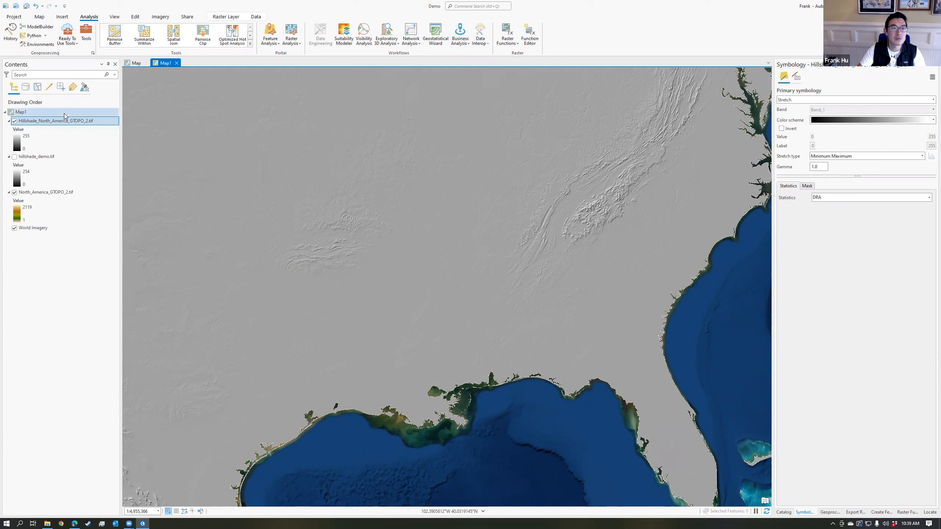
- Try the Multiply layer blend on the Hillshade_North_America_GTOPO_2.tif layer
left_click(220, 19)
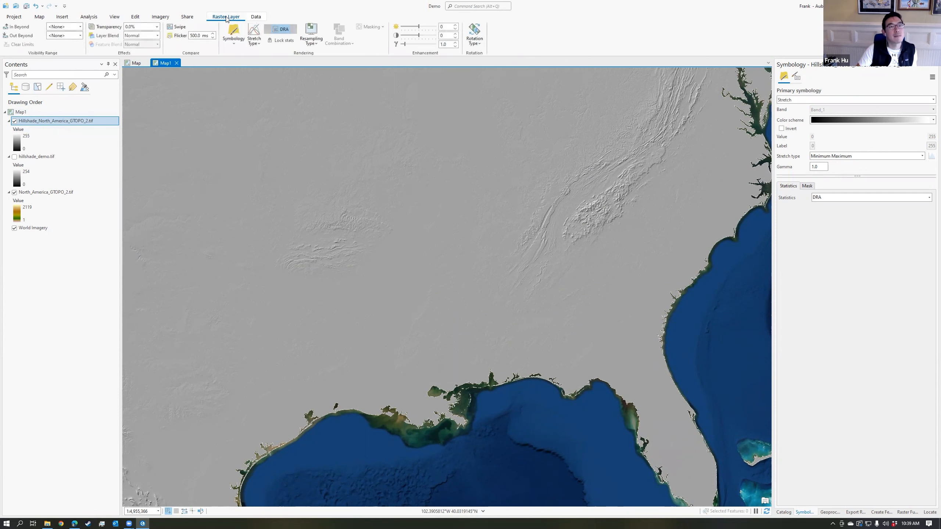
left_click(157, 36)
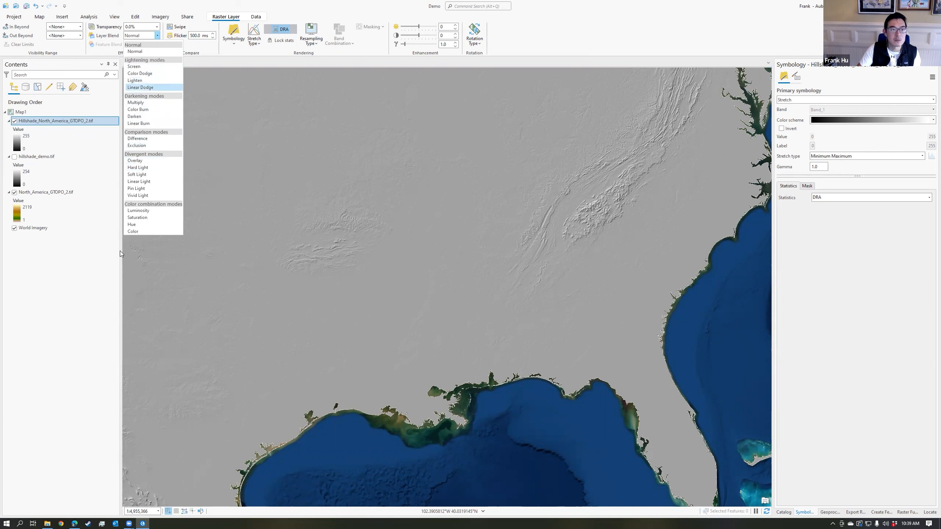
left_click(141, 100)
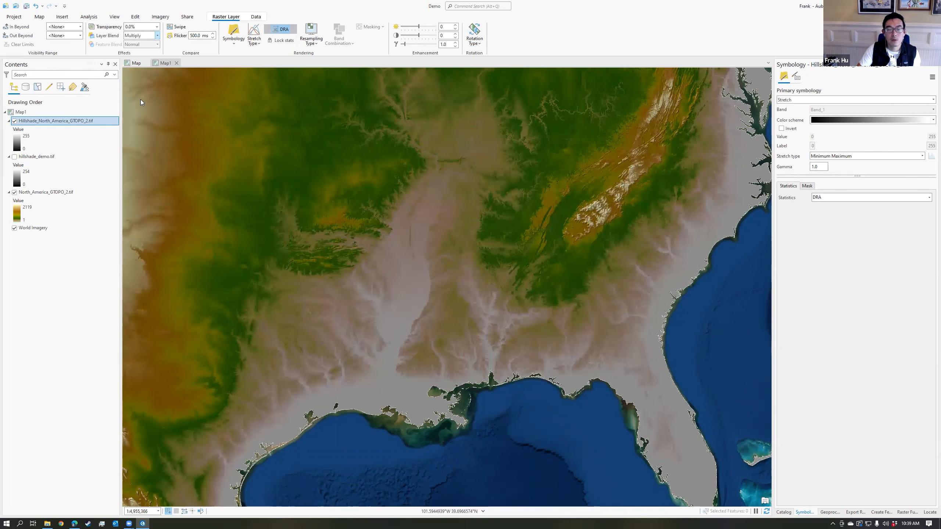
- Set the layer blend of Hillshade_North_America_GTOPO_2.tif to Overlay and inspect the blended terrain up close
left_click(111, 120)
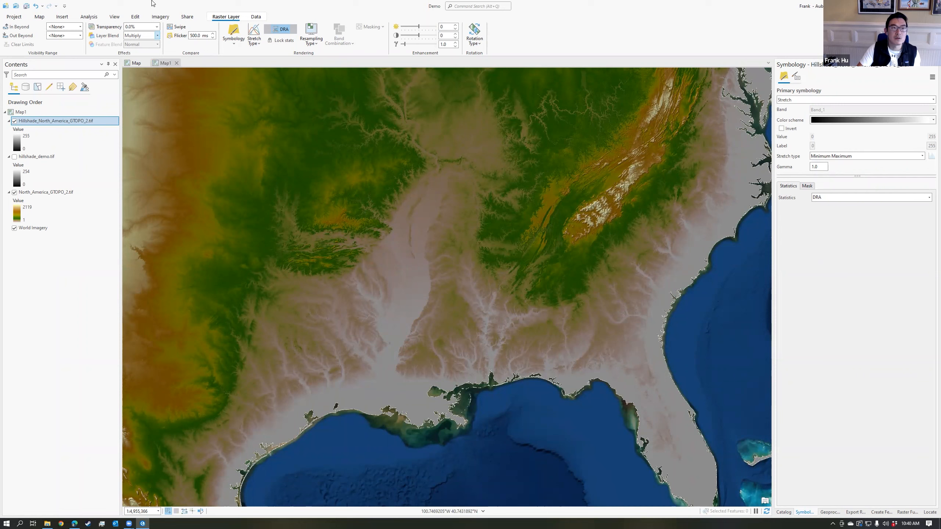
left_click(157, 35)
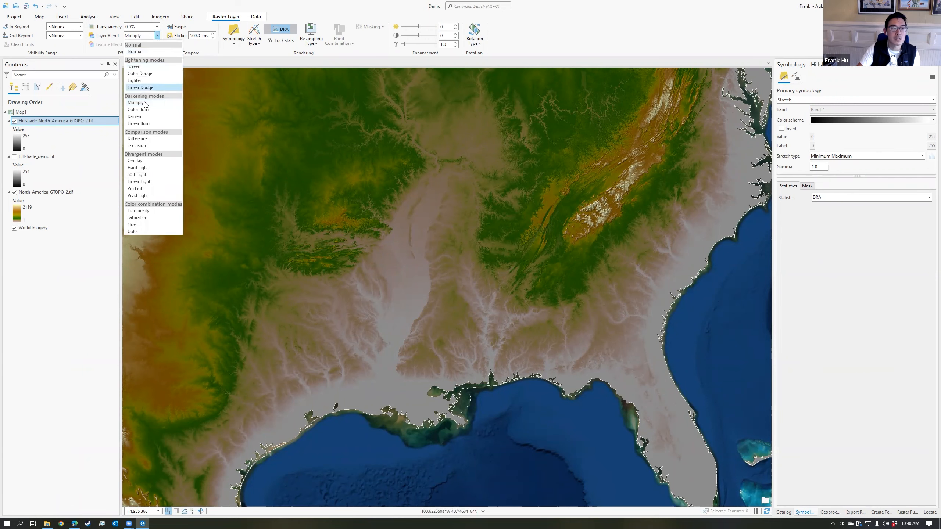
left_click(140, 162)
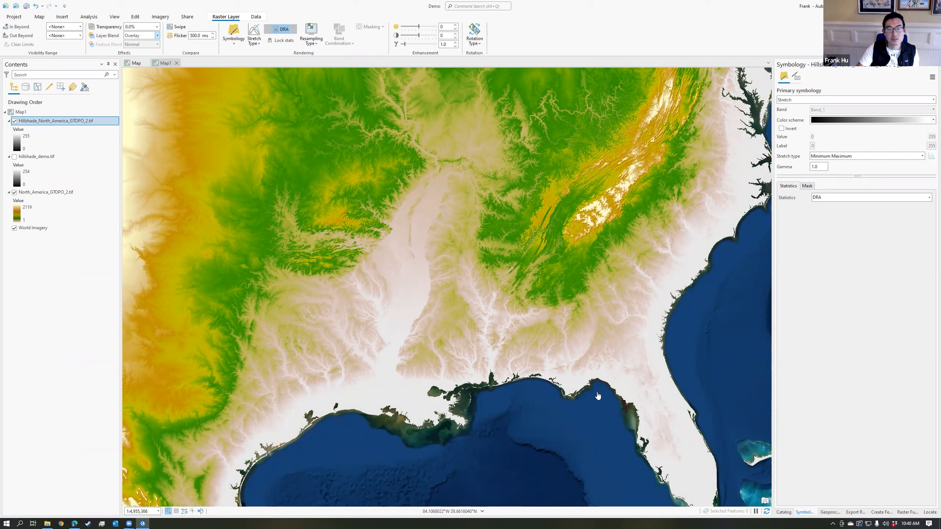
scroll(497, 326, "up", 3)
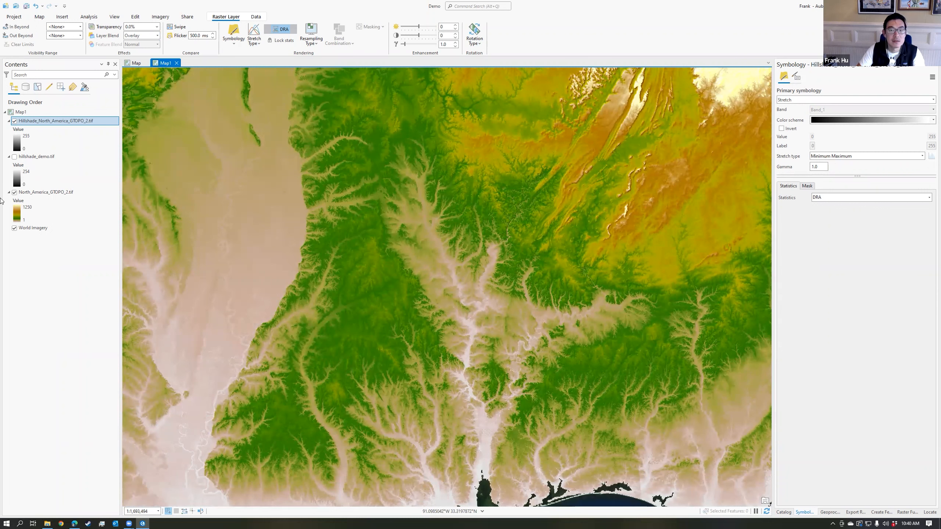
- Try the Color layer blend on the North_America_GTOPO_2.tif elevation layer
left_click(30, 192)
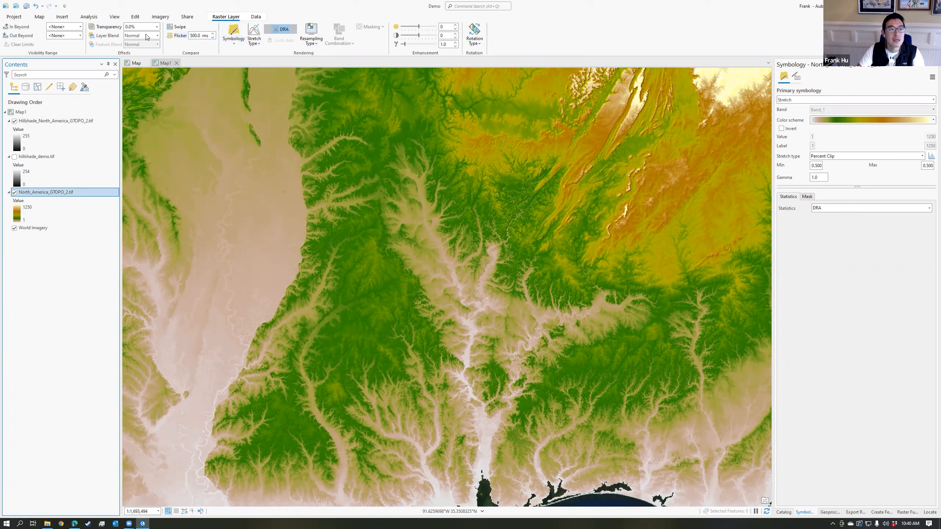
left_click(158, 38)
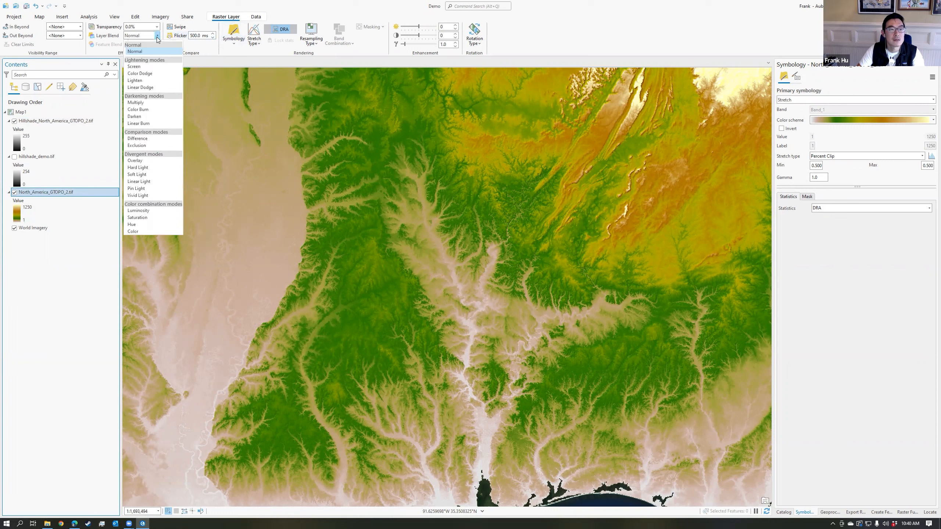
left_click(143, 232)
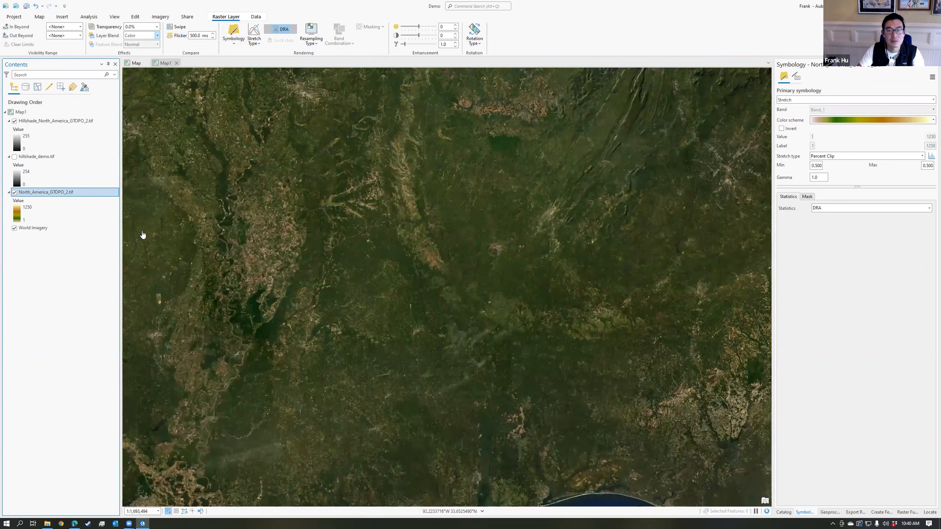
- Turn off the Hillshade_North_America_GTOPO_2.tif layer and set the layer blend of North_America_GTOPO_2.tif to Hard Light
left_click(14, 122)
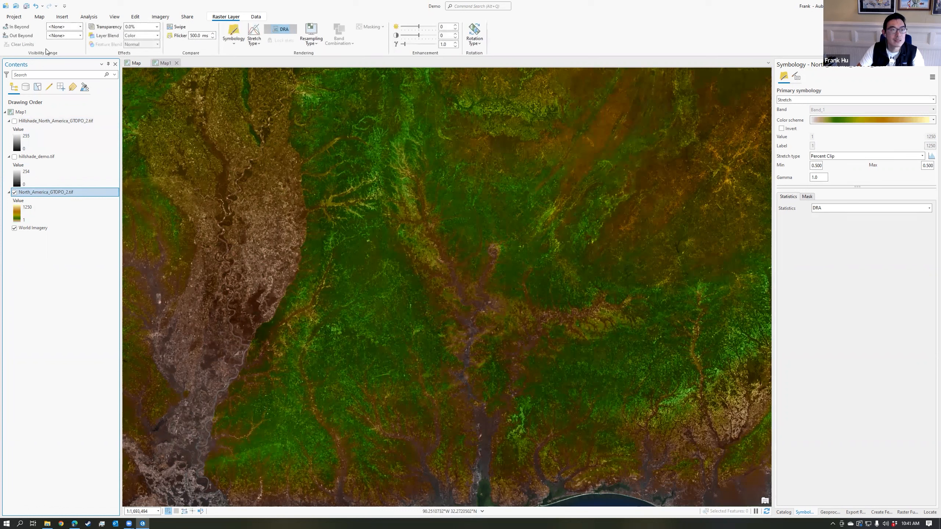
left_click(157, 36)
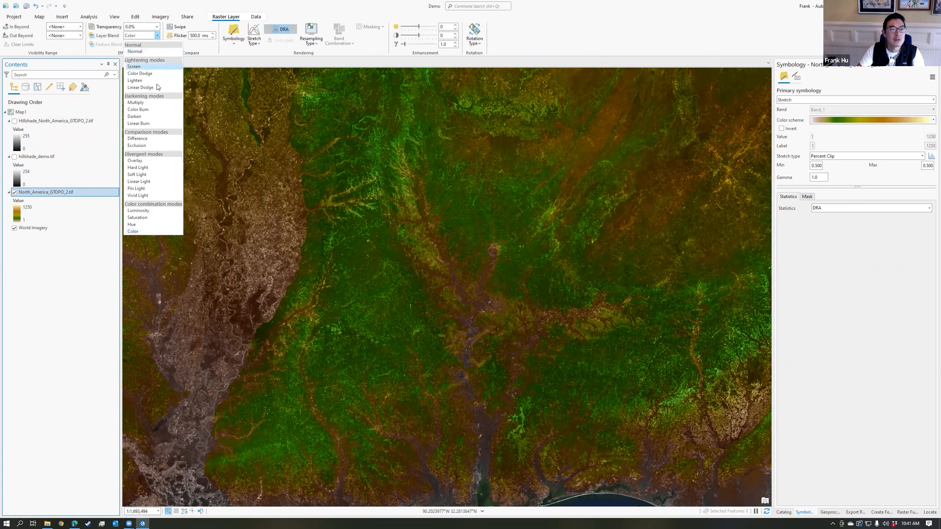
left_click(146, 173)
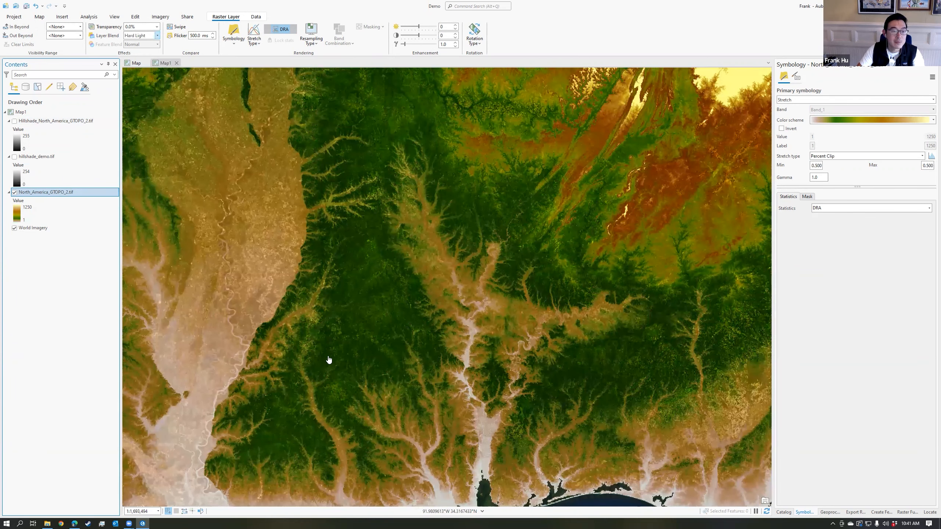
- Turn on the Hillshade_North_America_GTOPO_2.tif layer with the Gulf Coast and Mississippi delta in view
left_click_drag(414, 301, 518, 139)
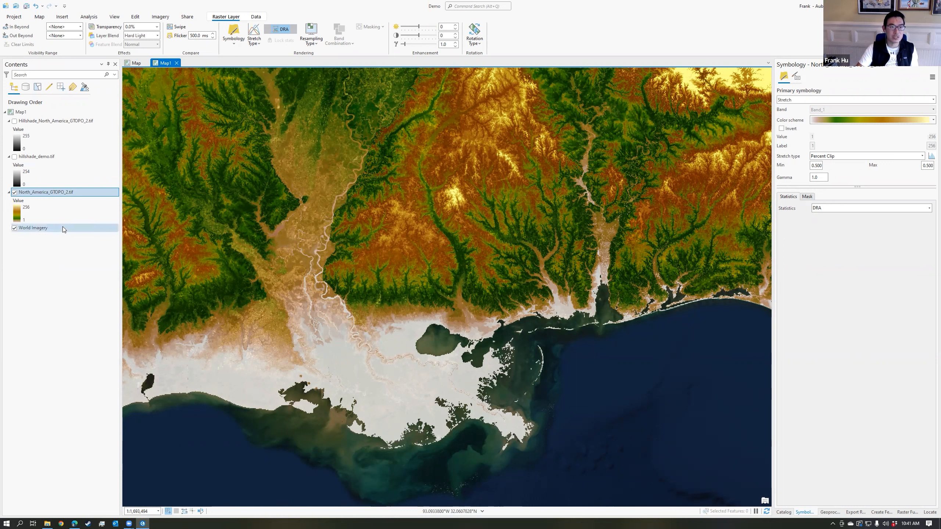
left_click(16, 122)
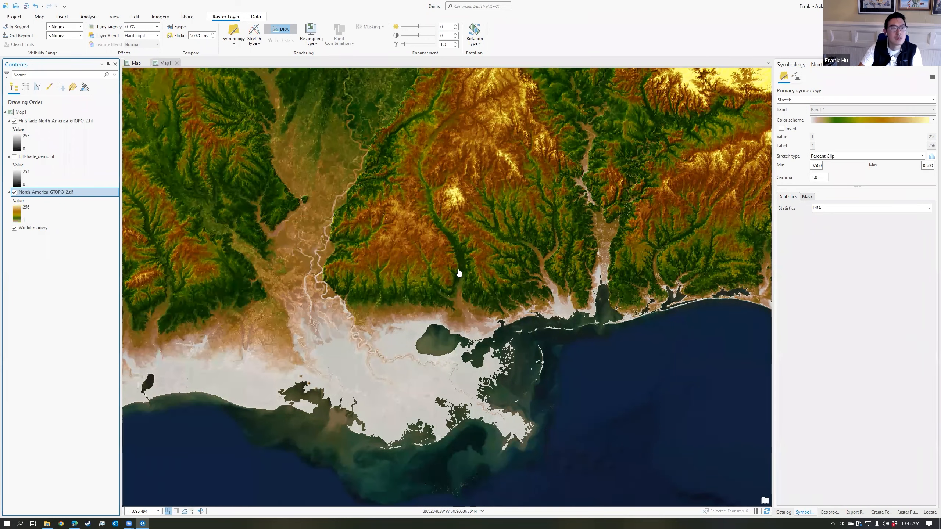
- Switch to the Edge browser and look over the New Orleans data on the Cultural Economy Planning Map page
key("alt+Tab")
left_click(579, 29)
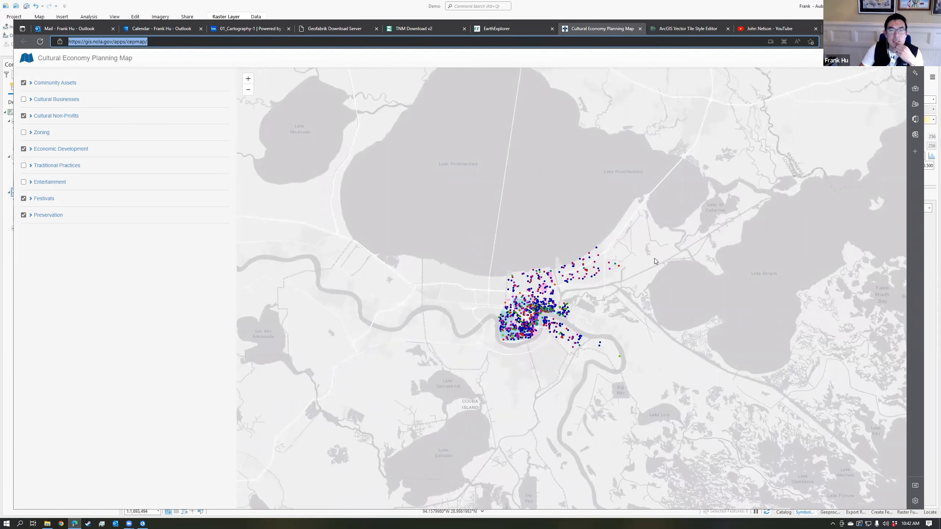
mouse_move(662, 239)
left_mouse_down()
mouse_move(674, 232)
mouse_move(667, 238)
left_mouse_up()
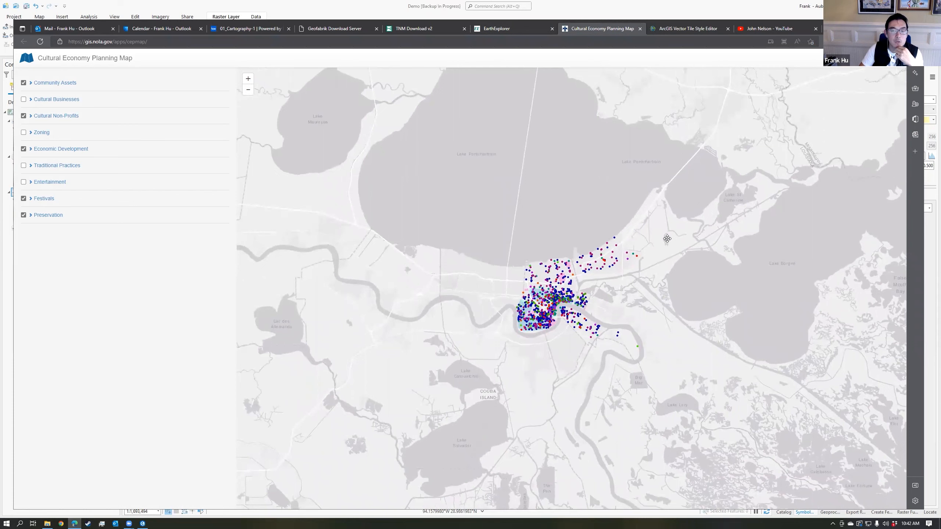
left_click_drag(667, 239, 663, 246)
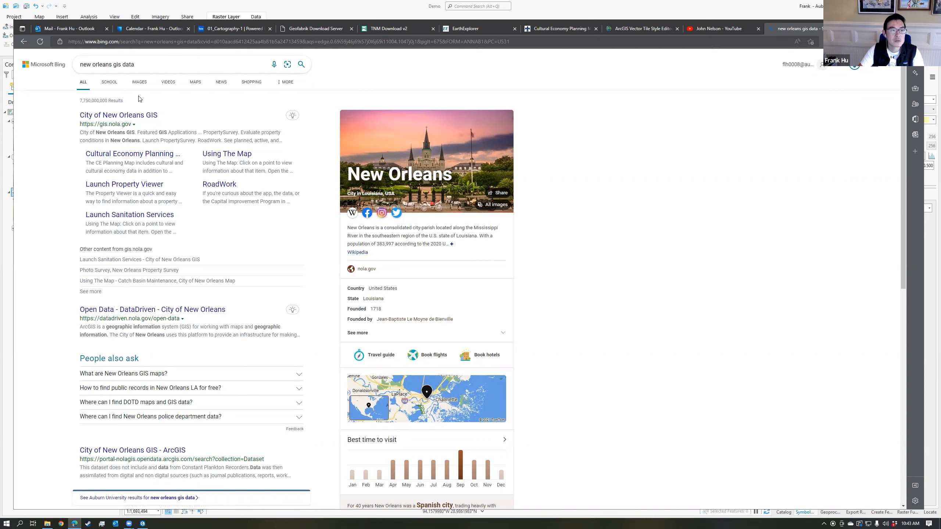
- Open the City of New Orleans GIS site from the search results and launch its Cultural Economy Map application
left_click(139, 115)
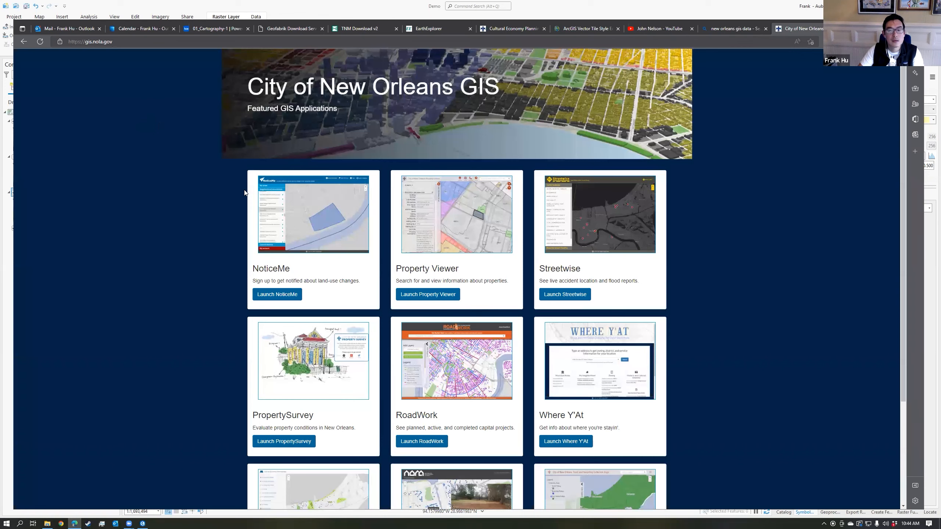
scroll(497, 352, "down", 2)
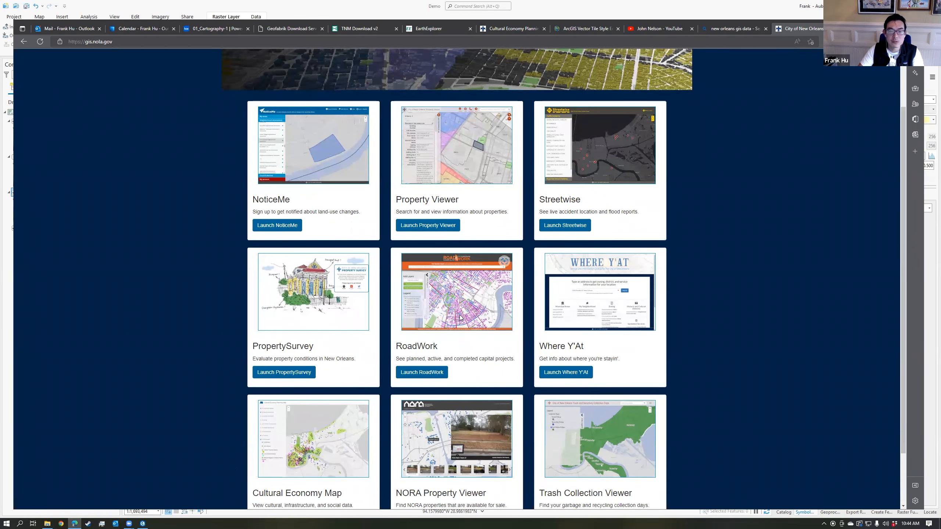
scroll(410, 504, "down", 2)
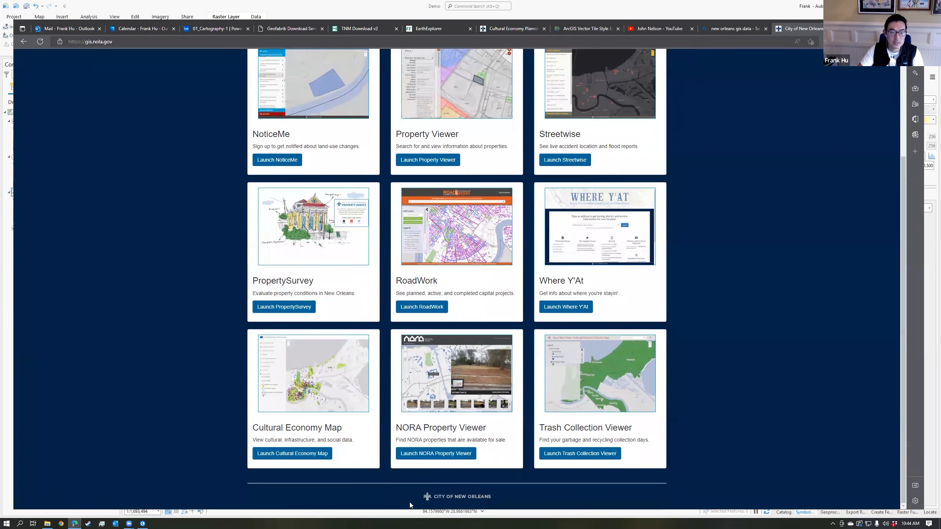
left_click(285, 454)
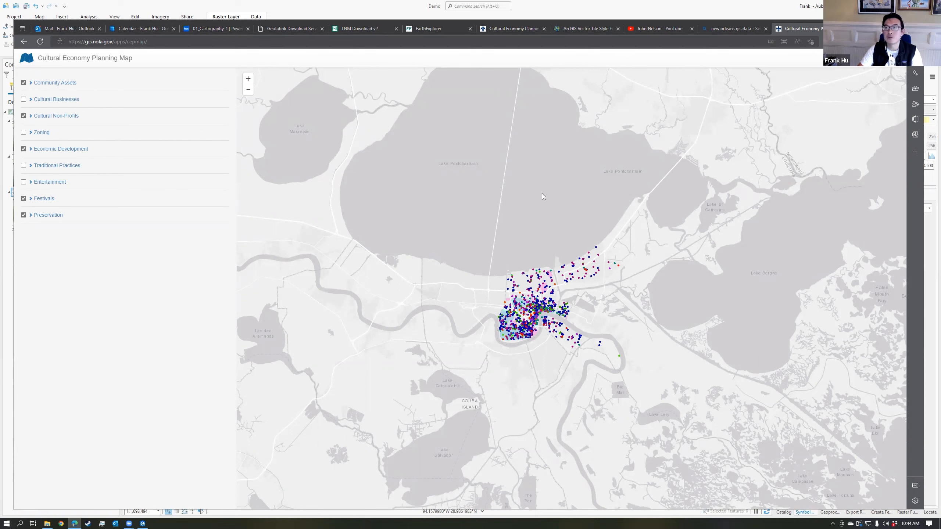
- Maximize the browser window and show the developer tools for the Cultural Economy Planning Map
key("super+Up")
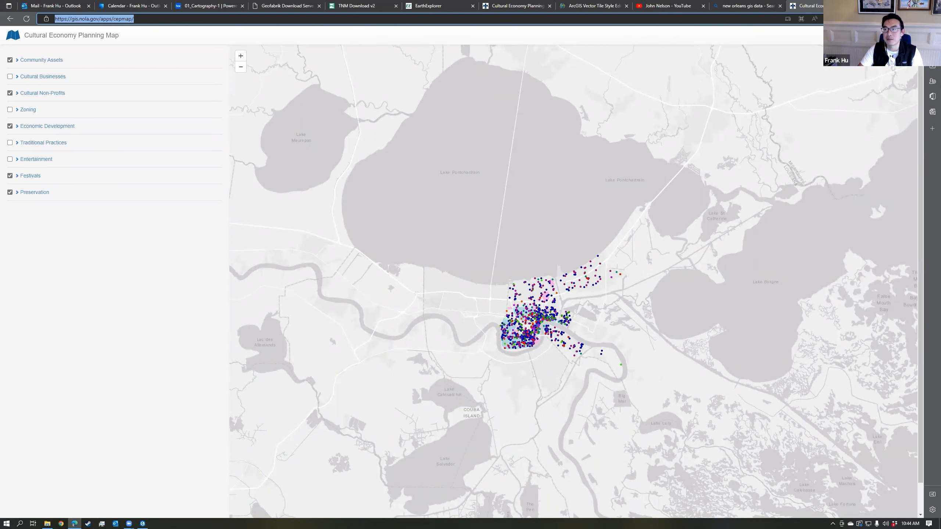
left_click(932, 19)
mouse_move(861, 252)
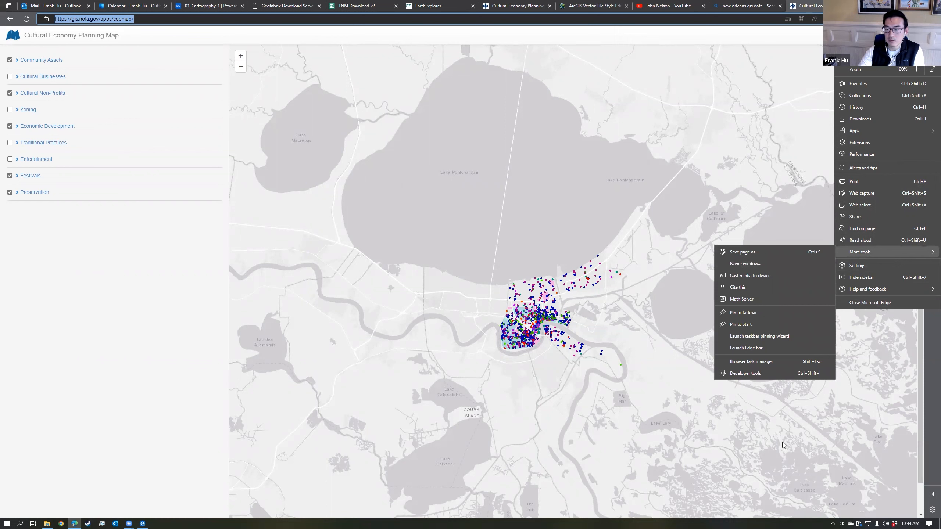
left_click(753, 374)
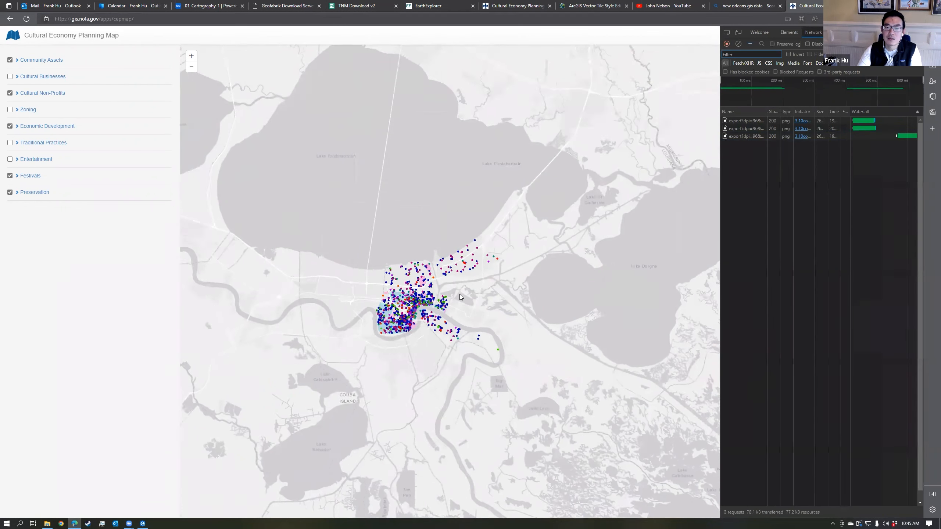
- Zoom the web map in to generate network requests and copy the link address of the newest map export request
scroll(459, 295, "up", 1)
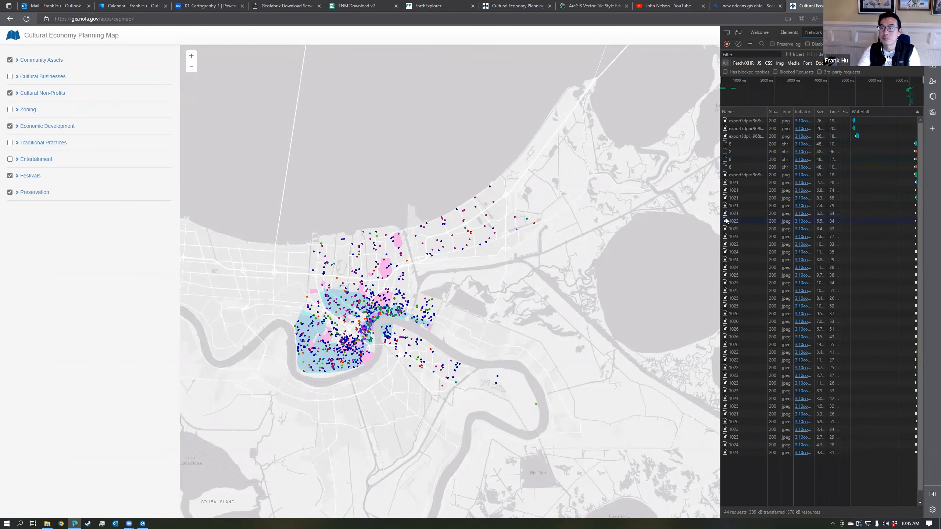
right_click(741, 175)
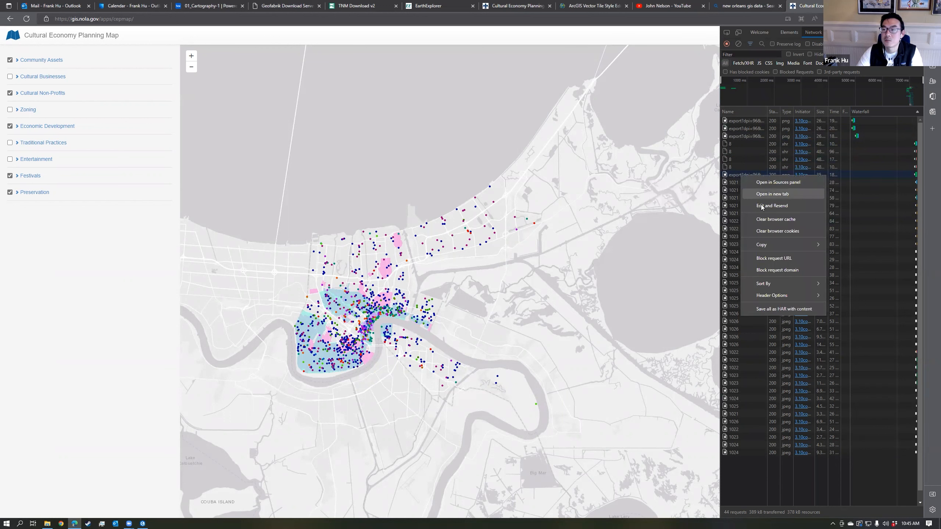
mouse_move(768, 241)
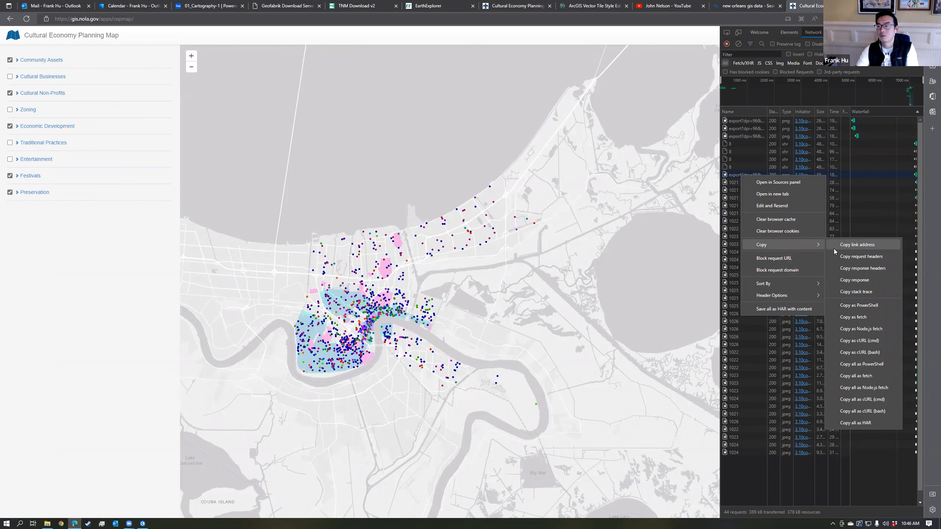
left_click(843, 247)
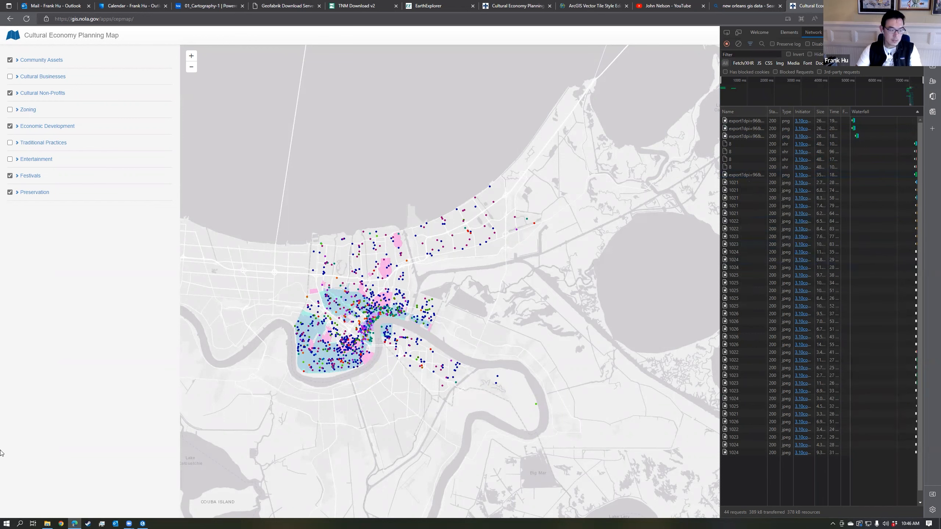
mouse_move(73, 522)
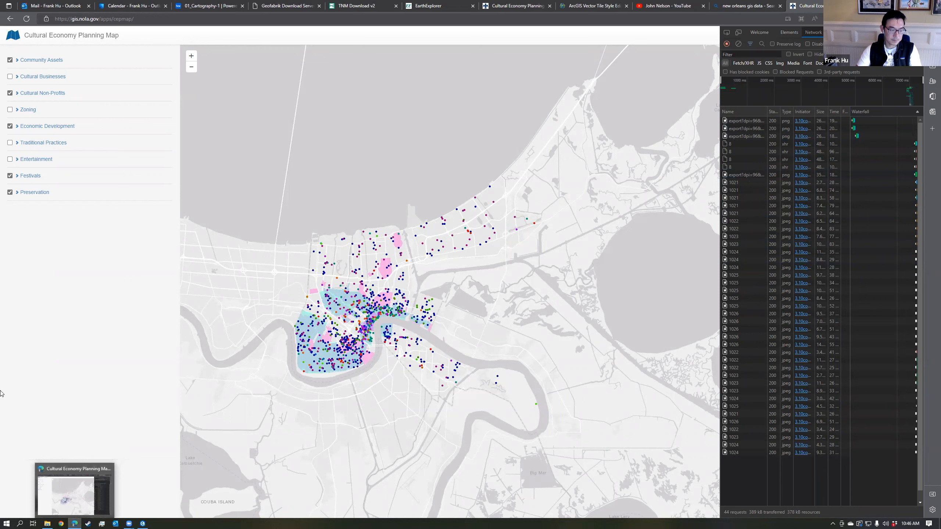
left_click(4, 523)
type("note")
key("Return")
key("ctrl+v")
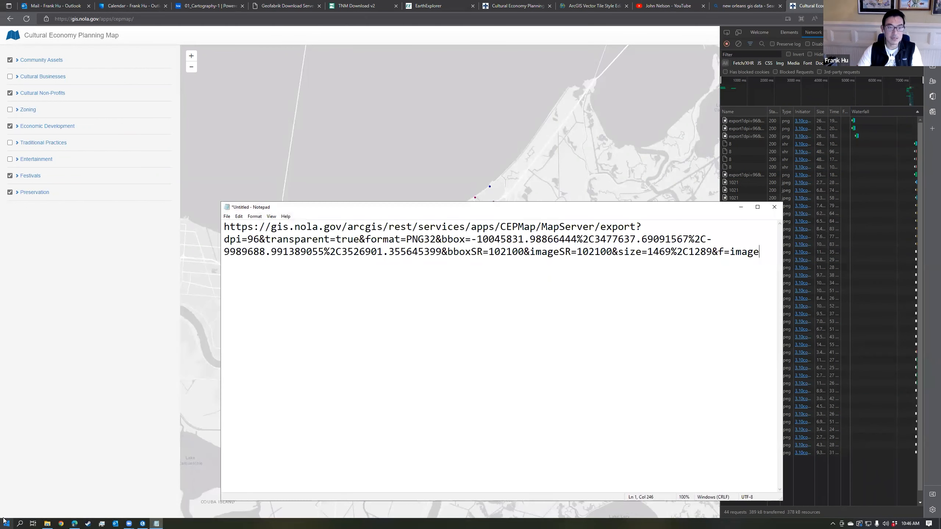
left_click_drag(224, 227, 406, 250)
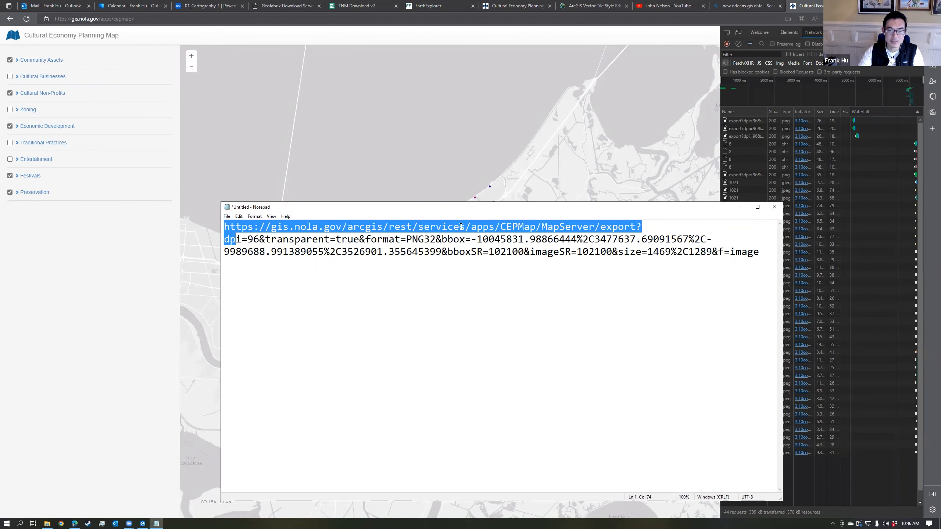
left_click_drag(459, 226, 218, 224)
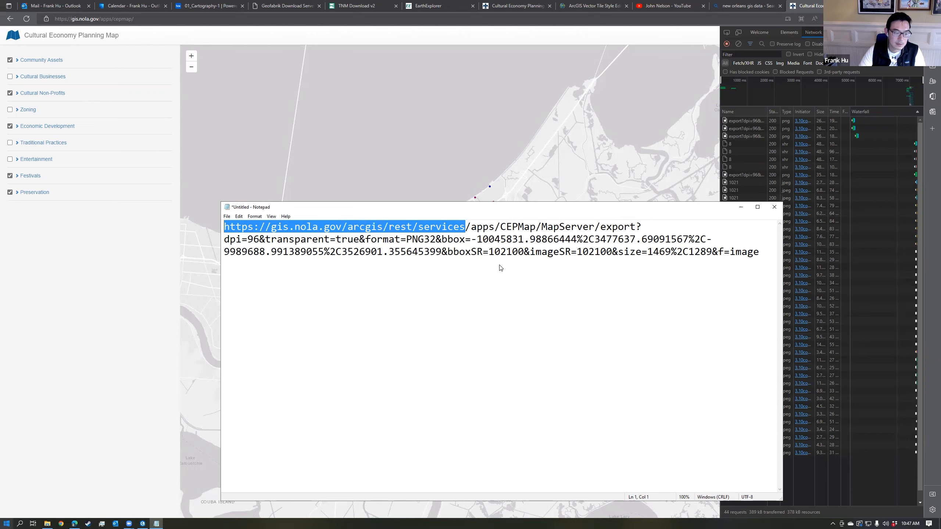
- Switch to ArcGIS Pro, activate the view named Map and show the project's catalog
left_click(143, 522)
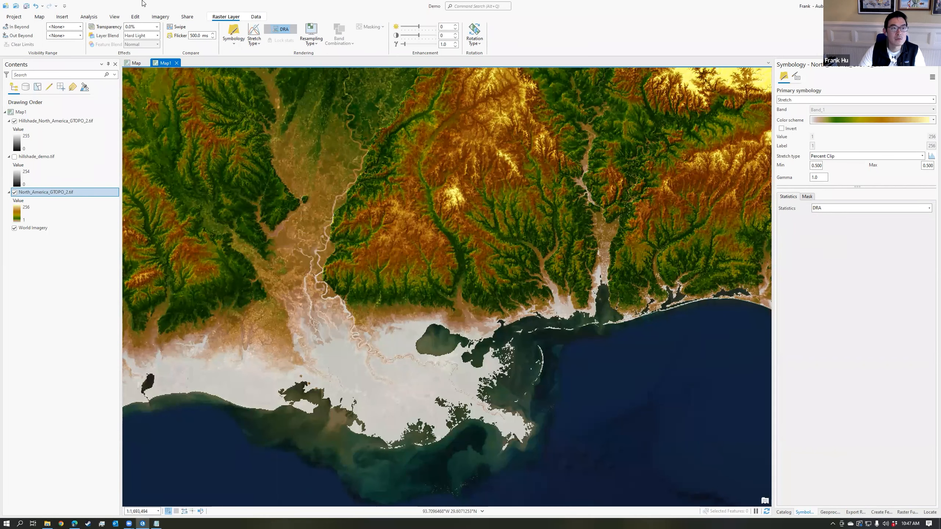
left_click(135, 65)
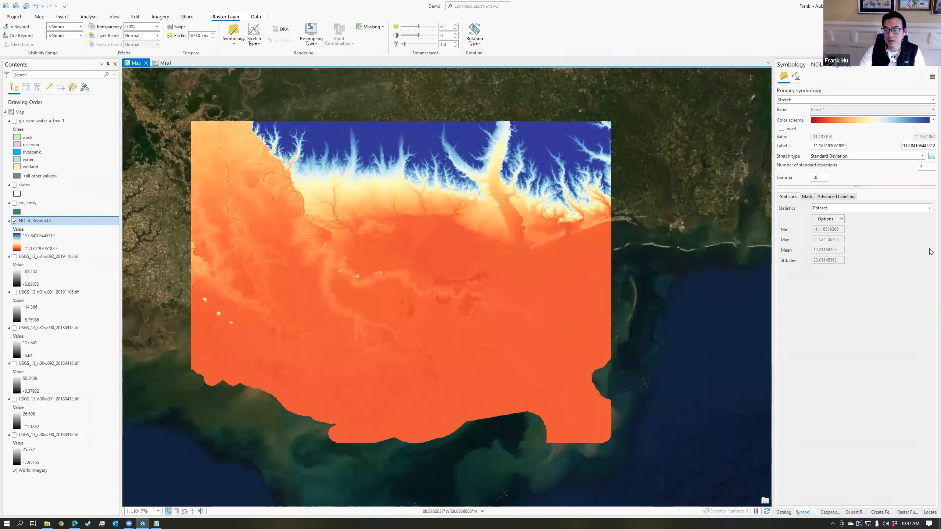
left_click(783, 512)
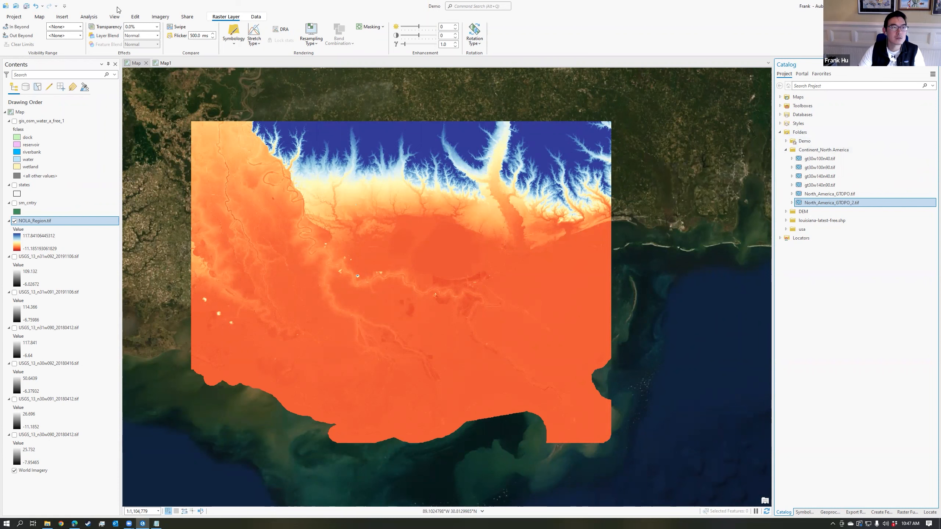
left_click(62, 17)
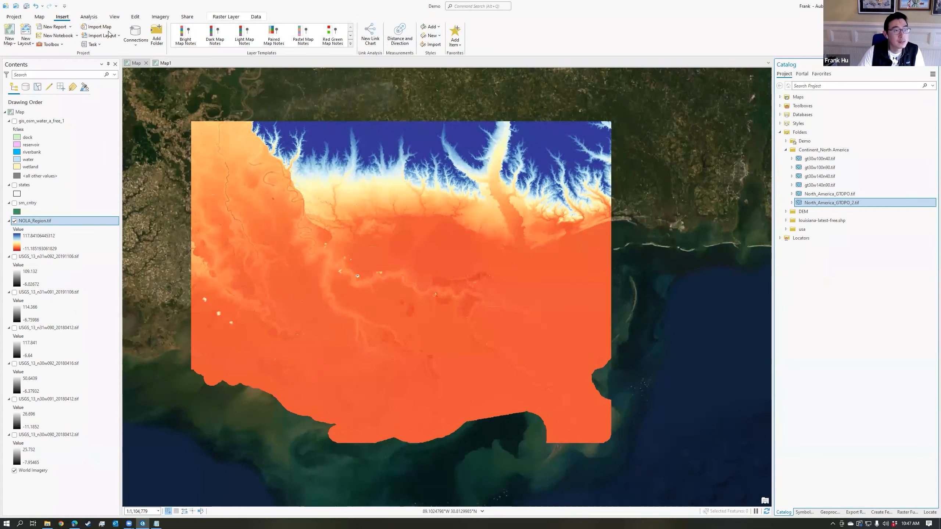
left_click(139, 47)
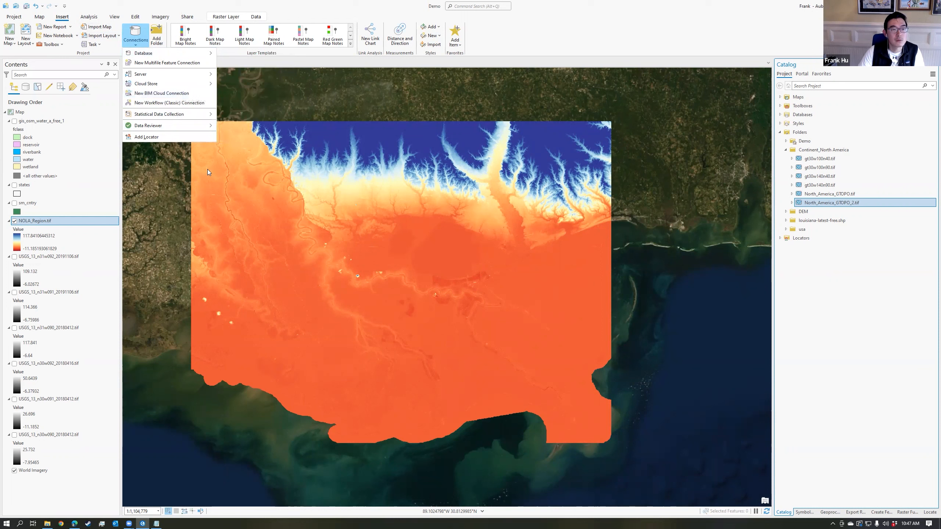
mouse_move(196, 75)
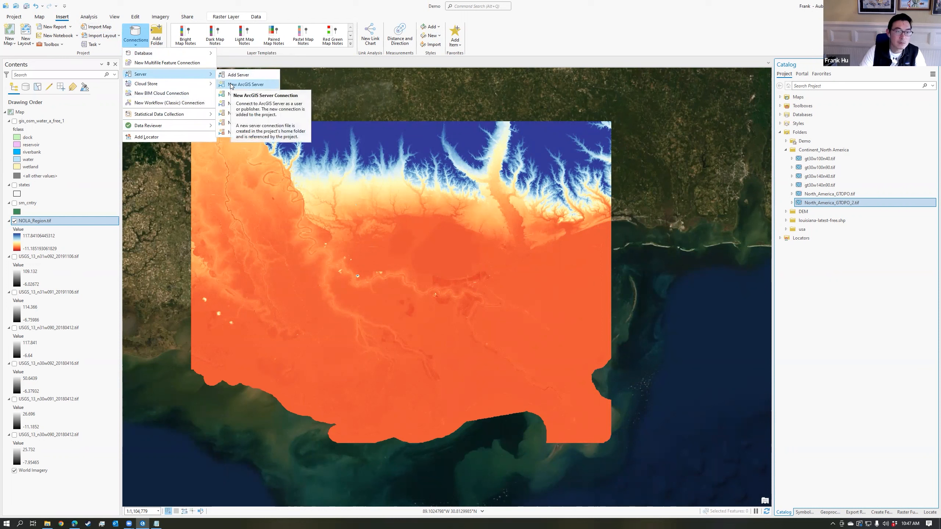
left_click(267, 87)
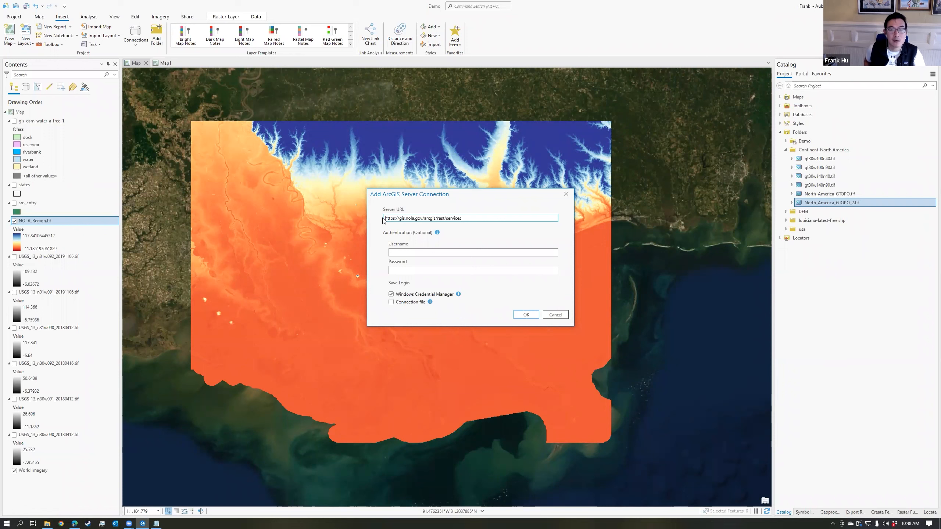
left_click(521, 317)
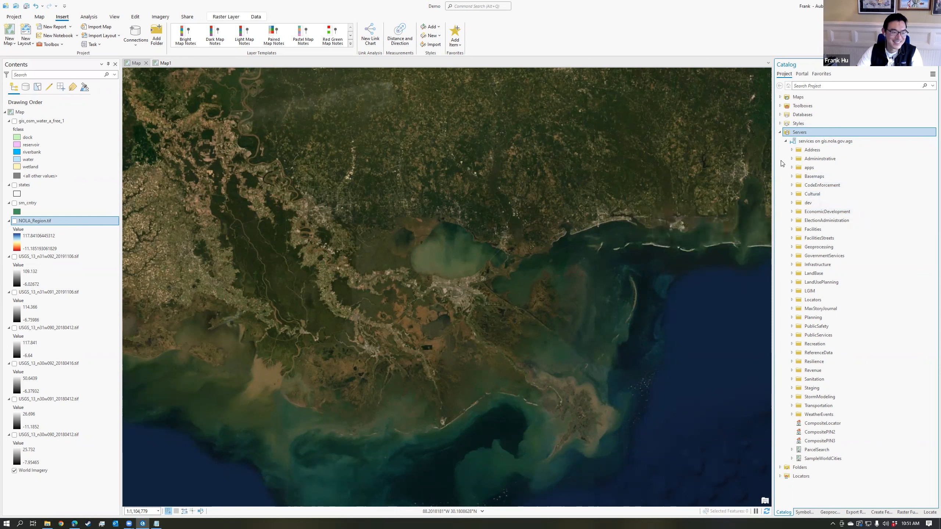
- Expand the TreeCanopy service in the server's Basemaps folder and add its Tree Location layer to the map
left_click(792, 176)
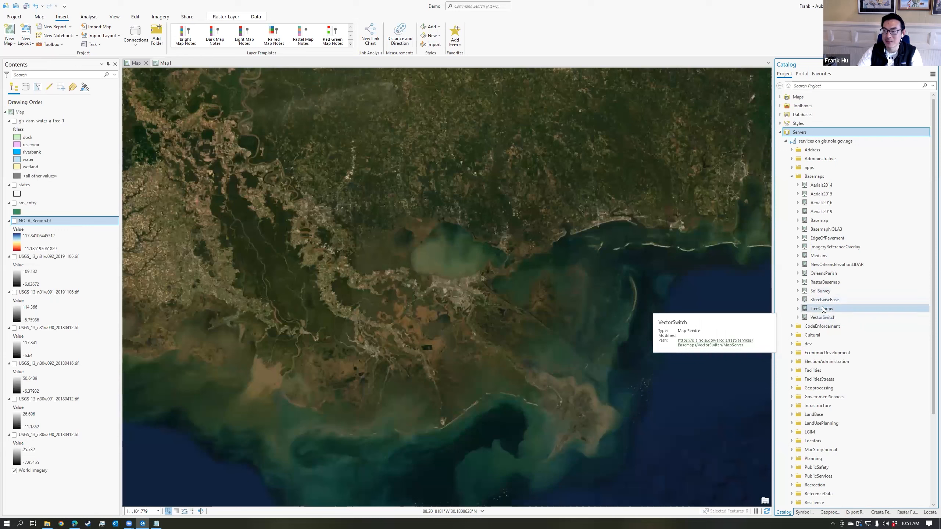
left_click(799, 309)
left_click(797, 309)
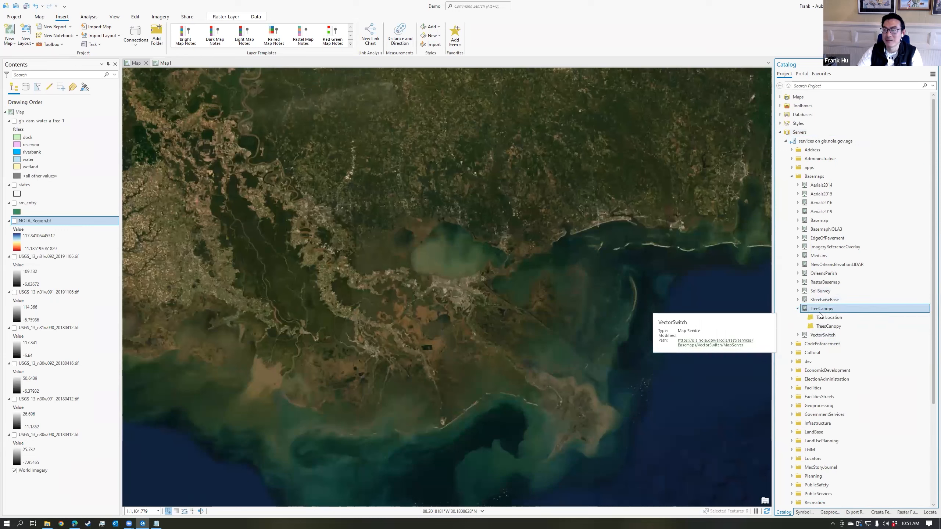
left_click(831, 320)
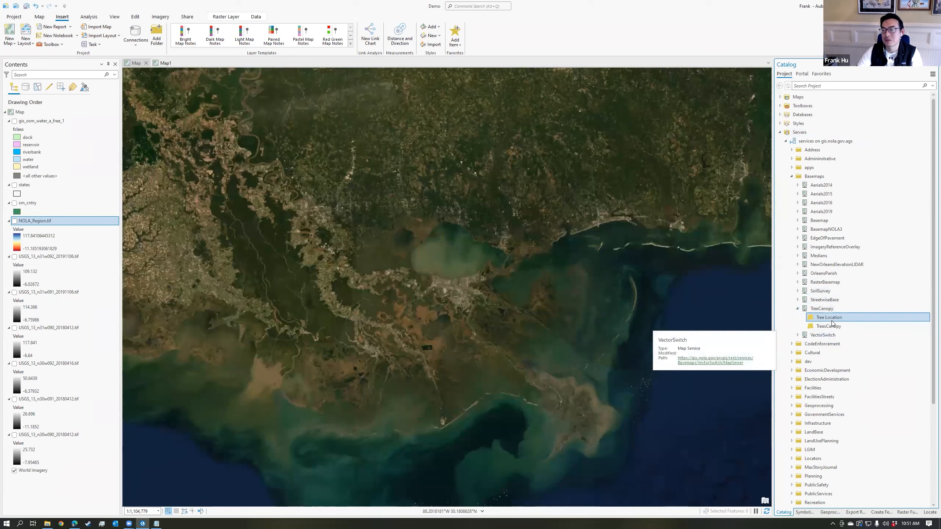
left_click_drag(824, 319, 718, 320)
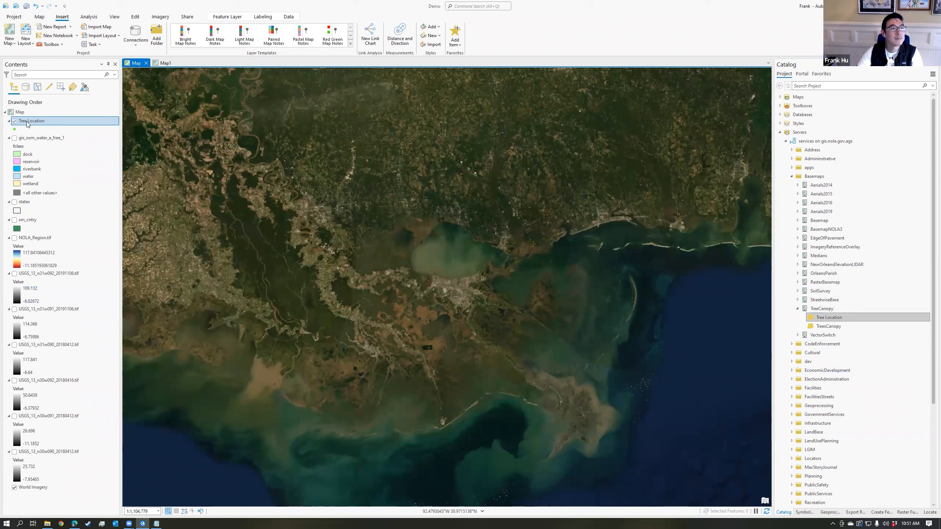
- Zoom the map to the scale range at which the Tree Location layer is drawn, using Zoom To Make Visible
left_click(33, 138)
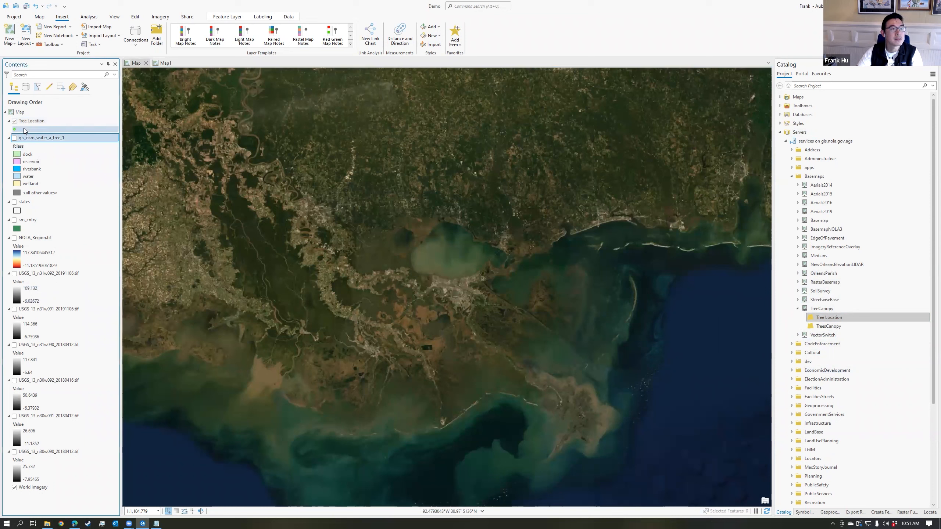
left_click(30, 123)
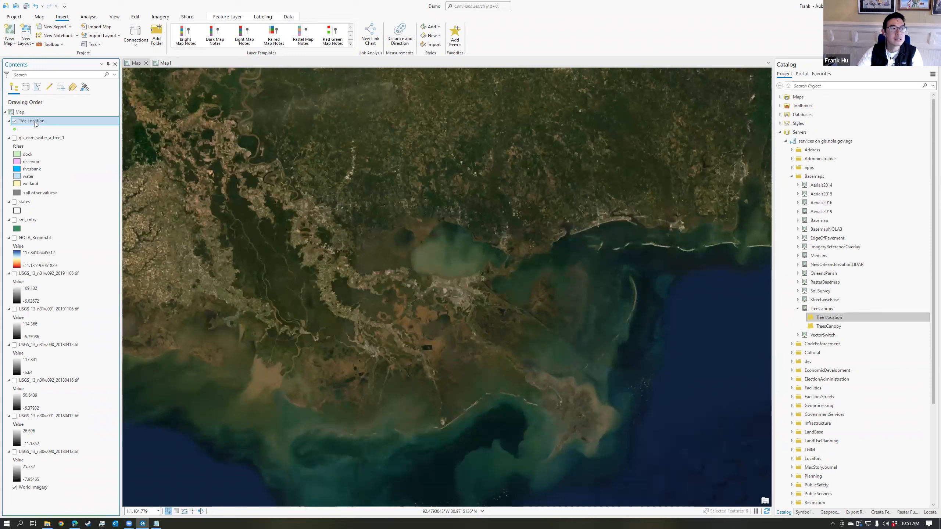
right_click(35, 122)
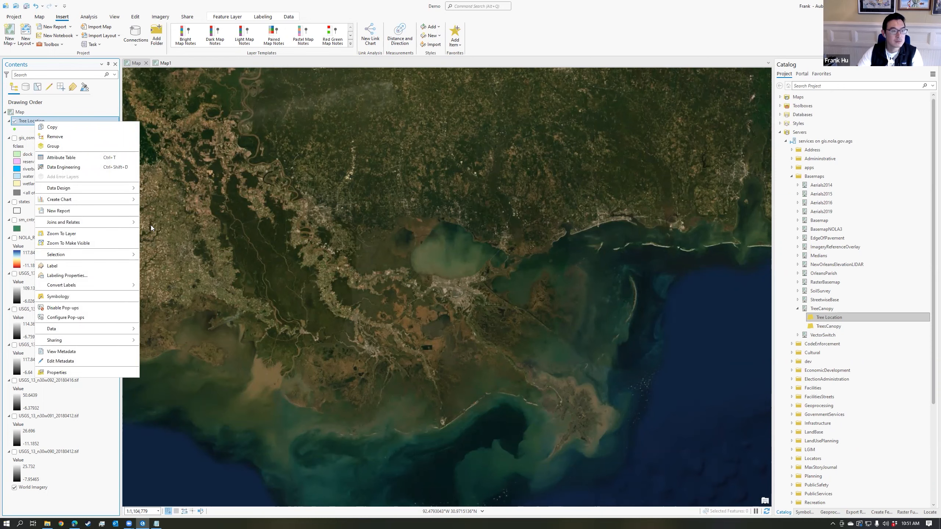
left_click(110, 240)
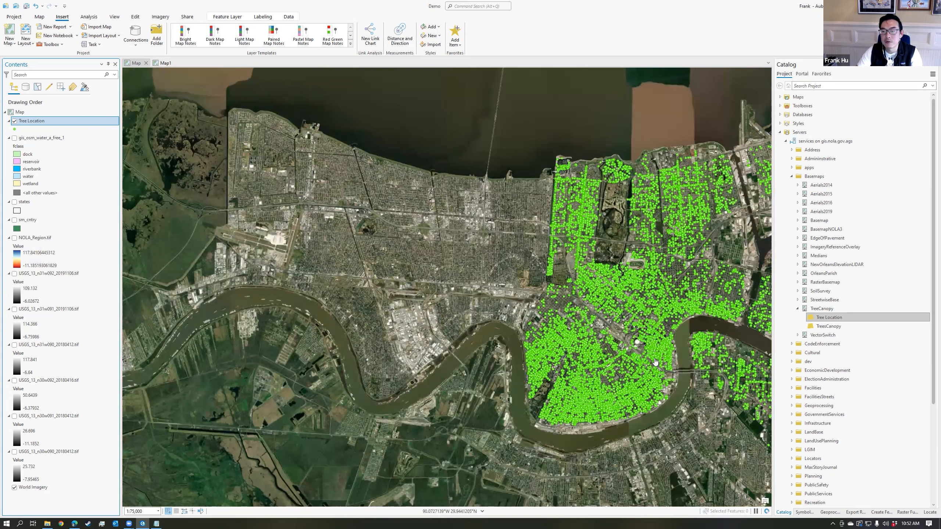
- Inspect the attributes of a tree point near the river in its pop-up and close it
scroll(655, 361, "up", 5)
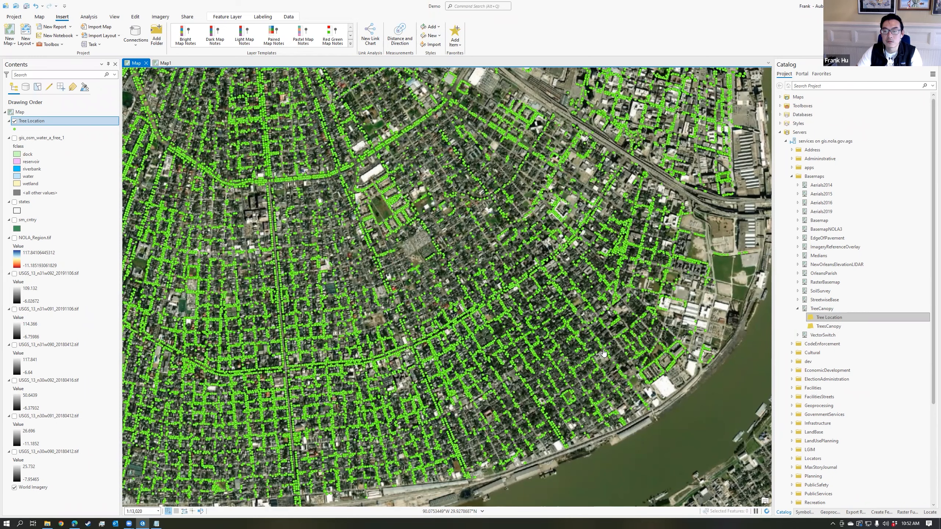
left_click(608, 355)
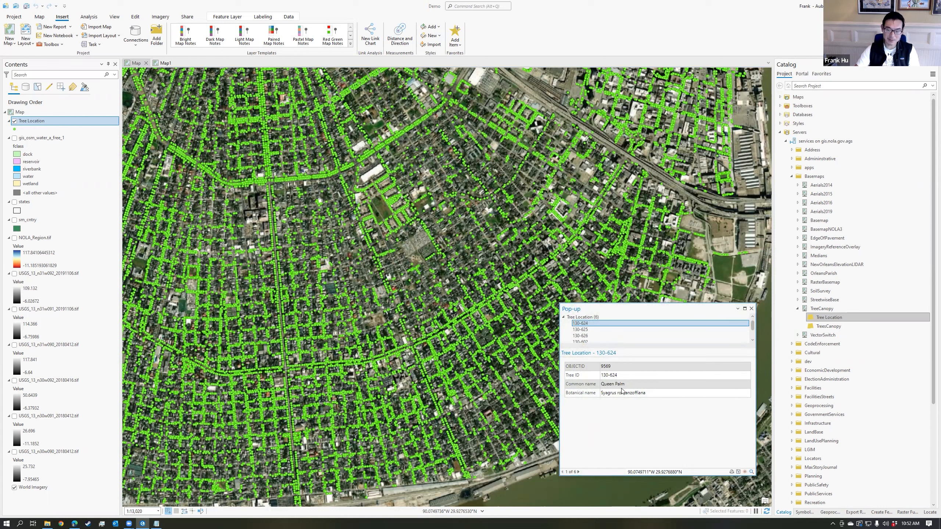
left_click(752, 309)
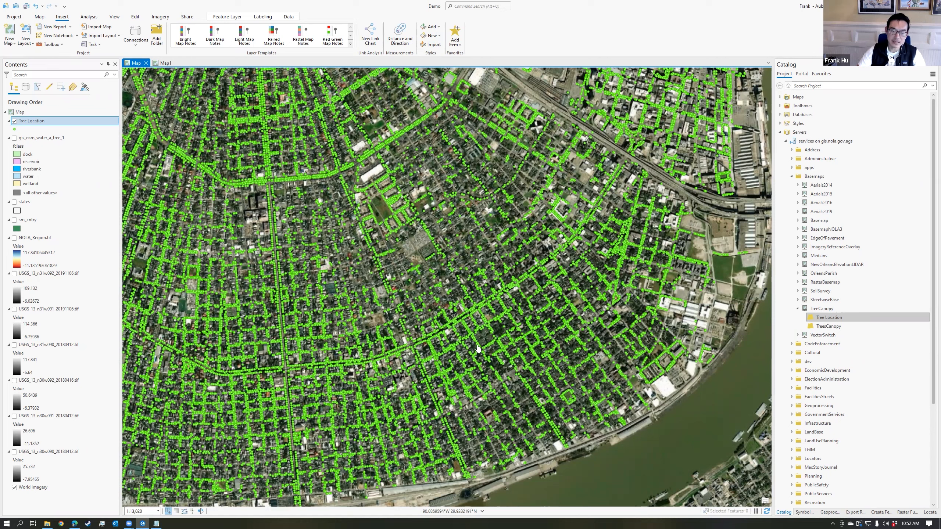
left_click(817, 318)
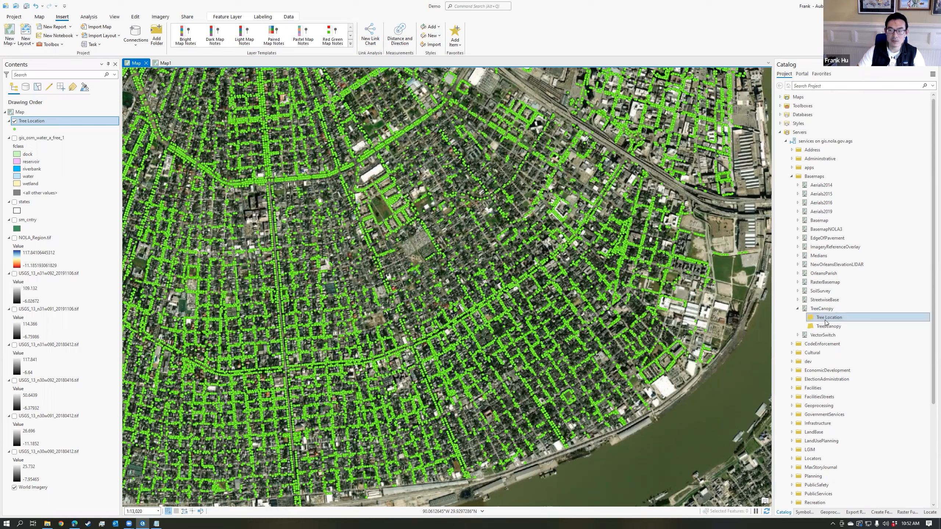
mouse_move(827, 321)
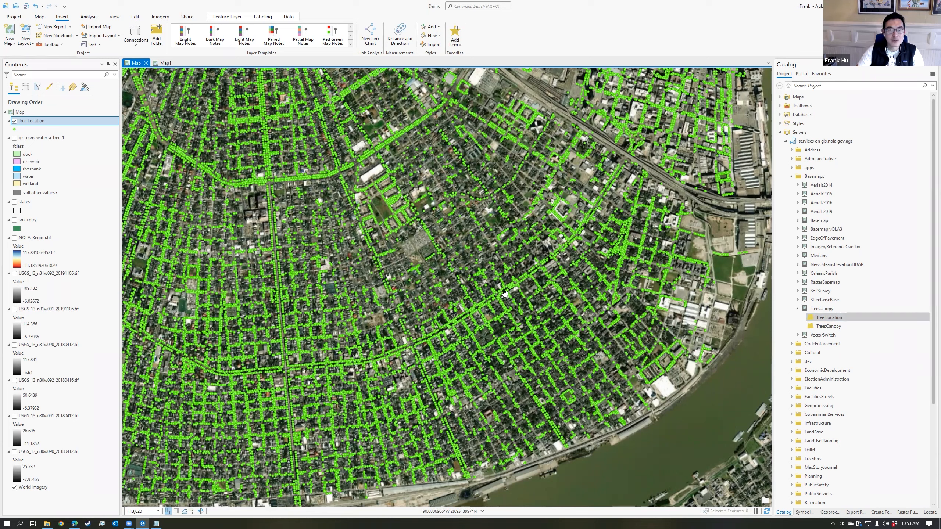
- Export the Tree Location layer to Demo.gdb as tree_loc with the Feature Class To Feature Class tool
left_click(829, 513)
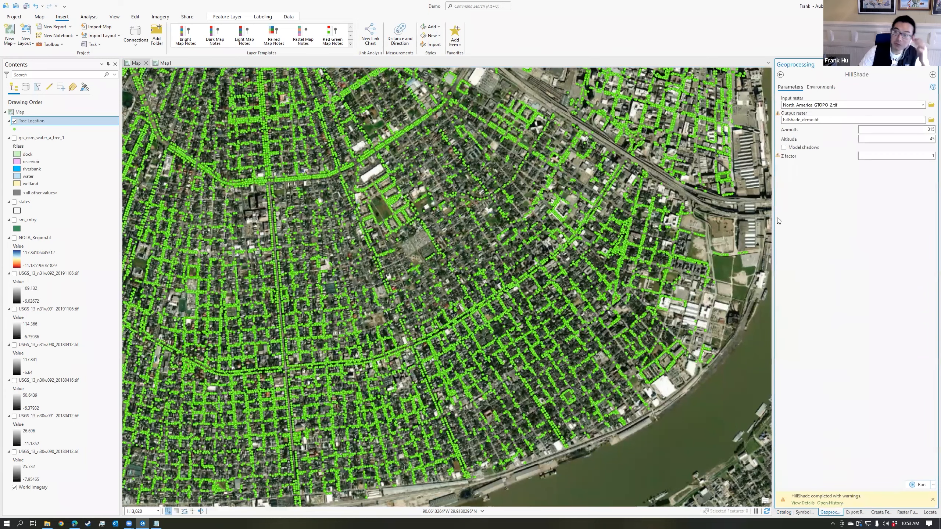
left_click(780, 75)
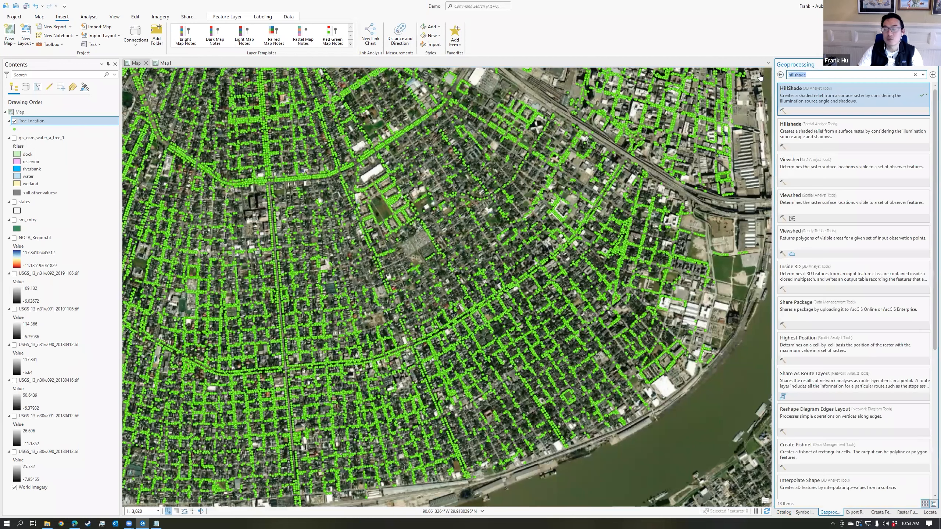
type("feature class to feature class")
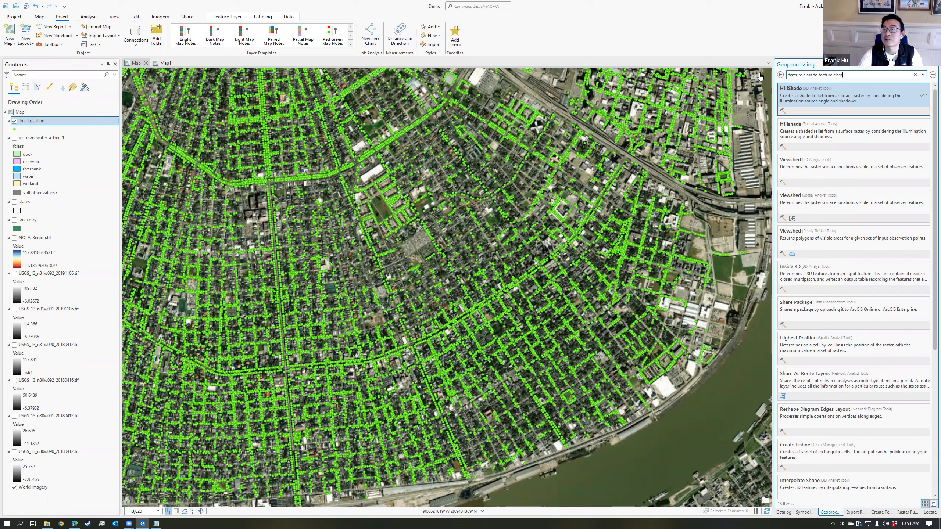
left_click(822, 97)
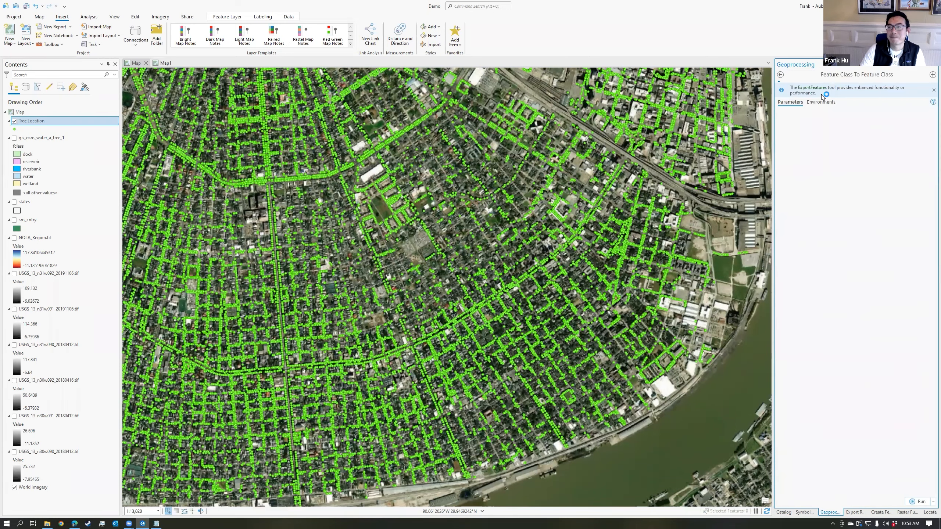
left_click(908, 120)
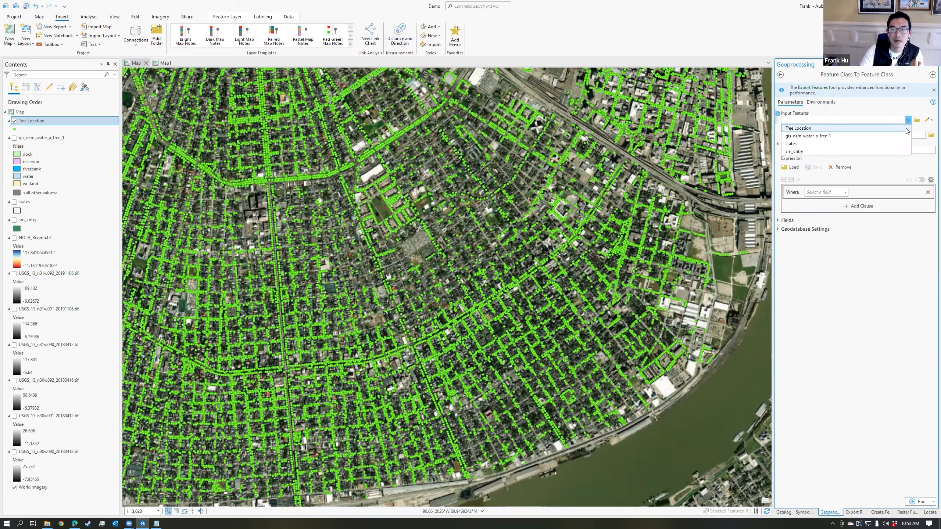
left_click(810, 129)
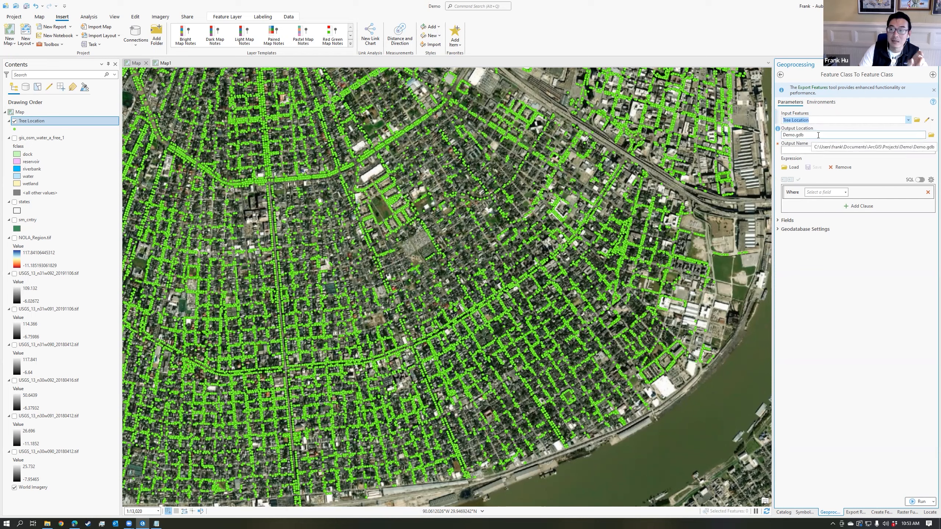
left_click(812, 150)
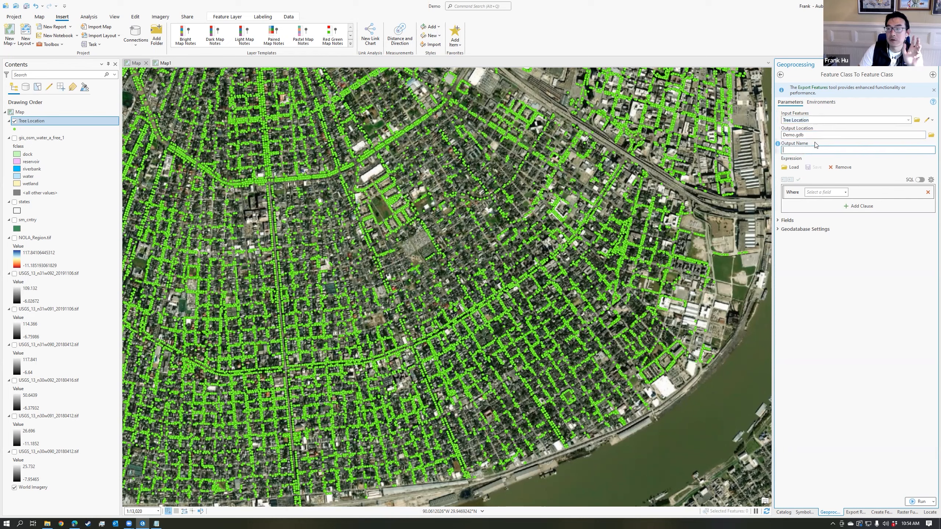
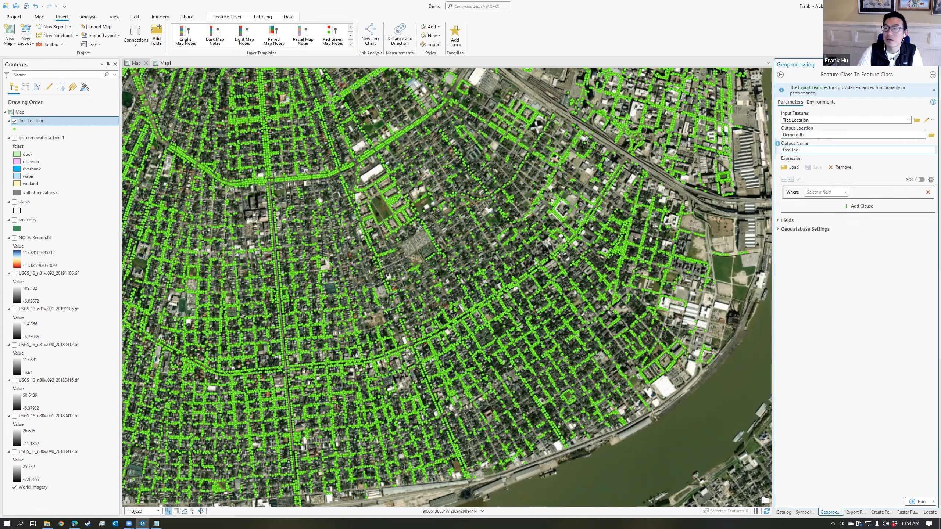
left_click(920, 504)
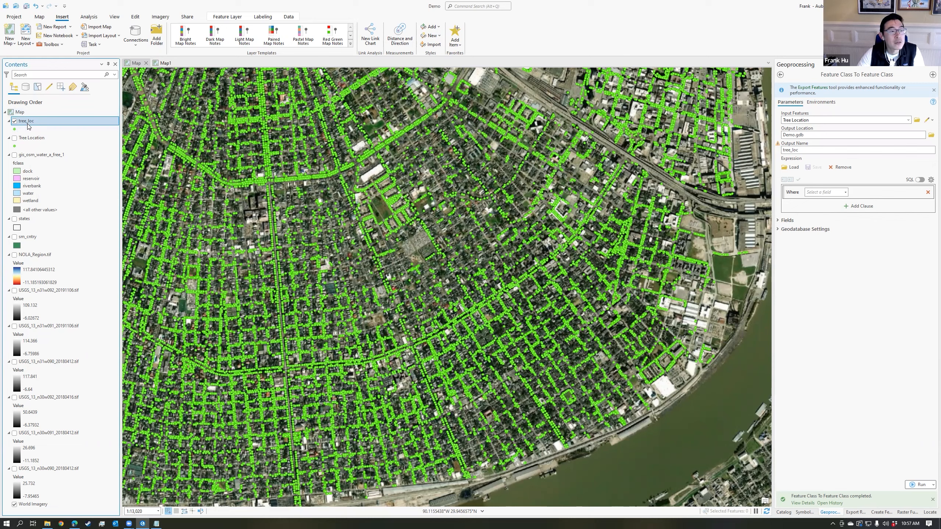
- List the map layers by data source and compare the sources of Tree Location and tree_loc
left_click(26, 89)
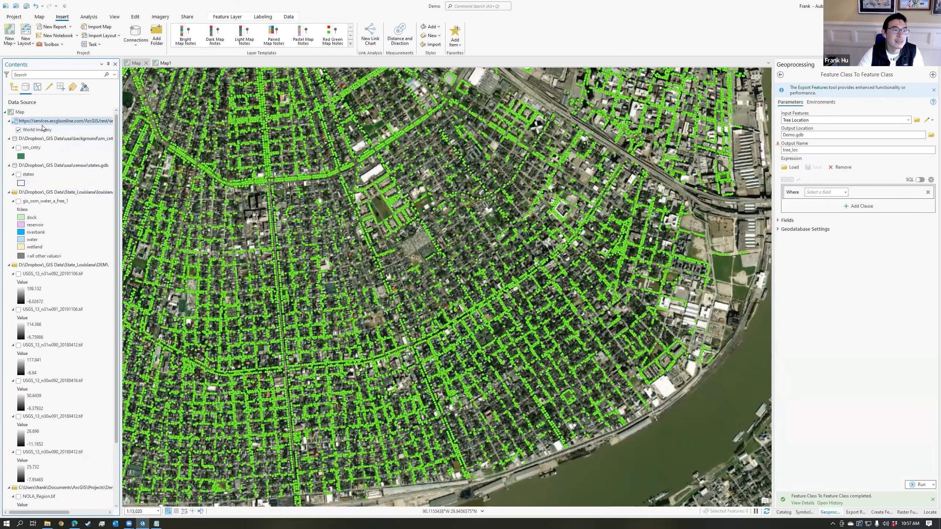
left_click(45, 147)
scroll(63, 270, "down", 3)
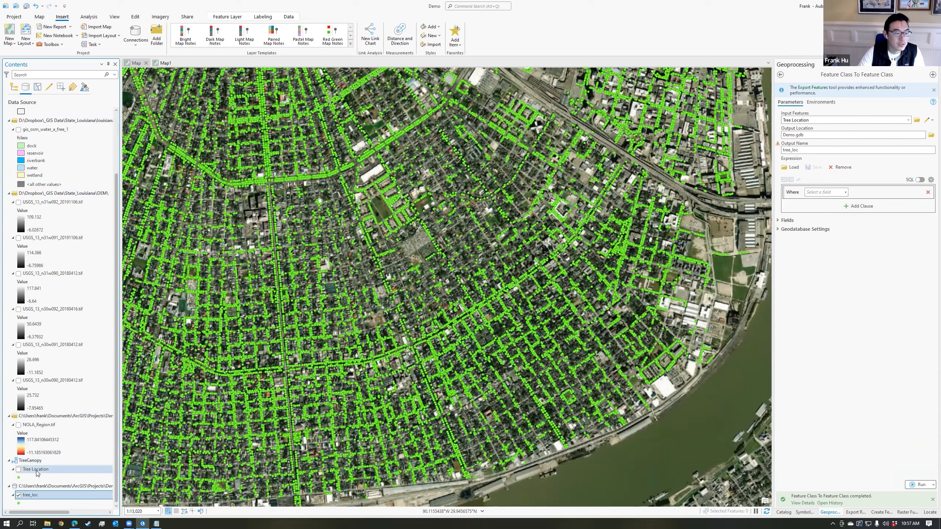
left_click(30, 461)
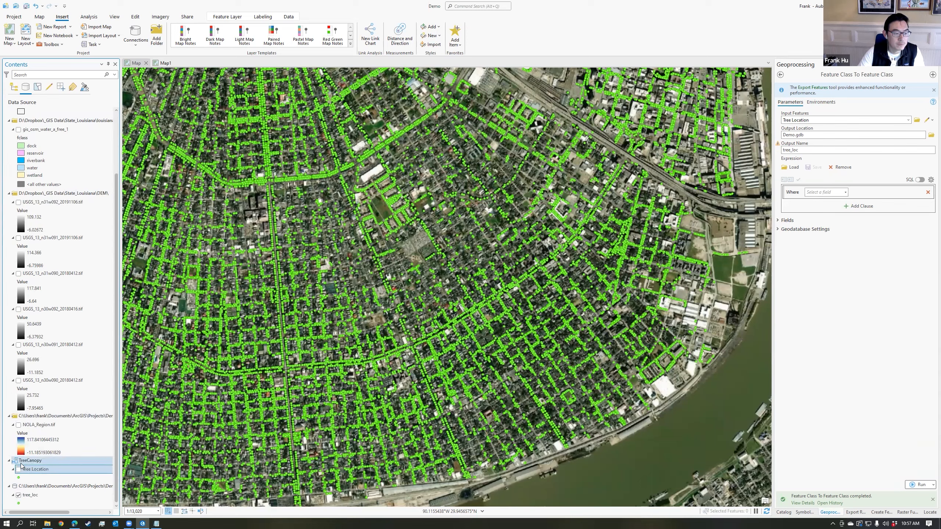
left_click(32, 468)
left_click(32, 496, "ctrl")
left_click(33, 495)
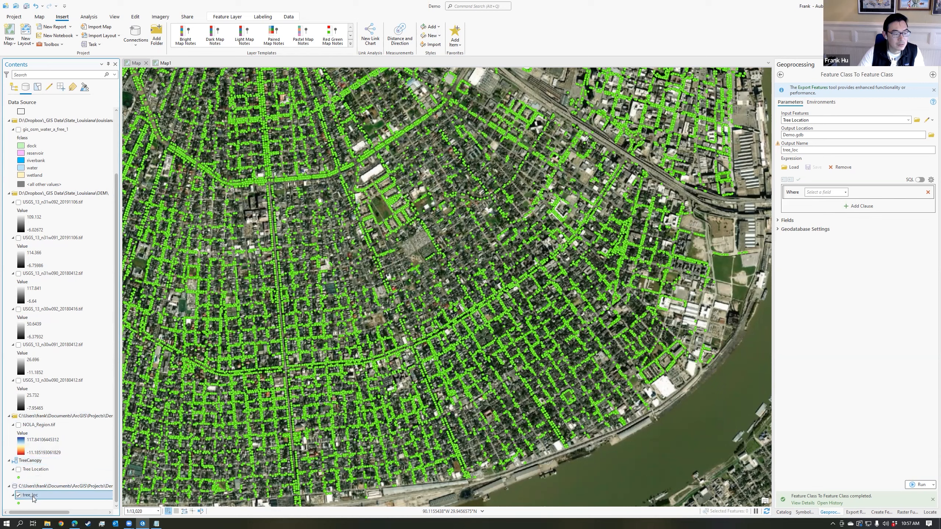
left_click(18, 494)
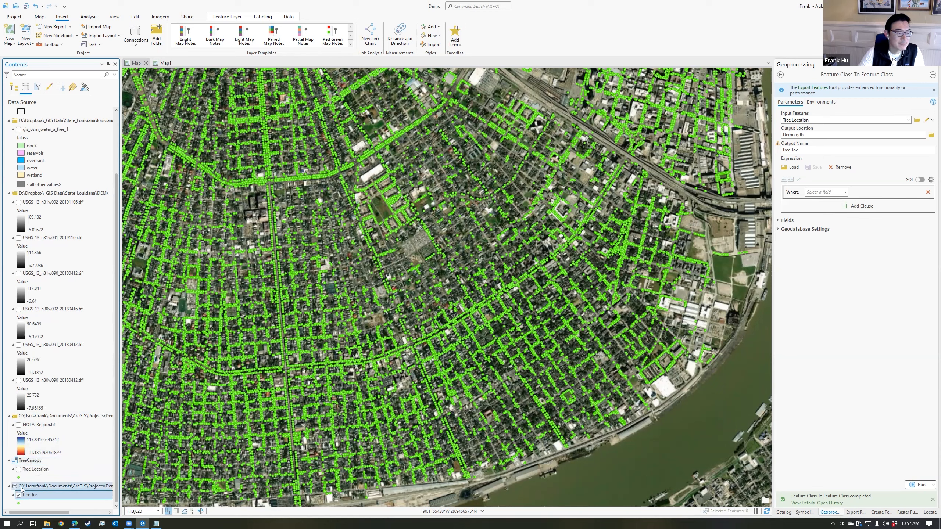
- Remove the TreeCanopy service's Tree Location layer from the map and check the local tree points across New Orleans
left_click(35, 470)
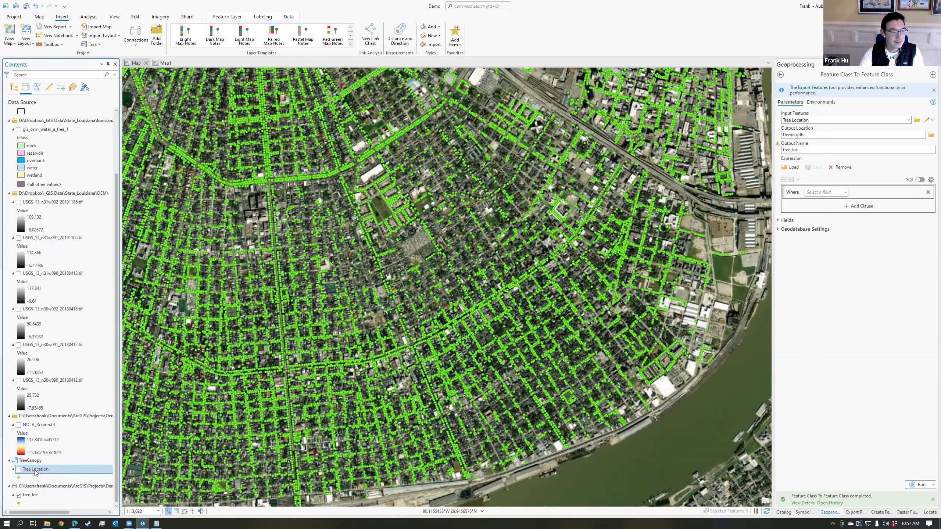
key("Delete")
scroll(343, 315, "up", 1)
scroll(405, 257, "down", 3)
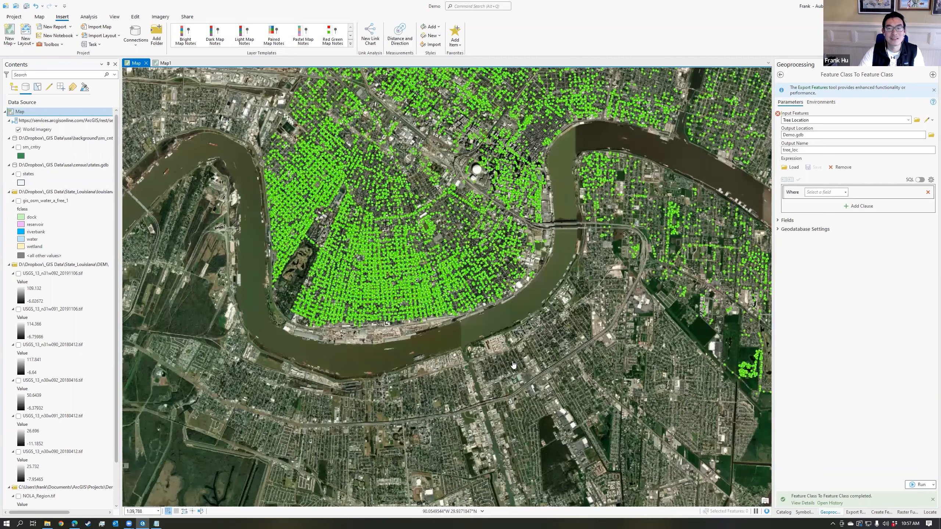
scroll(511, 334, "up", 4)
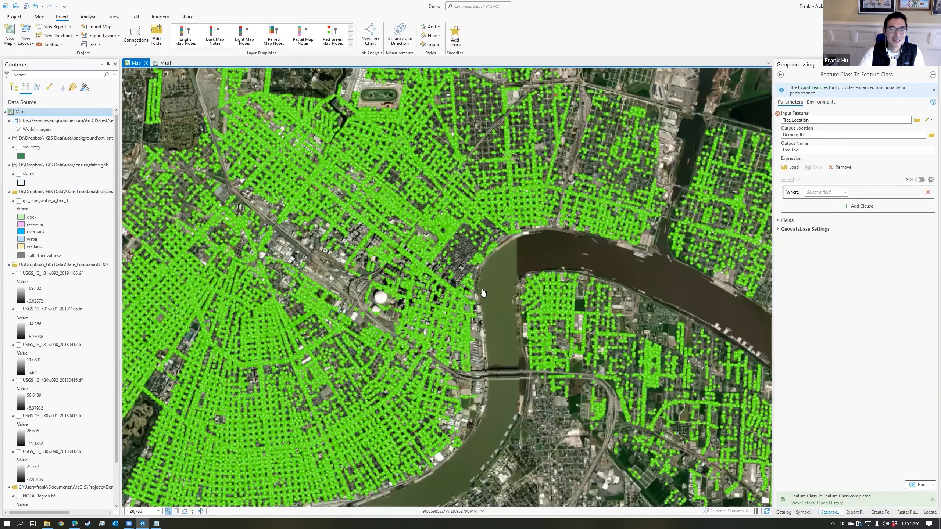
scroll(51, 473, "down", 1)
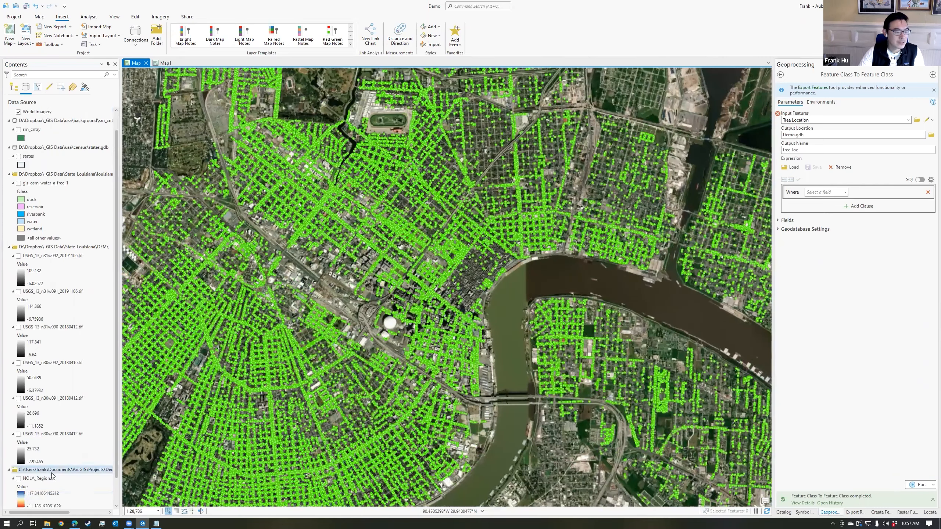
- List the layers by drawing order again, then view the tree_loc attribute table and close it
left_click(14, 87)
right_click(29, 122)
left_click(59, 159)
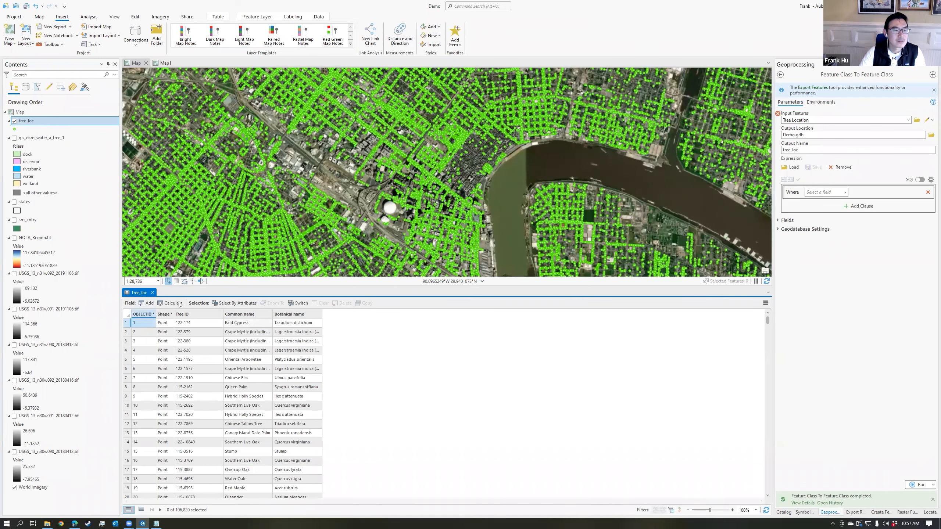
left_click(152, 293)
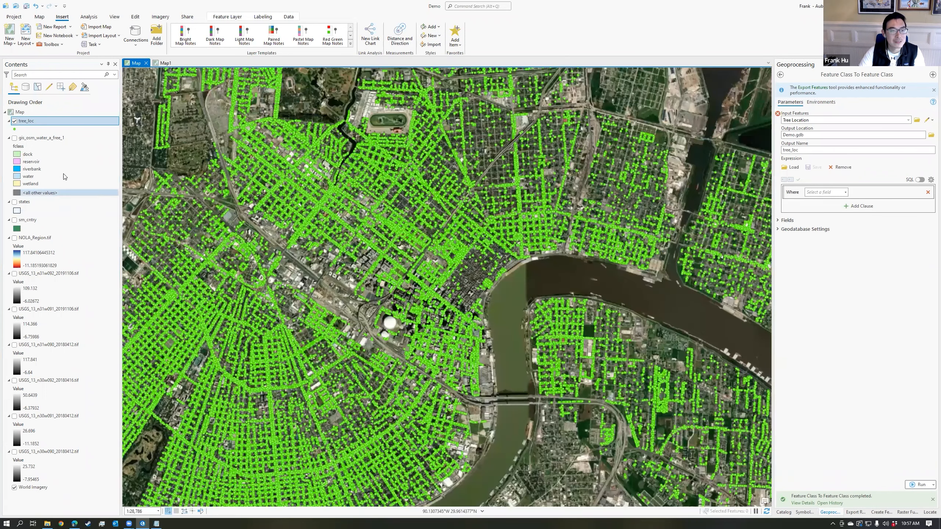
- Symbolize the tree_loc layer with Unique Values on the Common name field, generating the full list of values
right_click(29, 122)
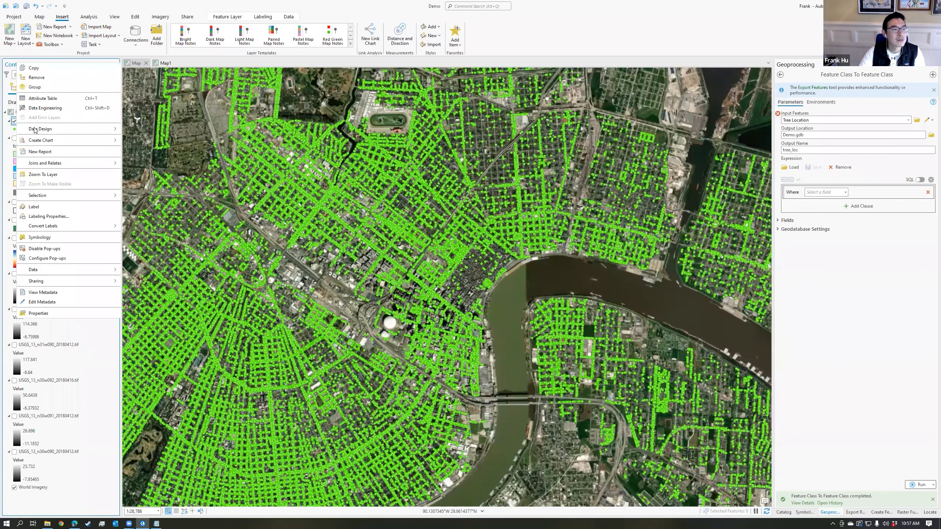
left_click(40, 237)
left_click(850, 100)
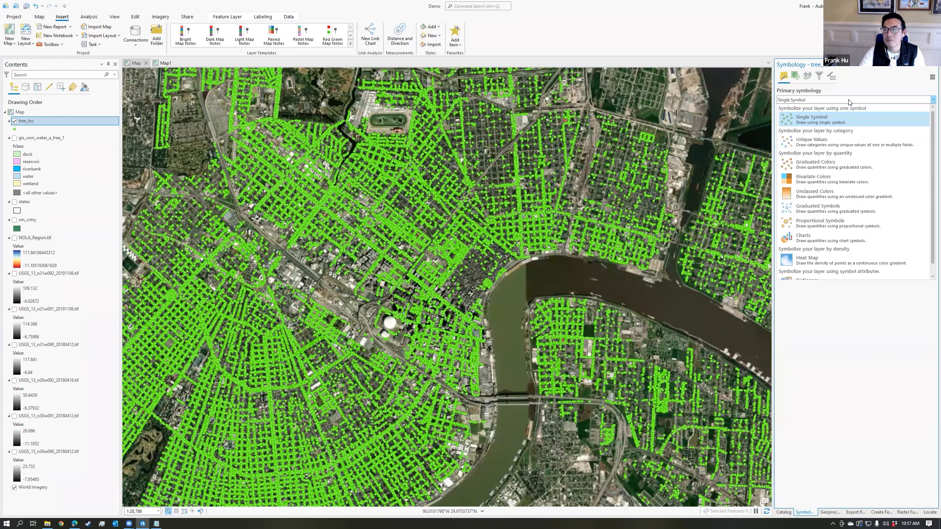
left_click(846, 144)
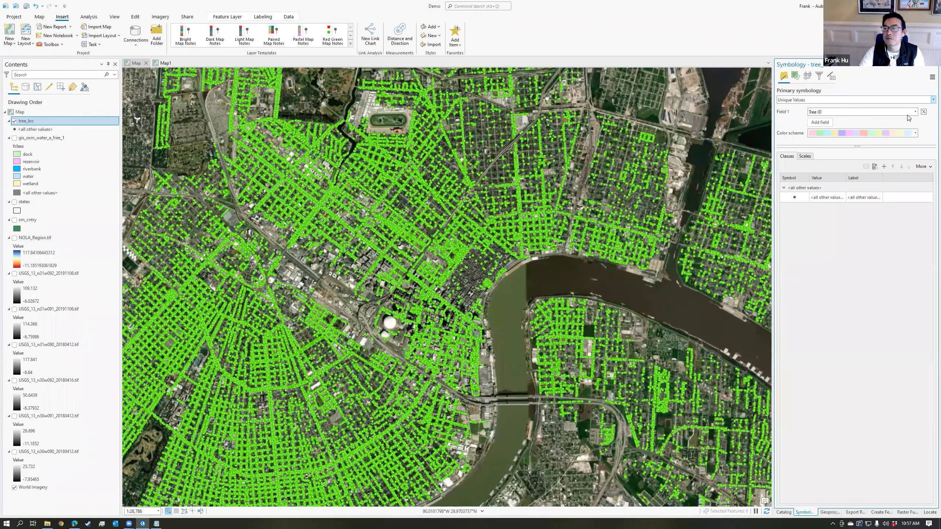
left_click(915, 112)
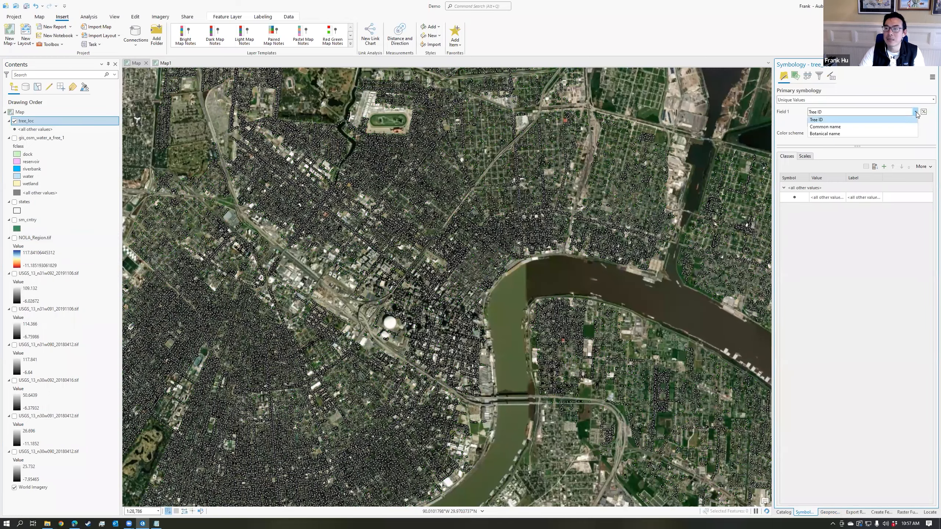
left_click(848, 127)
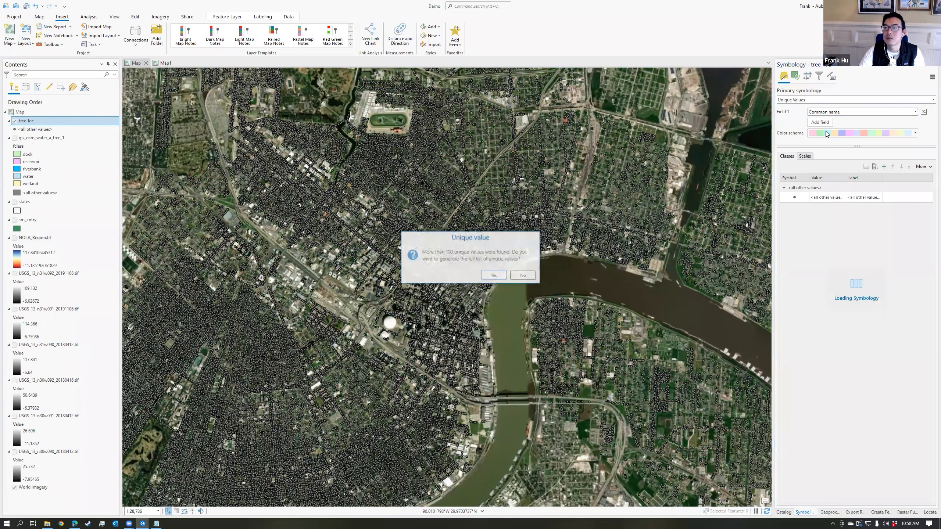
left_click(489, 277)
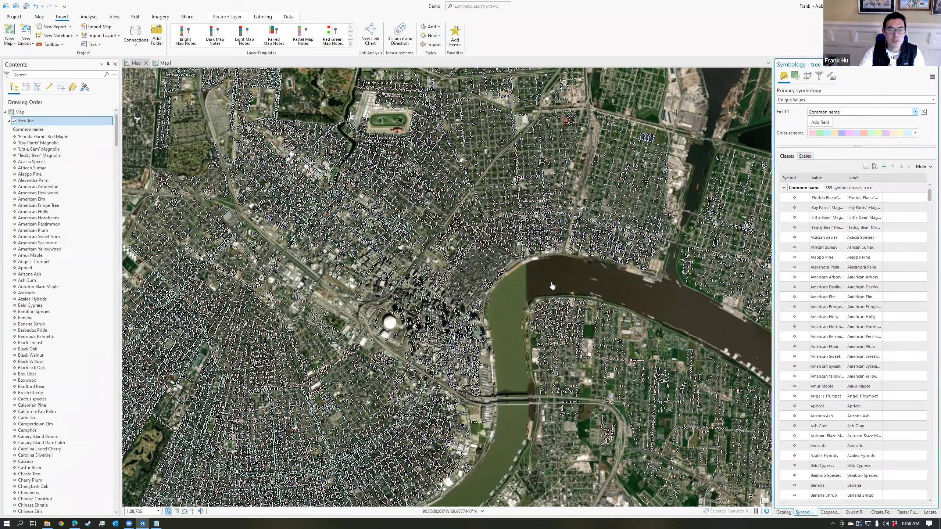
- Examine the tree points around downtown New Orleans and identify one street tree through its pop-up
left_click_drag(527, 292, 573, 197)
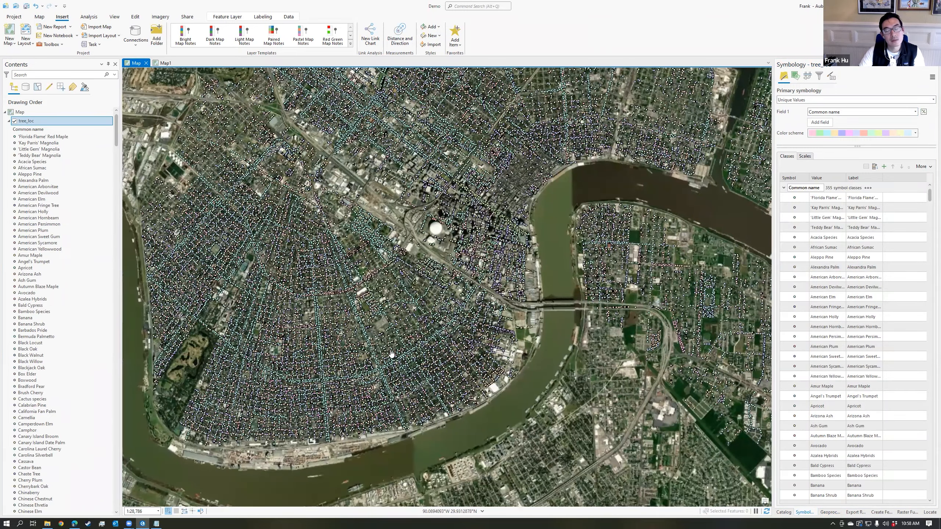
scroll(527, 247, "up", 3)
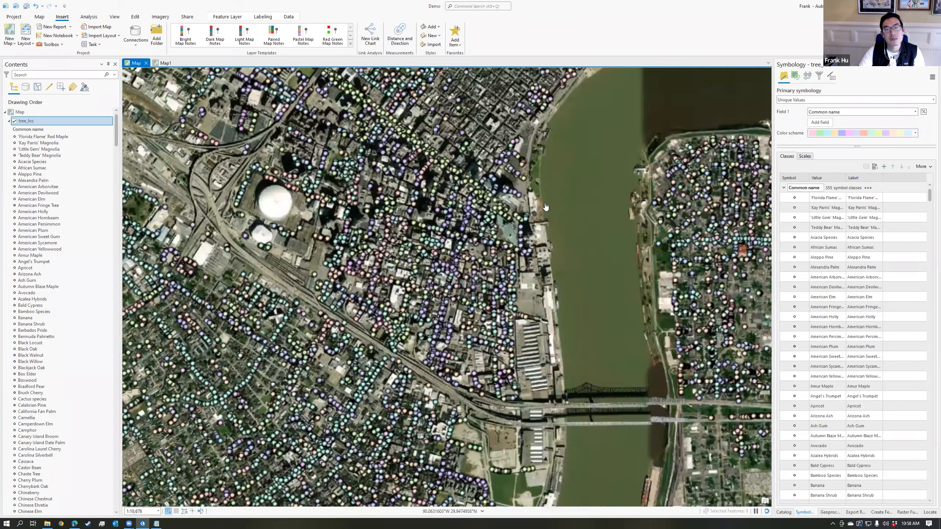
left_click_drag(545, 207, 567, 330)
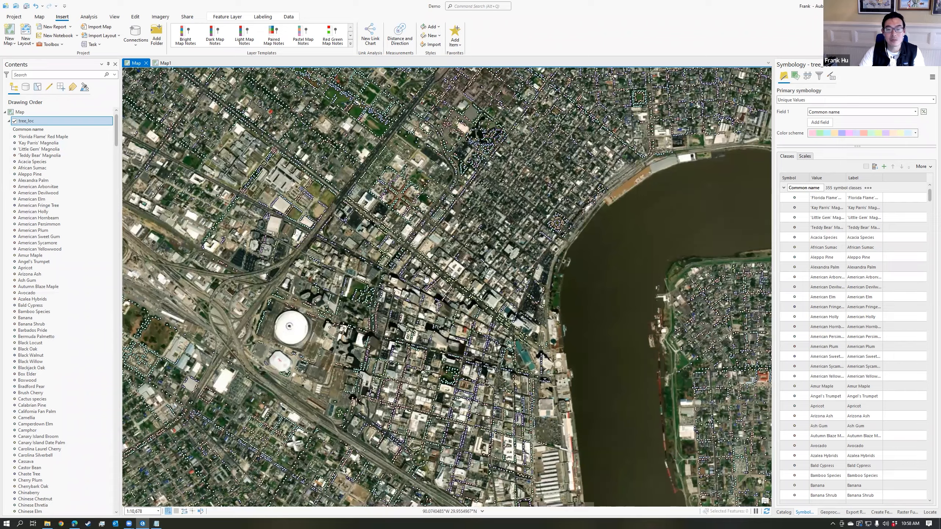
scroll(480, 313, "up", 4)
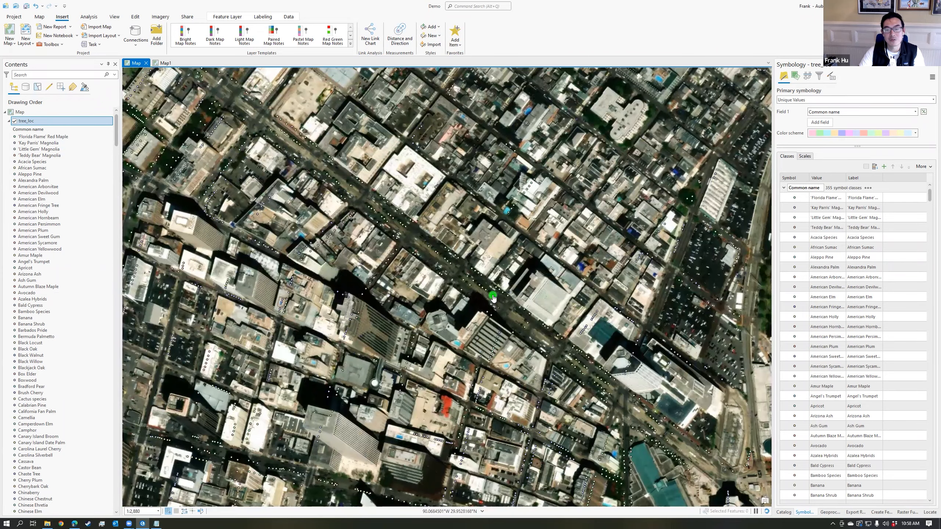
left_click(493, 297)
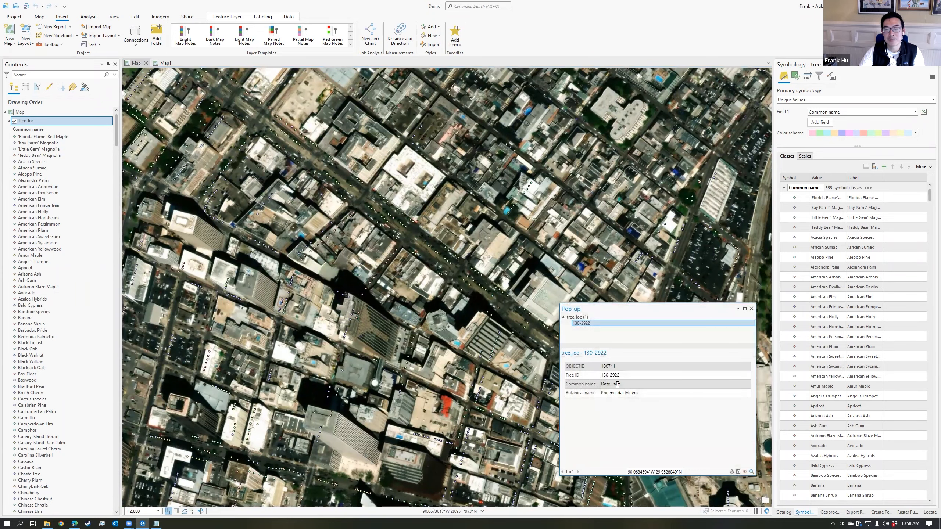
scroll(629, 278, "down", 7)
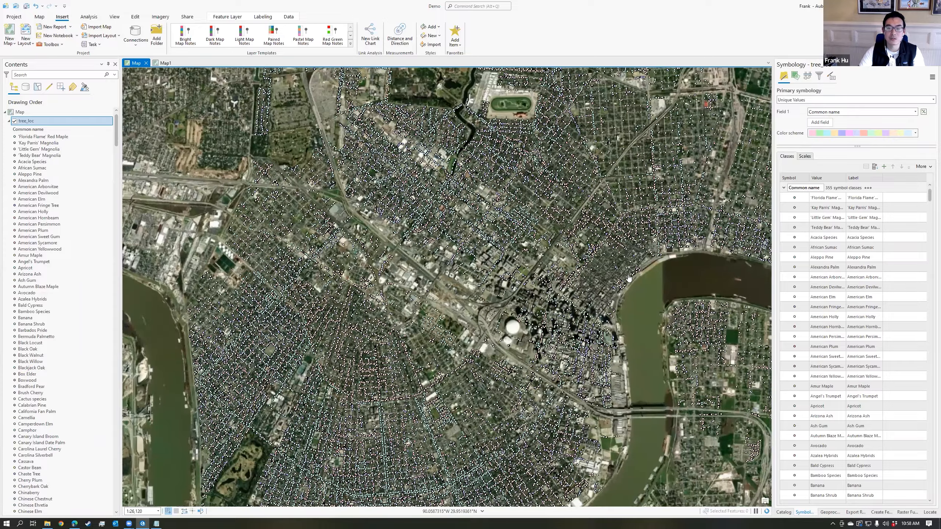
scroll(629, 278, "down", 2)
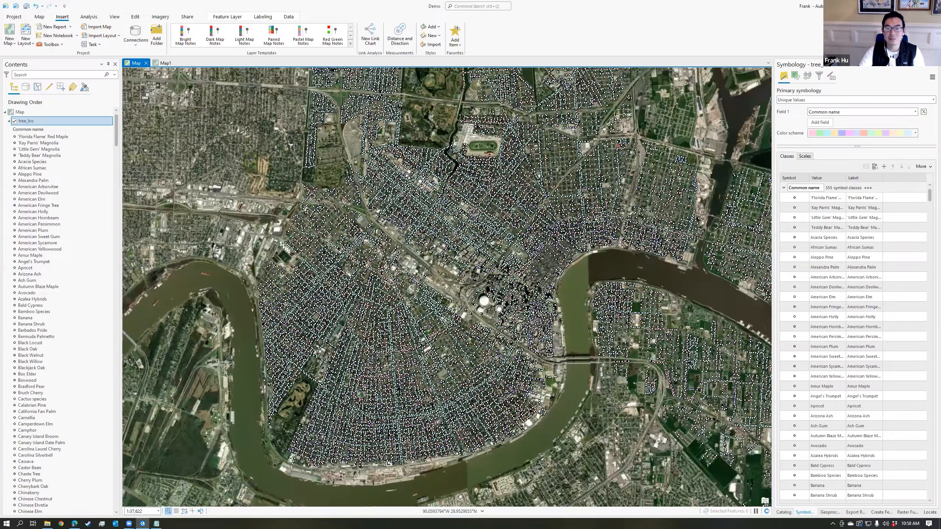
left_click_drag(499, 309, 423, 323)
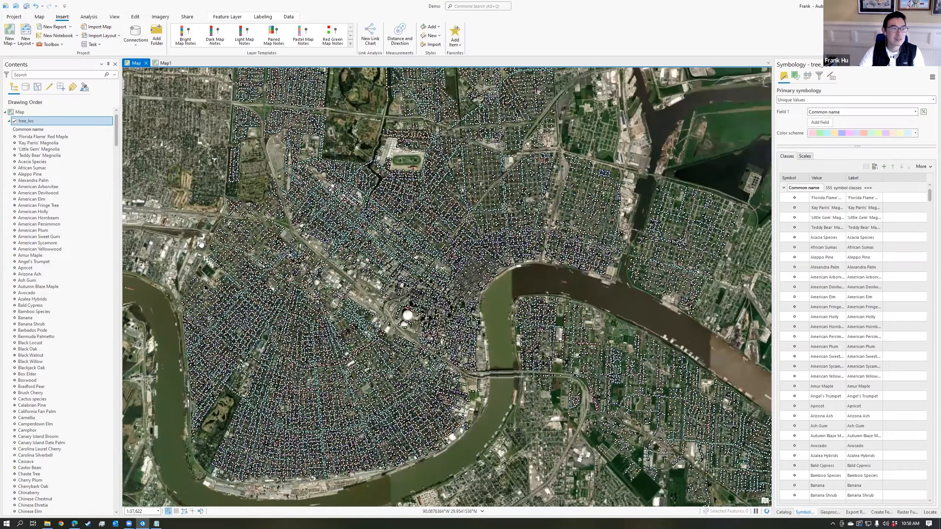
- Open the tree_loc attribute table and select the records whose Common name is equal to Date Palm
right_click(28, 123)
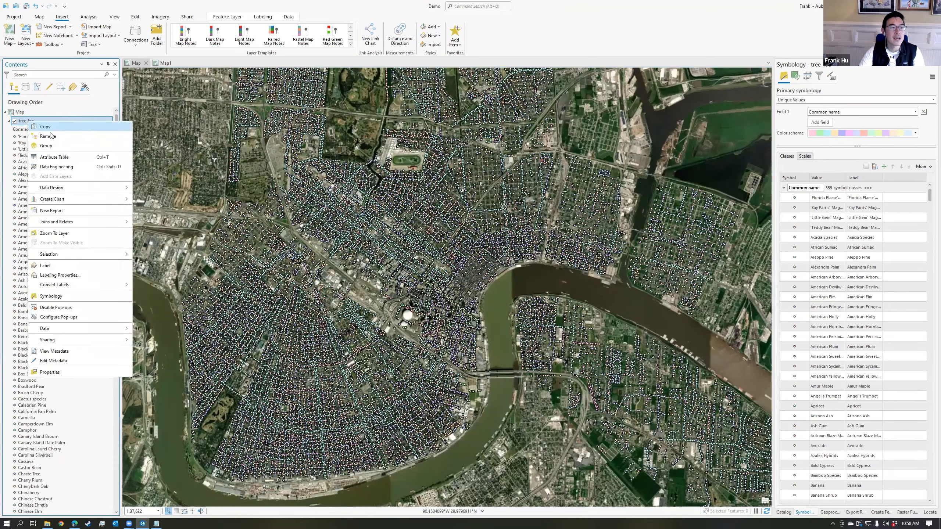
left_click(64, 158)
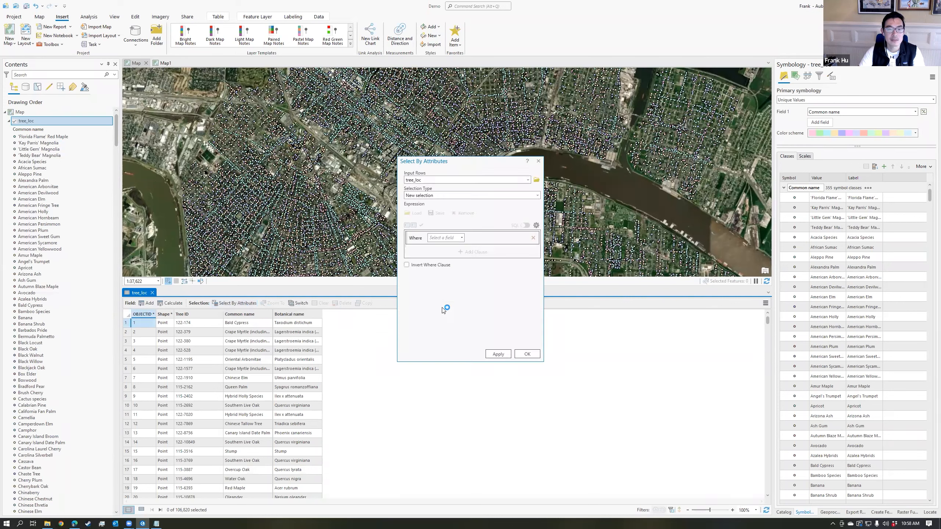
left_click(462, 238)
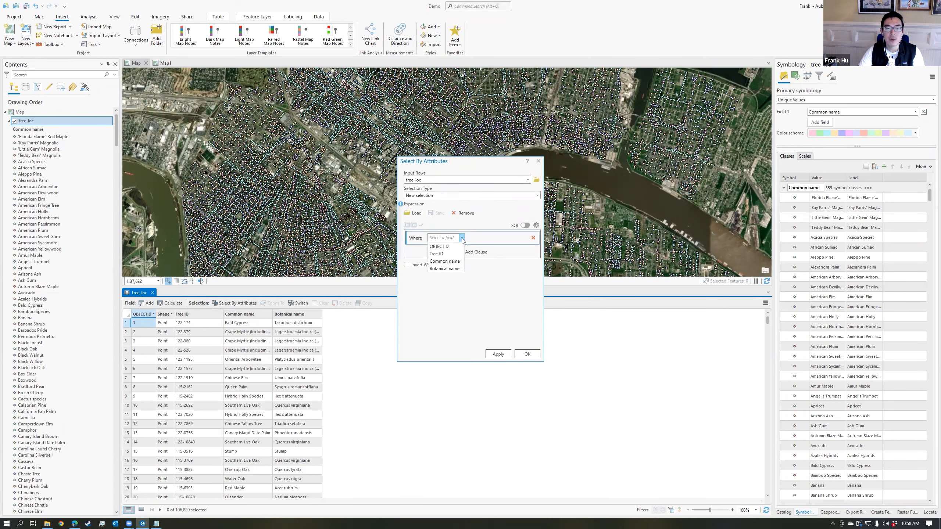
left_click(443, 261)
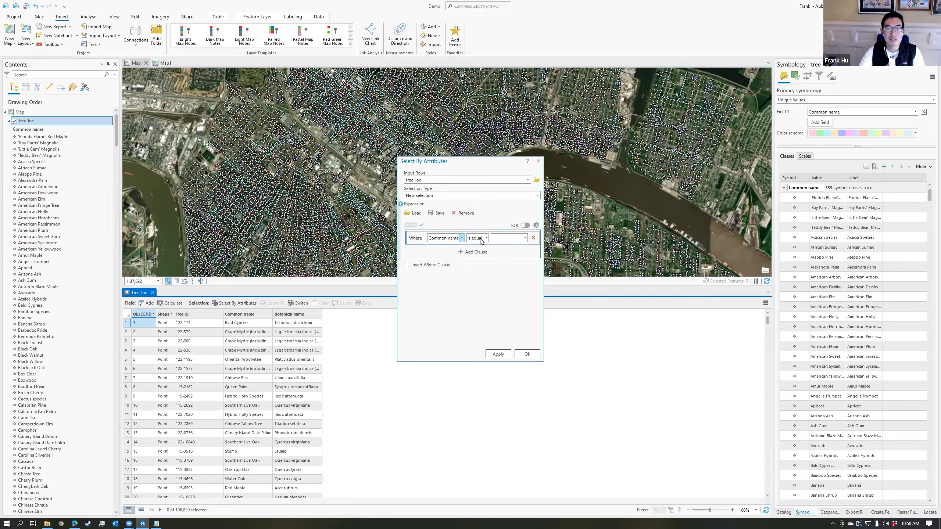
left_click(524, 238)
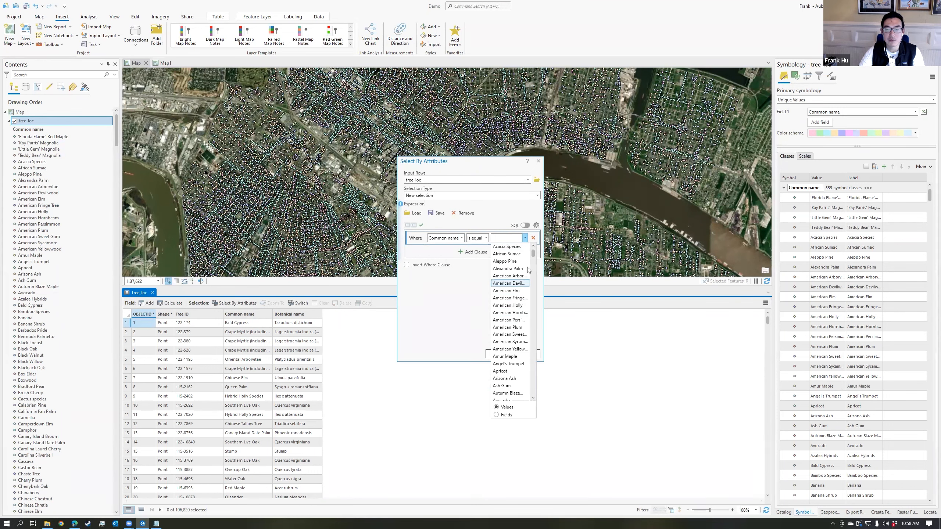
left_click_drag(534, 255, 534, 288)
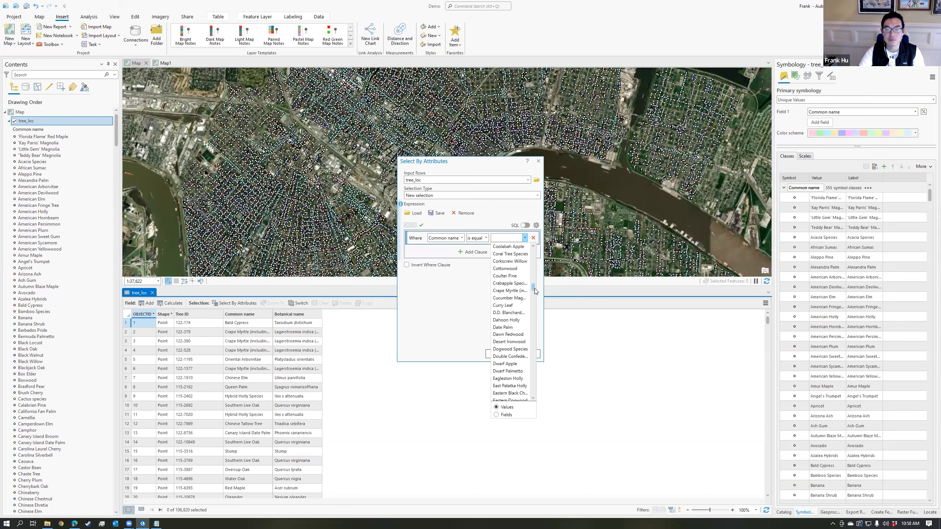
left_click(508, 328)
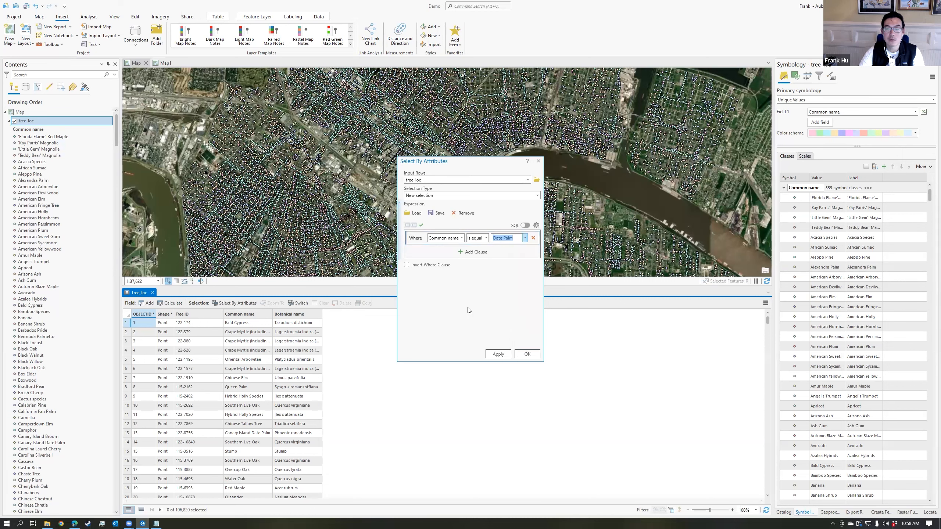
left_click(499, 354)
scroll(486, 241, "down", 4)
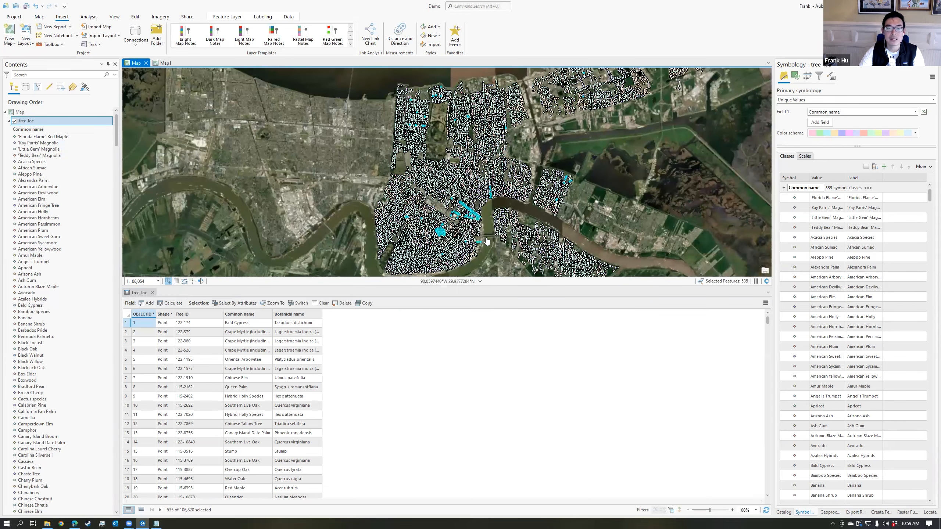
- Collapse the tree_loc legend, make a layer from the selected date palms, and clear the selection
left_click(8, 122)
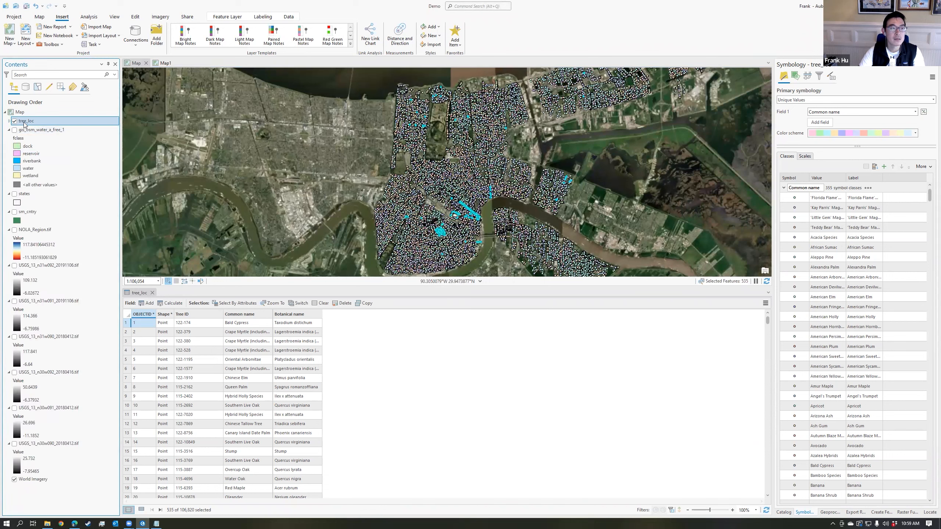
right_click(25, 121)
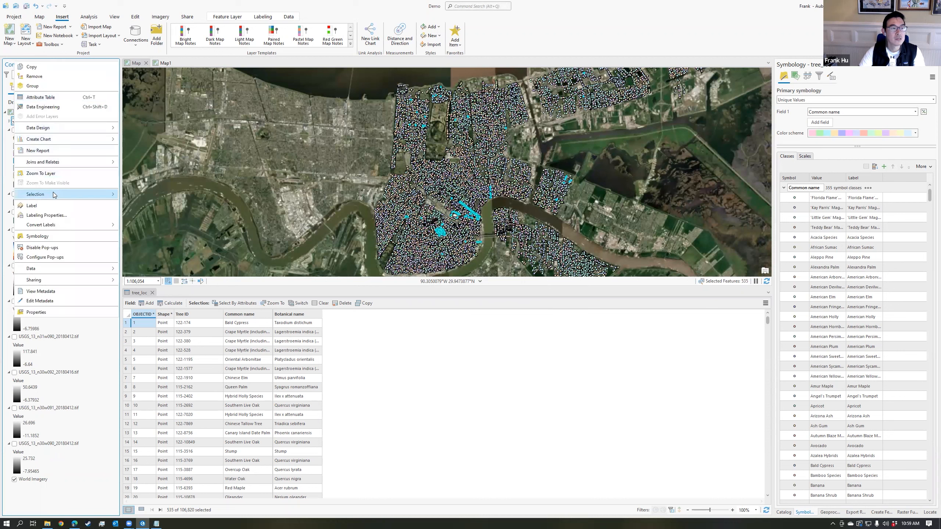
mouse_move(86, 200)
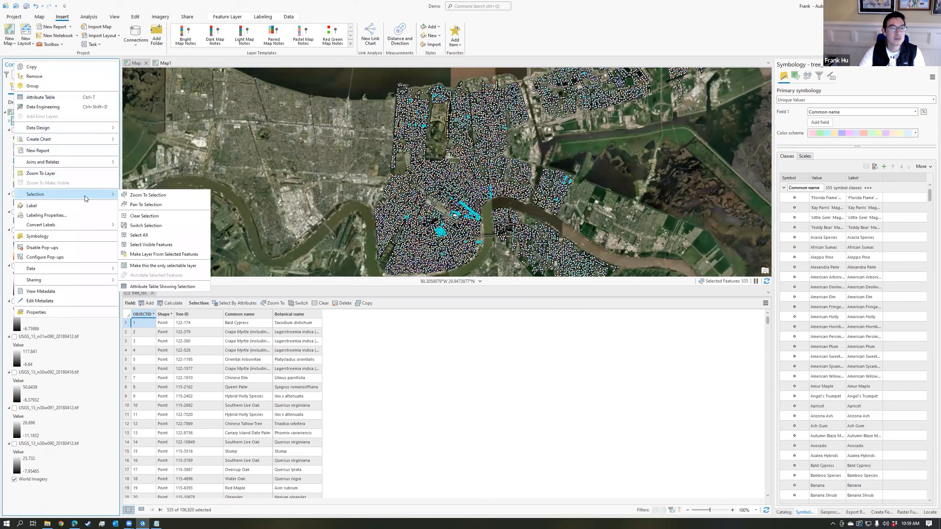
left_click(159, 255)
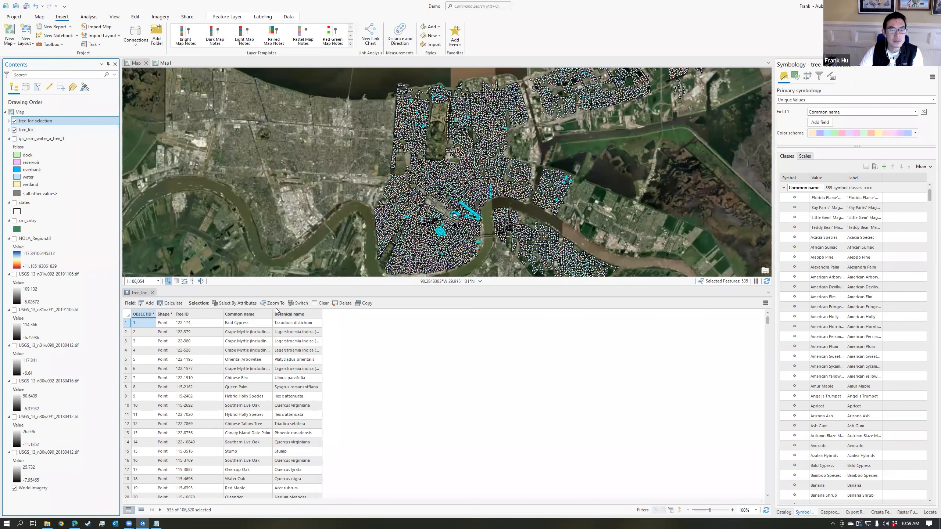
left_click(321, 304)
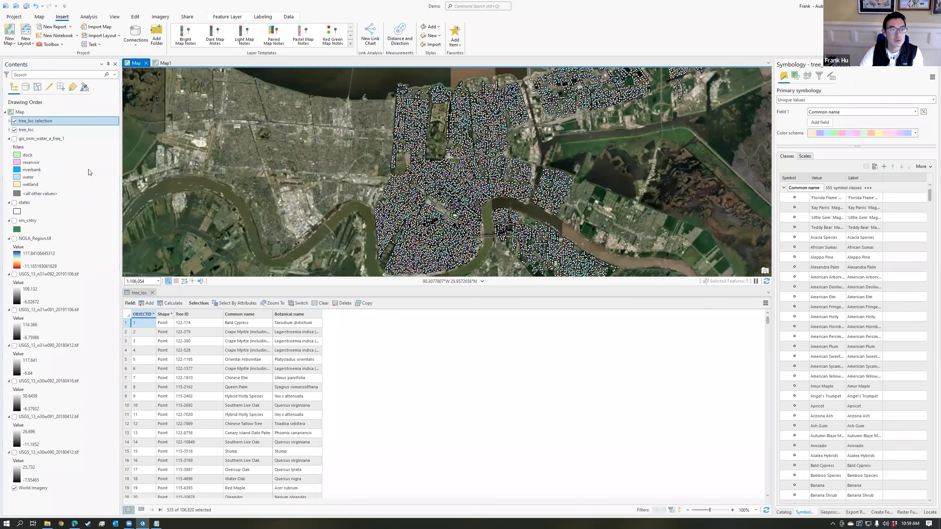
- Hide the tree_loc and World Imagery layers and display NOLA_Region.tif beneath the date palm selection layer
left_click(15, 130)
scroll(477, 226, "up", 2)
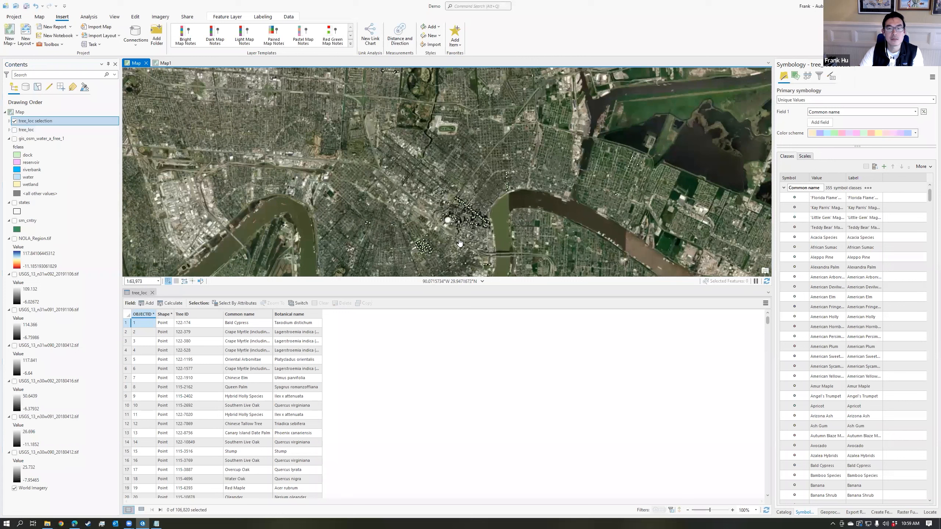
left_click(14, 489)
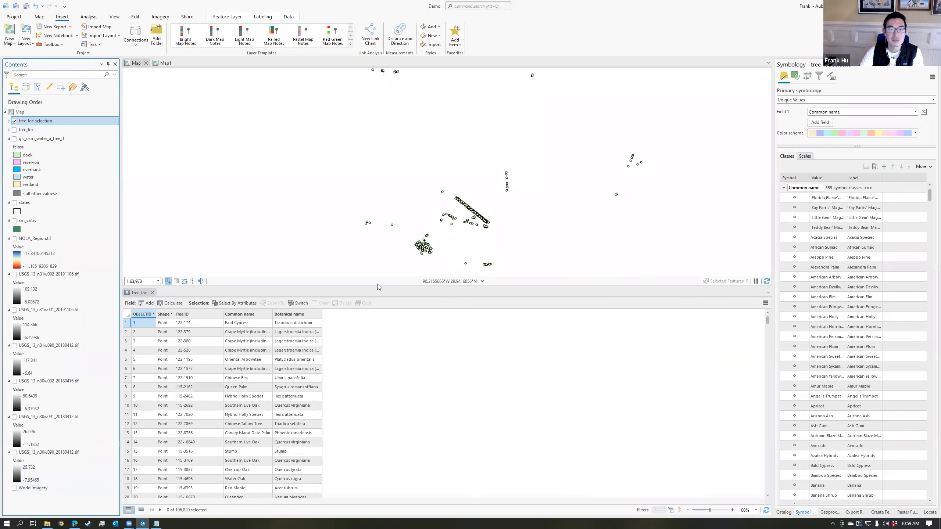
left_click(14, 239)
left_click_drag(454, 232, 451, 165)
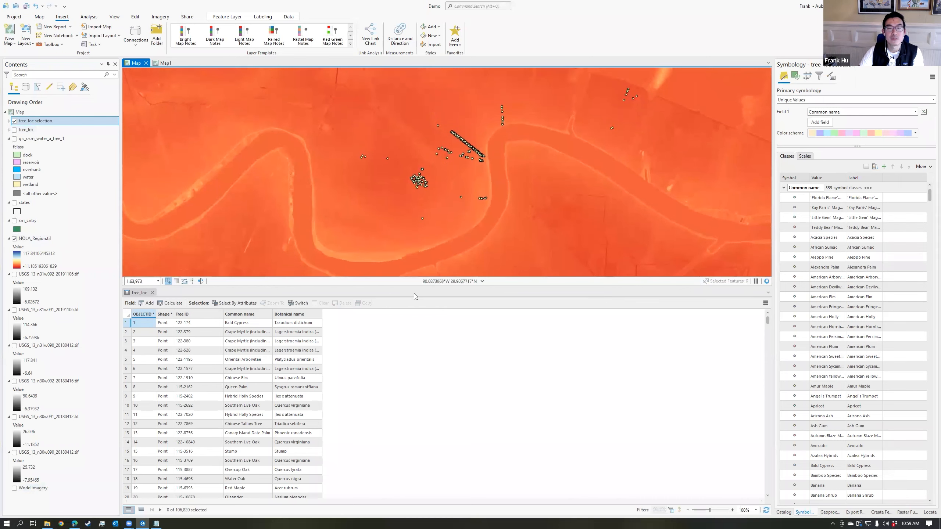
- Reduce the height of the attribute table to enlarge the map, and browse the tree_loc records
left_click_drag(417, 287, 411, 403)
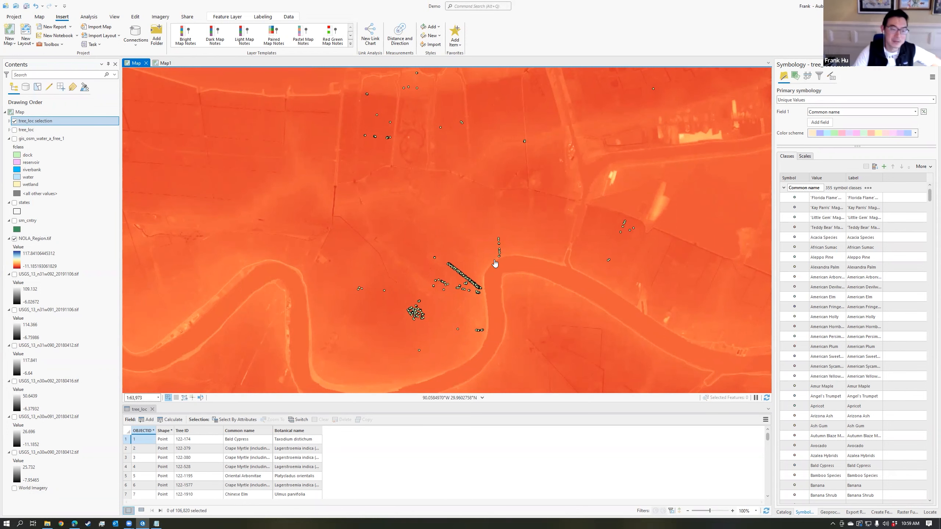
left_click_drag(372, 404, 363, 393)
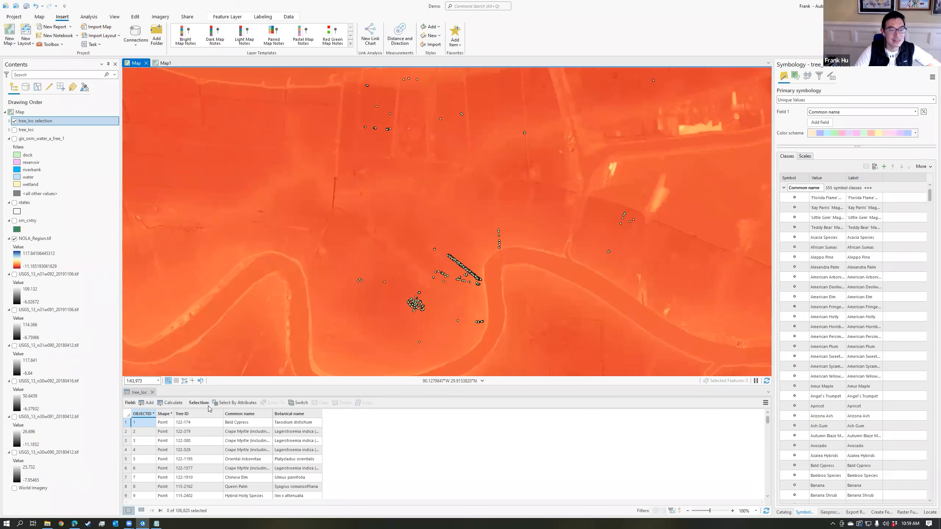
scroll(262, 442, "down", 20)
scroll(262, 446, "up", 20)
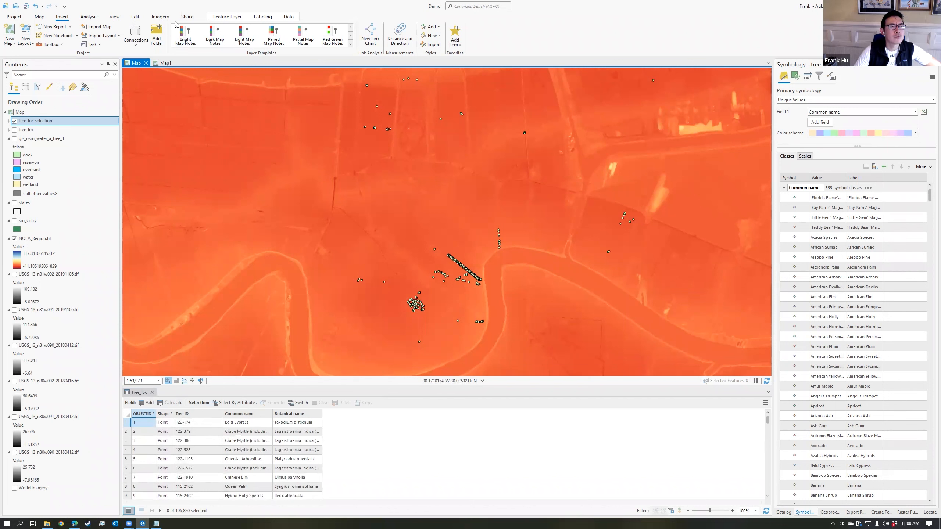
- Hide the tree_loc selection layer and display the full tree_loc layer over the elevation raster
left_click(14, 121)
left_click(15, 131)
left_click(15, 130)
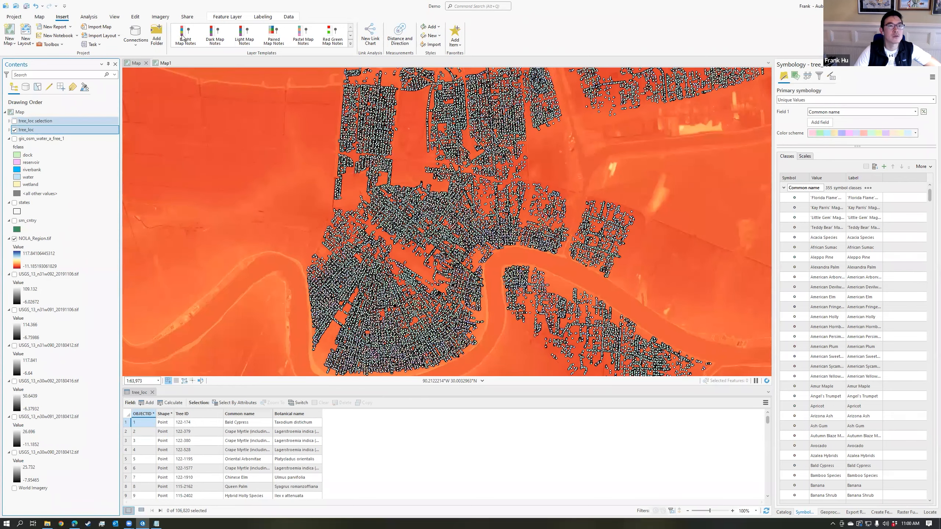
- Summarize tree_loc into tree_loc_Statistics, using the Count statistic on Common name and Common name as the case field
left_click(288, 17)
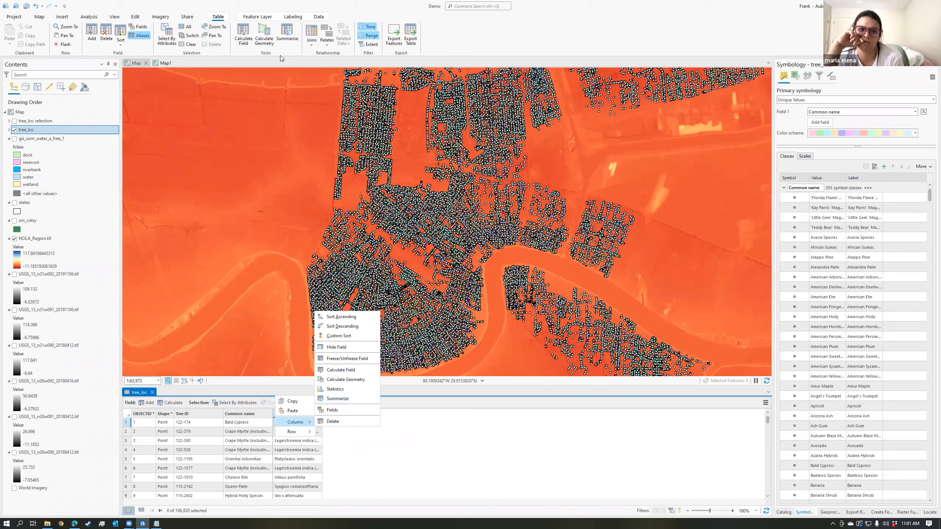
left_click(287, 40)
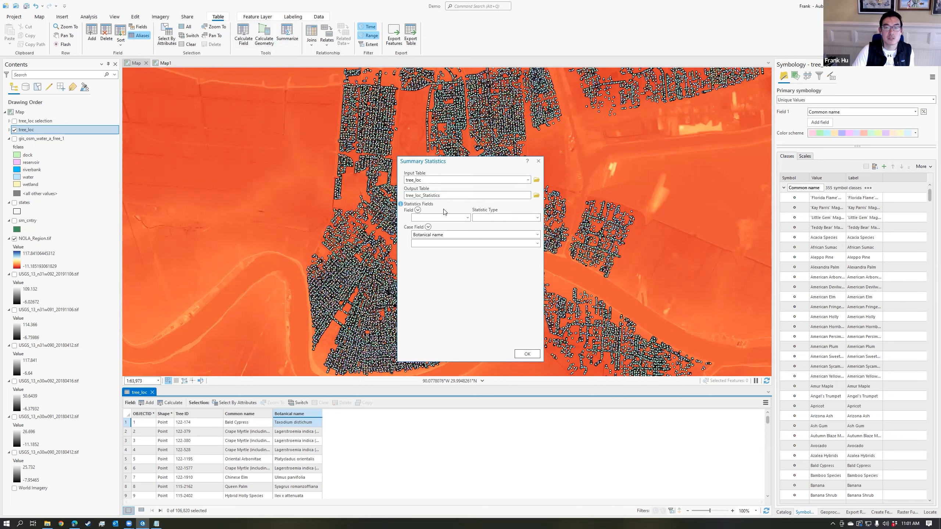
left_click(418, 210)
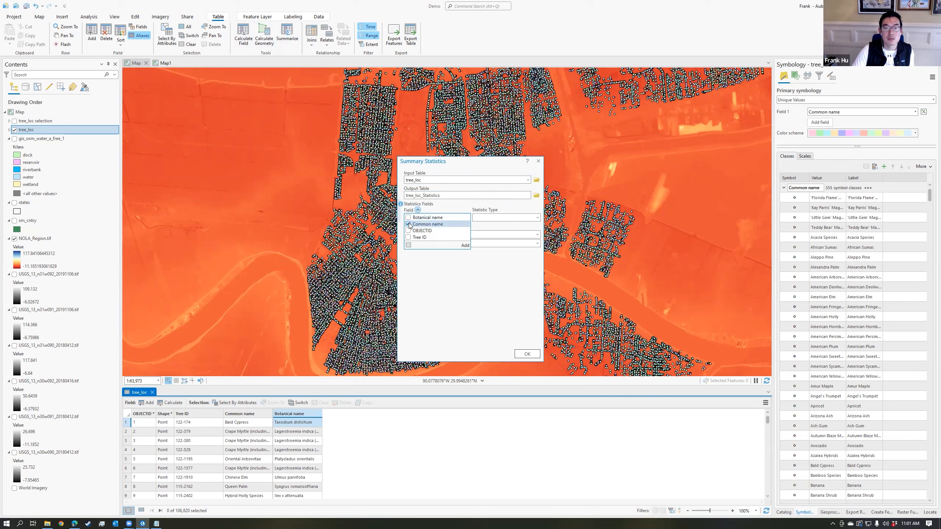
left_click(465, 246)
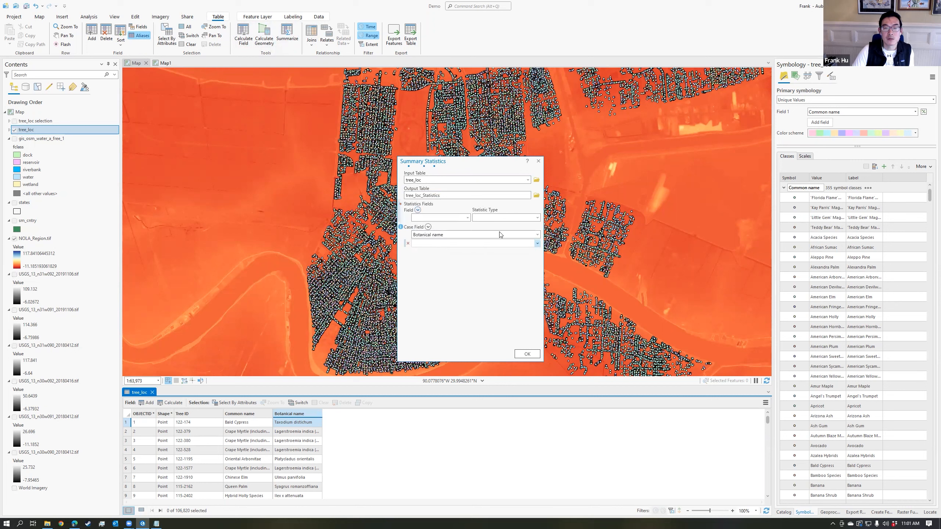
left_click(536, 219)
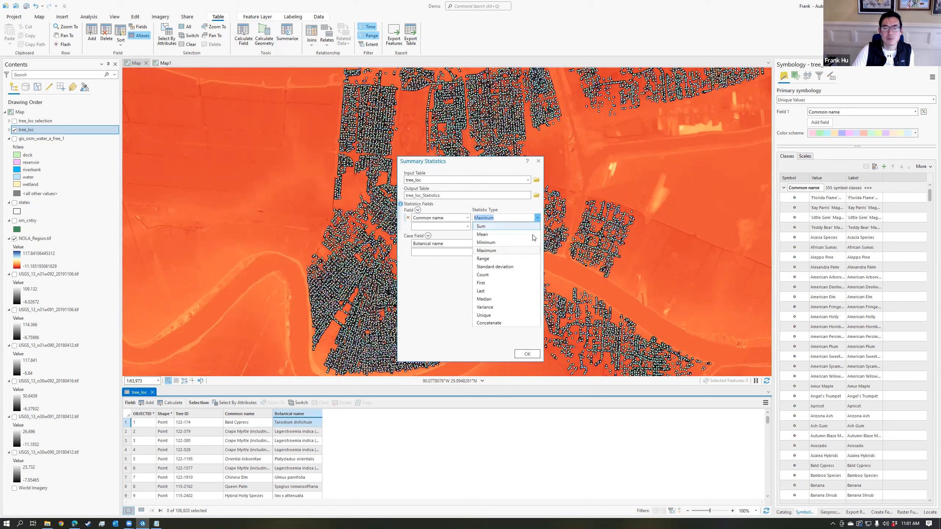
left_click(503, 275)
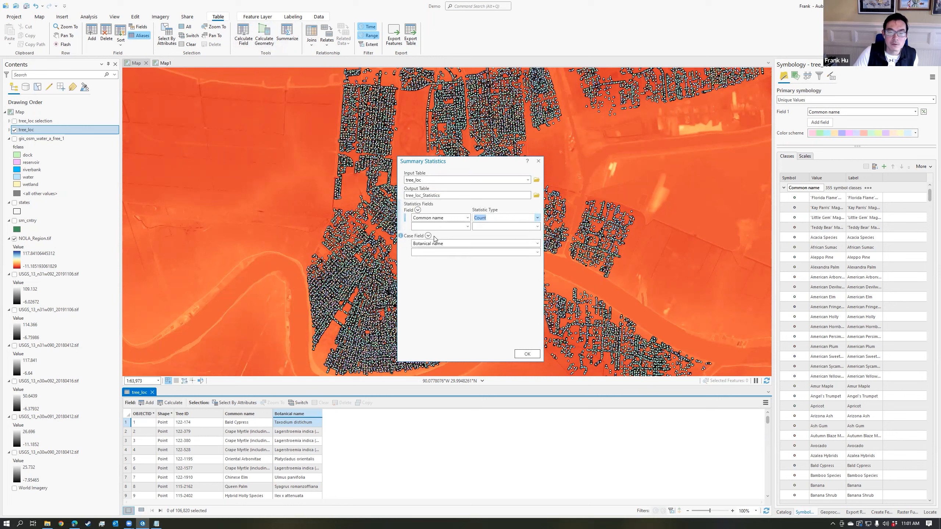
left_click(537, 244)
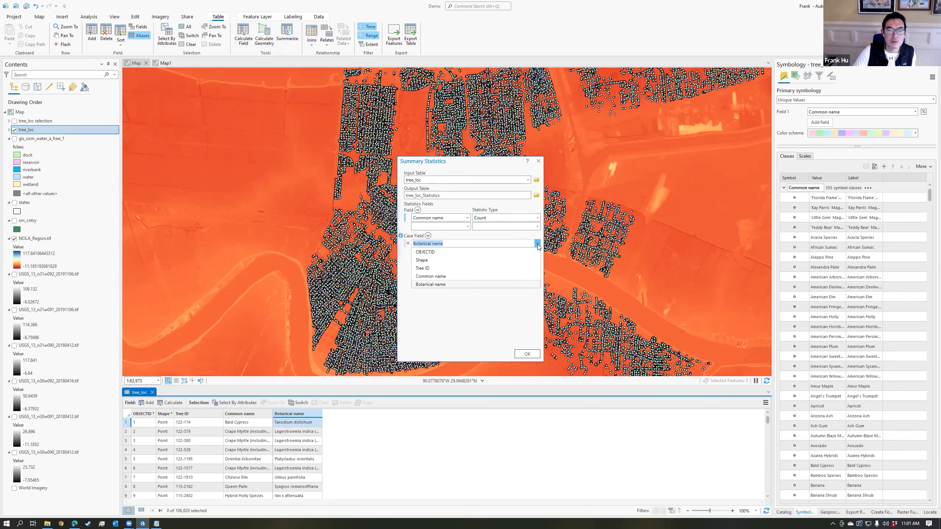
left_click(441, 276)
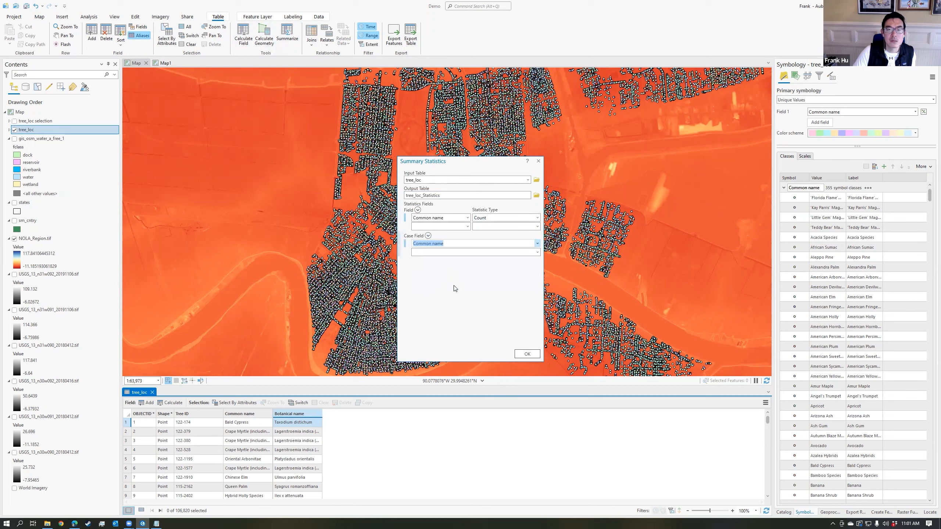
left_click(526, 354)
- Open the tree_loc_Statistics table, enlarge its view, and widen the Common name column to fit the full names
left_click(34, 506)
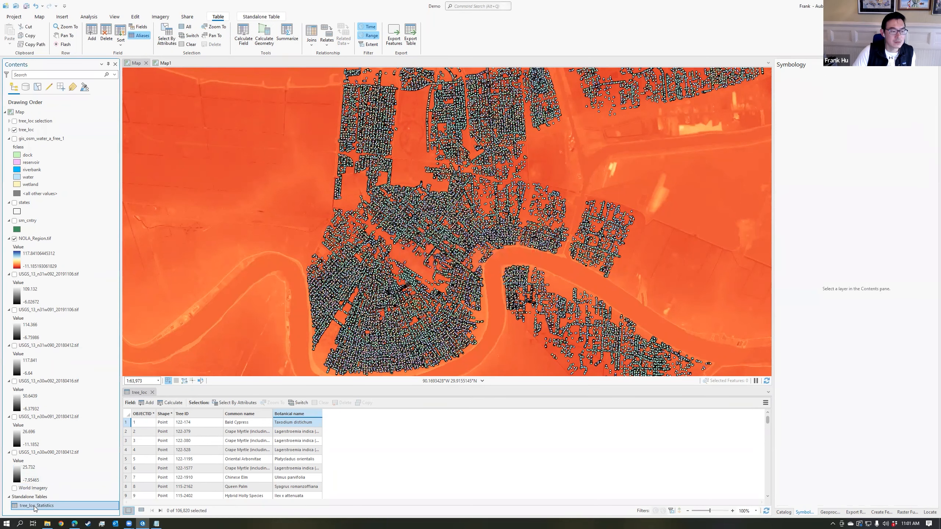
right_click(34, 509)
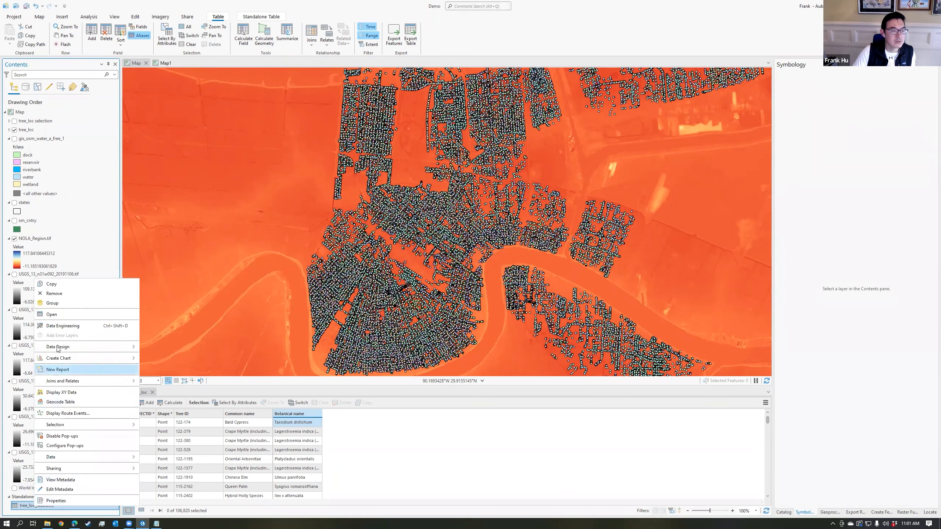
left_click(66, 314)
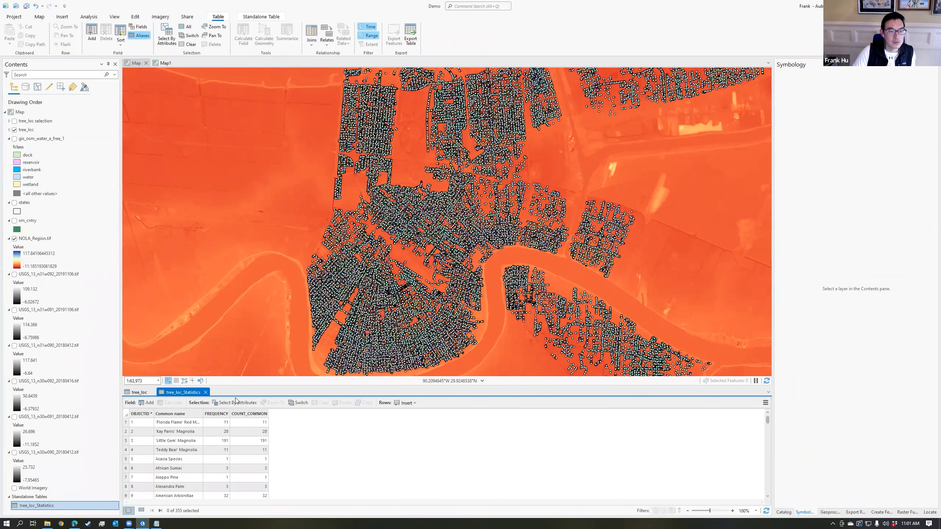
left_click_drag(242, 387, 255, 302)
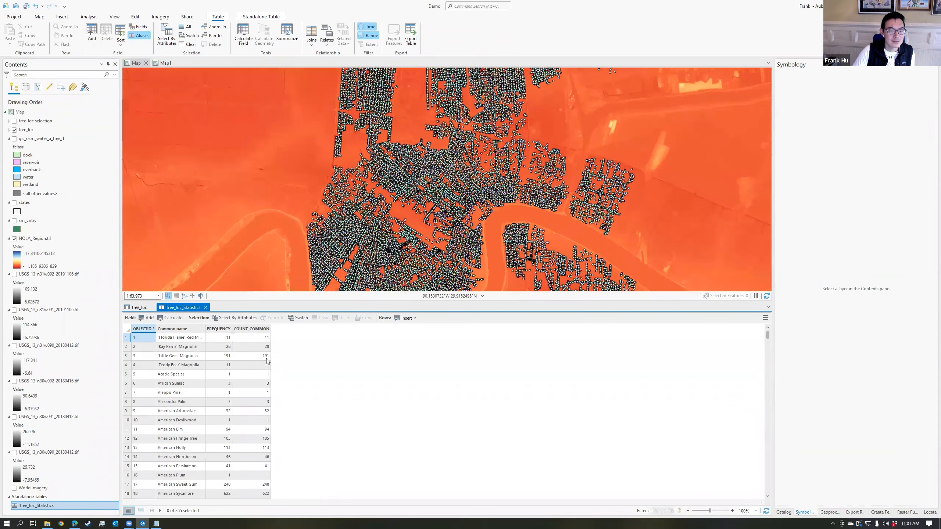
double_click(206, 330)
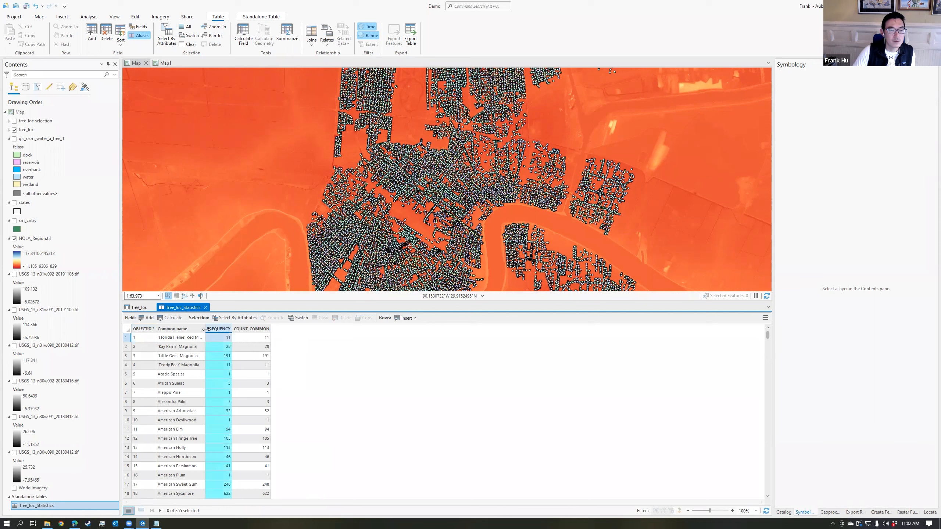
- Sort the tree_loc_Statistics table by COUNT_COMMON in descending order and select the common name in the first row
left_click(299, 329)
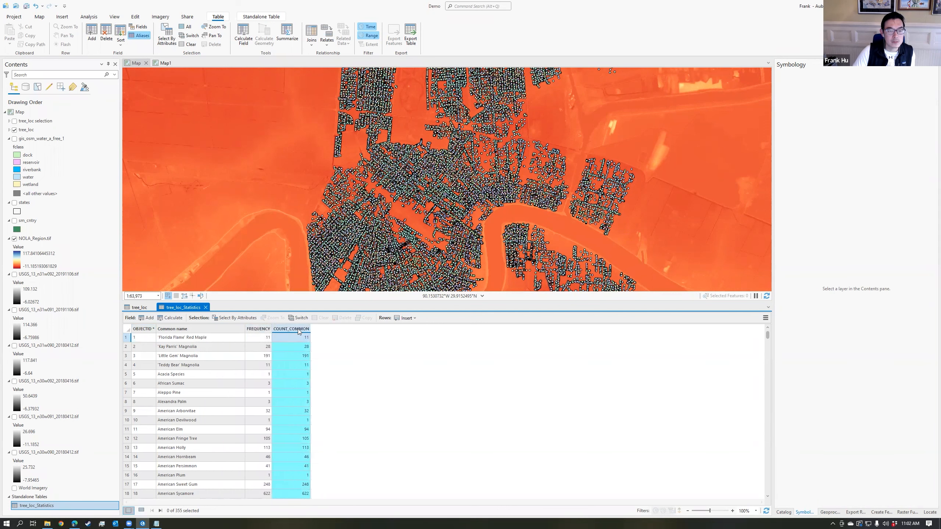
right_click(300, 330)
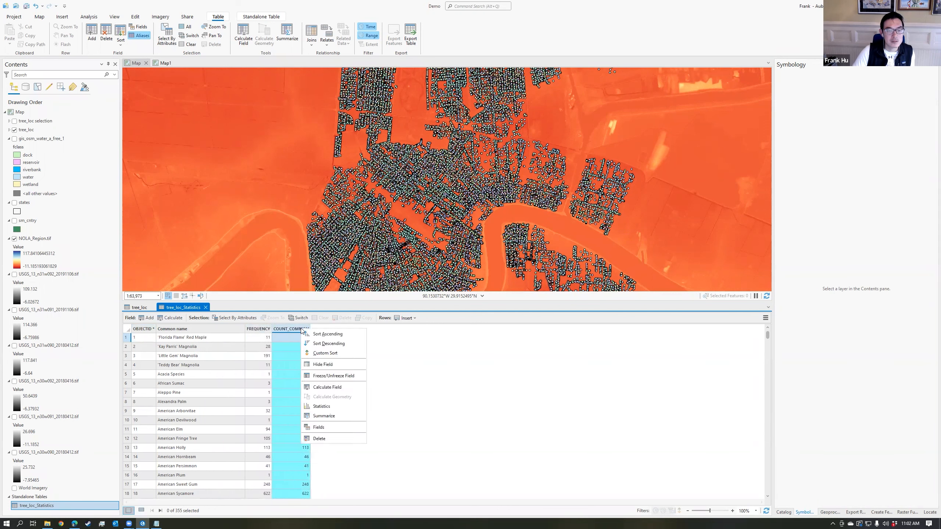
left_click(327, 346)
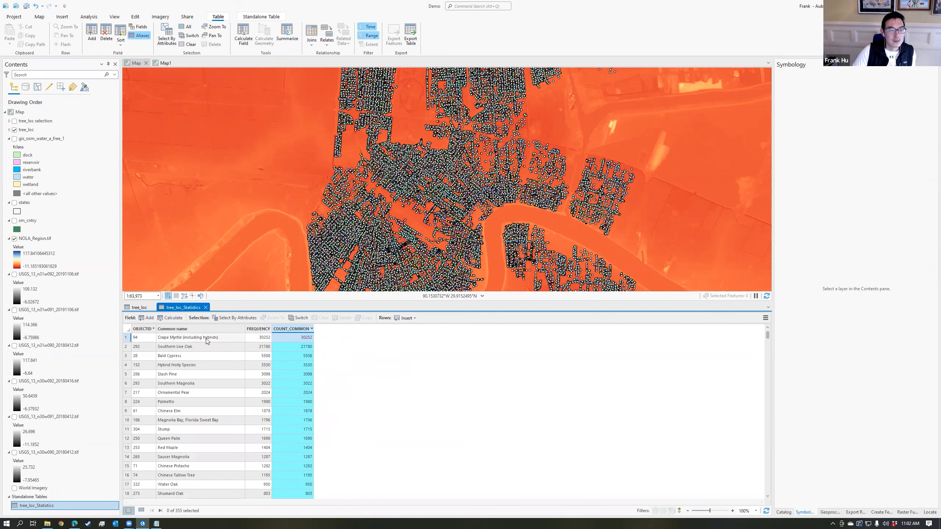
left_click(206, 338)
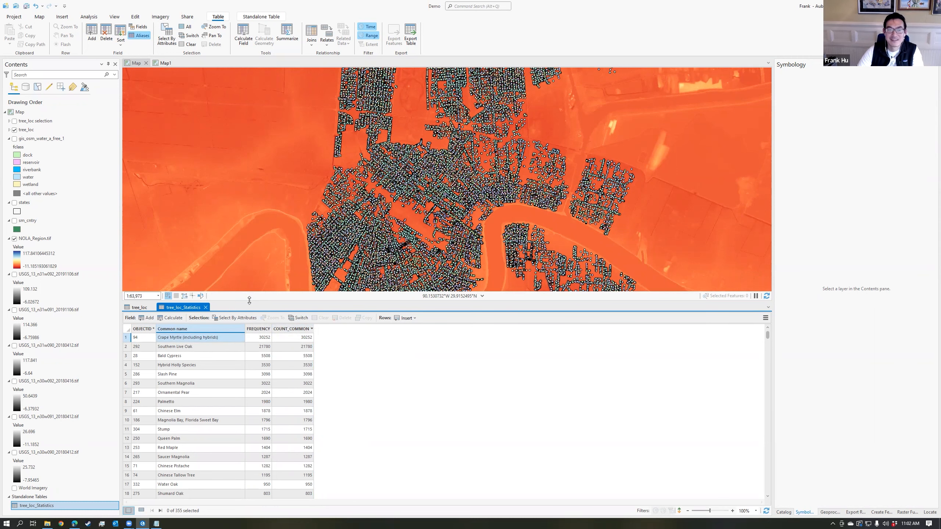
- Reduce the table area's height, and close the tree_loc_Statistics and tree_loc attribute tables
left_click_drag(250, 300, 250, 345)
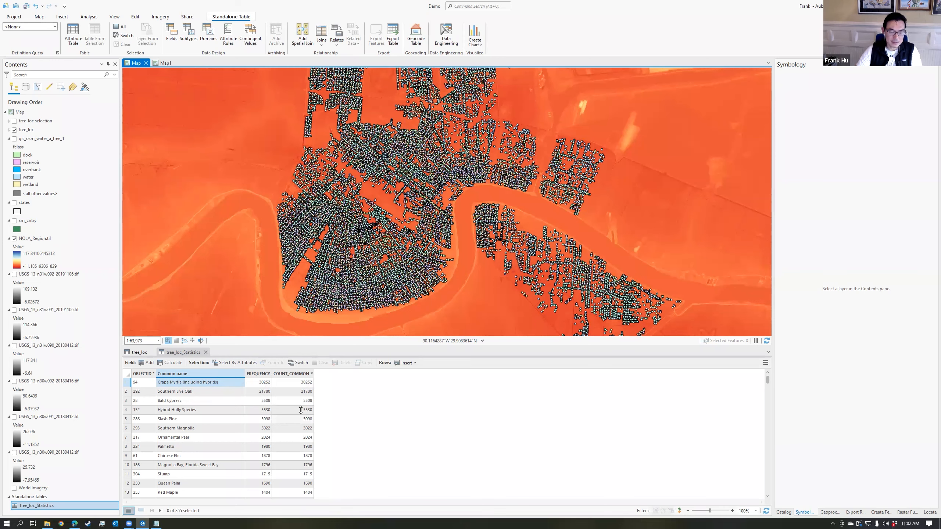
left_click(205, 352)
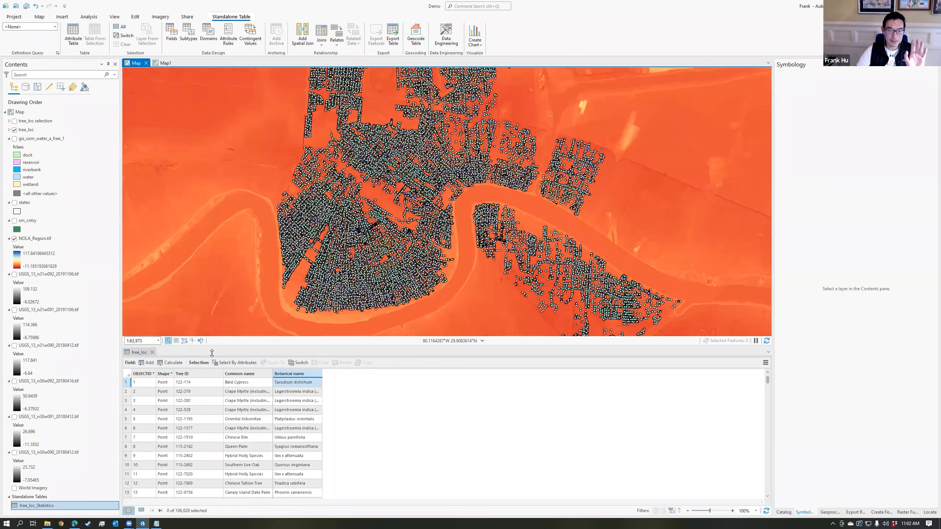
left_click(152, 352)
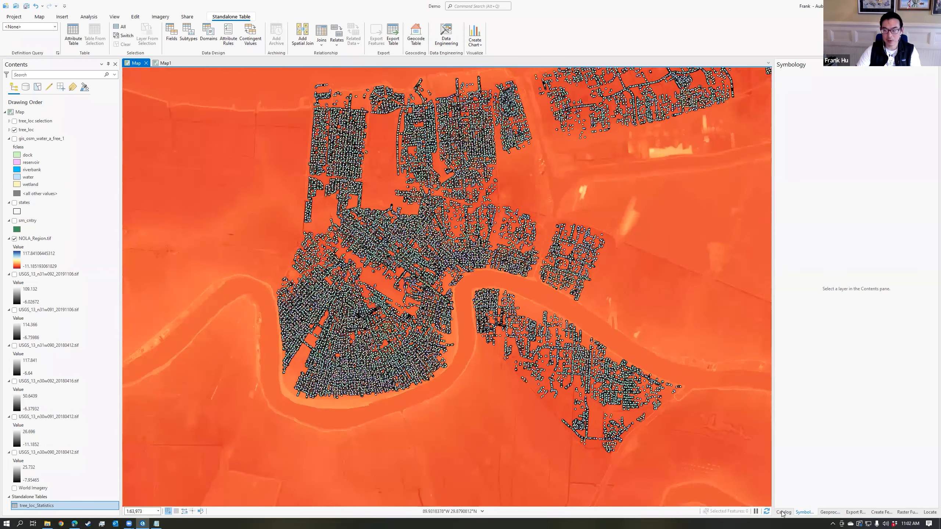
- Search the portal's ArcGIS Online content for "new orleans"
left_click(784, 512)
left_click(792, 176)
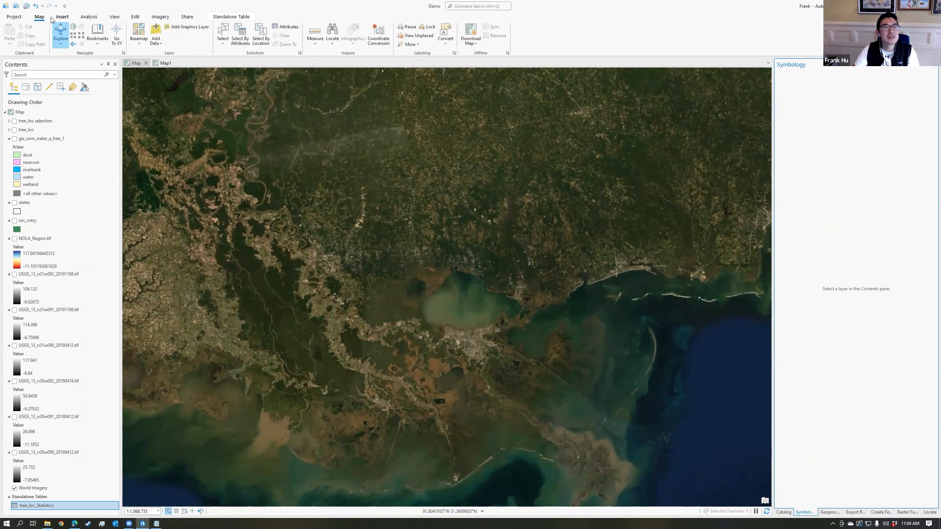
left_click(784, 512)
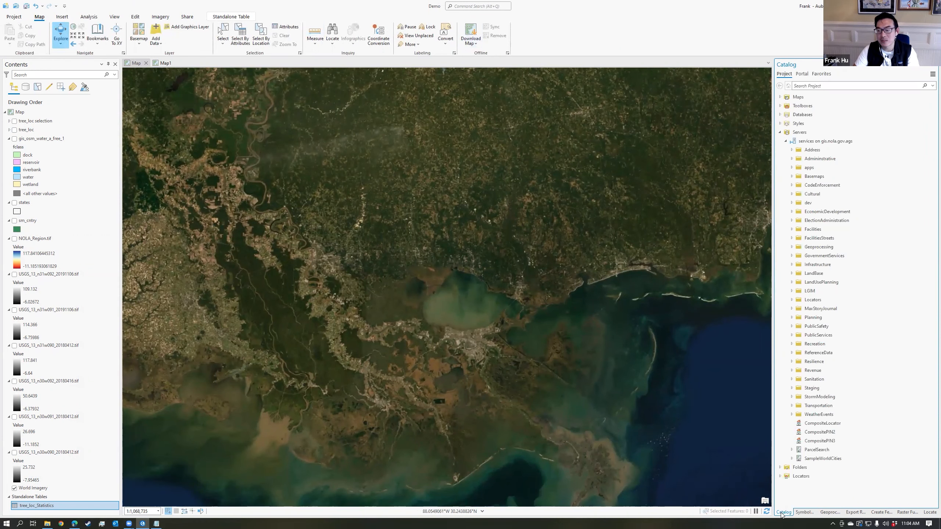
left_click(802, 76)
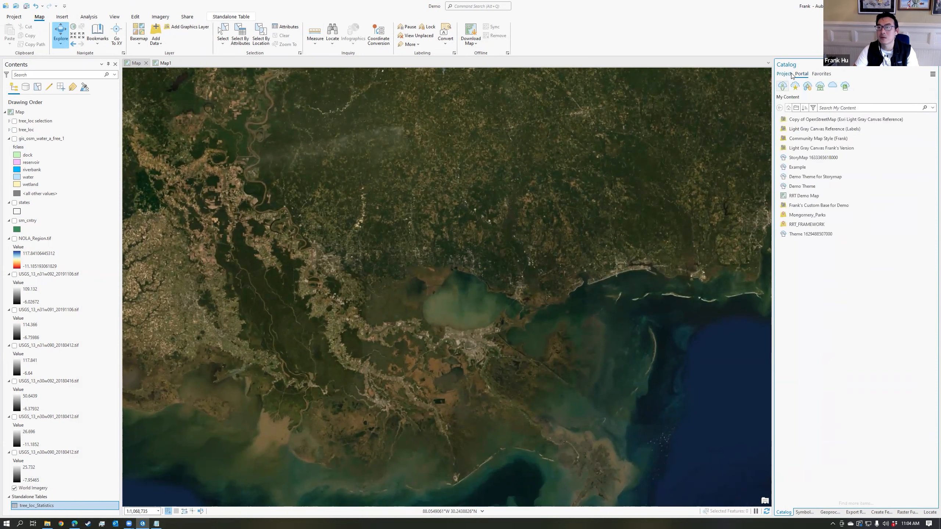
left_click(790, 75)
left_click(803, 76)
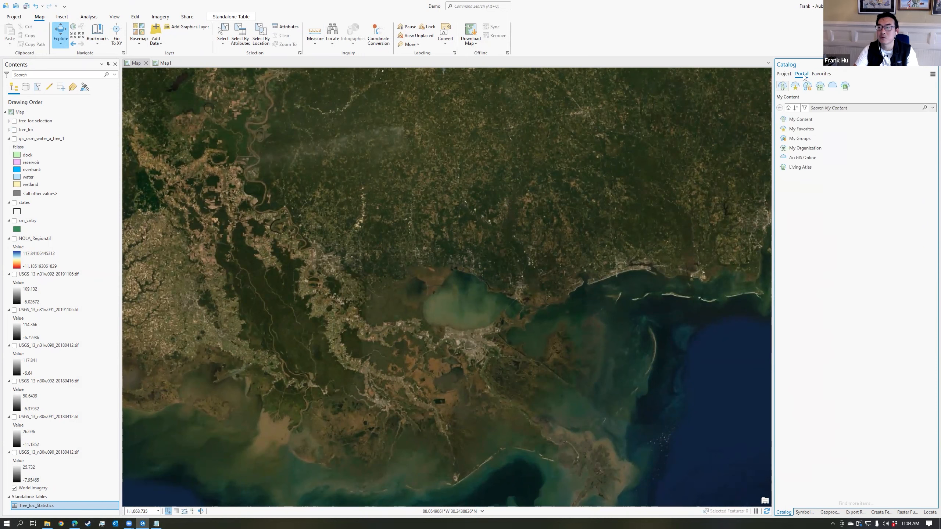
left_click(832, 88)
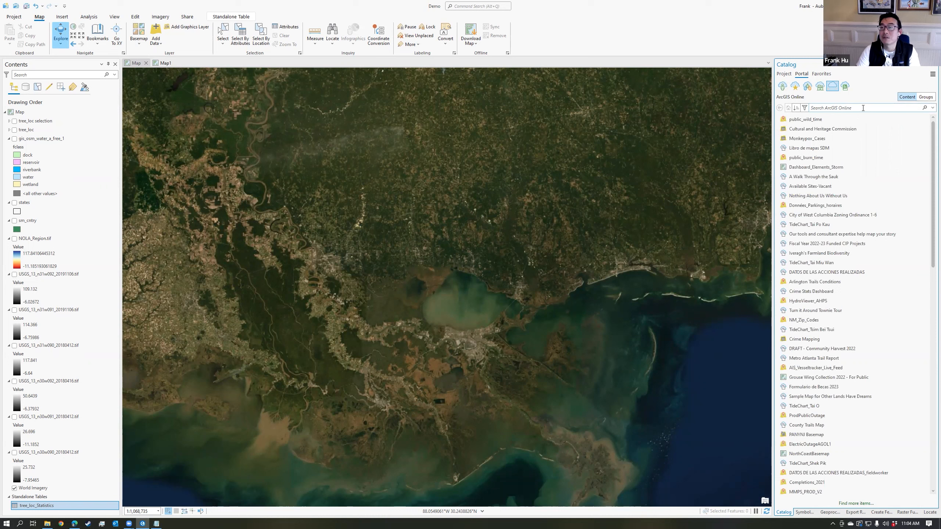
type("new orleans")
key("Return")
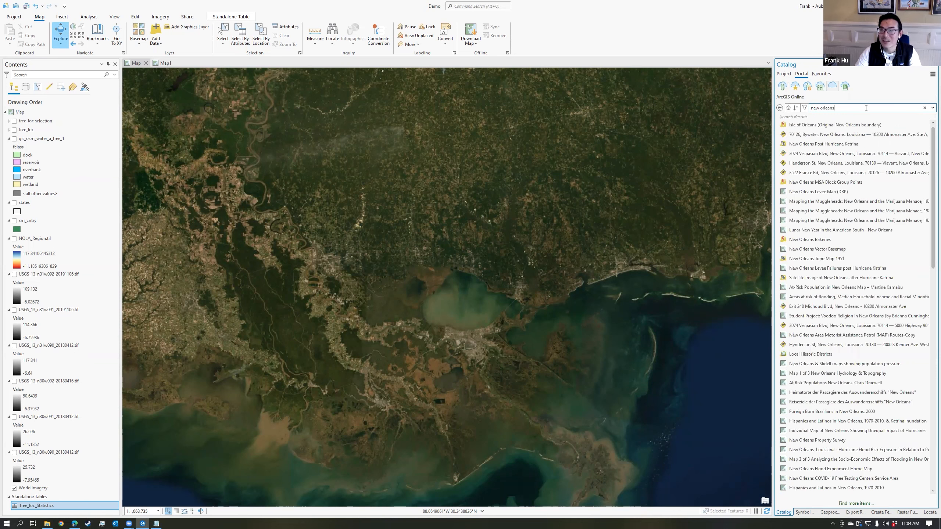
- Add the hosted New Orleans Bakeries feature layer from the search results to the map
mouse_move(867, 127)
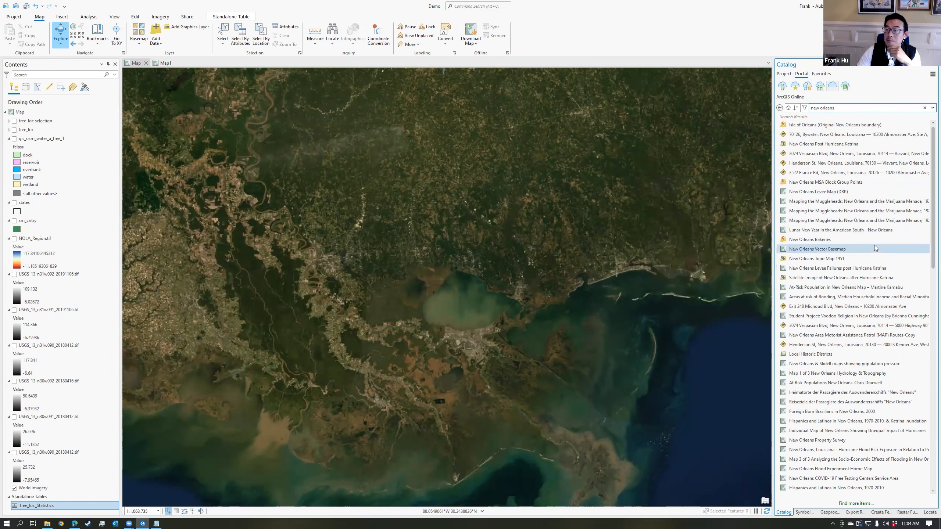
left_click(809, 240)
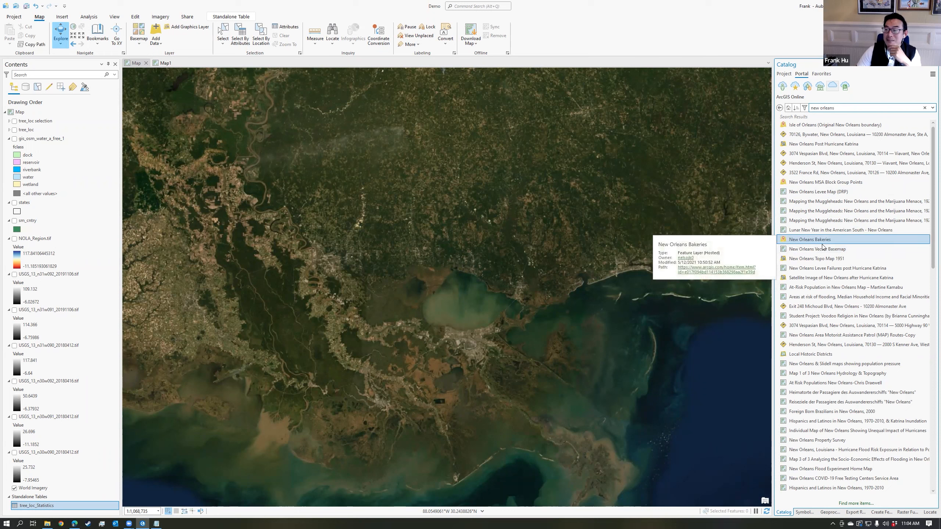
left_click_drag(811, 239, 695, 256)
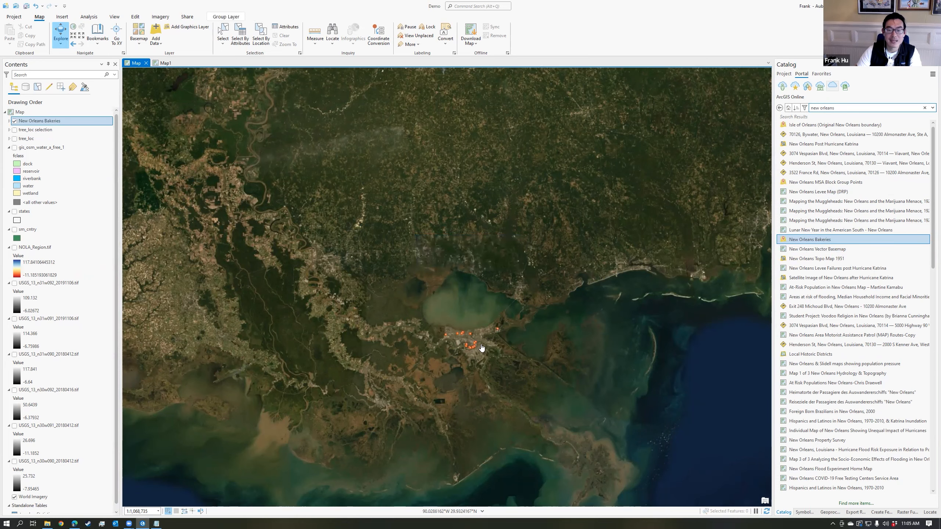
- Examine the bakery points across New Orleans and view the attributes of one near the downtown river bend
scroll(482, 345, "up", 5)
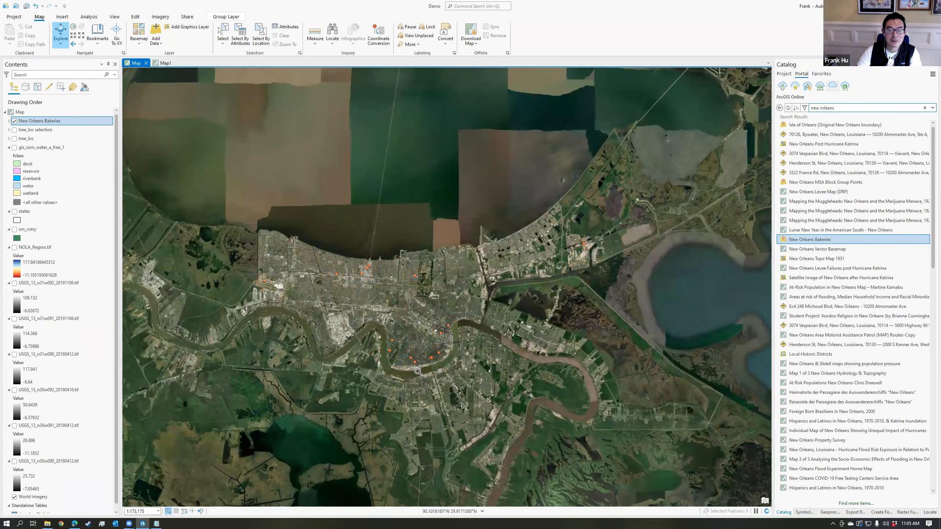
scroll(402, 374, "up", 1)
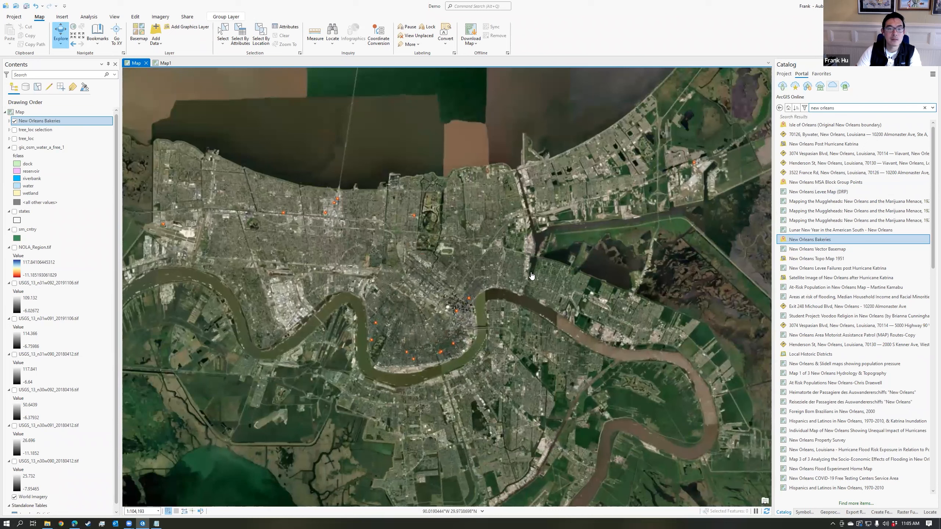
scroll(428, 290, "down", 1)
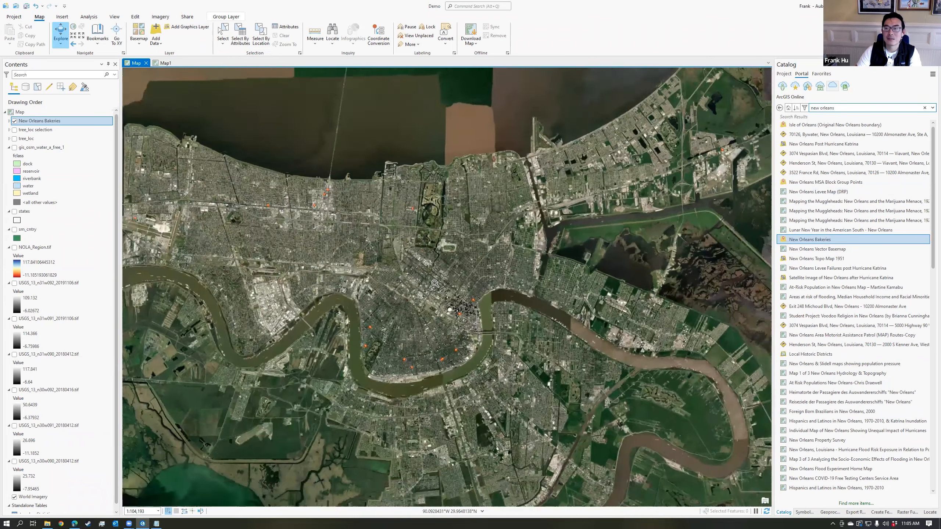
left_click_drag(465, 274, 483, 296)
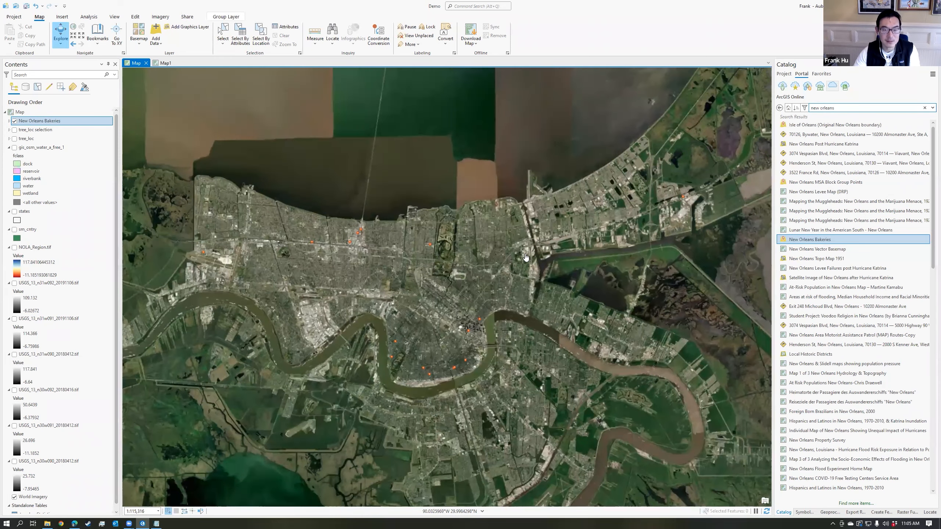
scroll(479, 329, "up", 2)
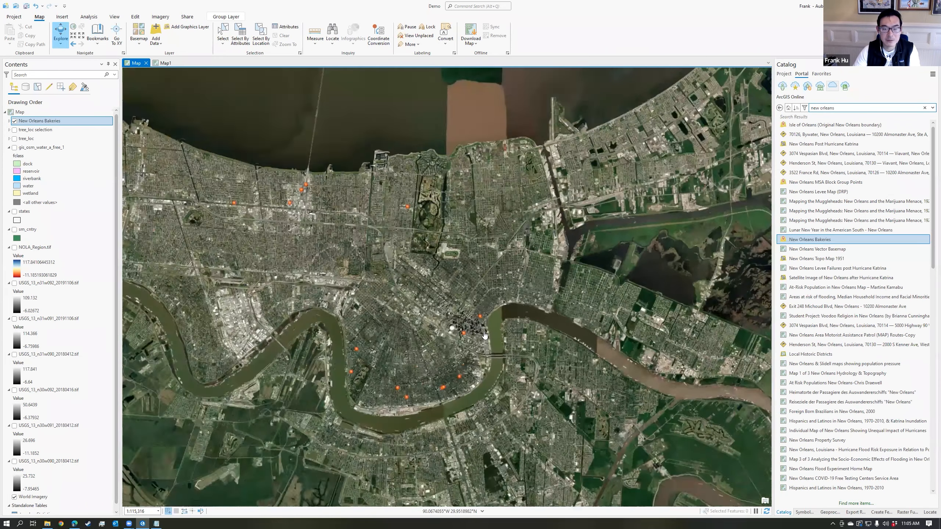
left_click(481, 313)
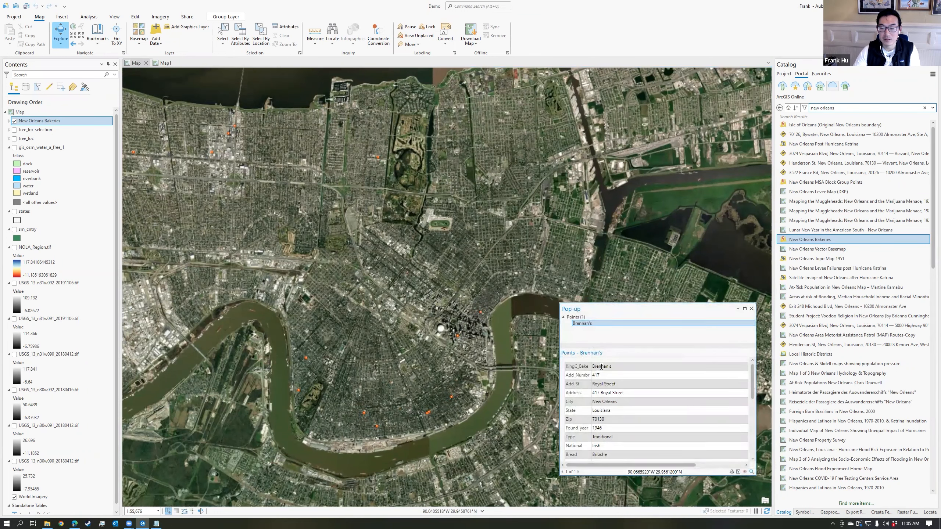
- Read the remaining attributes of the Brennan's bakery point in its pop-up and close the pop-up
scroll(598, 441, "down", 1)
scroll(602, 437, "down", 2)
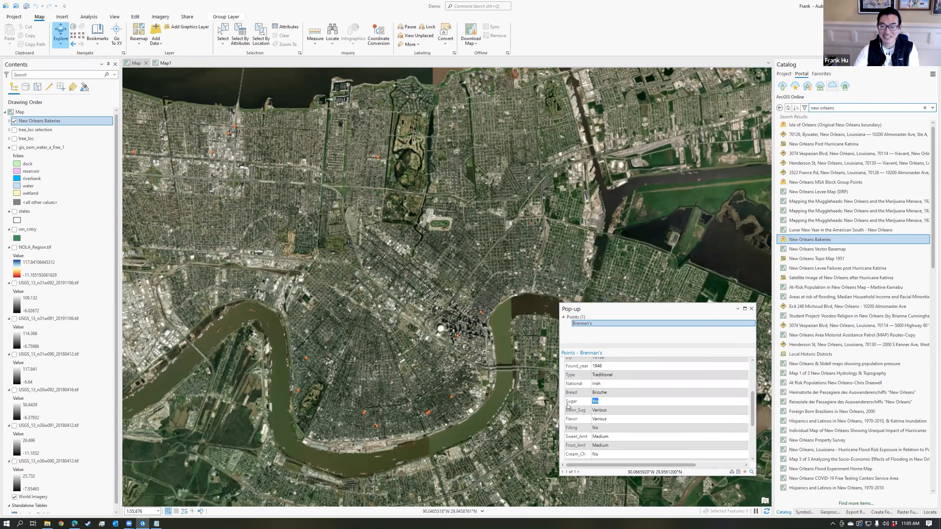
left_click(600, 404)
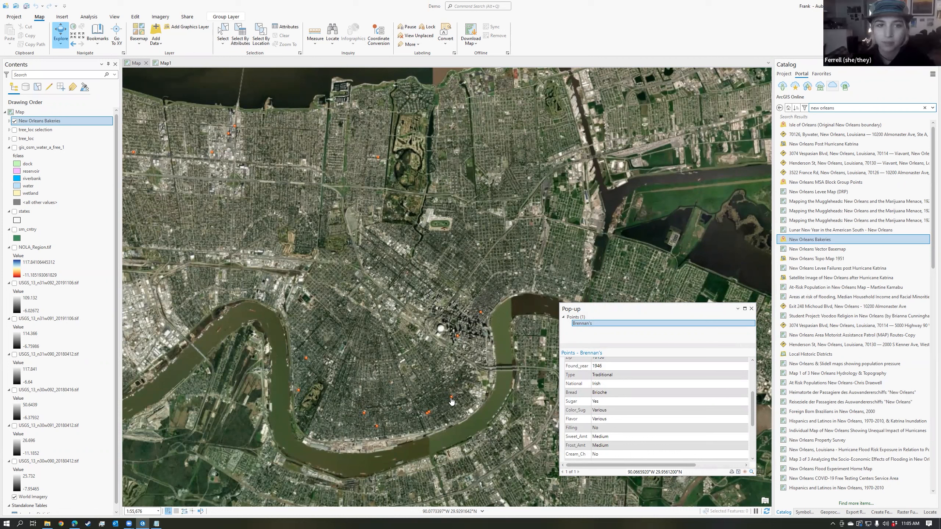
left_click(751, 310)
- Expand the New Orleans Bakeries group layer and check the data export options of its Points sublayer
right_click(42, 122)
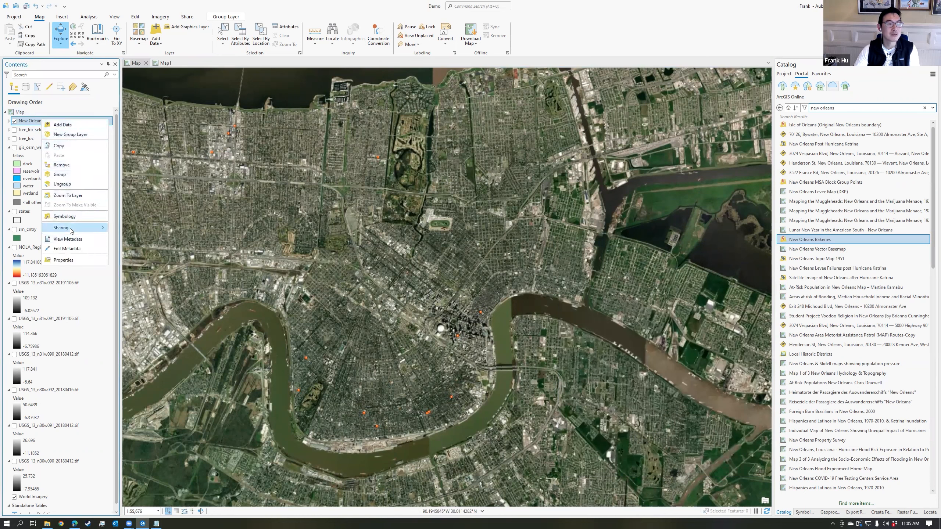
left_click(9, 121)
right_click(26, 130)
left_click(55, 166)
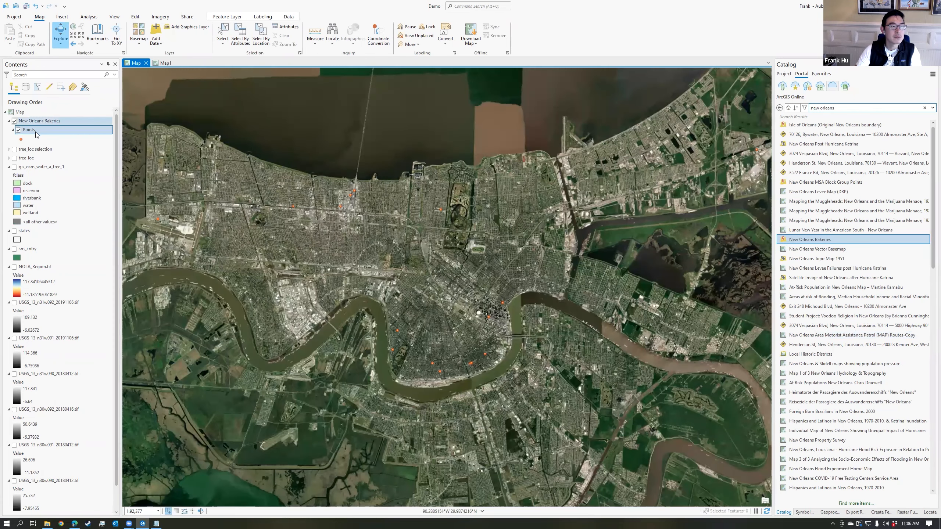
right_click(36, 130)
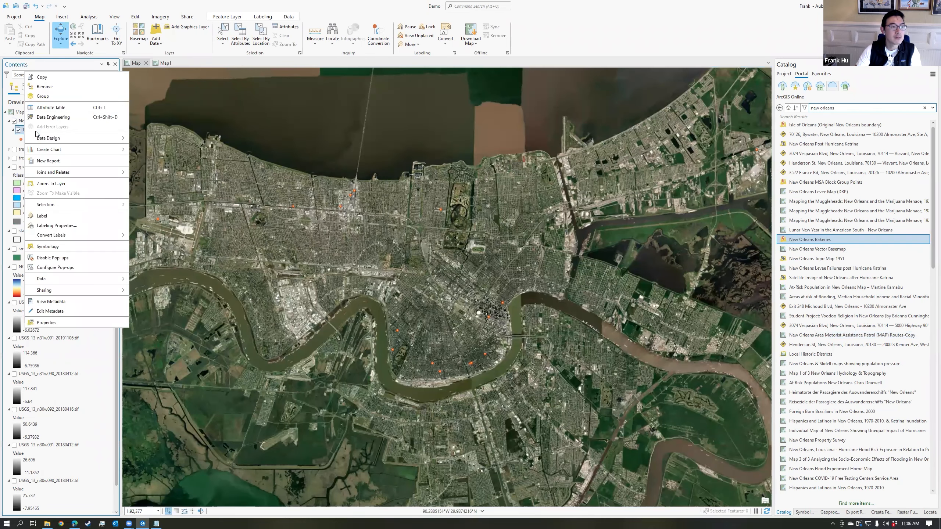
mouse_move(65, 281)
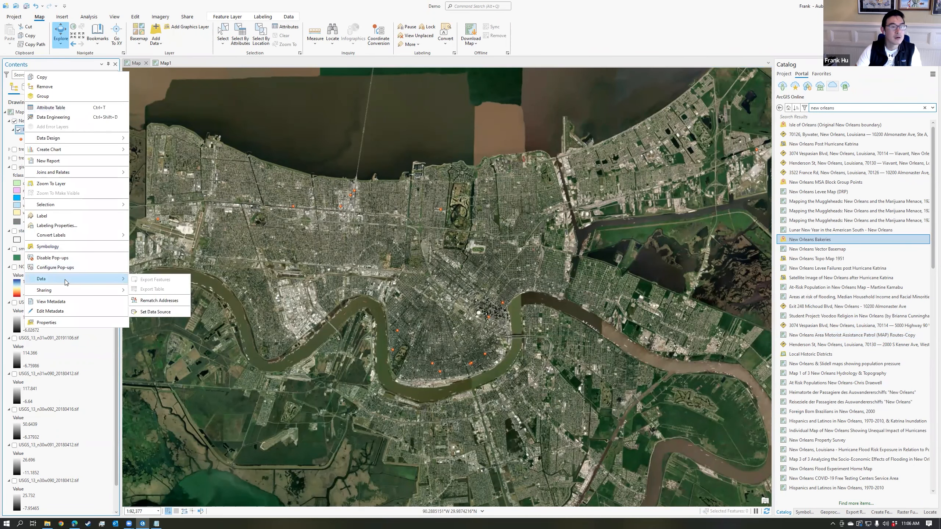
left_click(288, 244)
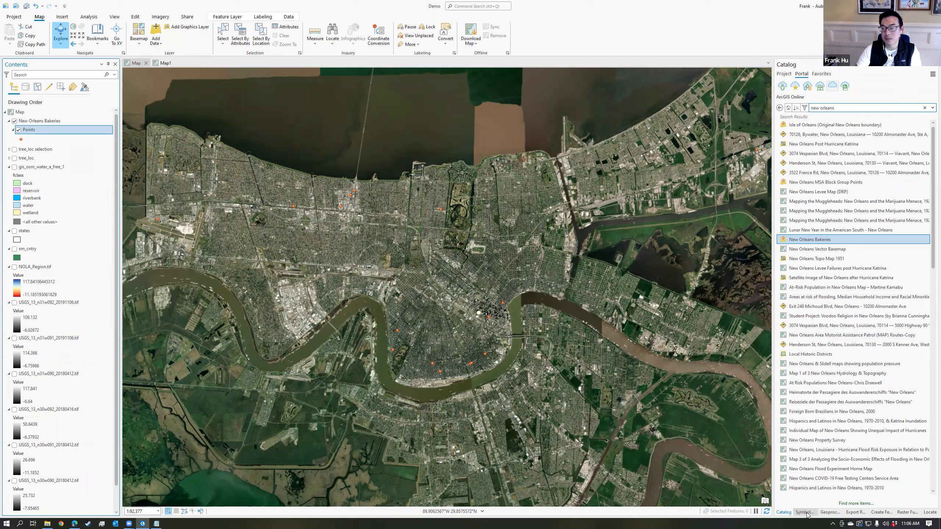
- Set New Orleans Bakeries\Points as the input features of the Feature Class To Feature Class tool
left_click(829, 512)
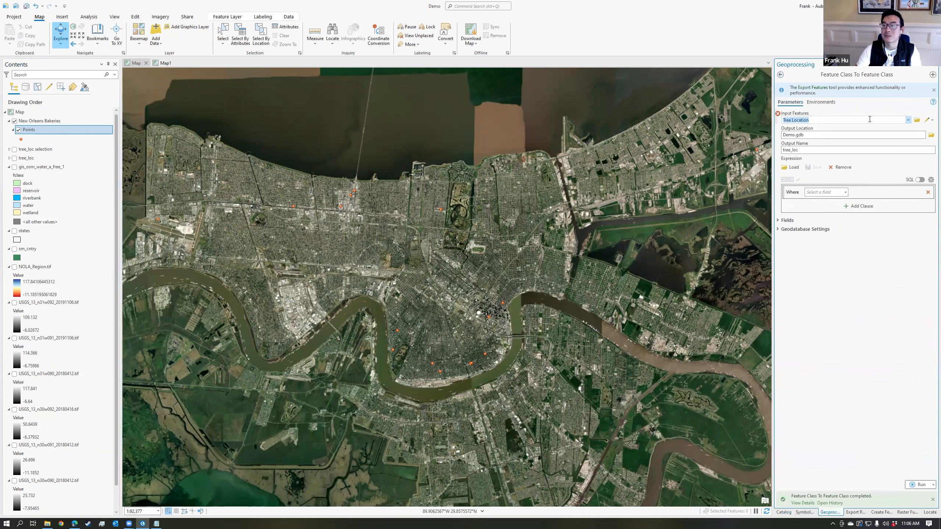
left_click(908, 120)
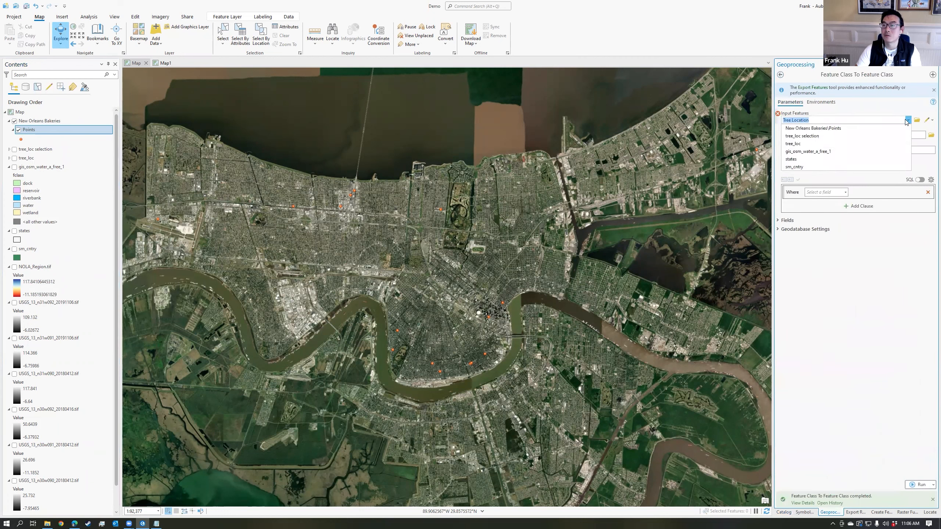
left_click(836, 128)
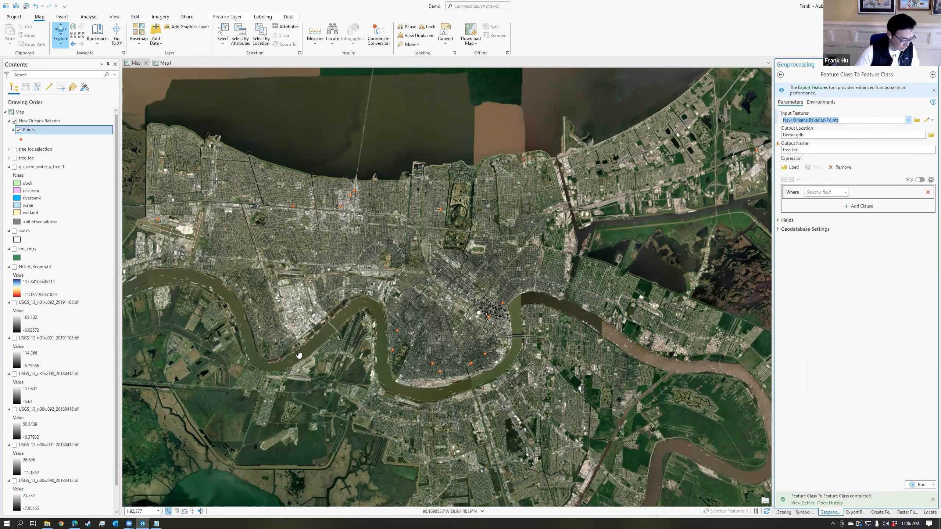
- Add the TreeCanopy map service from the gis.nola.gov server's Basemaps folder to the map, and select its Tree Location sublayer in the catalog
left_click(835, 318)
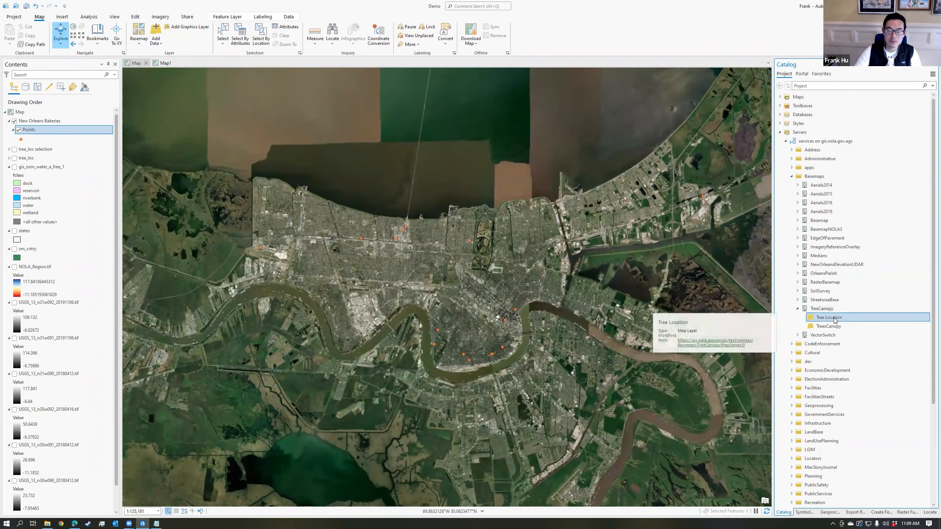
left_click(822, 310)
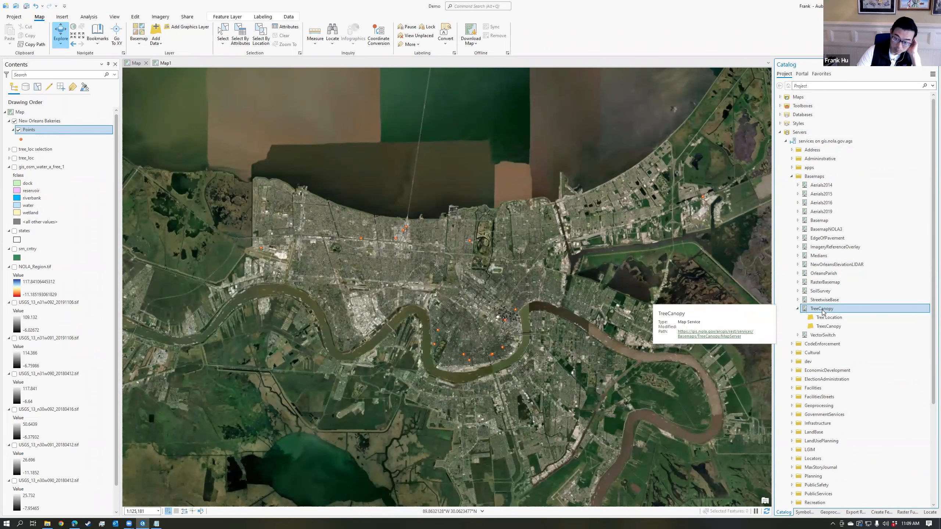
left_click_drag(822, 310, 698, 313)
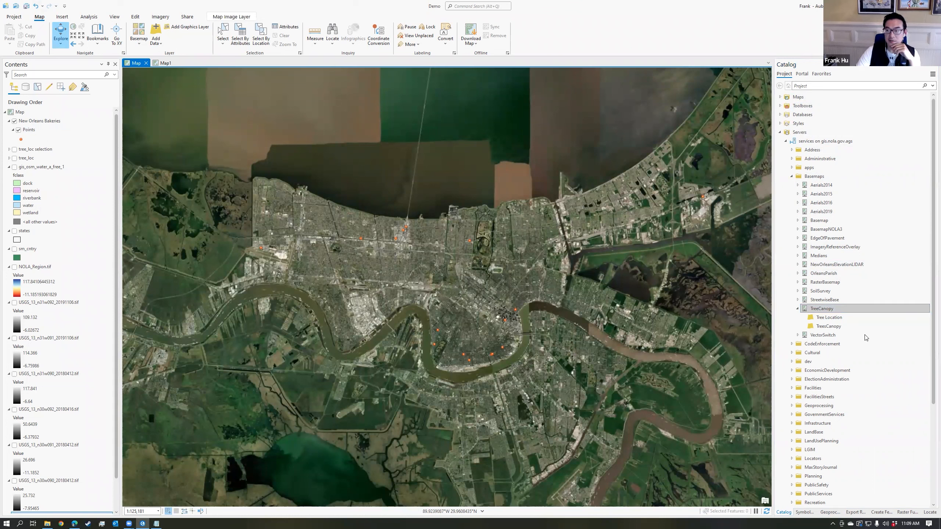
left_click(814, 319)
mouse_move(813, 321)
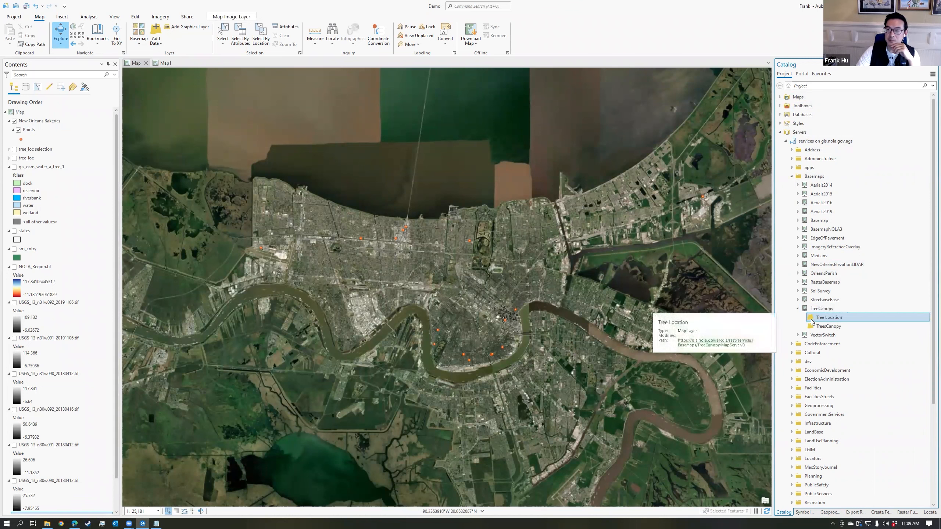